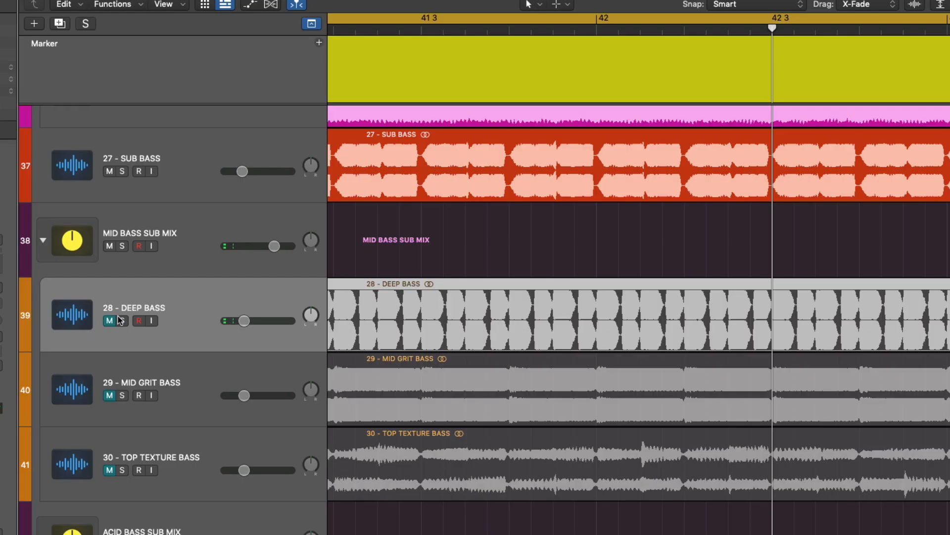
- Solo the MID BASS SUB MIX stack and the 28 - DEEP BASS track, and start playback
left_click(186, 262)
left_click(124, 245)
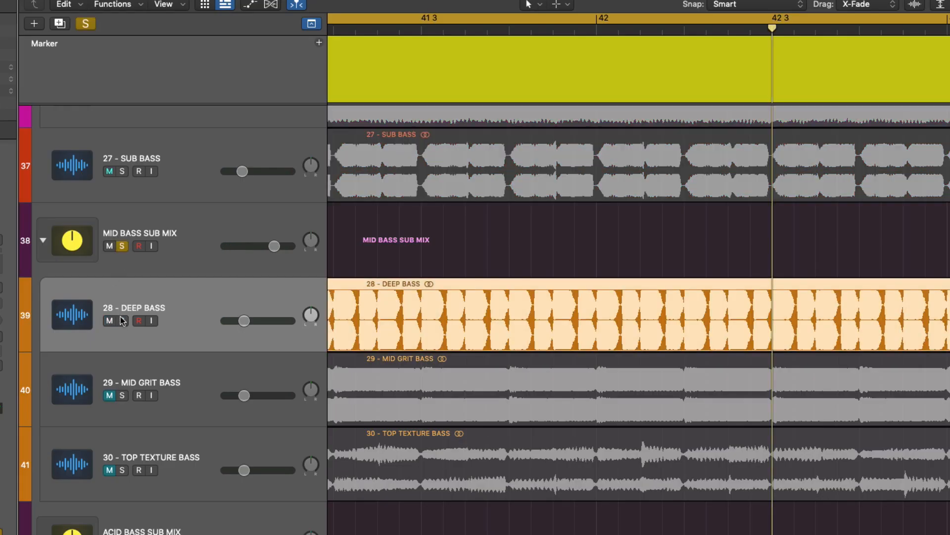
left_click(122, 320)
key("space")
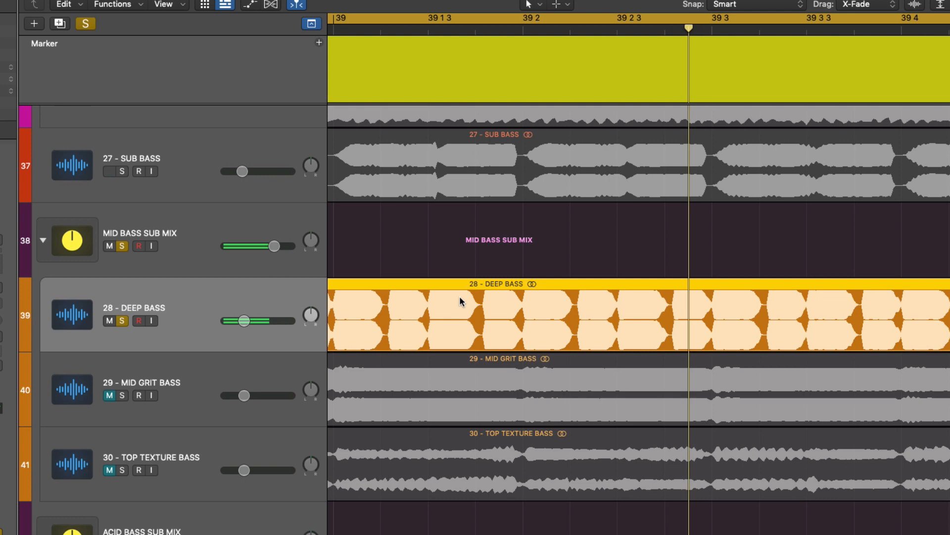
- Examine the shape and level of the DEEP BASS waveform around bar 39, from single cycles out to the whole phrase
scroll(396, 320, "up", 5)
scroll(454, 343, "up", 5)
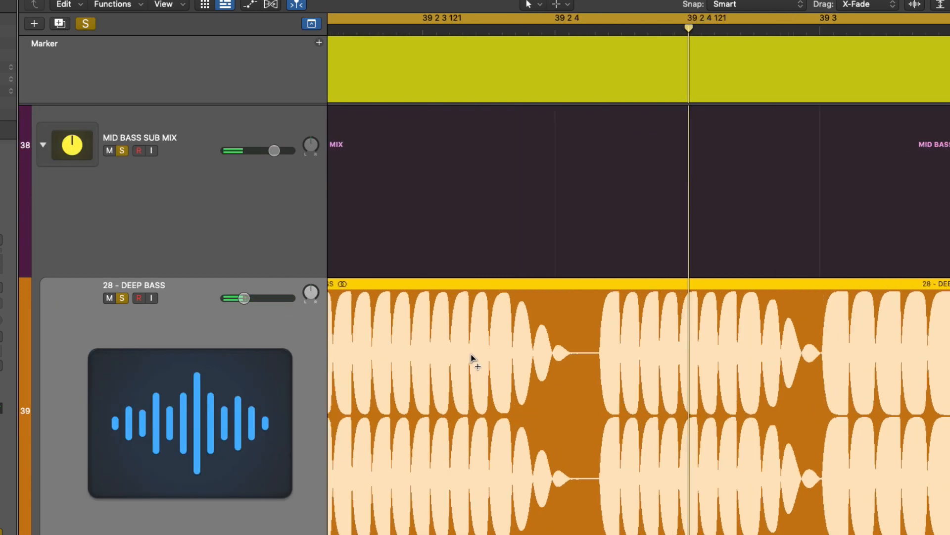
scroll(599, 369, "down", 3)
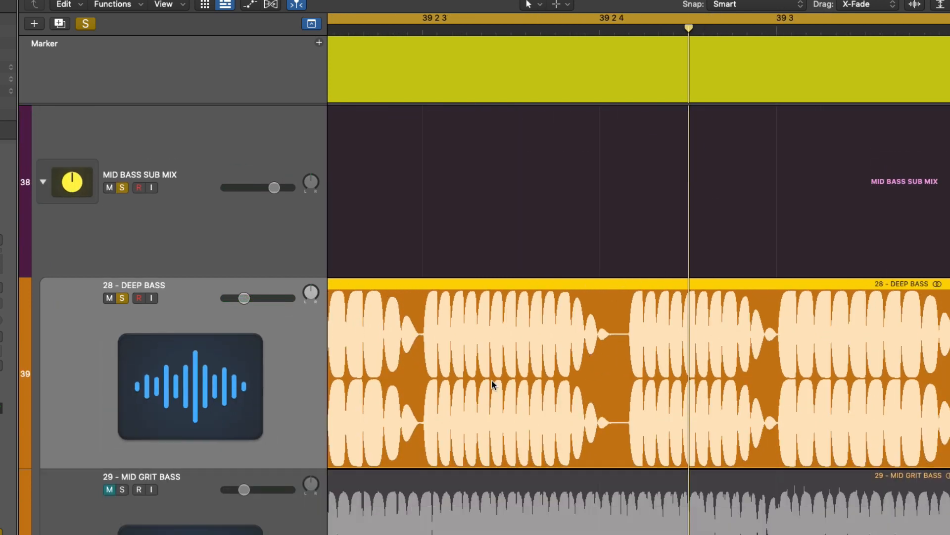
scroll(462, 412, "up", 10)
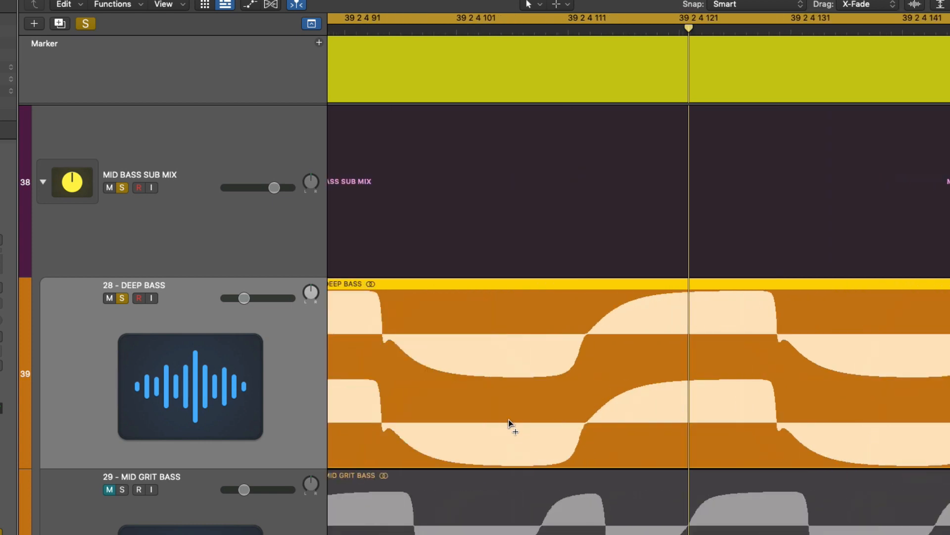
scroll(744, 316, "up", 5)
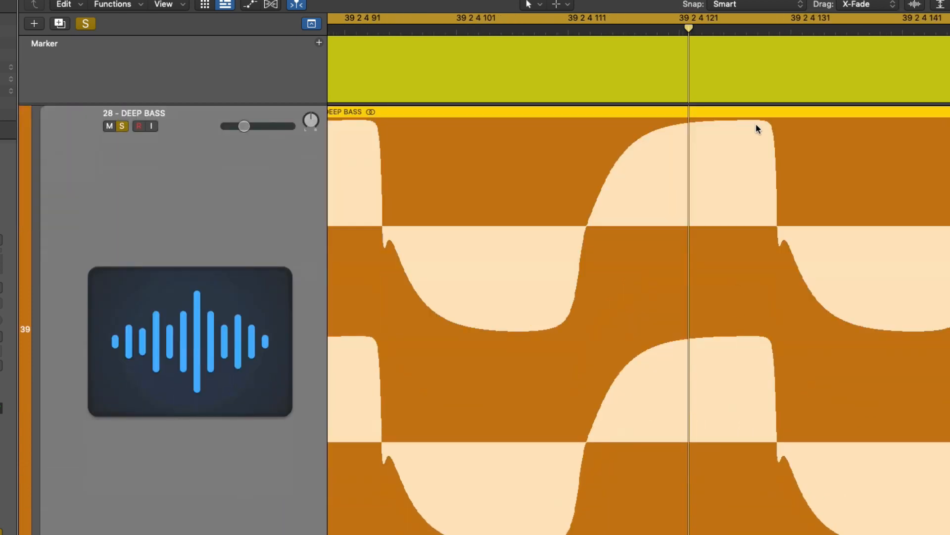
scroll(468, 310, "down", 2)
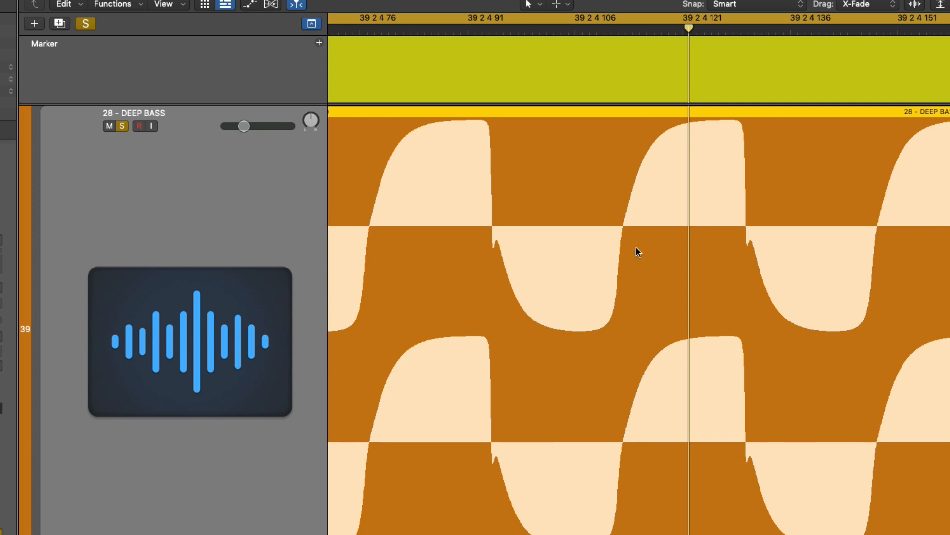
scroll(610, 283, "down", 8)
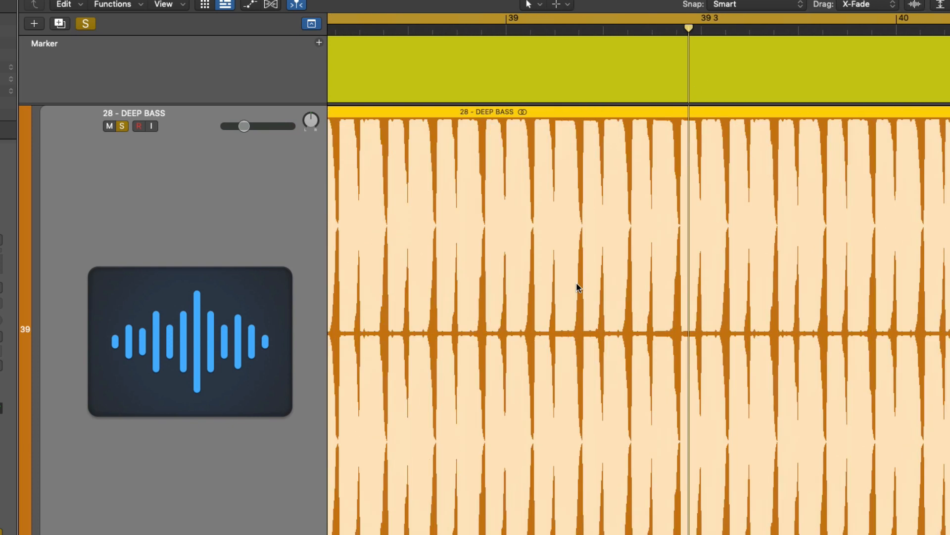
scroll(577, 287, "down", 2)
scroll(574, 292, "down", 5)
scroll(440, 305, "down", 2)
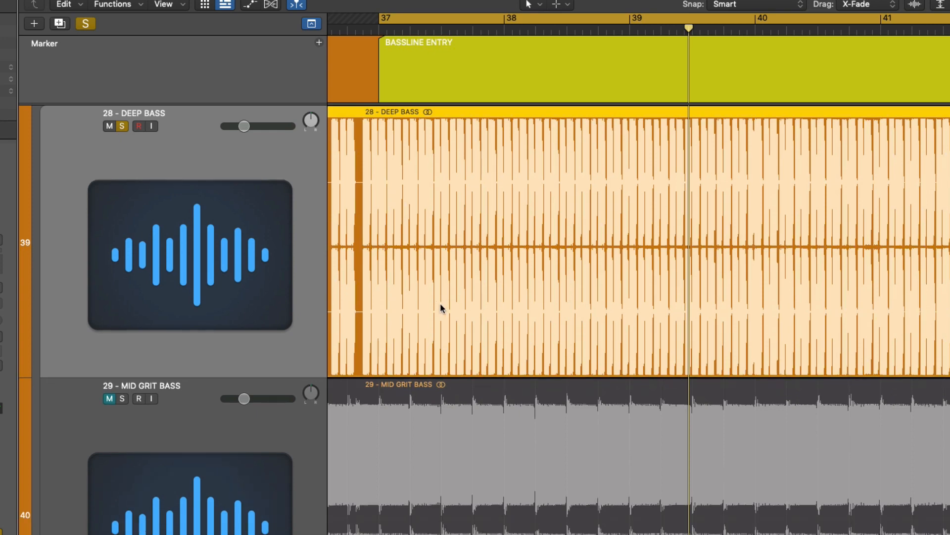
- Set the region gain of the DEEP BASS, MID GRIT BASS and TOP TEXTURE BASS regions to -9.0 dB
scroll(470, 359, "down", 6)
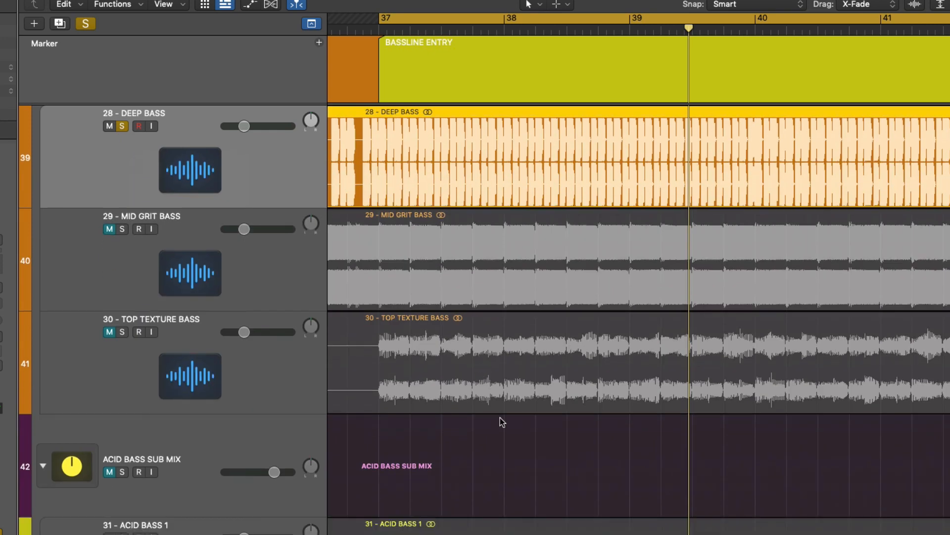
left_click_drag(524, 466, 639, 191)
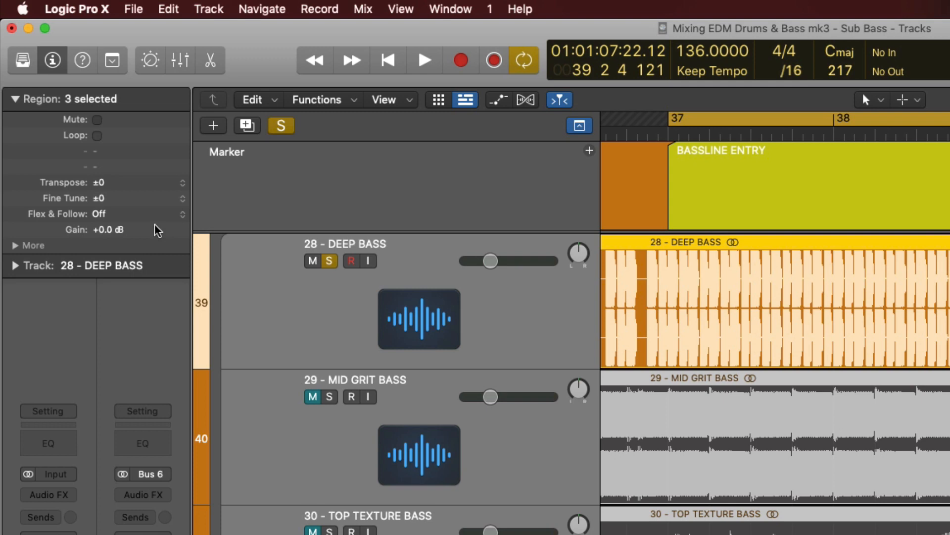
double_click(158, 230)
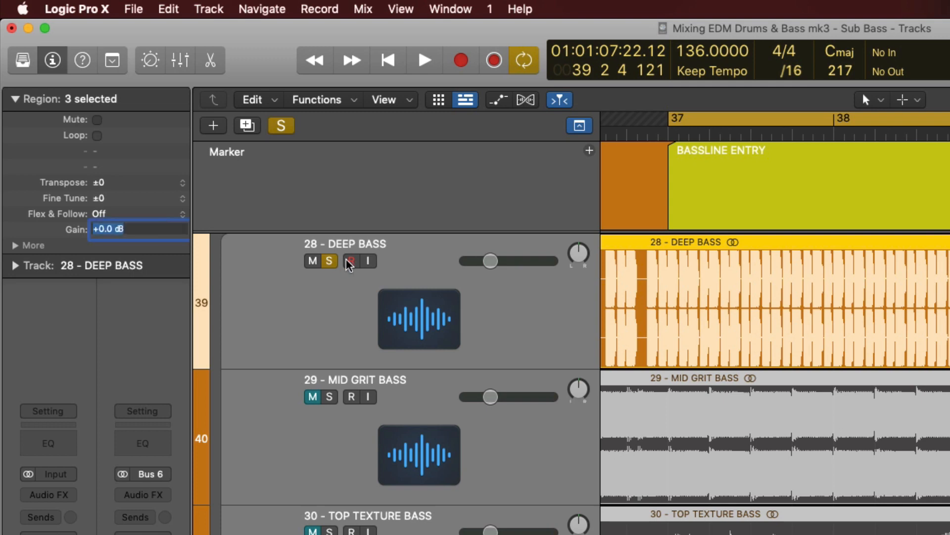
key("Return")
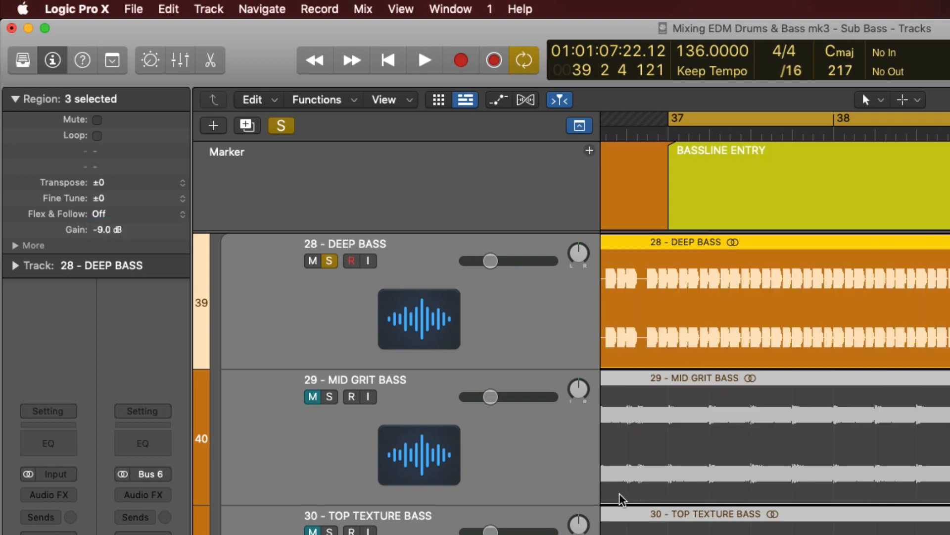
- Inspect the gain-reduced DEEP BASS and MID GRIT BASS waveforms at enlarged track height
left_click(446, 485)
key("super+Down")
key("super+Down")
key("super+Down")
key("super+Down")
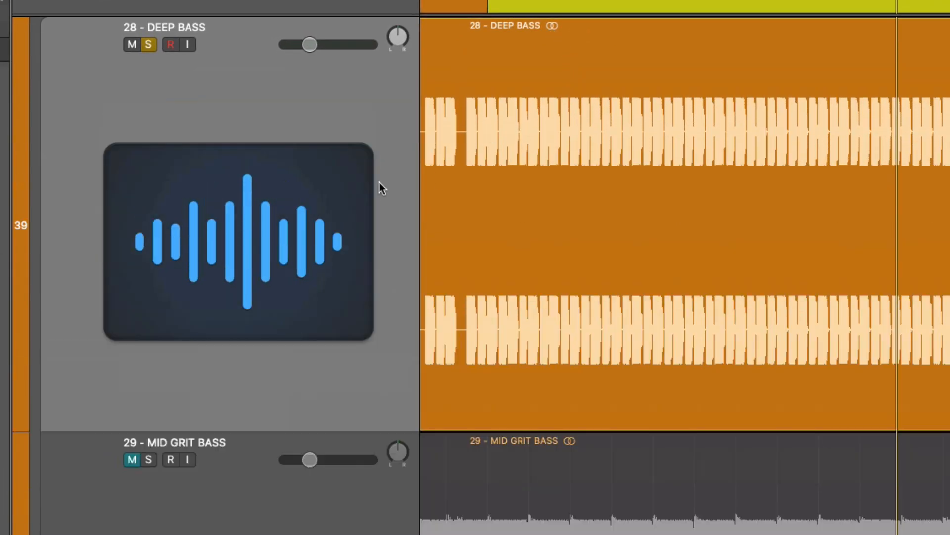
left_click(334, 185)
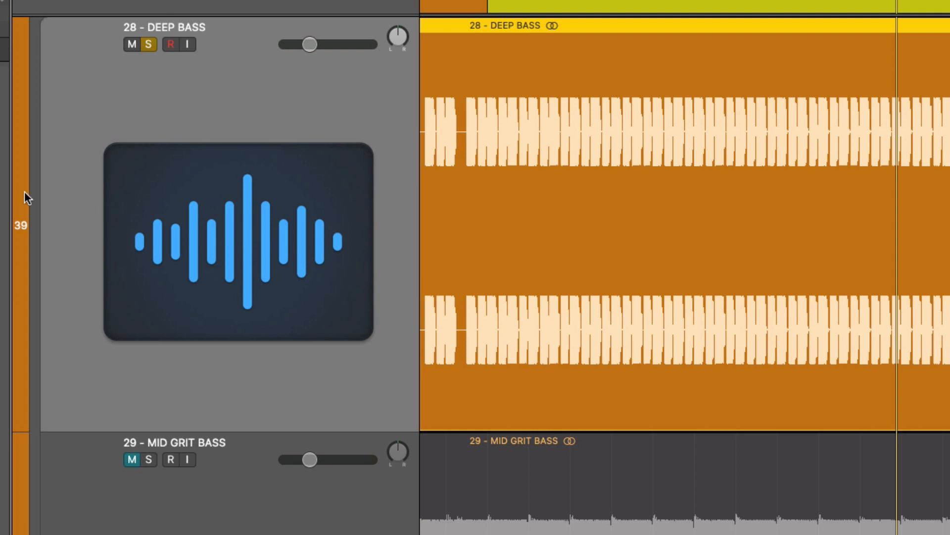
left_click(501, 495)
scroll(503, 498, "down", 5)
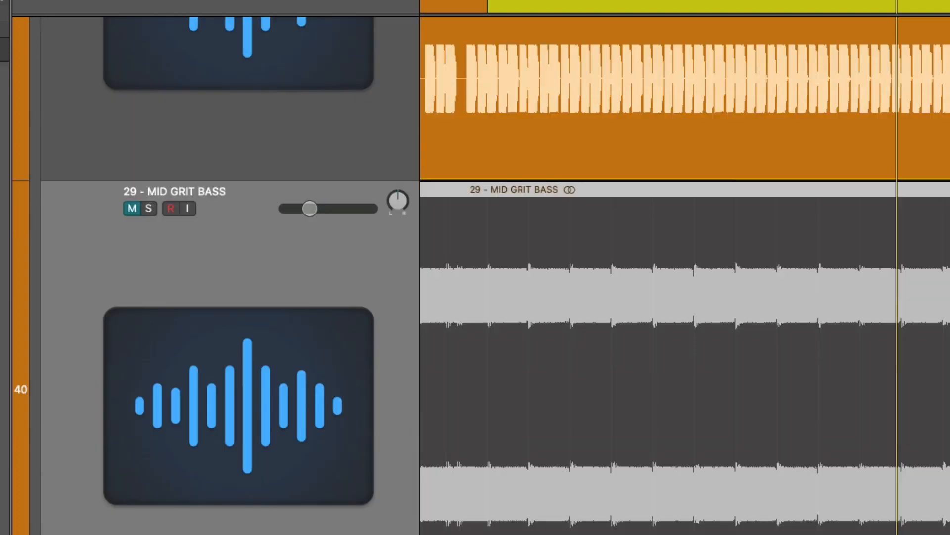
scroll(410, 187, "up", 6)
left_click(292, 221)
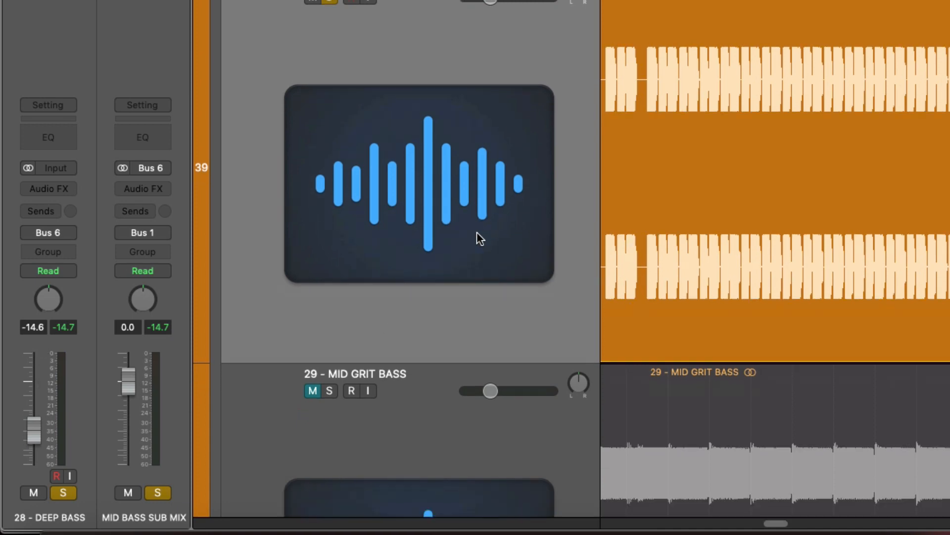
key("z")
scroll(664, 233, "up", 6)
scroll(663, 232, "up", 2)
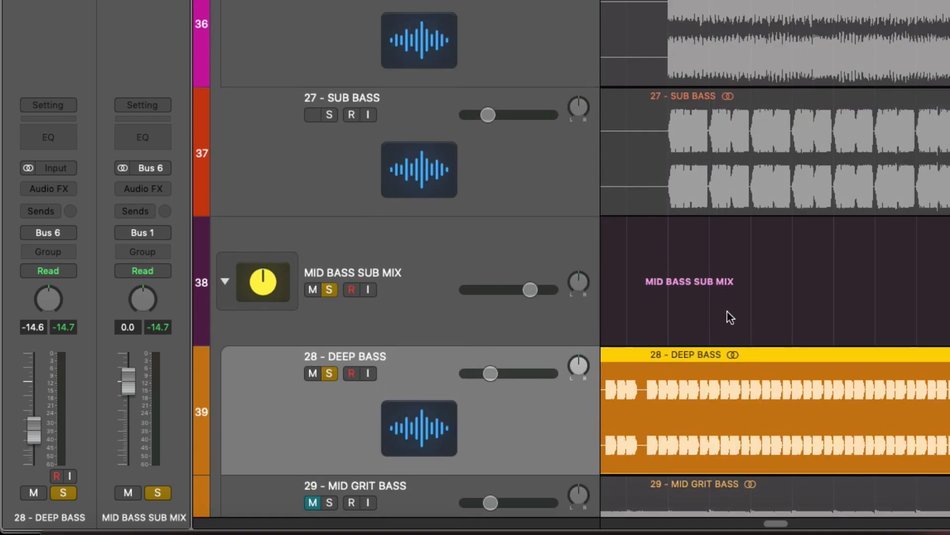
- Add a Channel EQ to the DEEP BASS track and enable its 100 Hz low cut with a 12 dB/Oct slope
scroll(723, 352, "down", 5)
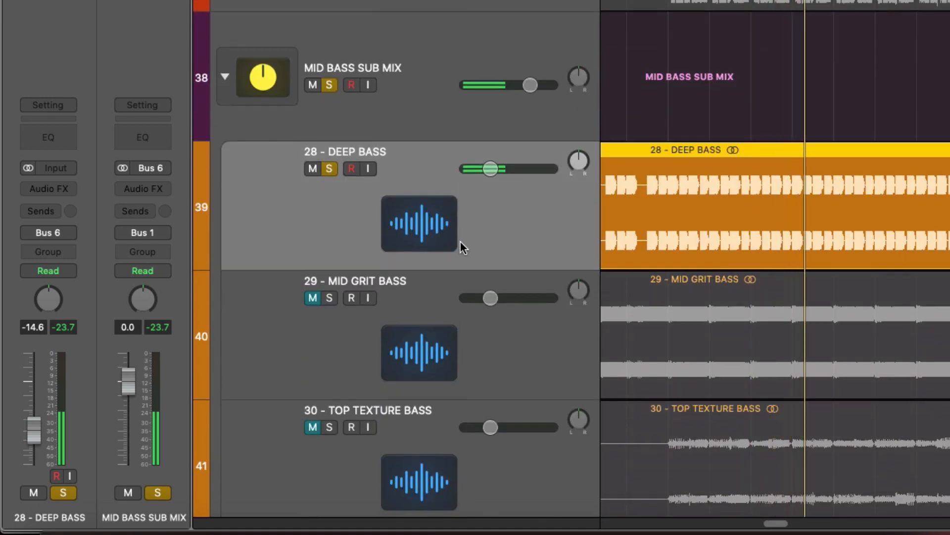
scroll(359, 82, "up", 3)
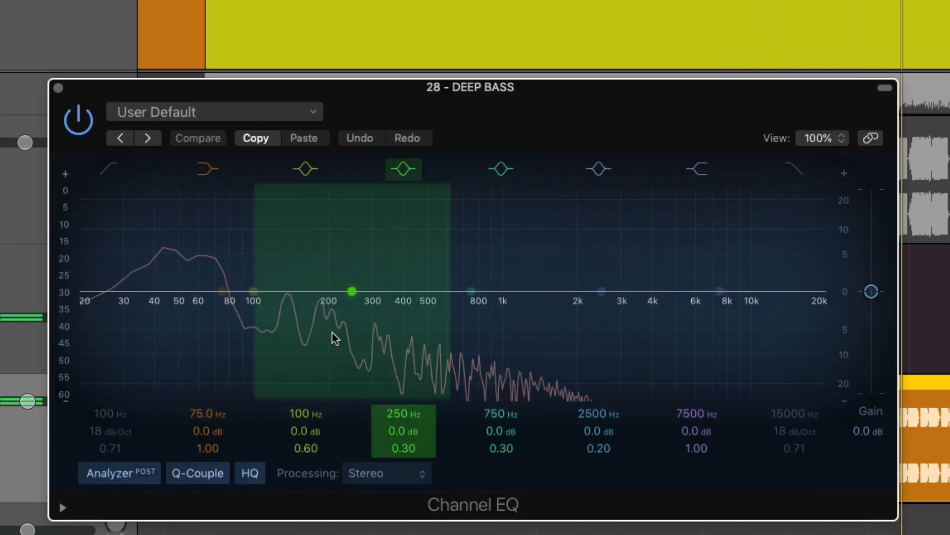
left_click_drag(505, 113, 514, 56)
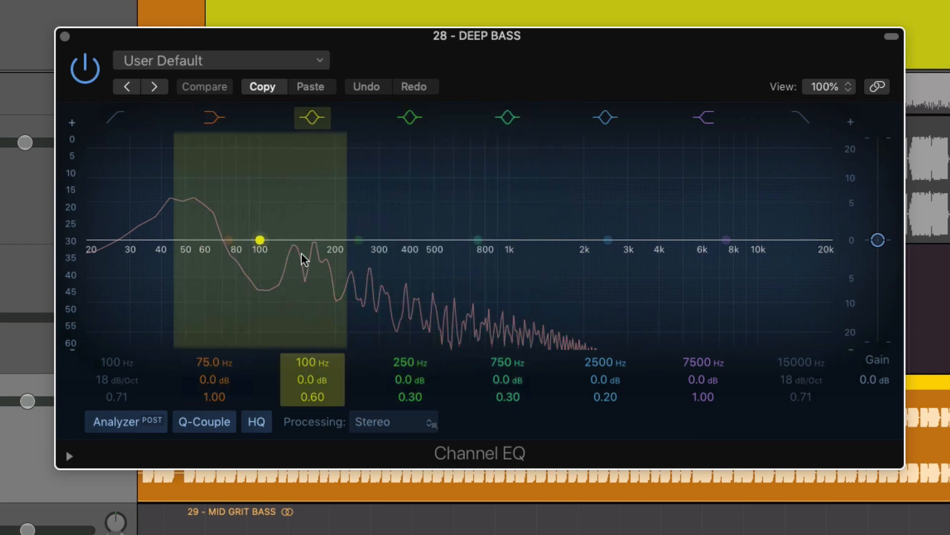
left_click(114, 118)
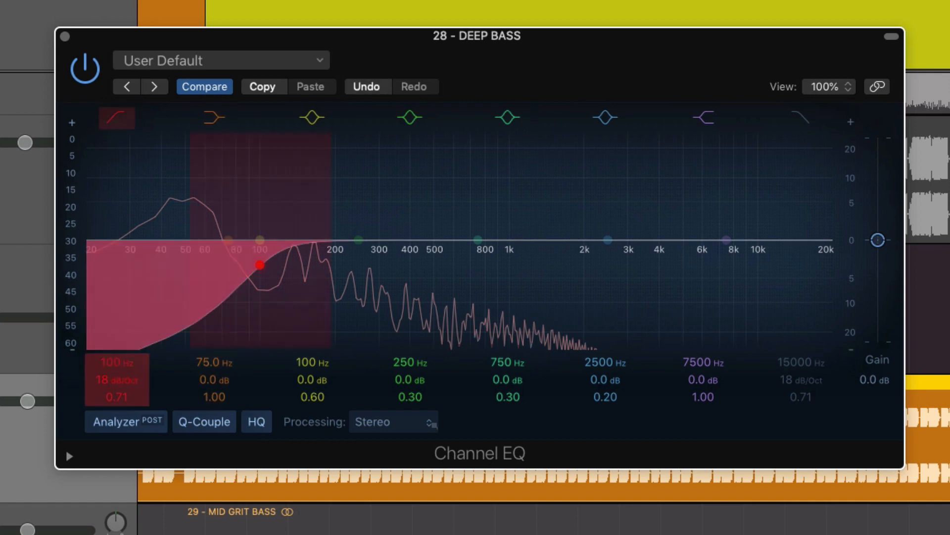
left_click_drag(118, 379, 119, 386)
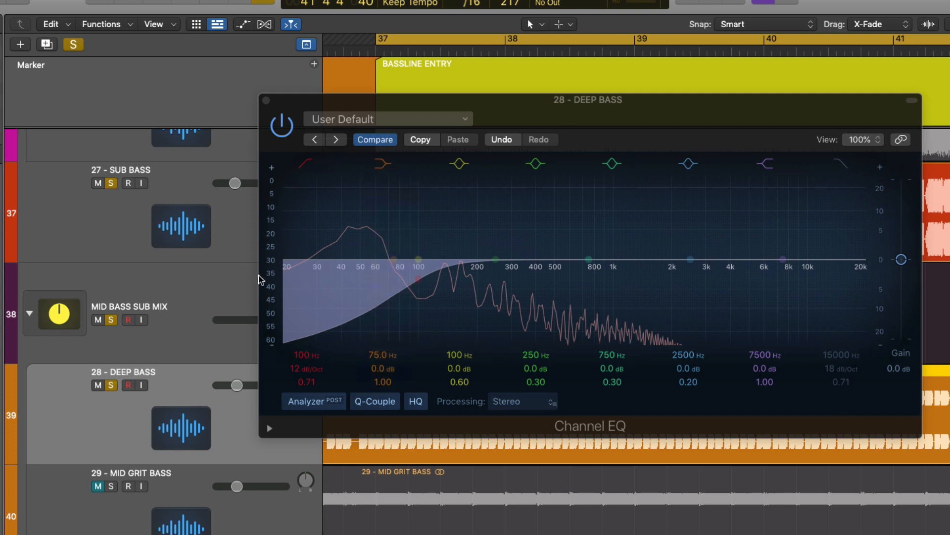
- Play the SUB BASS and DEEP BASS together and compare the sound with the EQ's low cut off and on
key("space")
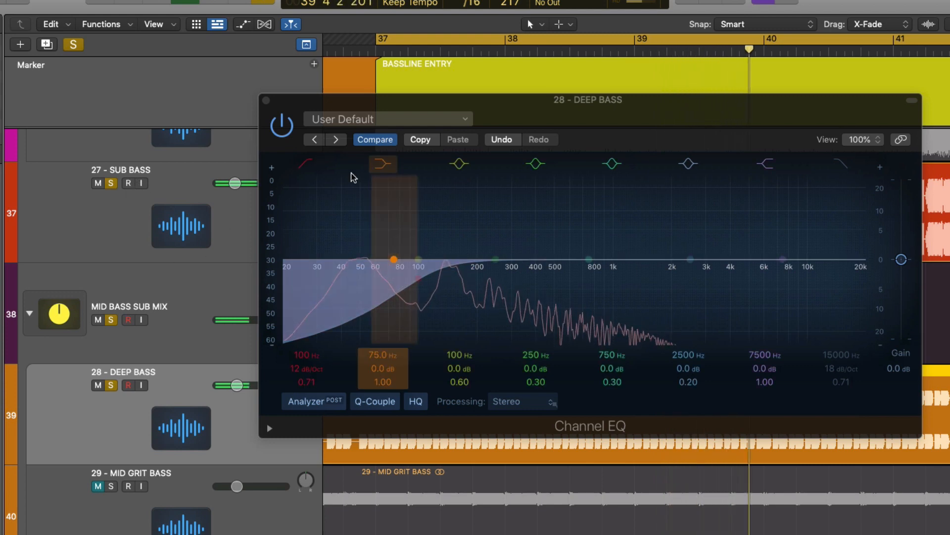
left_click(307, 164)
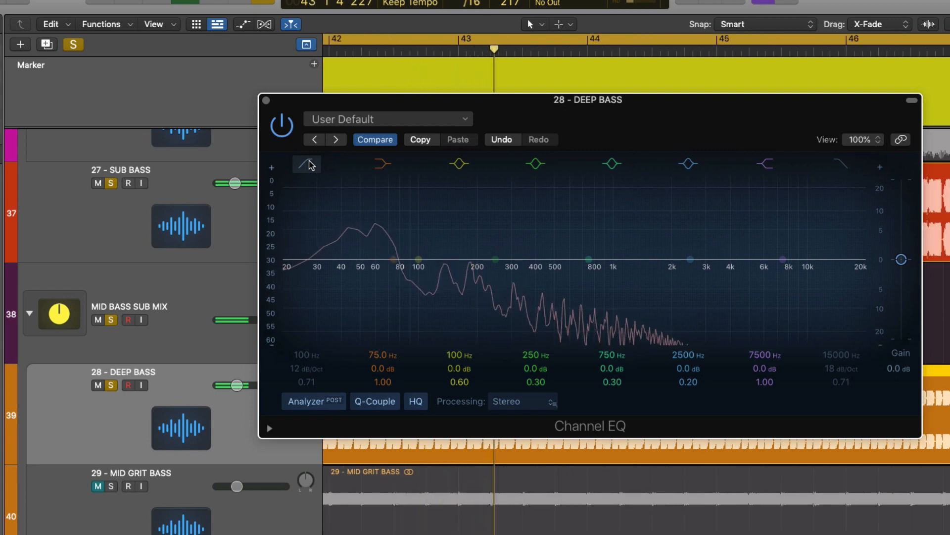
left_click(309, 165)
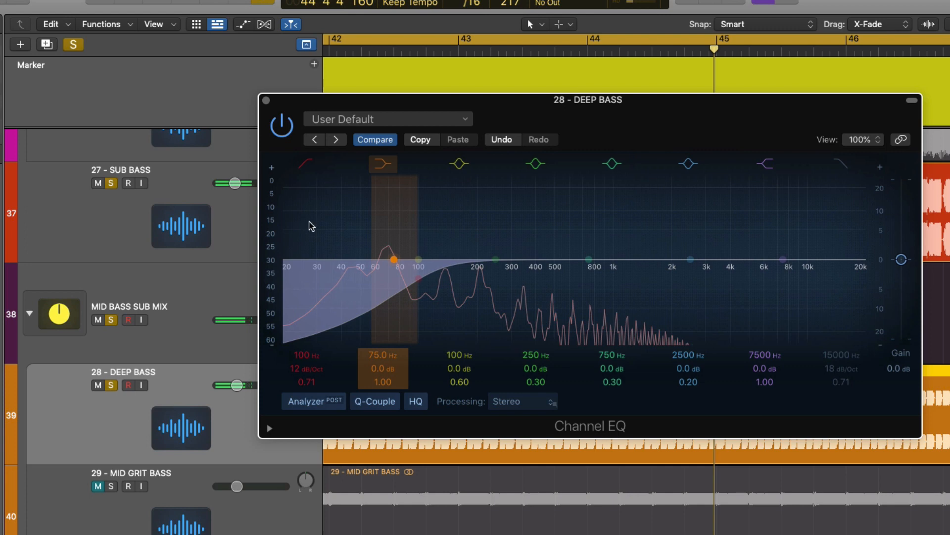
left_click(280, 131)
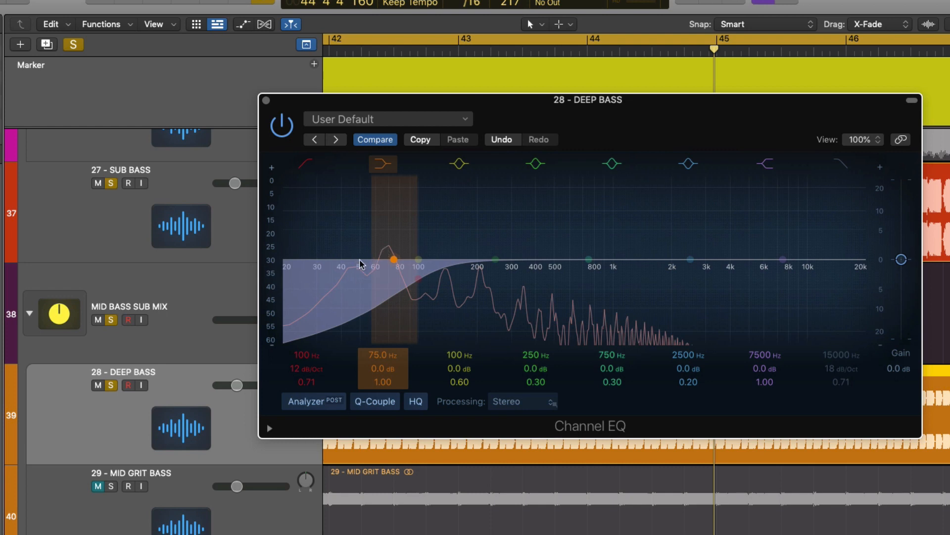
- Shift the Channel EQ's analyzer scale to the 15 to 75 range and close the EQ
scroll(85, 526, "down", 1)
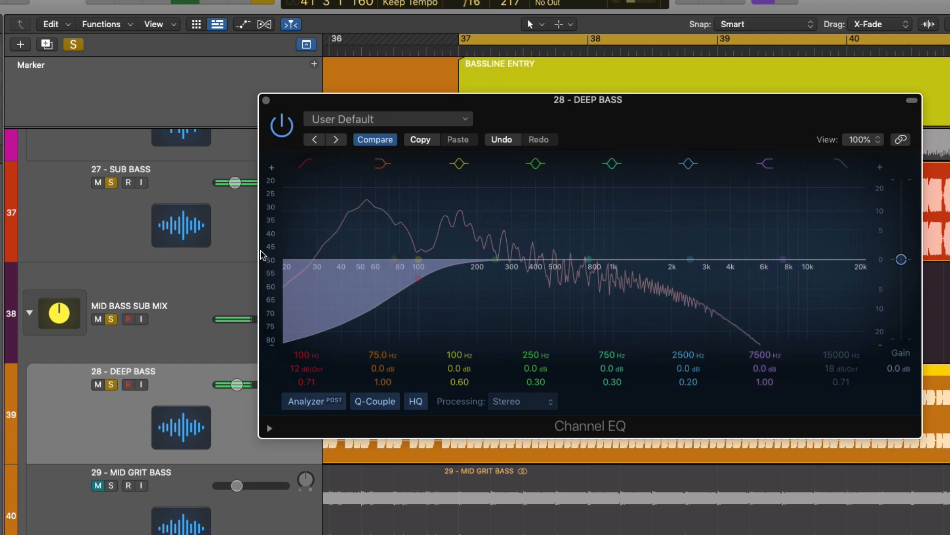
mouse_move(265, 254)
left_mouse_down()
mouse_move(271, 178)
mouse_move(270, 265)
left_mouse_up()
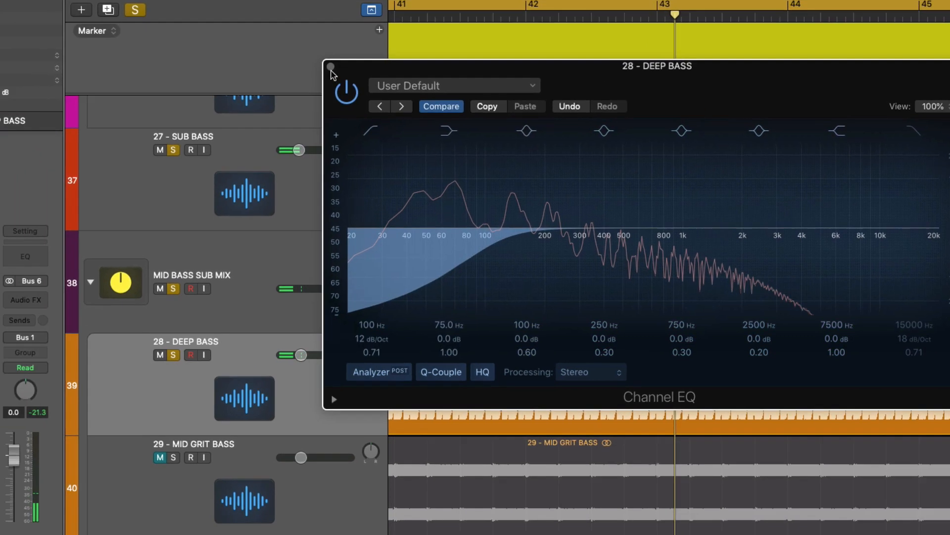
left_click(266, 100)
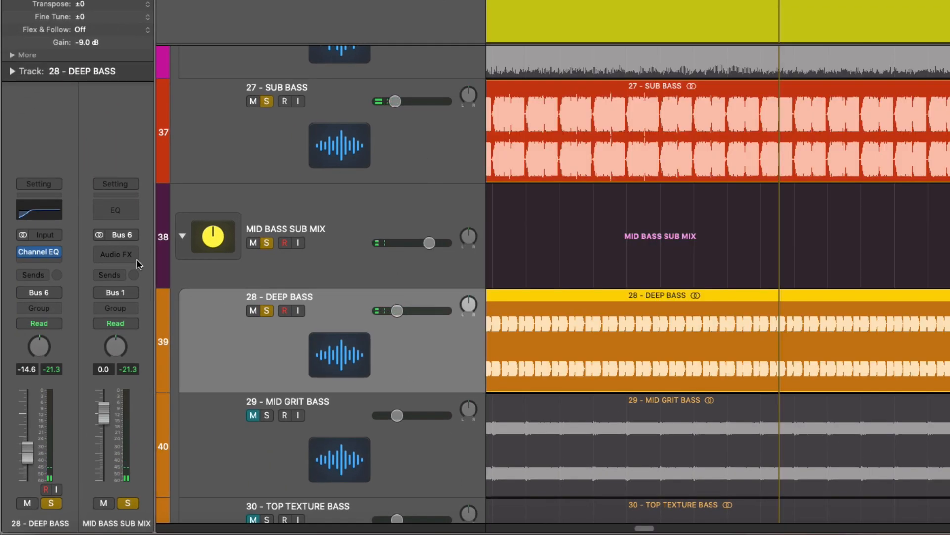
- Insert the ShaperBox plug-in after the Channel EQ on the DEEP BASS track
left_click(32, 260)
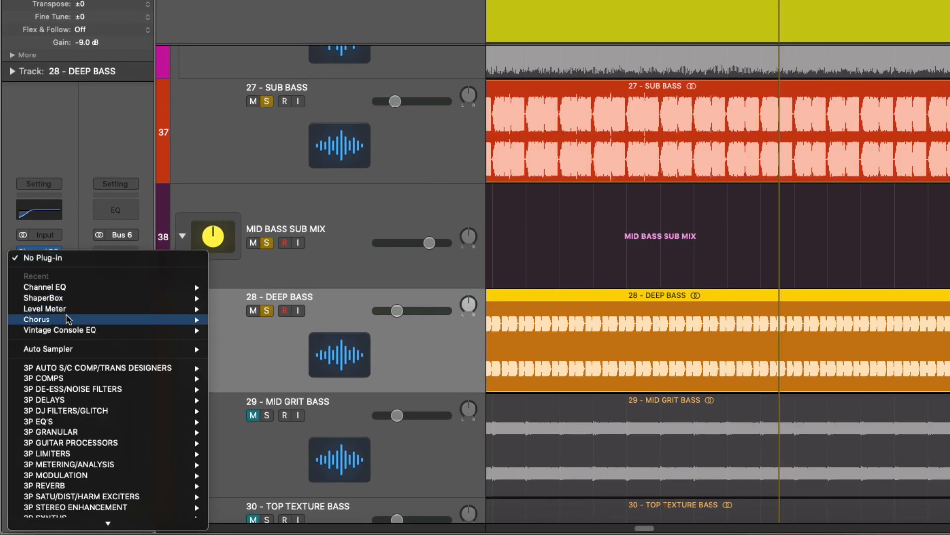
mouse_move(152, 305)
left_click(236, 297)
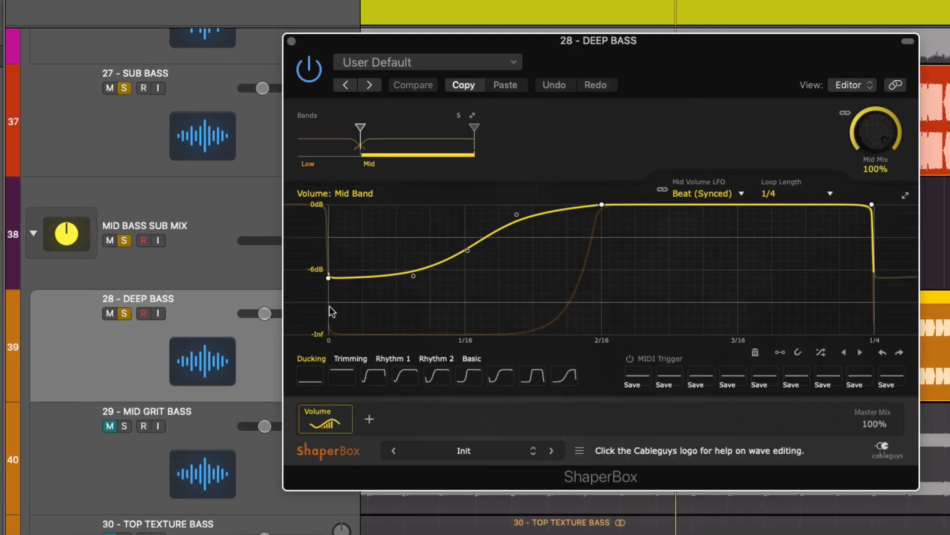
- Start playback, solo the KICK SUB MIX along with the bass tracks, and return to the DEEP BASS track
key("space")
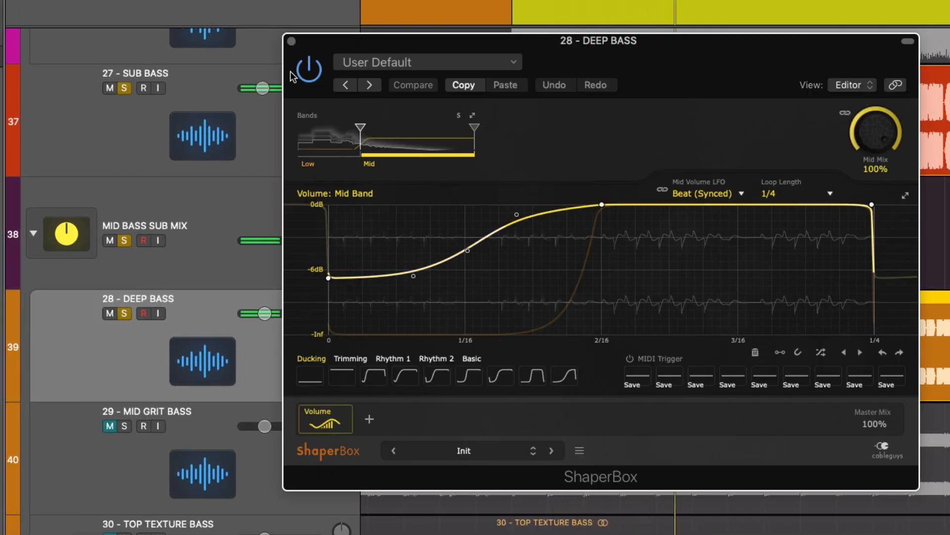
key("super+Up")
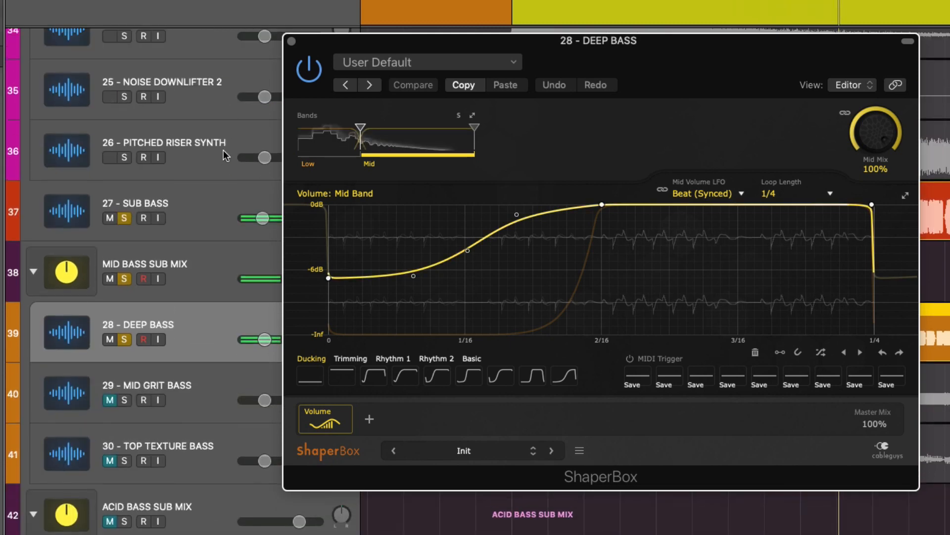
scroll(224, 150, "up", 15)
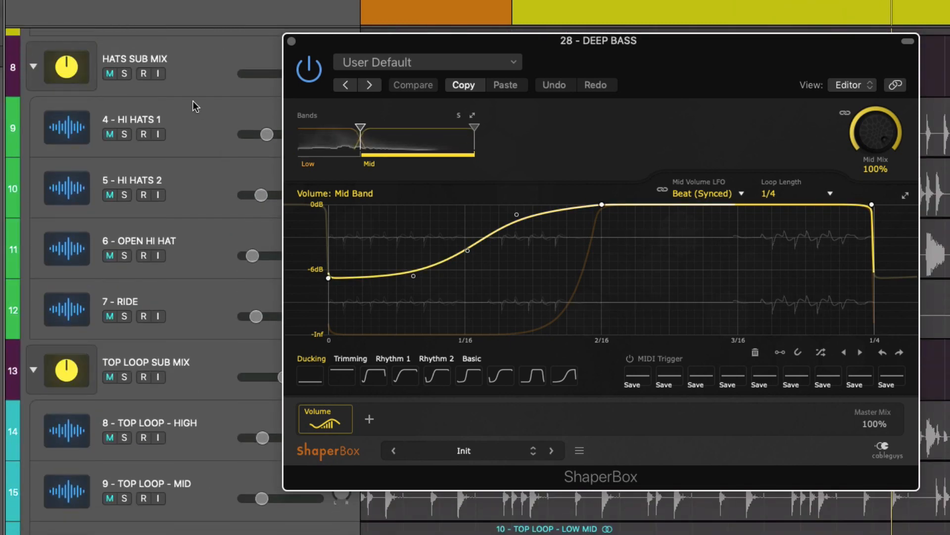
scroll(198, 99, "up", 5)
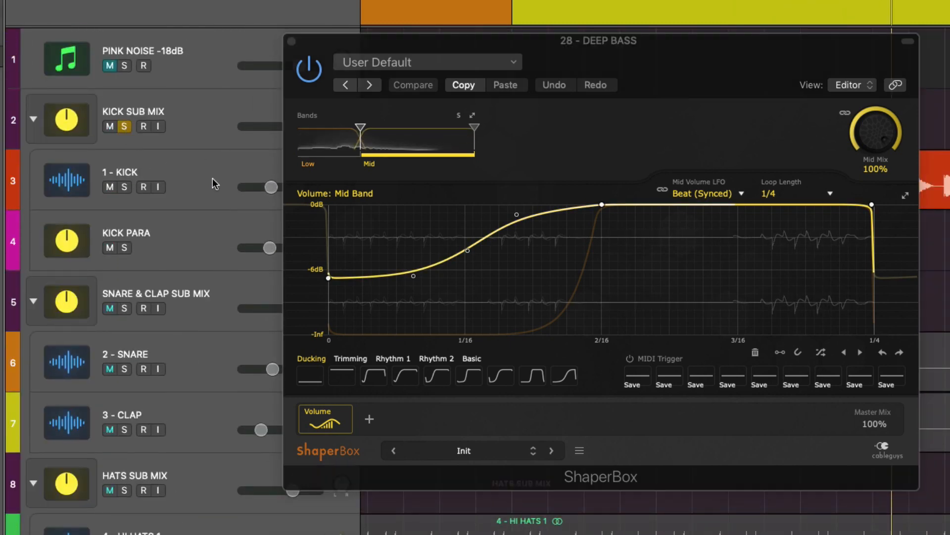
scroll(258, 173, "down", 12)
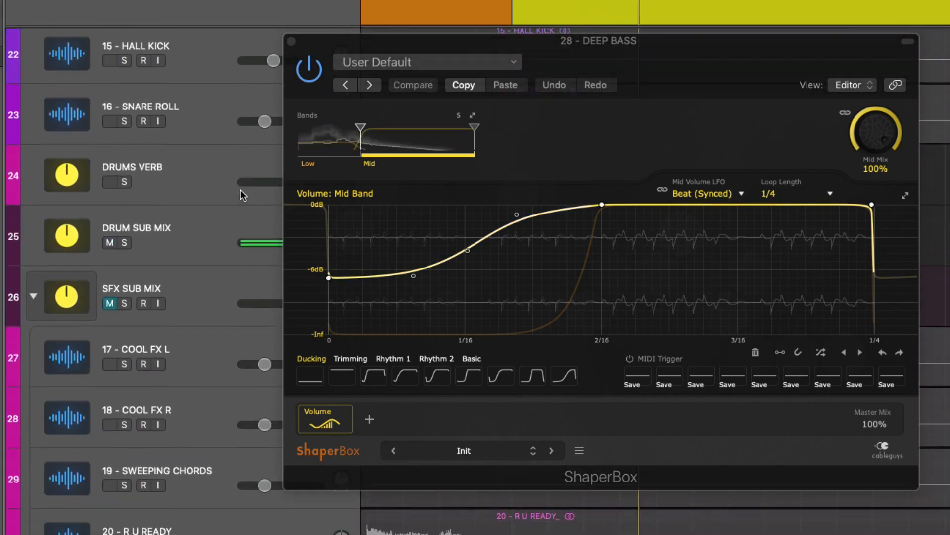
scroll(236, 190, "down", 5)
scroll(235, 189, "up", 7)
scroll(231, 191, "down", 4)
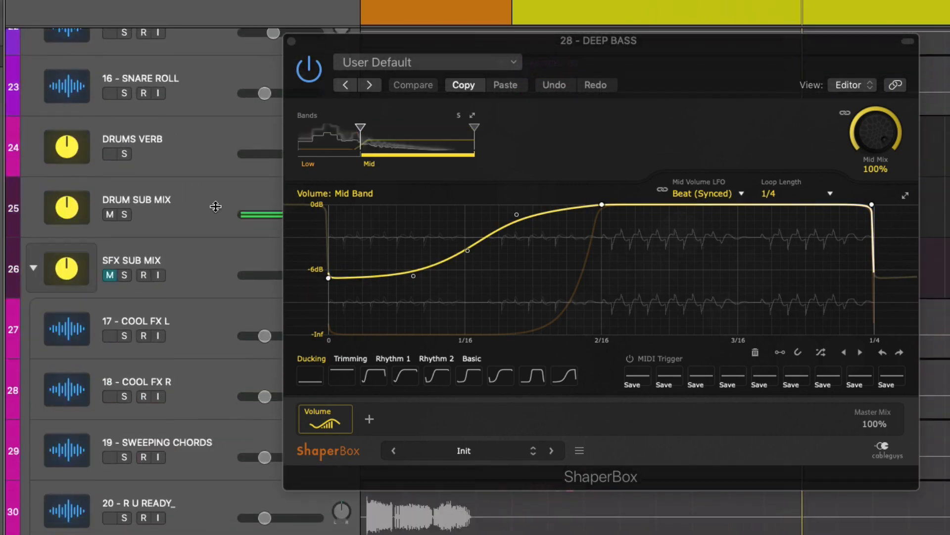
scroll(216, 206, "down", 6)
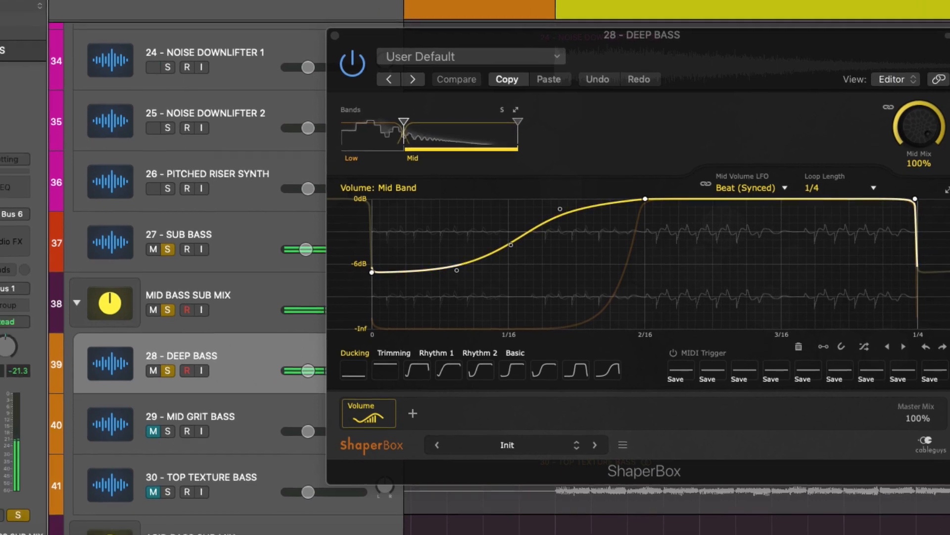
- Insert the stereo IMPusher plug-in between the Channel EQ and ShaperBox on the DEEP BASS track
left_click(58, 228)
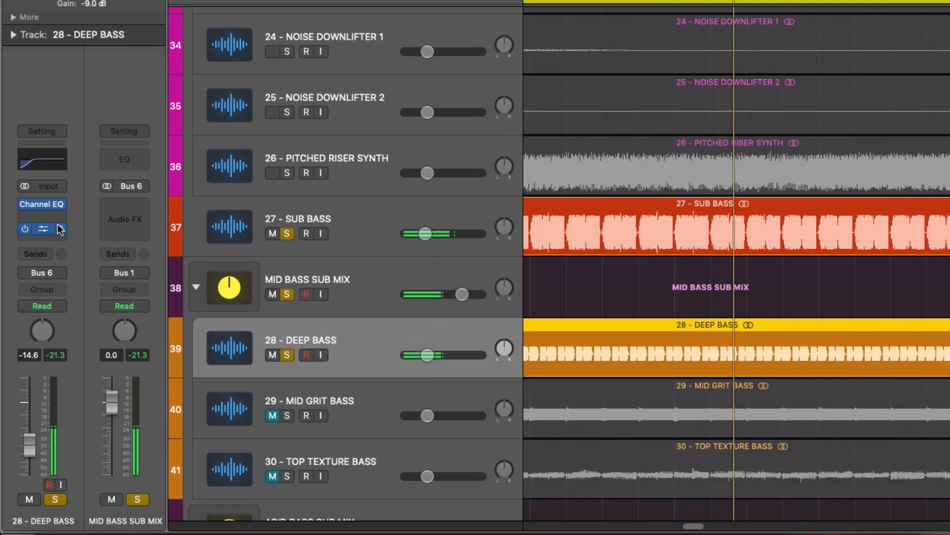
left_click(60, 228)
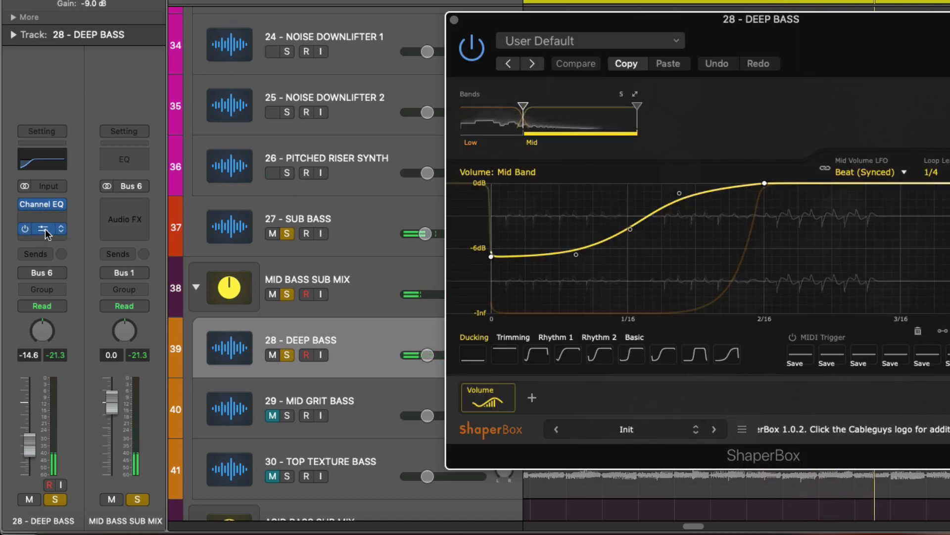
left_click(46, 214)
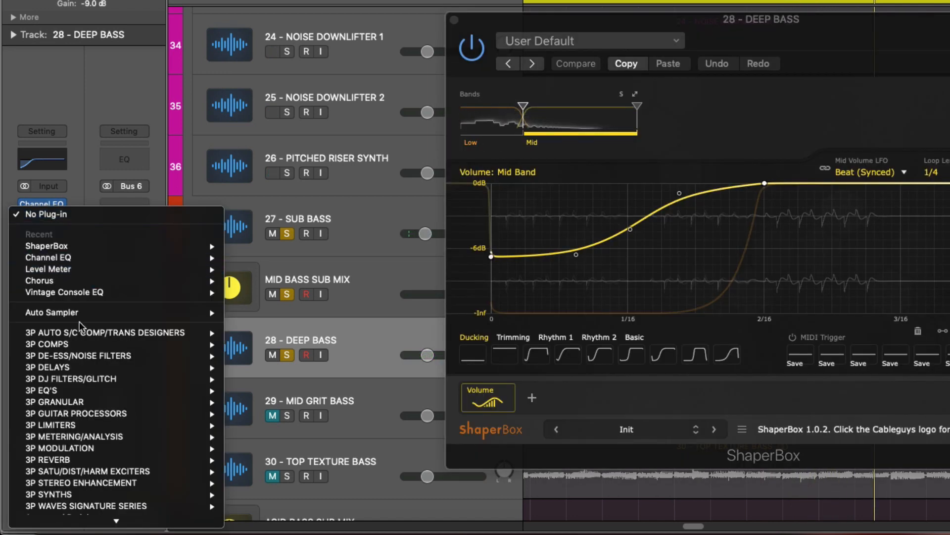
scroll(91, 361, "down", 4)
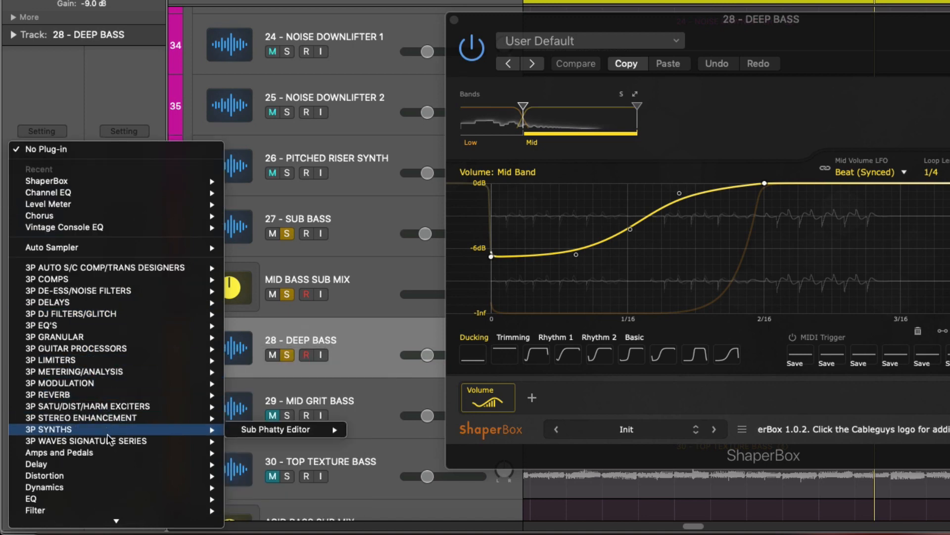
mouse_move(149, 443)
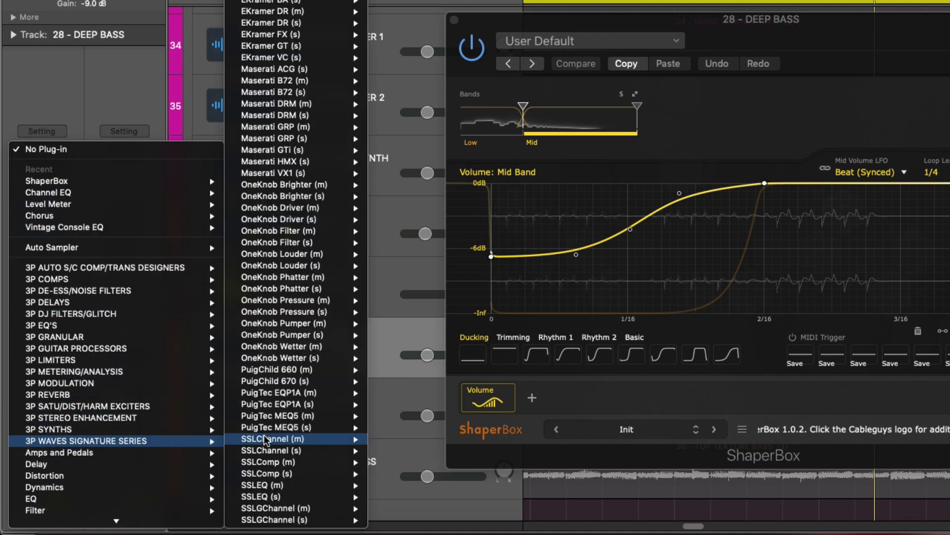
mouse_move(128, 348)
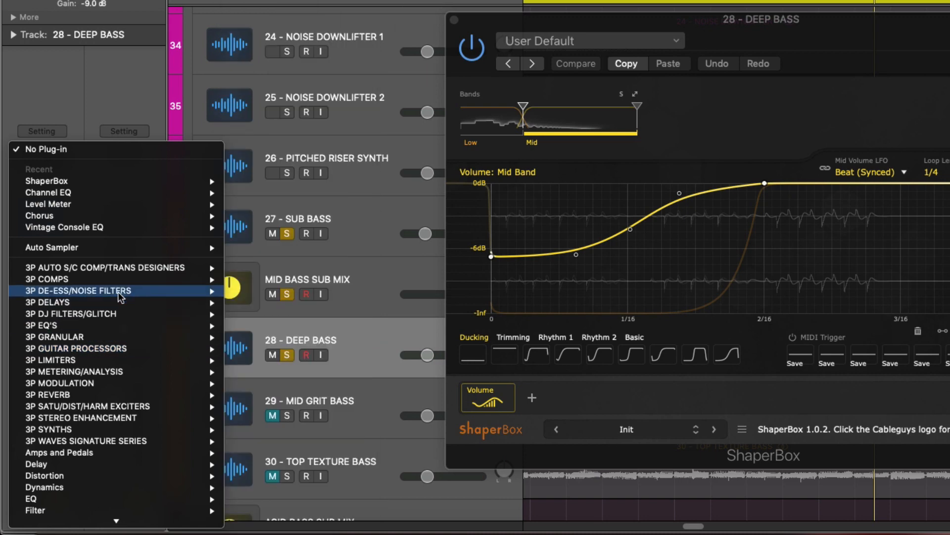
mouse_move(111, 406)
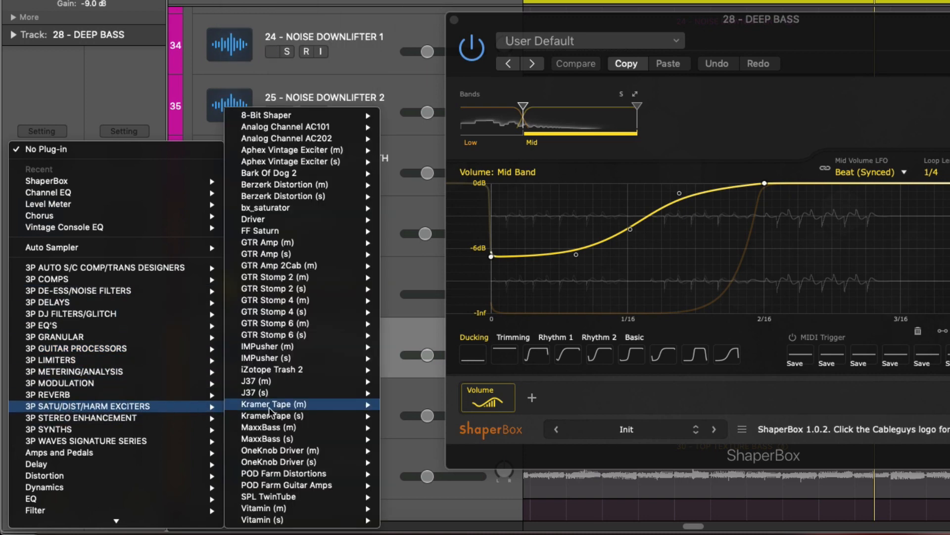
mouse_move(308, 372)
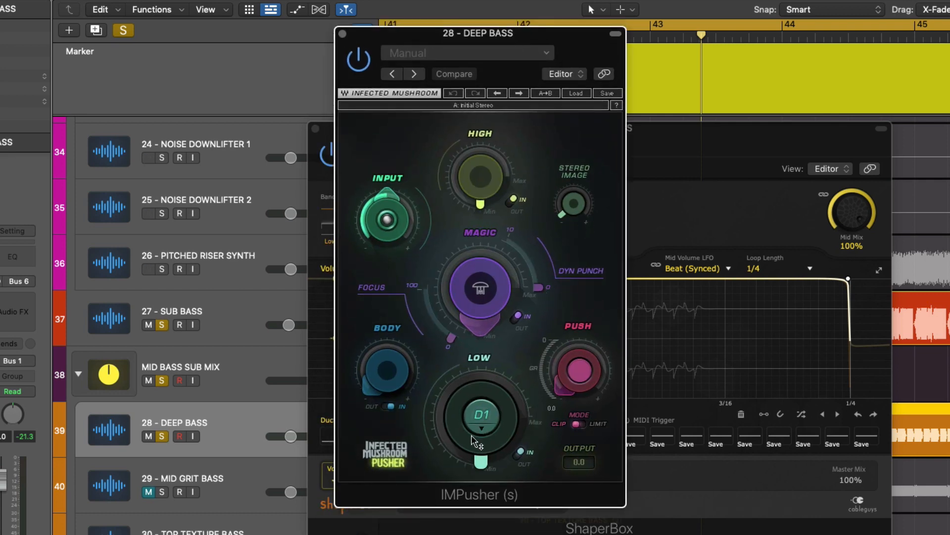
- During playback, raise the Focus, Magic and Dyn Punch amounts in IMPusher on the DEEP BASS track
key("space")
left_click_drag(451, 339, 435, 324)
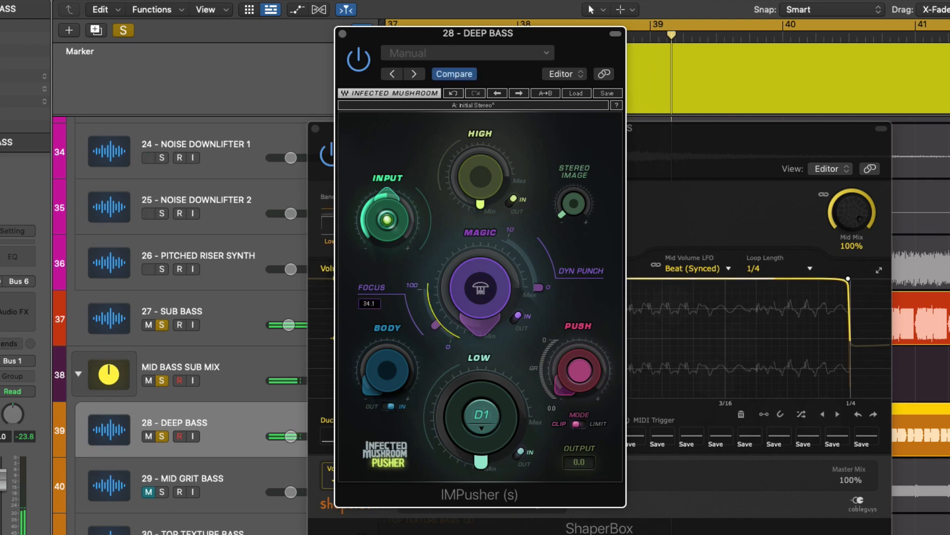
left_click_drag(436, 325, 429, 316)
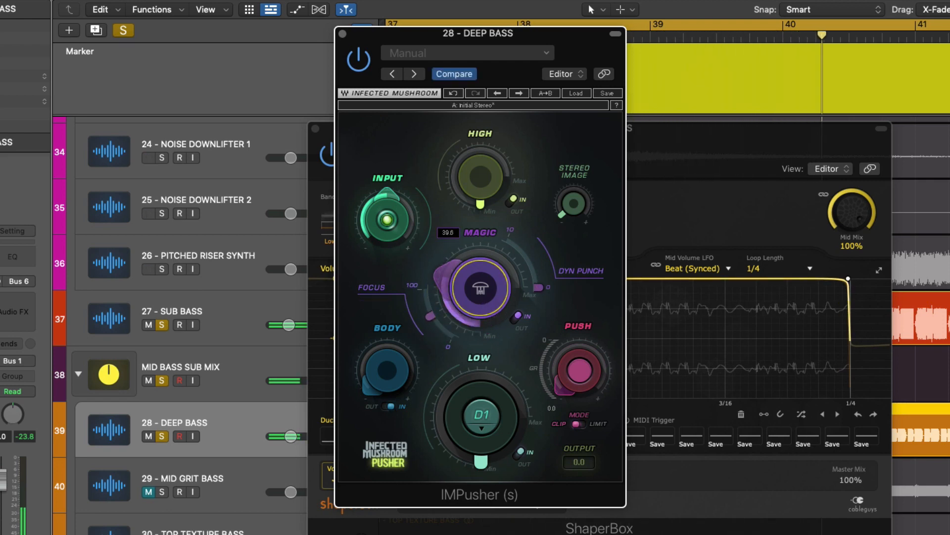
left_click_drag(480, 288, 480, 273)
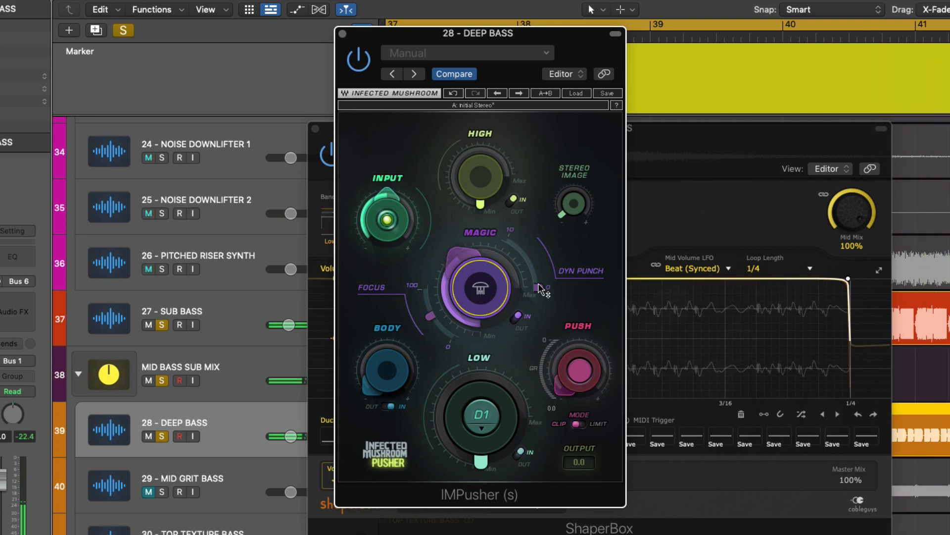
left_click_drag(543, 290, 540, 268)
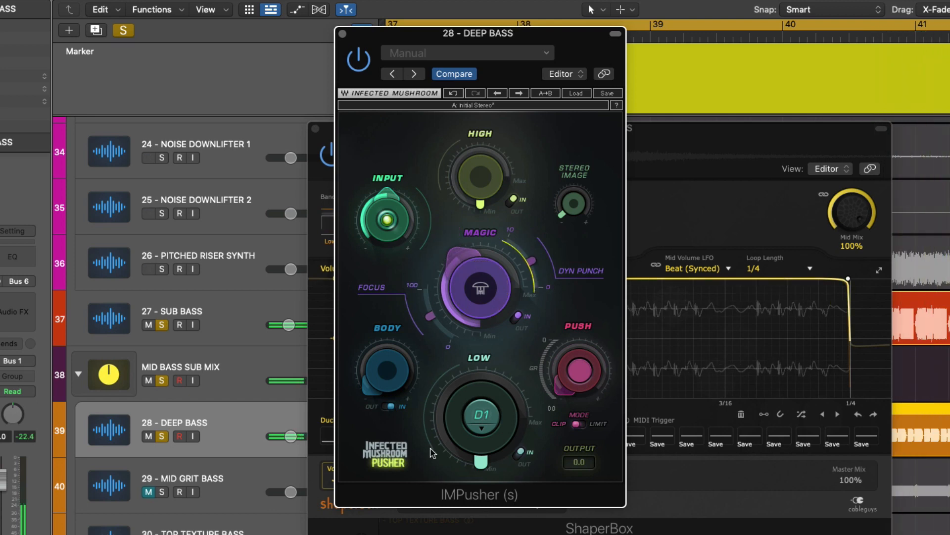
- Raise IMPusher's Push to 9.1, lower its Output, add a little High, and close the plug-in
left_click_drag(558, 375, 558, 347)
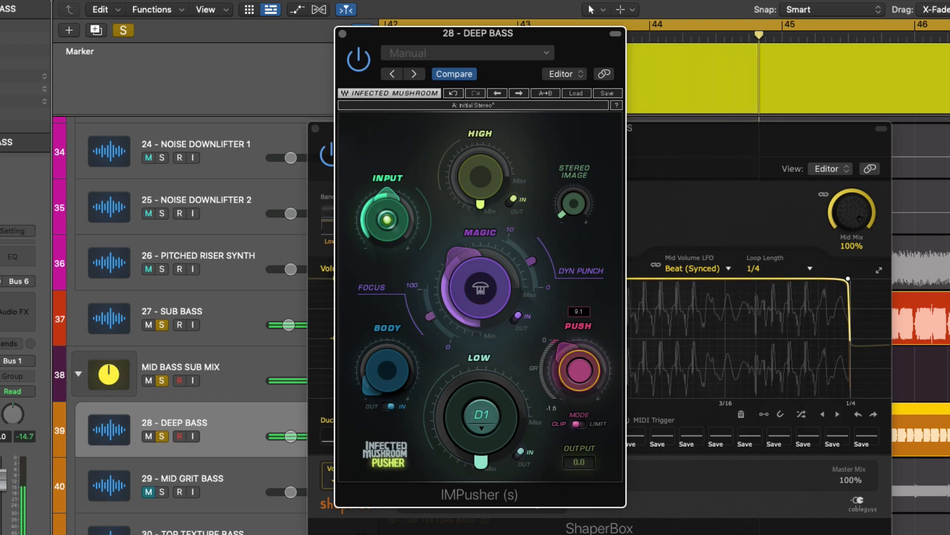
left_click_drag(573, 462, 574, 487)
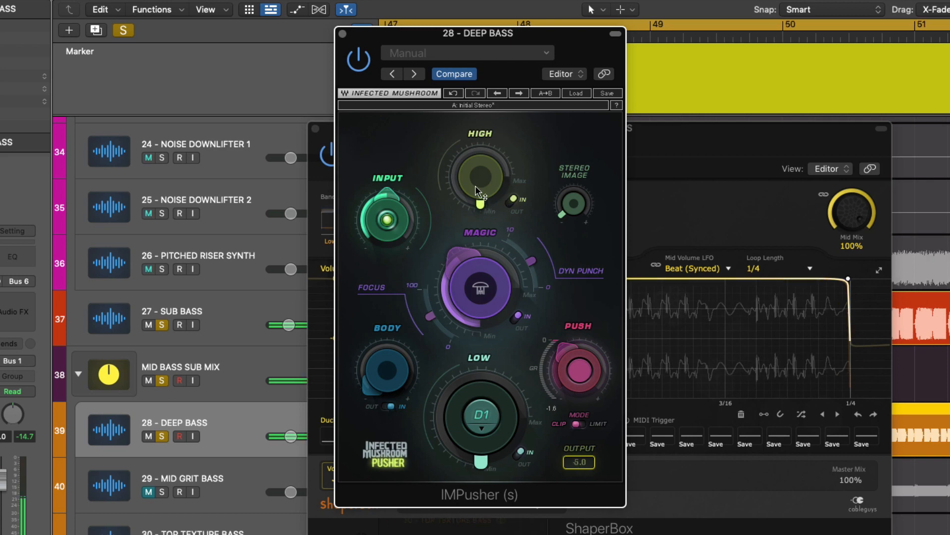
left_click_drag(477, 190, 477, 179)
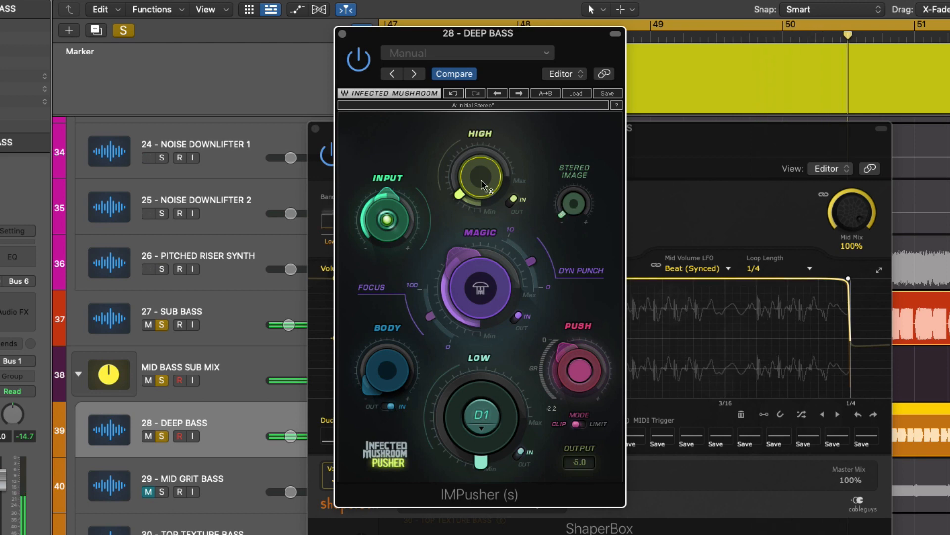
left_click(342, 33)
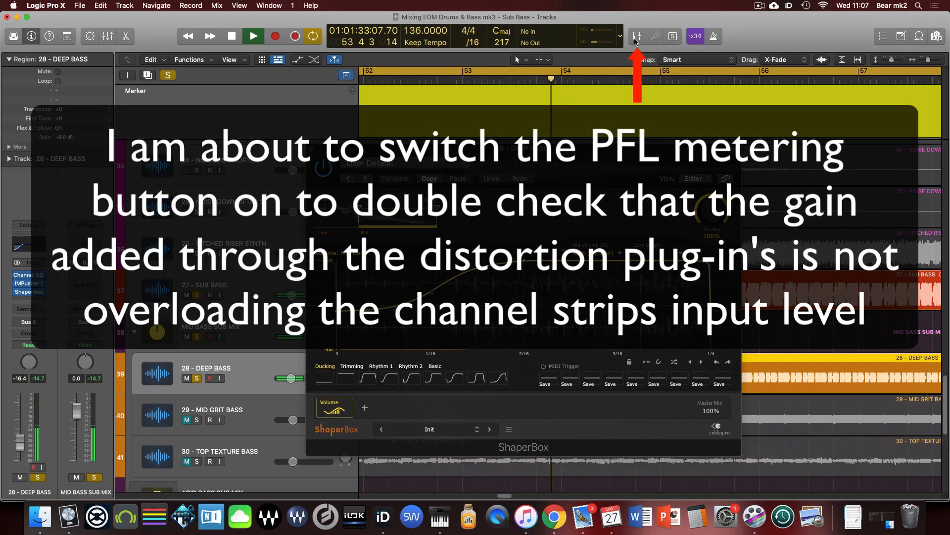
- Check the DEEP BASS channel's input level with pre-fader metering switched on, and stop playback
left_click(635, 39)
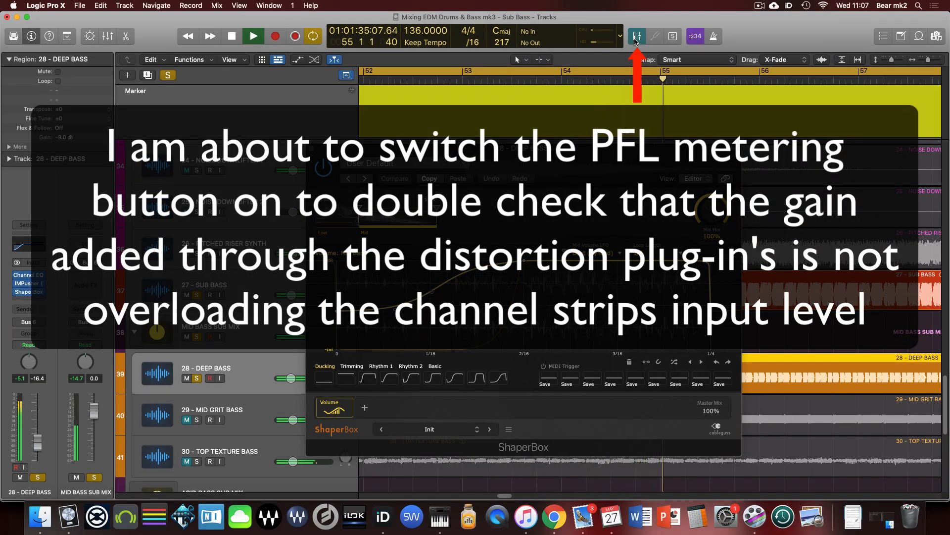
key("space")
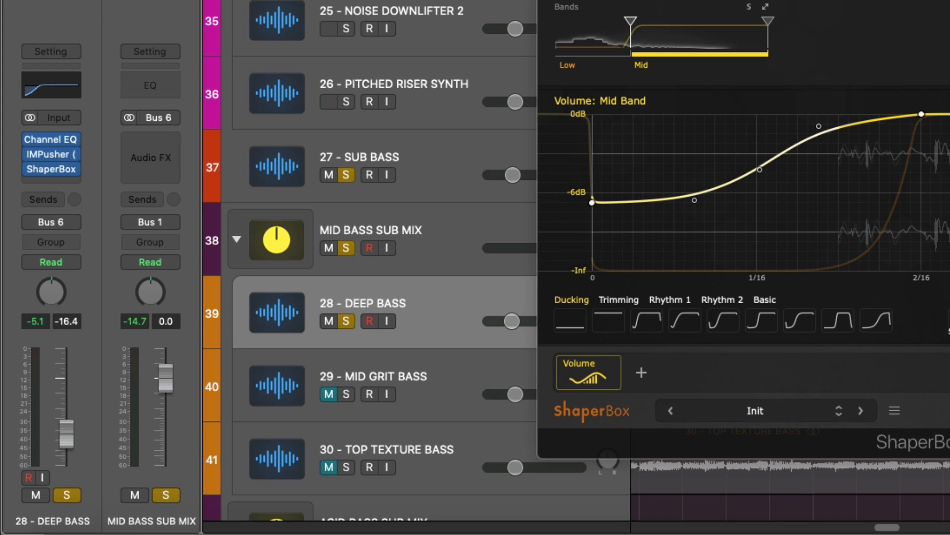
- Insert a stereo Overdrive between IMPusher and ShaperBox on the DEEP BASS track and reposition its window
left_click(46, 164)
mouse_move(159, 224)
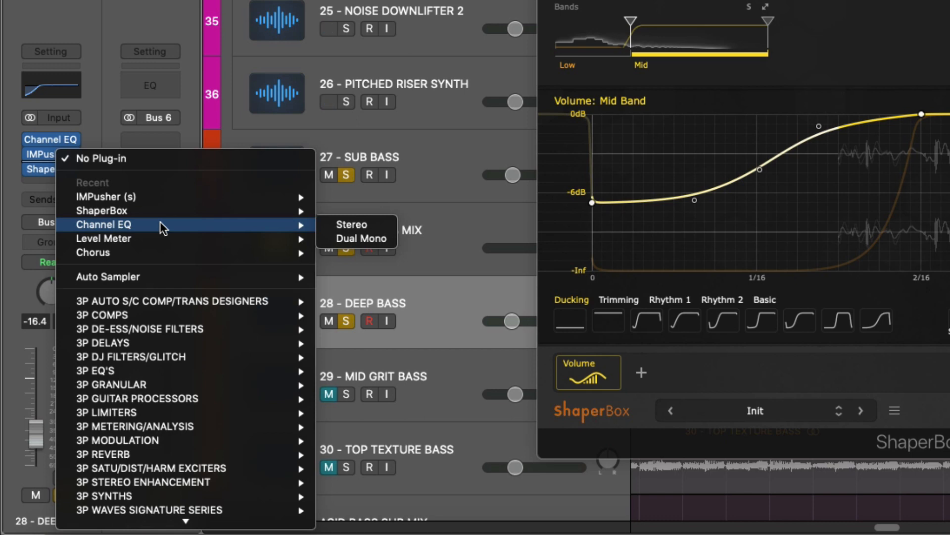
scroll(178, 338, "down", 5)
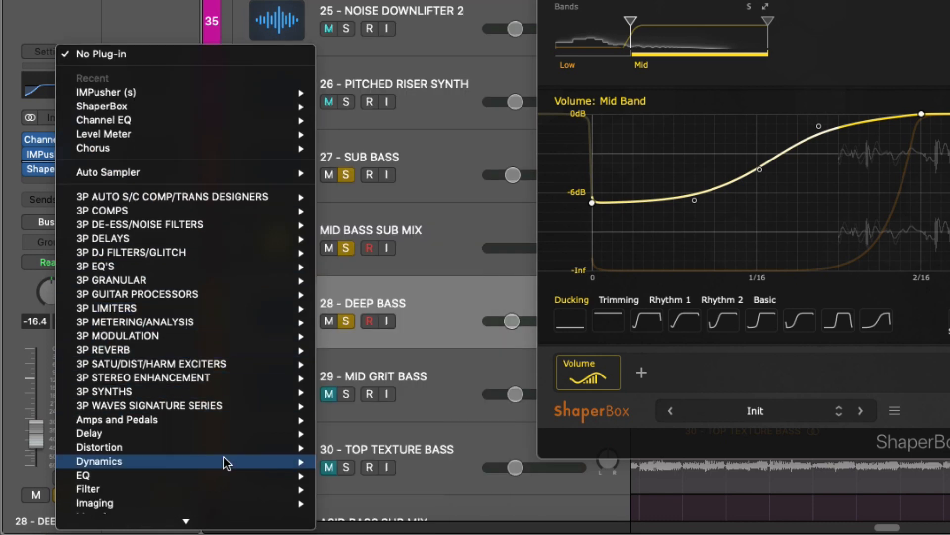
mouse_move(219, 448)
mouse_move(425, 503)
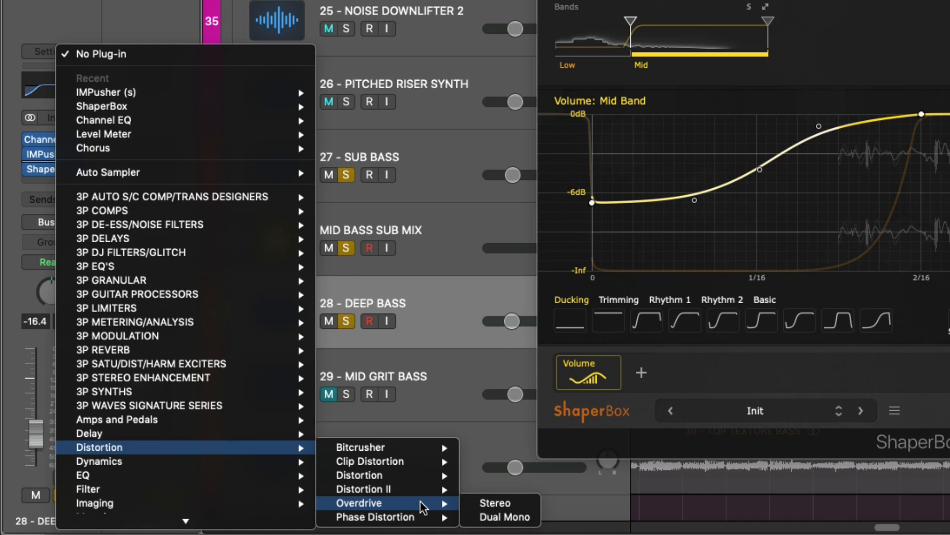
left_click(512, 500)
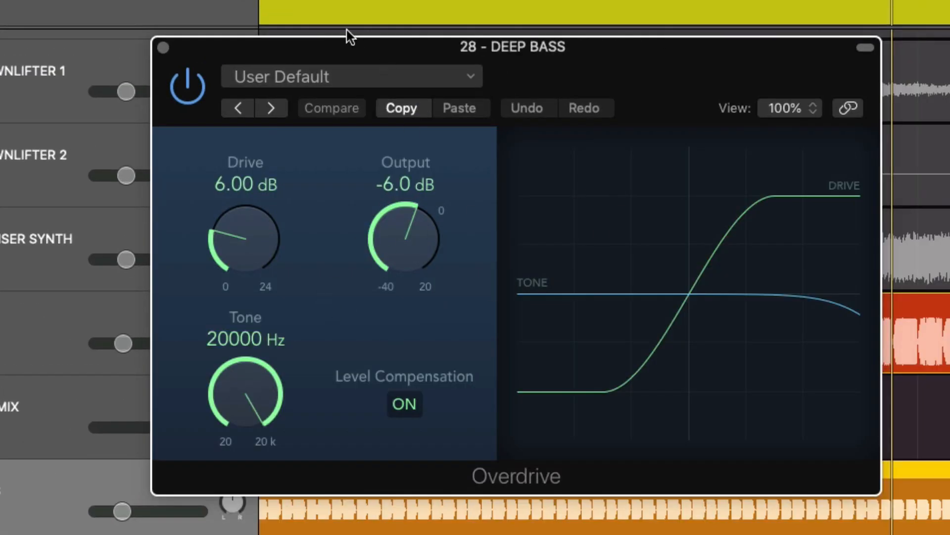
left_click_drag(519, 52, 480, 50)
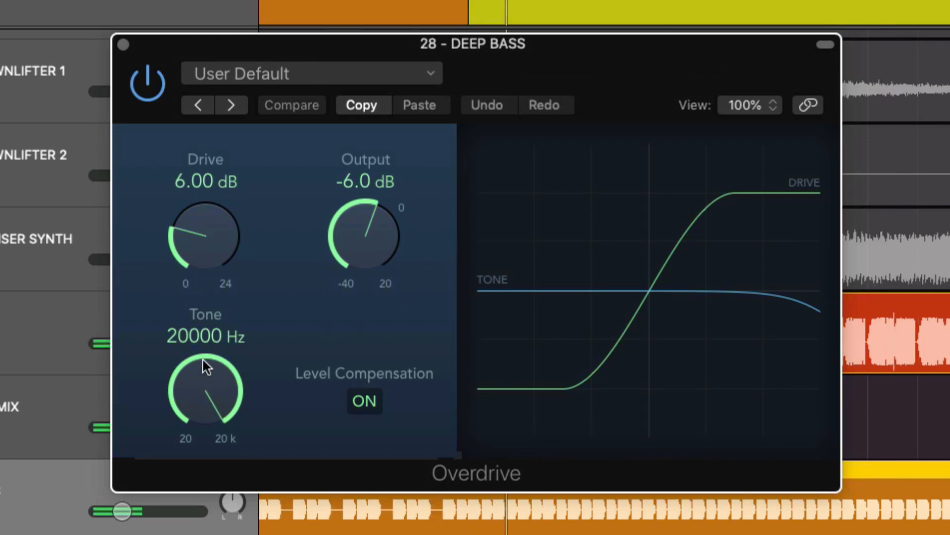
- Set the Overdrive's Drive to 13 dB on the DEEP BASS track
left_click_drag(206, 223, 188, 232)
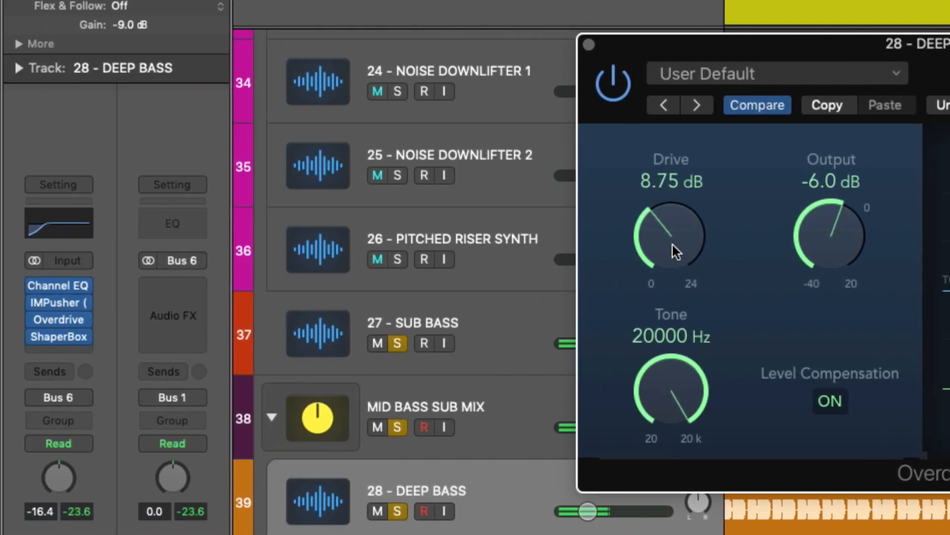
left_click_drag(240, 248, 224, 205)
left_click_drag(658, 204, 654, 233)
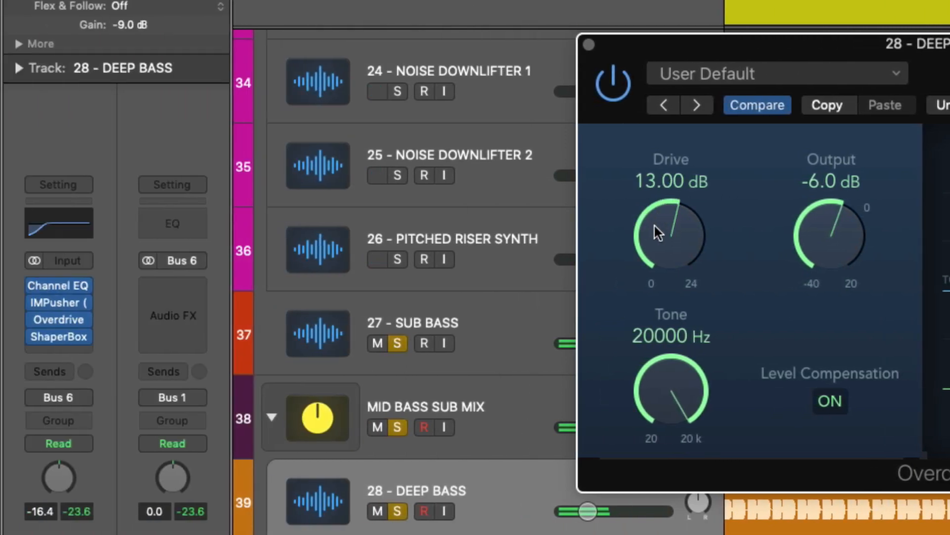
- Insert a second Channel EQ between Overdrive and ShaperBox on the DEEP BASS track and close the Overdrive window
left_click(74, 326)
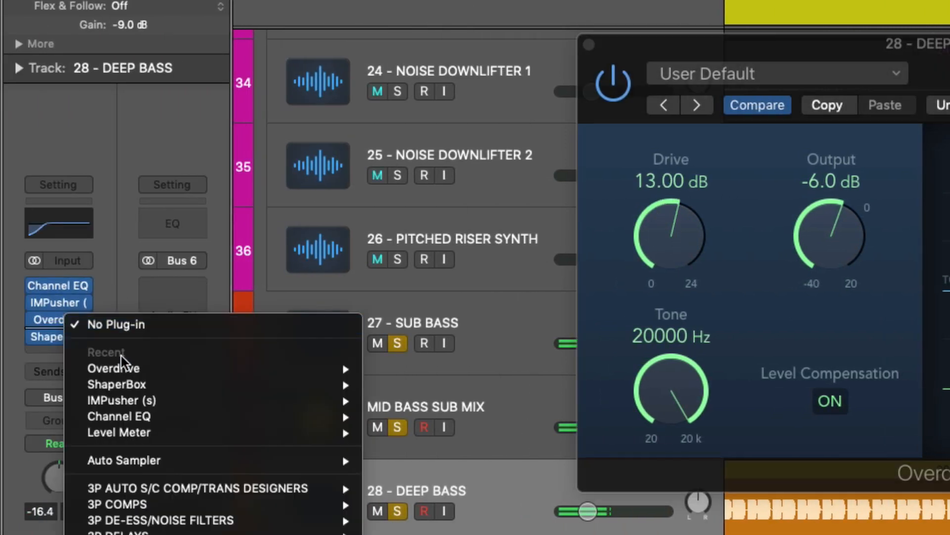
mouse_move(145, 418)
left_click(404, 417)
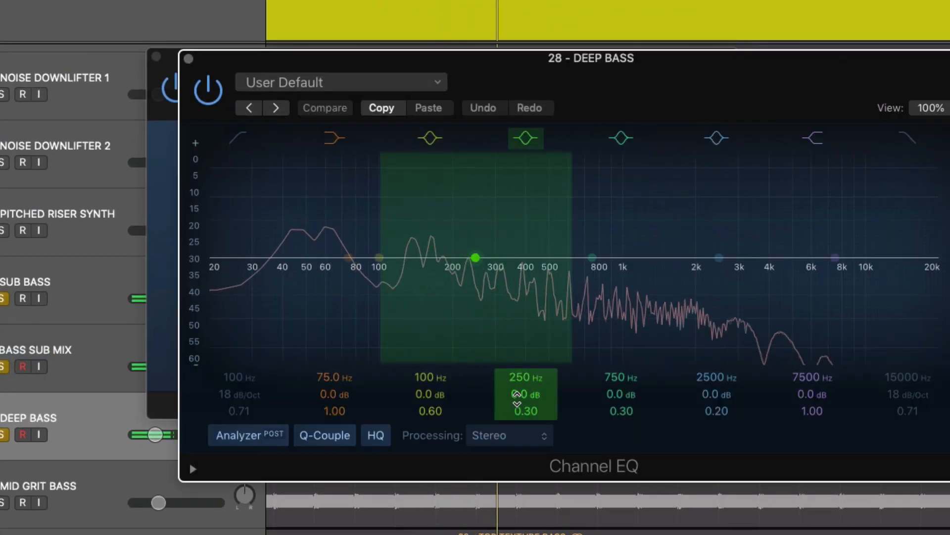
left_click(156, 56)
left_click(156, 56)
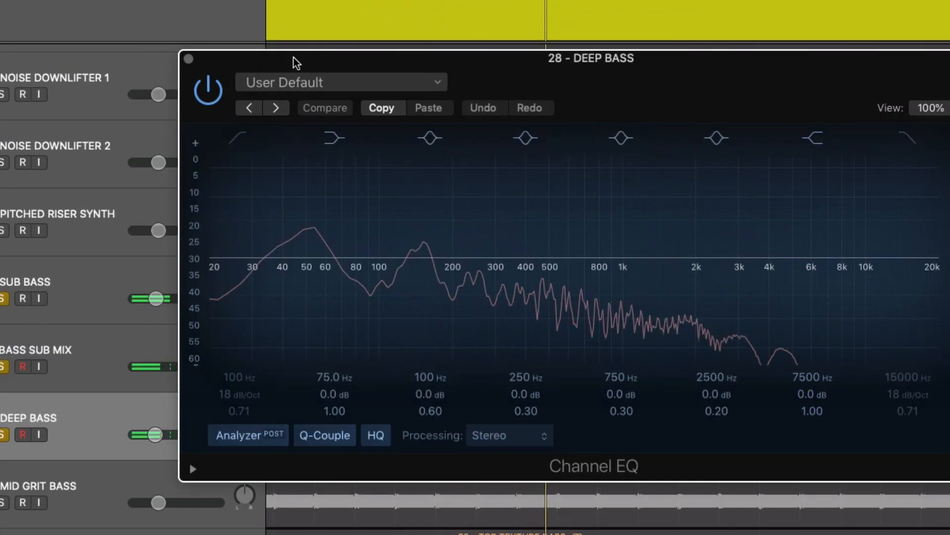
- Reposition the second DEEP BASS Channel EQ and enable its low cut at 100 Hz with a 12 dB/Oct slope
left_click_drag(292, 64, 172, 68)
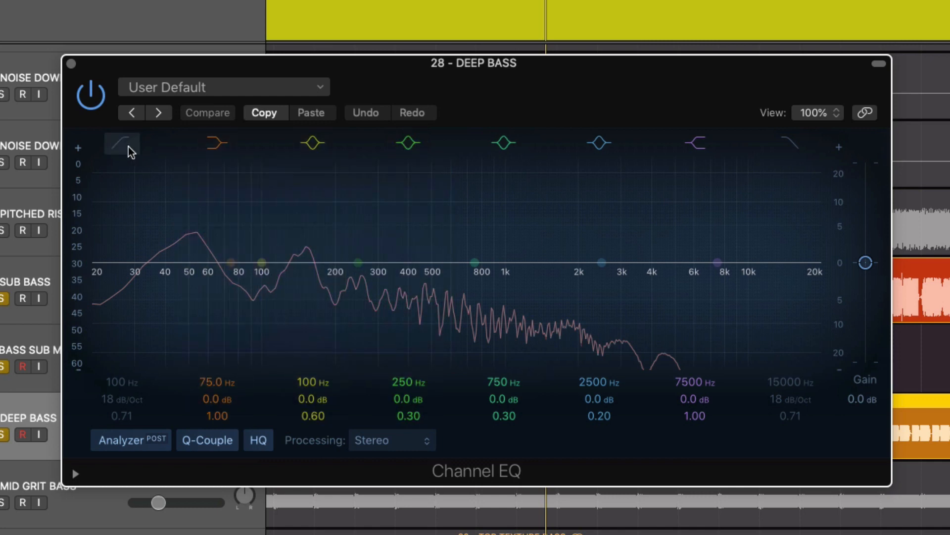
left_click(126, 146)
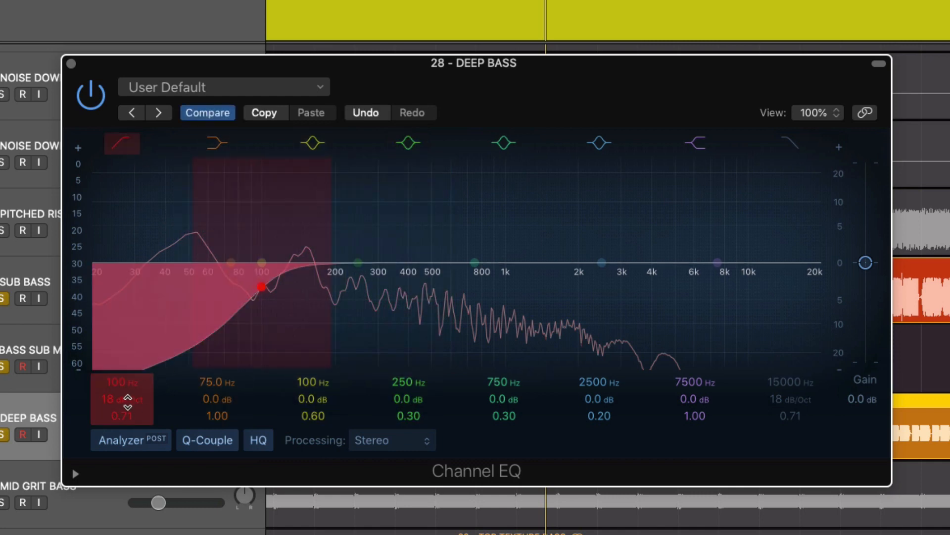
double_click(126, 399)
key("Return")
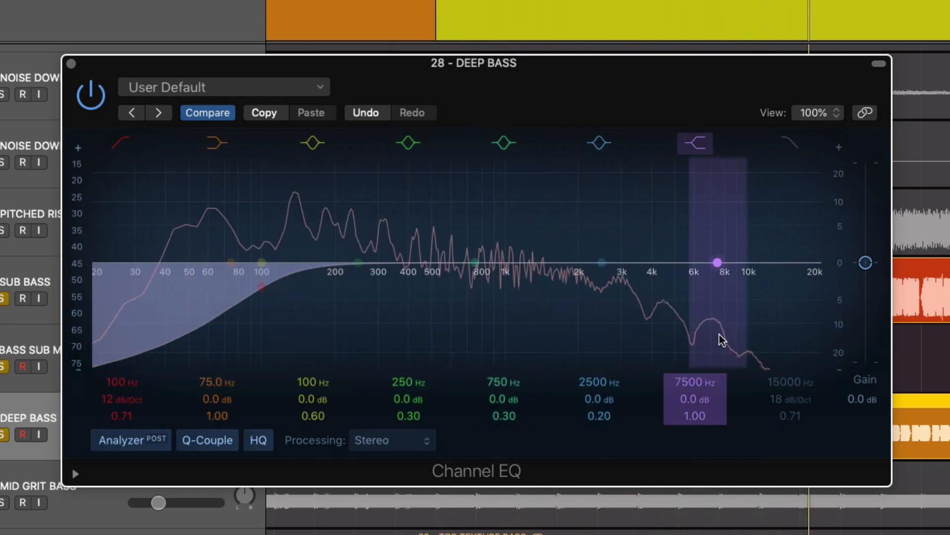
- Enable the high cut on the DEEP BASS Channel EQ and set its frequency to 4440 Hz
left_click(791, 143)
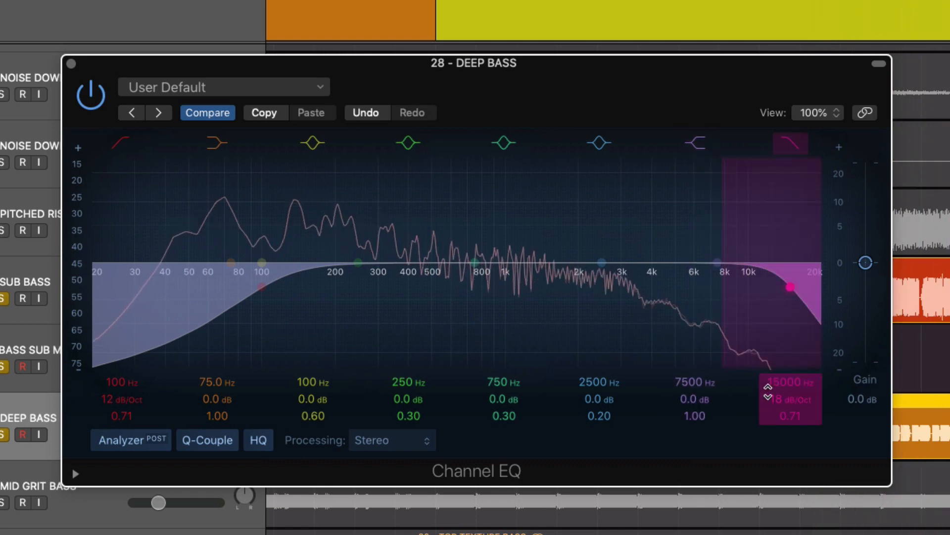
left_click_drag(790, 286, 664, 287)
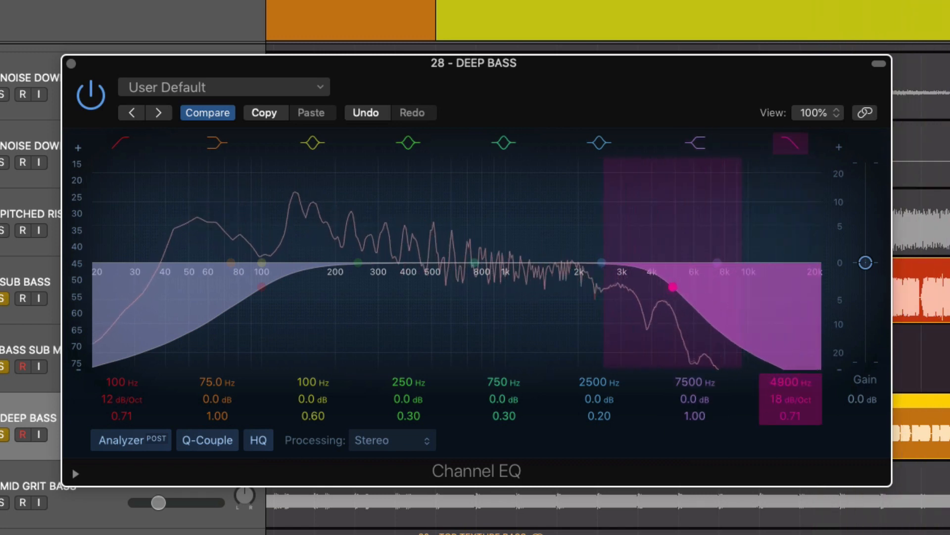
left_click_drag(785, 388, 785, 391)
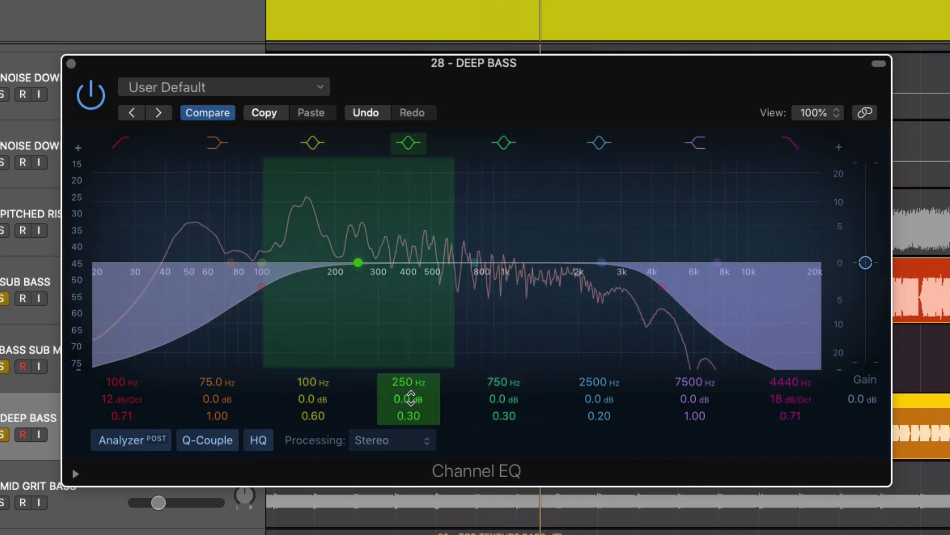
- Find the low-end resonance on DEEP BASS with a narrow boost, then cut 6.0 dB at 130 Hz with Q 2.90
mouse_move(411, 399)
left_mouse_down()
mouse_move(405, 415)
mouse_move(402, 398)
left_mouse_up()
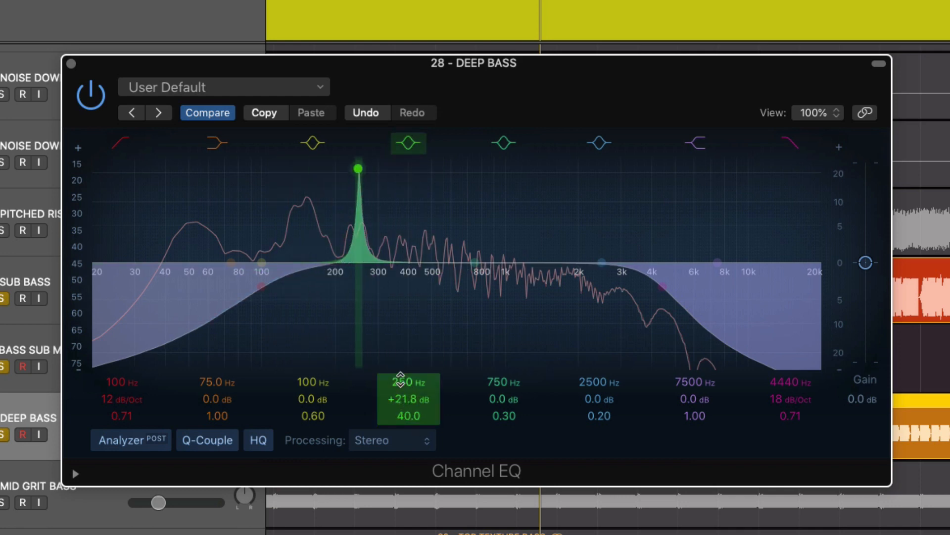
mouse_move(400, 379)
left_mouse_down()
mouse_move(401, 367)
mouse_move(401, 390)
left_mouse_up()
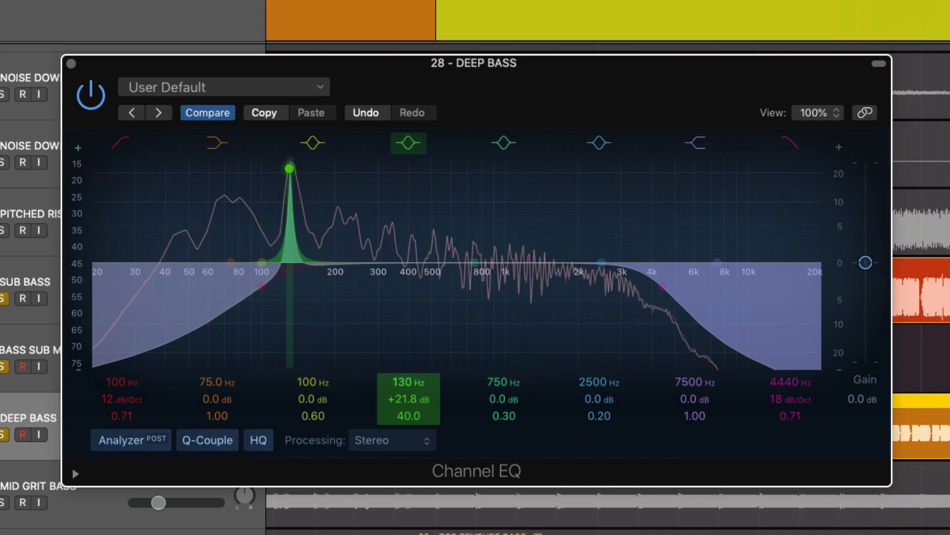
left_click_drag(407, 398, 411, 451)
- Sweep the 750 Hz band for a resonance on DEEP BASS and cut 6.3 dB at 408 Hz with Q 2.30
left_click(505, 418)
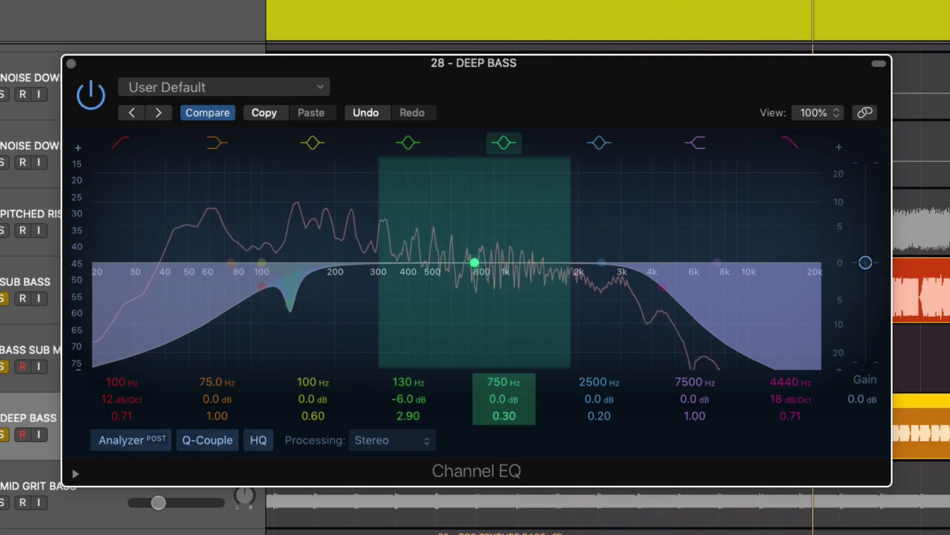
mouse_move(505, 418)
left_mouse_down()
mouse_move(500, 366)
mouse_move(503, 425)
left_mouse_up()
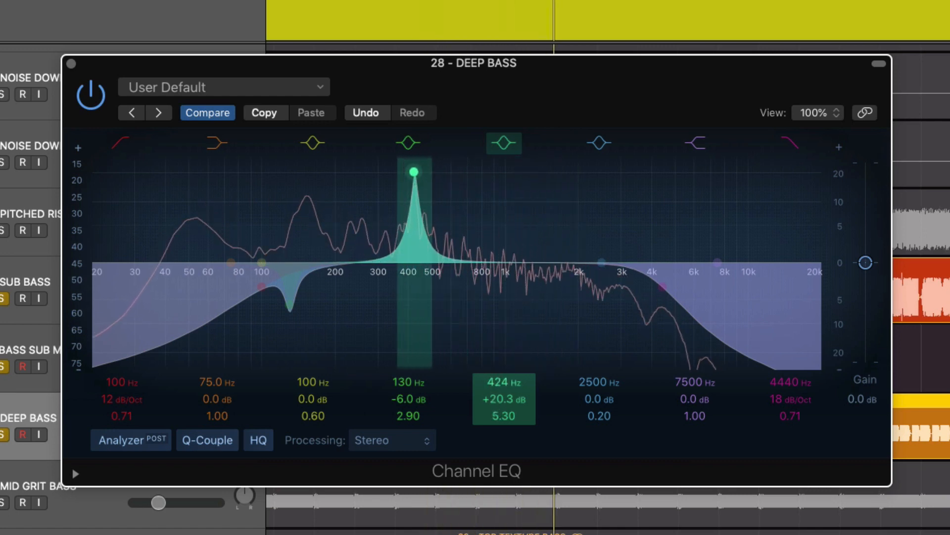
left_click_drag(504, 382, 499, 411)
- Sweep the 2500 Hz band with a narrow boost on DEEP BASS and cut 4.4 dB at 195 Hz with Q 4.50
left_click_drag(578, 411, 593, 396)
left_click_drag(593, 396, 599, 427)
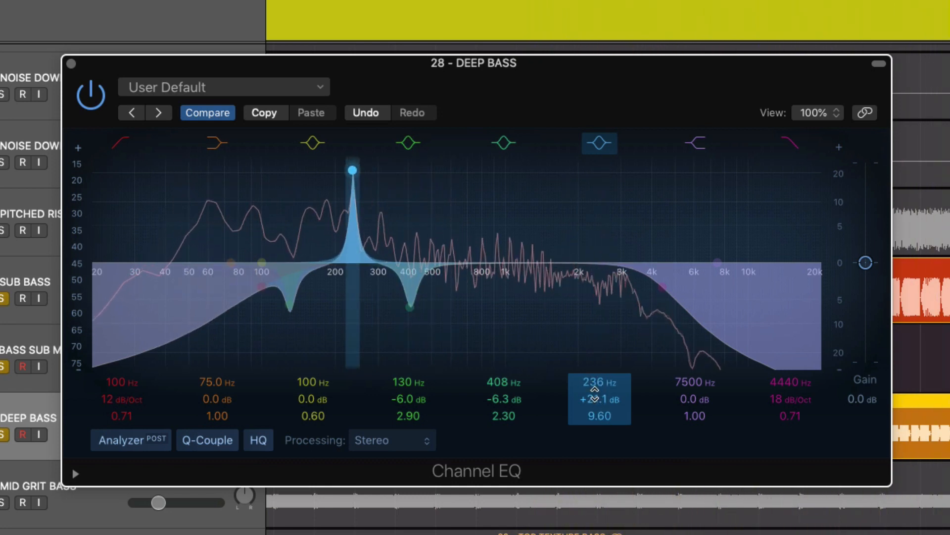
left_click_drag(595, 386, 595, 394)
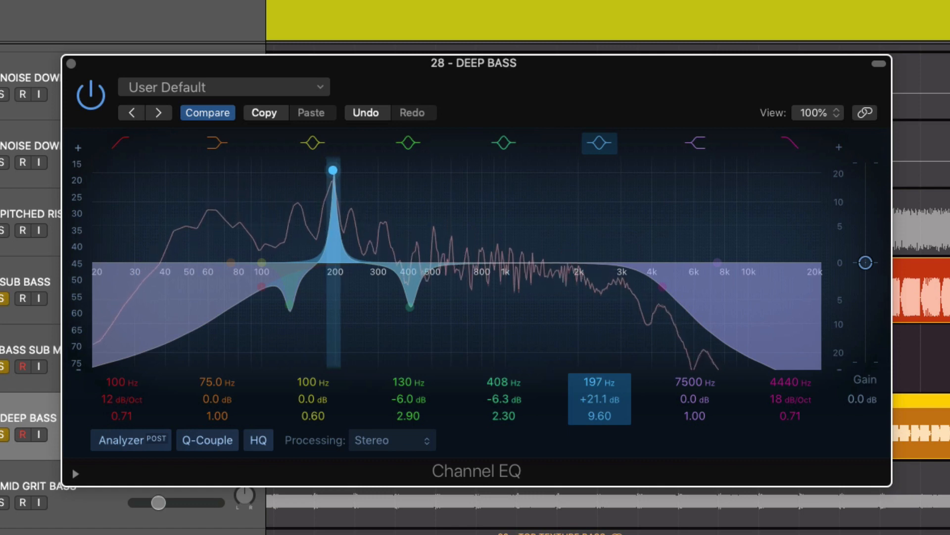
left_click_drag(600, 399, 600, 465)
left_click_drag(600, 416, 600, 431)
mouse_move(598, 381)
left_mouse_down()
mouse_move(598, 373)
mouse_move(598, 385)
left_mouse_up()
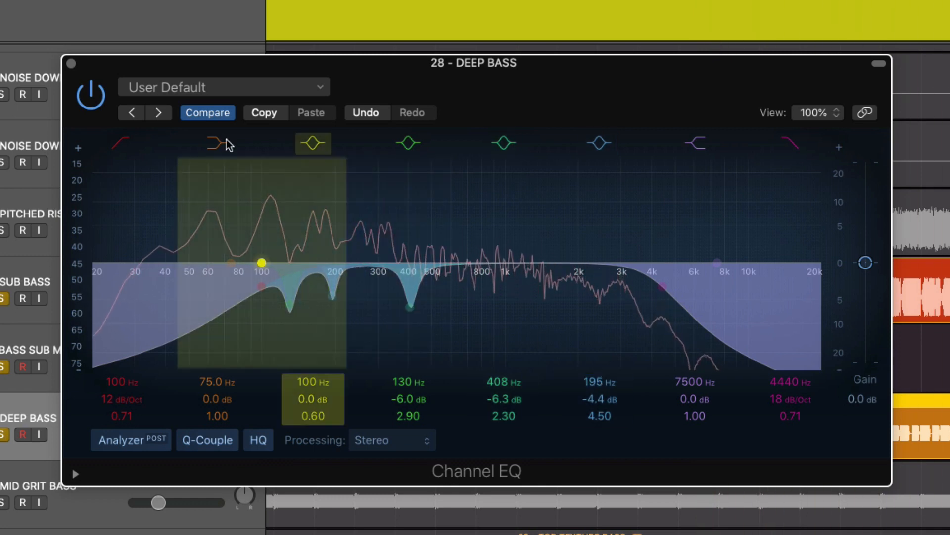
- Compare the DEEP BASS EQ bypassed and active, and widen its cuts, with Q 1.80 at 408 Hz and Q 2.00 at 130 Hz
left_click(91, 96)
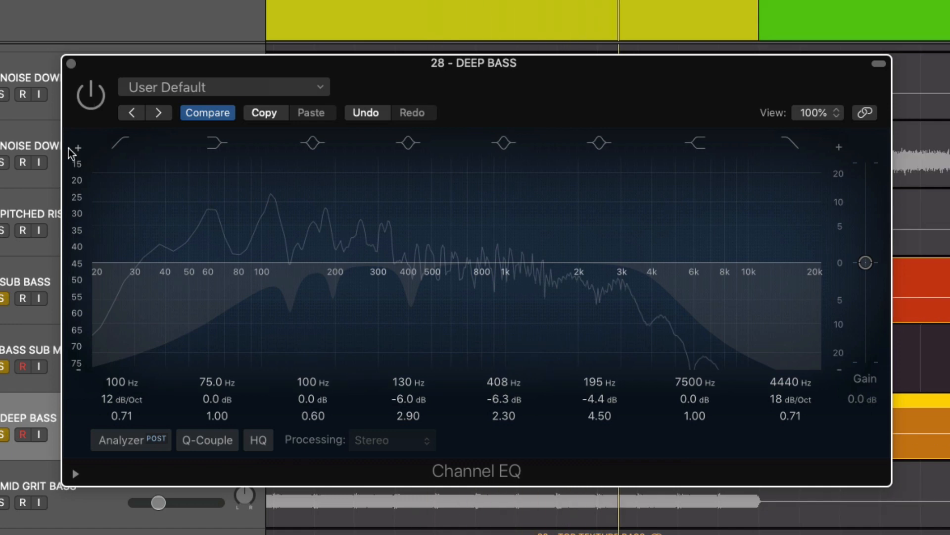
left_click(91, 94)
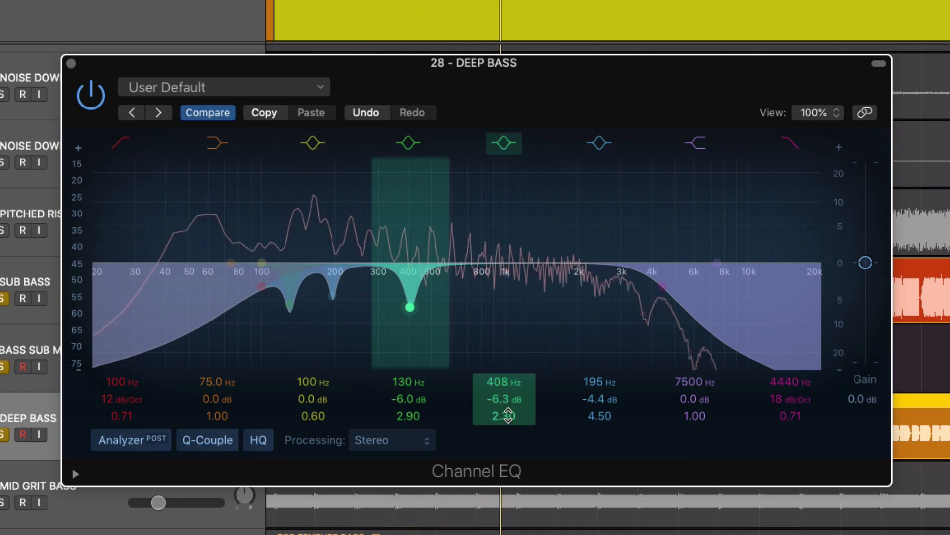
left_click_drag(510, 404, 510, 418)
left_click_drag(409, 411, 409, 433)
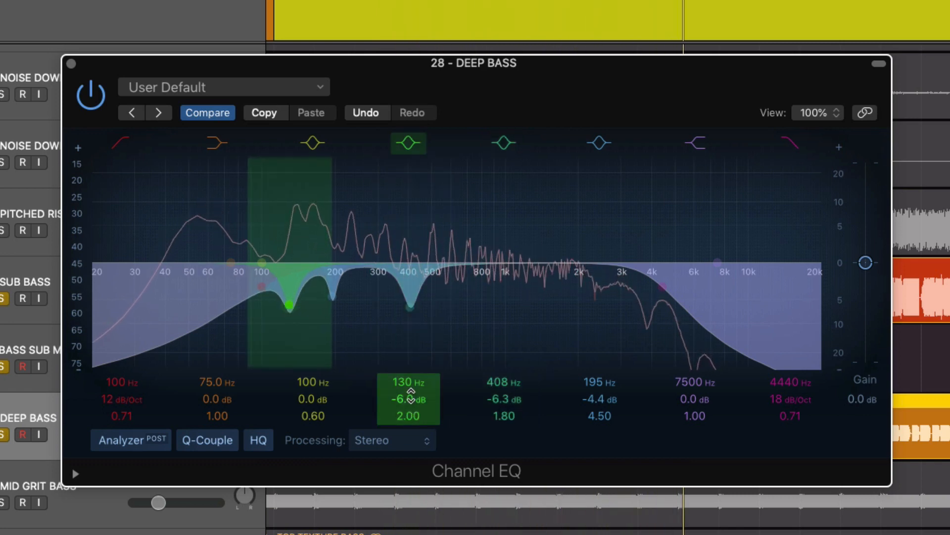
mouse_move(612, 399)
left_mouse_down()
mouse_move(613, 421)
mouse_move(596, 422)
mouse_move(596, 440)
mouse_move(600, 407)
left_mouse_up()
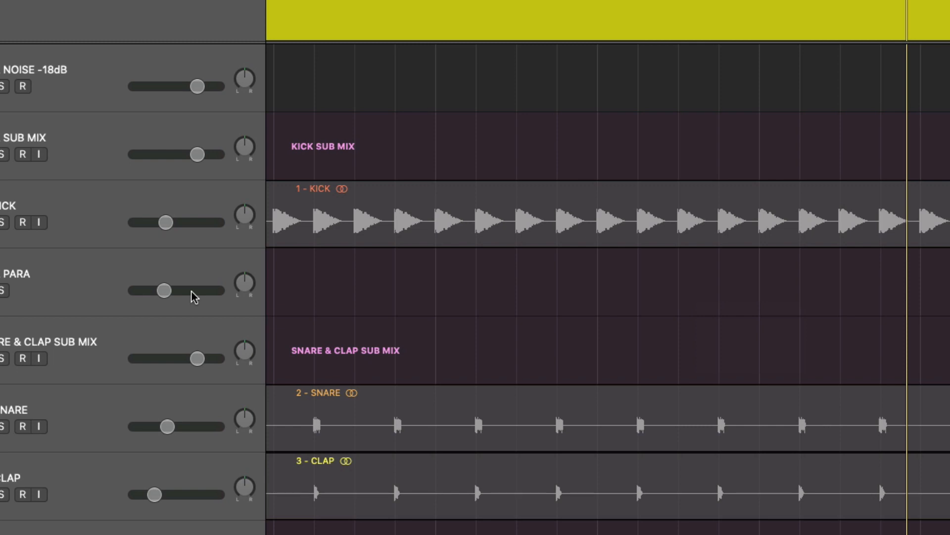
- Select the MID GRIT BASS track and enable a 100 Hz low cut with a 12 dB/Oct slope in its Channel EQ
scroll(257, 320, "down", 15)
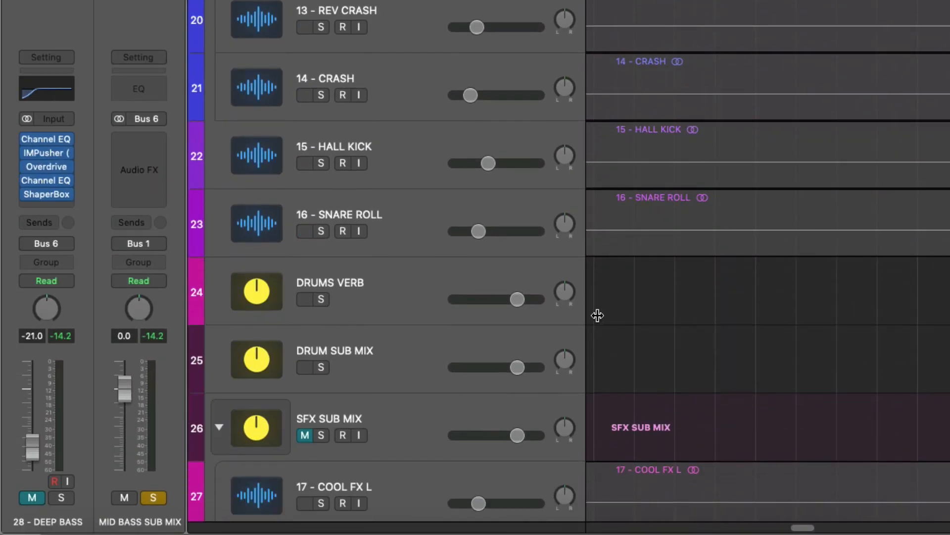
scroll(597, 315, "down", 20)
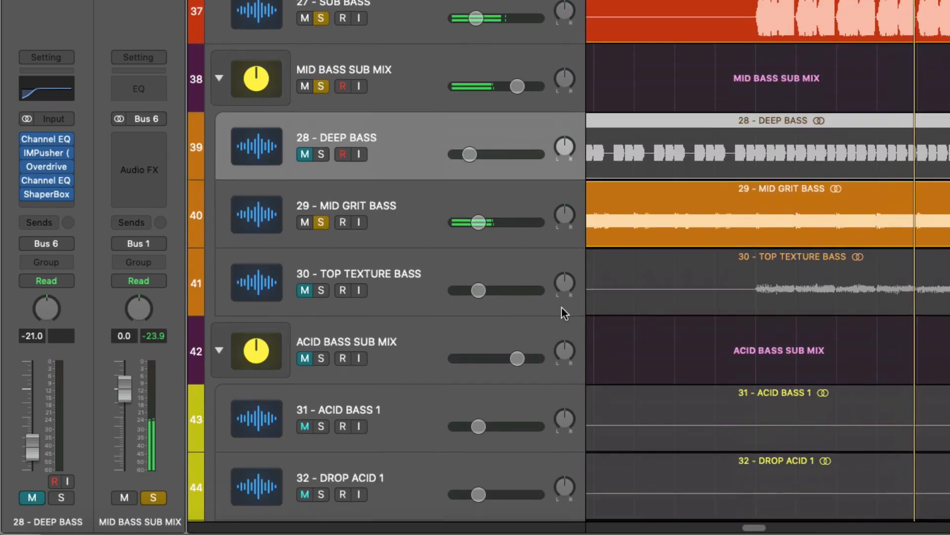
left_click(437, 224)
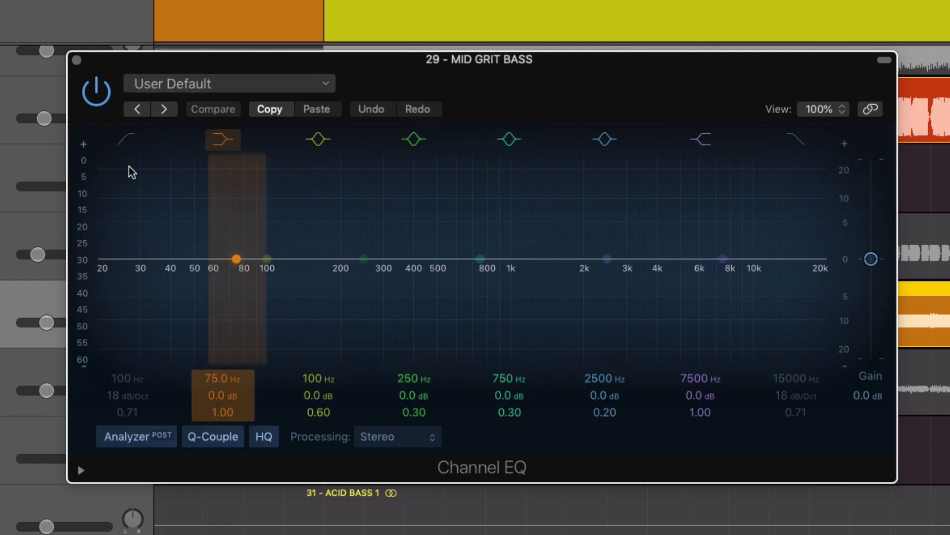
left_click(127, 139)
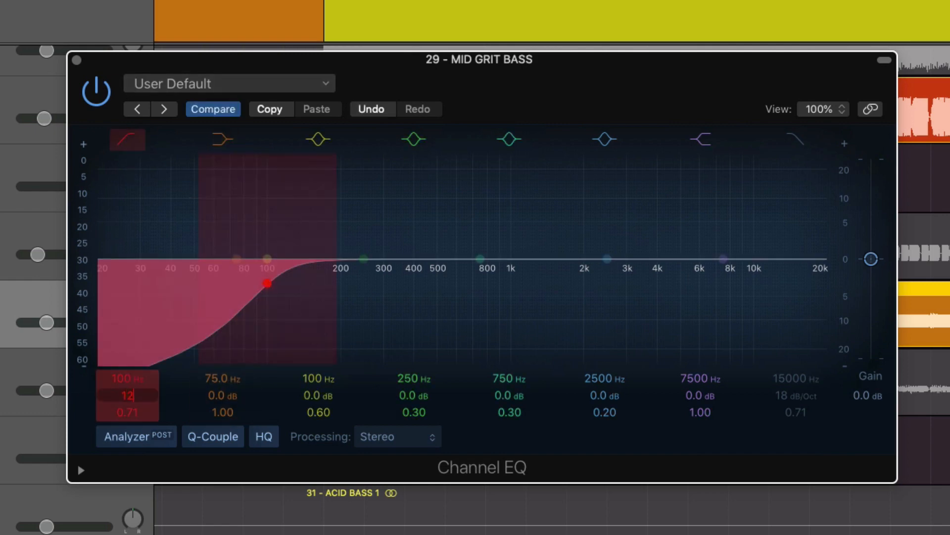
key("Return")
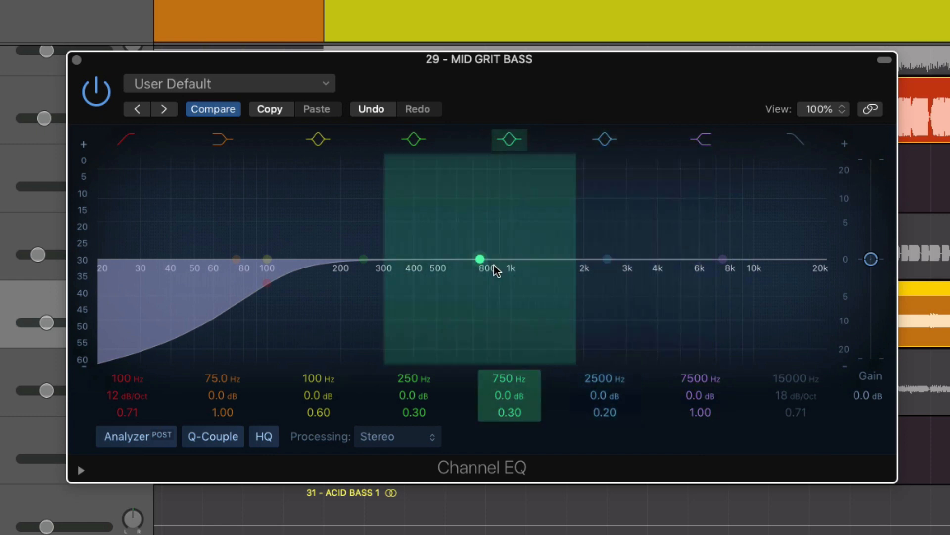
- Try a broad boost with the 4140 Hz band, Q 0.43, on the MID GRIT BASS Channel EQ during playback
key("space")
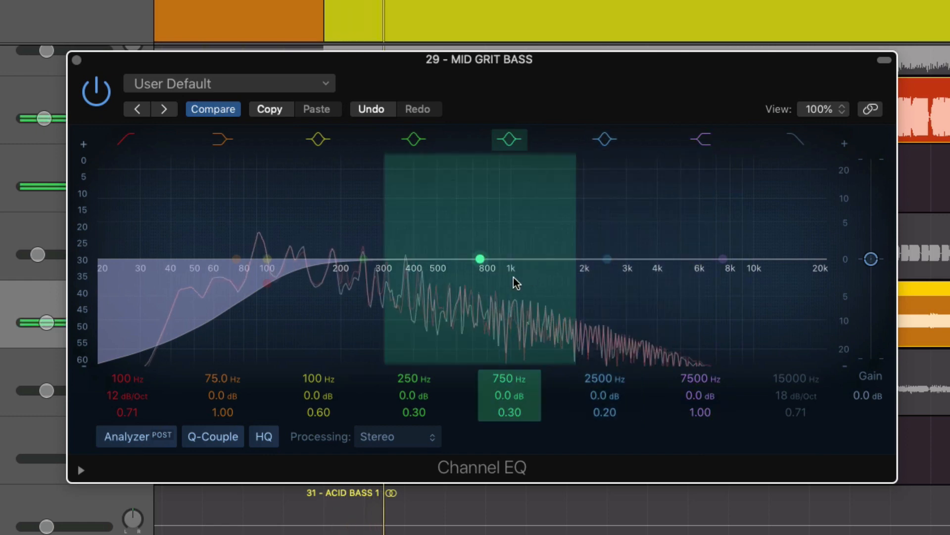
mouse_move(604, 395)
left_mouse_down()
mouse_move(604, 363)
mouse_move(605, 407)
mouse_move(605, 380)
left_mouse_up()
left_click(607, 396, "alt")
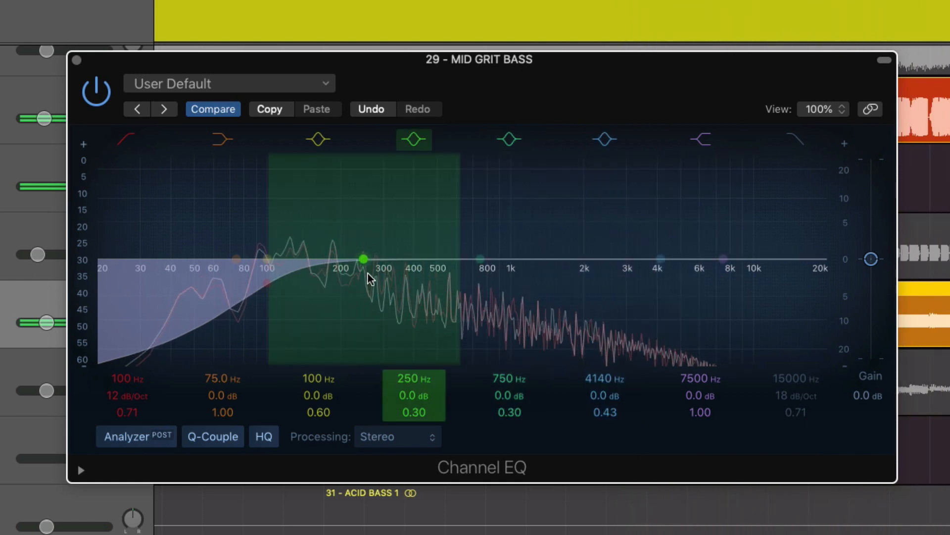
- Cut 3.6 dB at 145 Hz with Q 0.54 on MID GRIT BASS and try a high-shelf boost at 7500 Hz
mouse_move(403, 392)
left_mouse_down()
mouse_move(405, 405)
mouse_move(404, 384)
mouse_move(404, 396)
mouse_move(413, 377)
mouse_move(414, 408)
mouse_move(416, 379)
left_mouse_up()
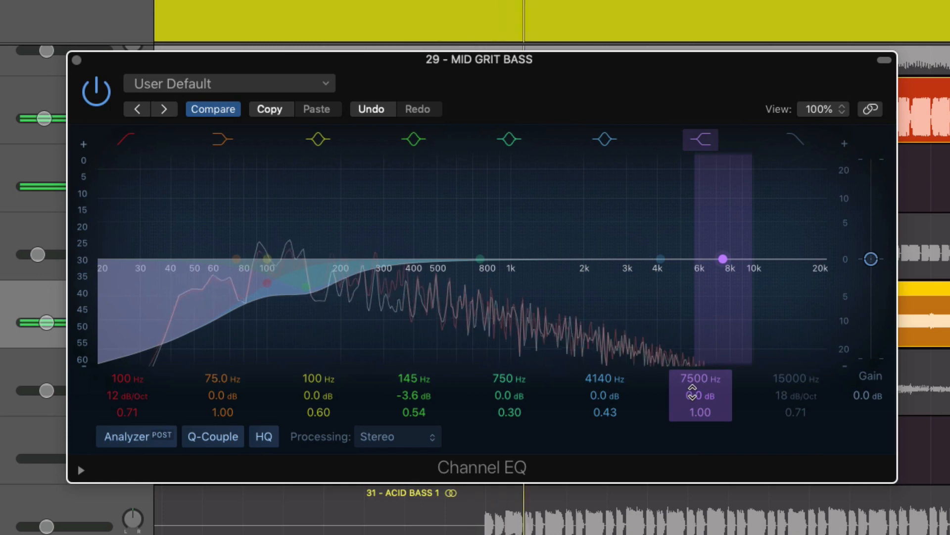
left_click_drag(693, 396, 693, 378)
left_click(696, 393, "alt")
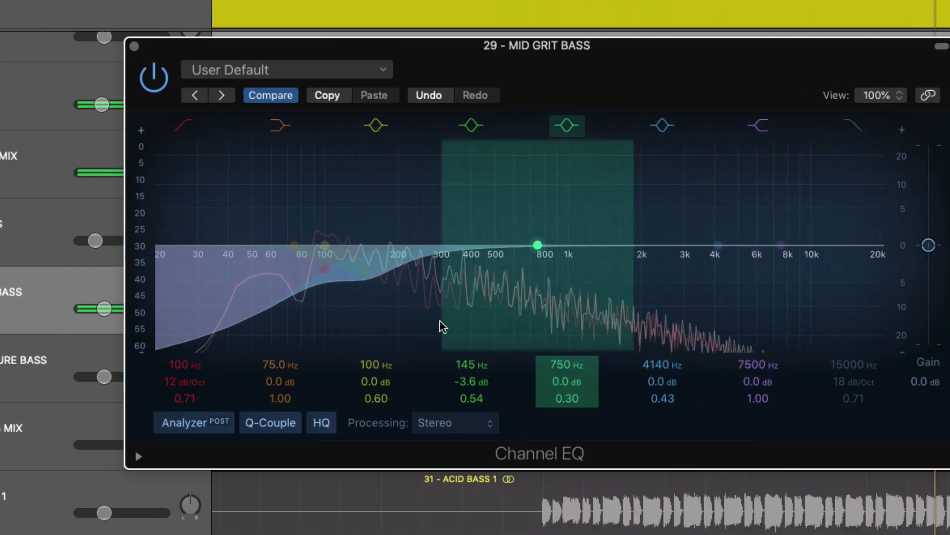
- Insert a Vintage Console EQ after the Channel EQ on the MID GRIT BASS track
left_click(64, 200)
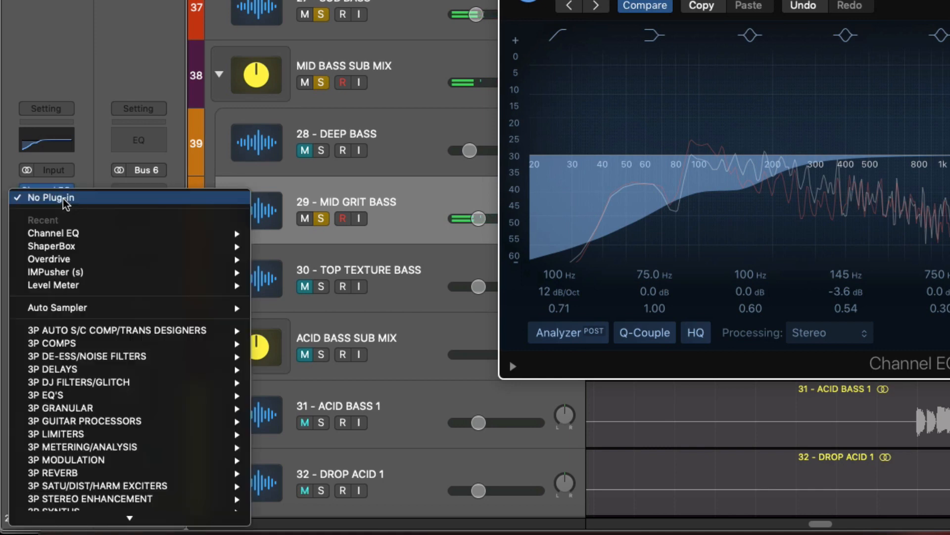
scroll(191, 388, "down", 6)
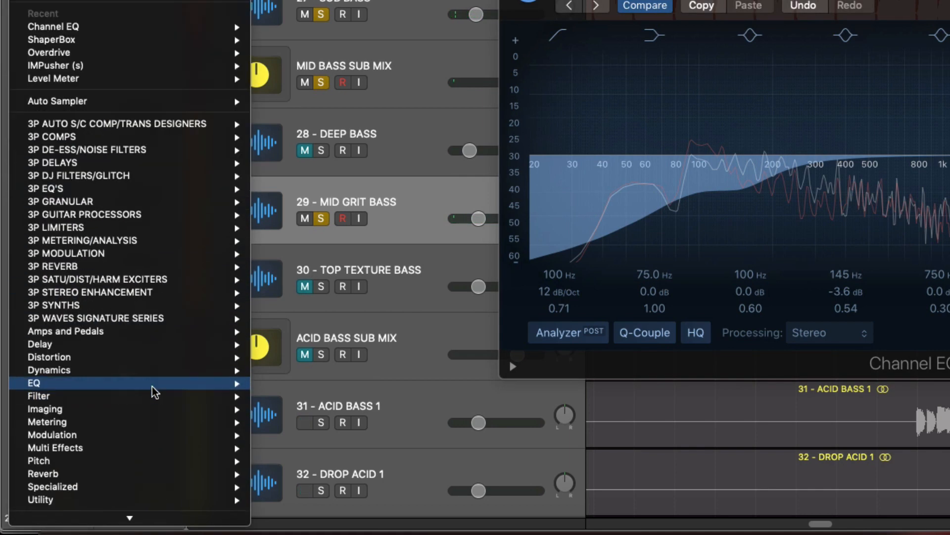
mouse_move(197, 385)
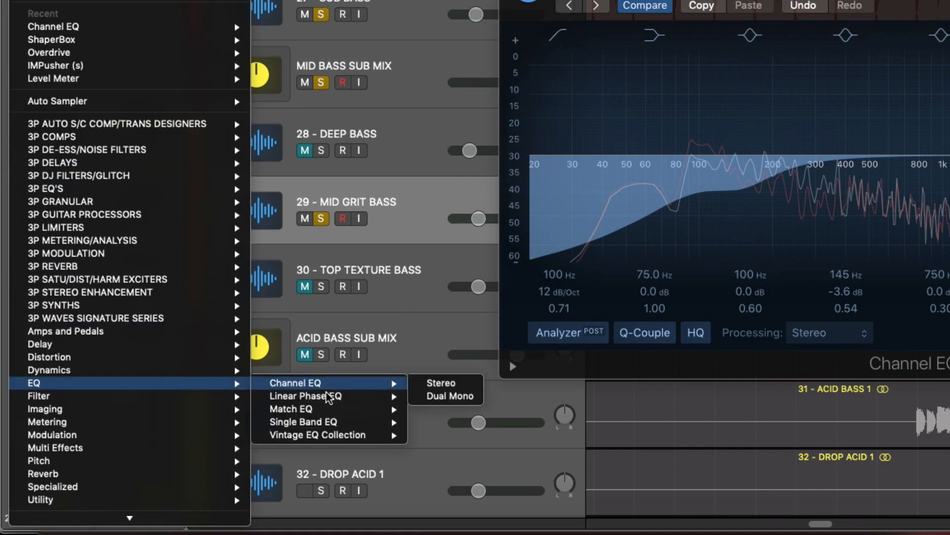
mouse_move(334, 436)
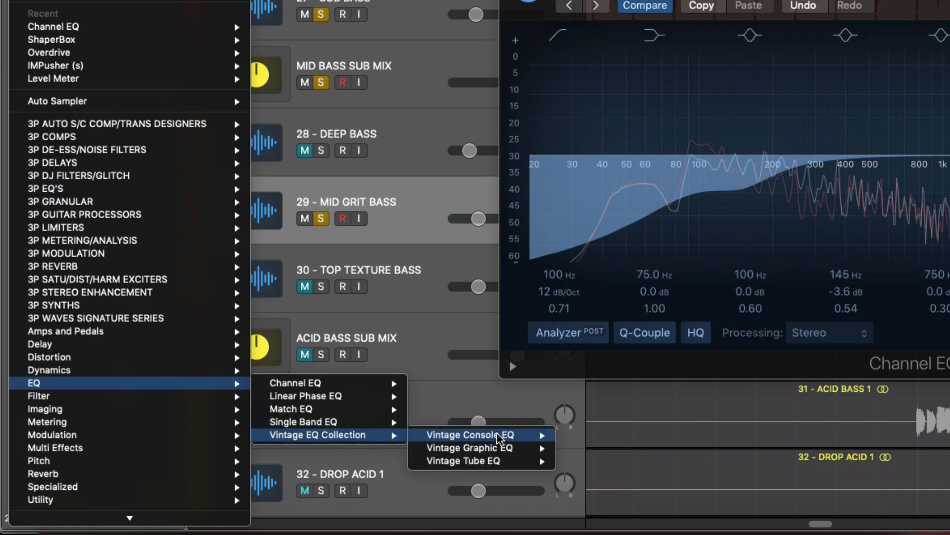
left_click(598, 432)
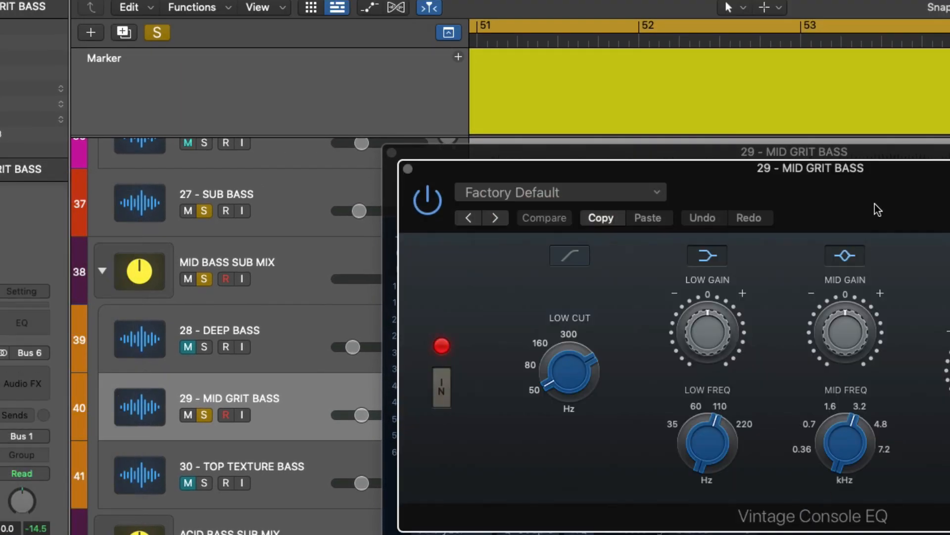
- Set the Vintage Console EQ's High Gain to 2.5 dB, close its window and move the plug-in ahead of the Channel EQ
left_click_drag(873, 178, 533, 93)
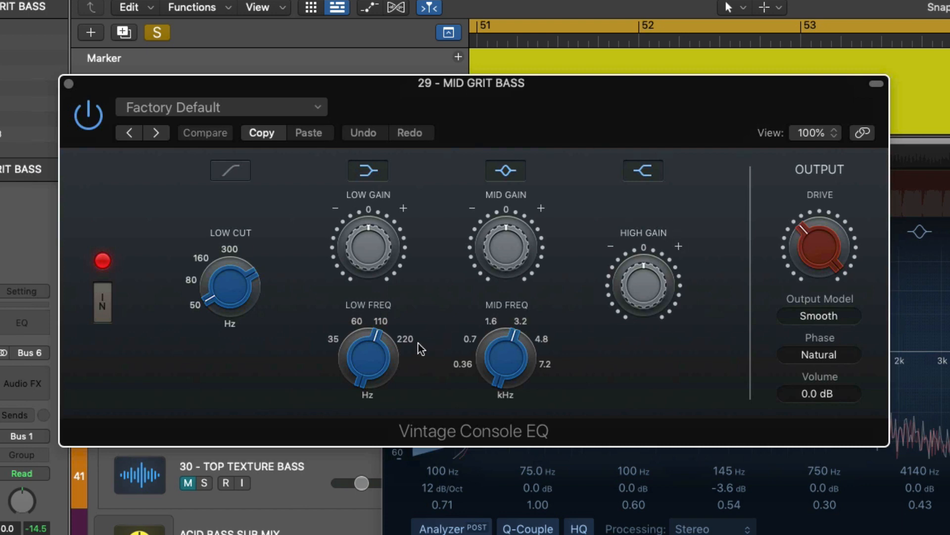
left_click_drag(609, 291, 669, 299)
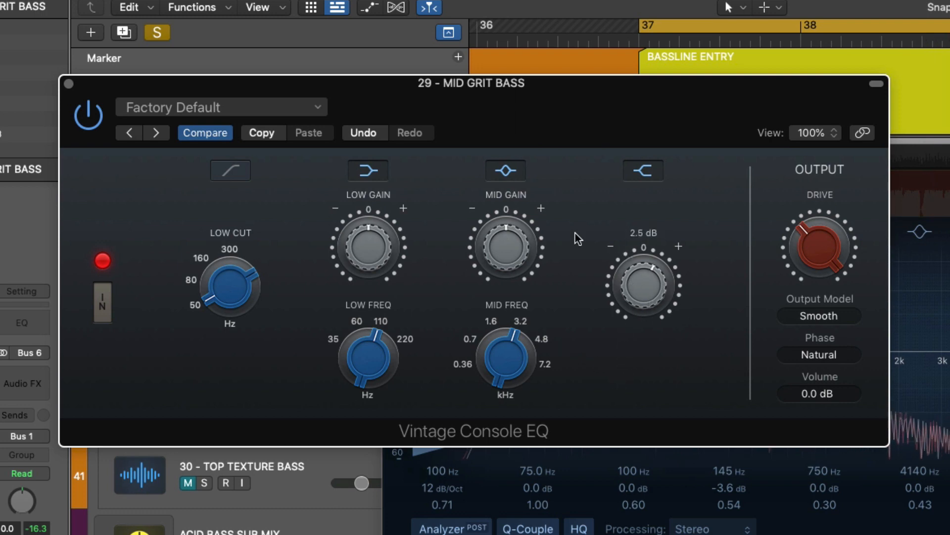
left_click(69, 83)
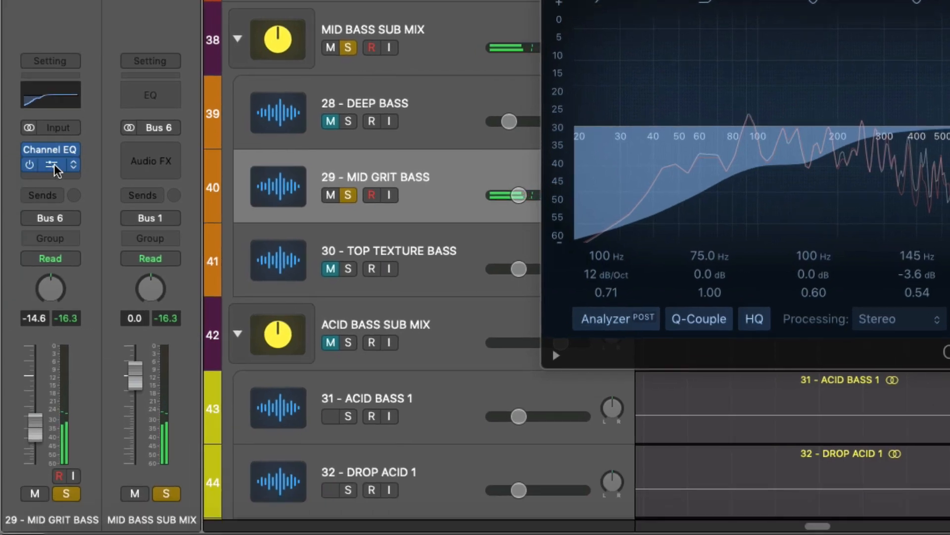
left_click_drag(55, 165, 54, 155)
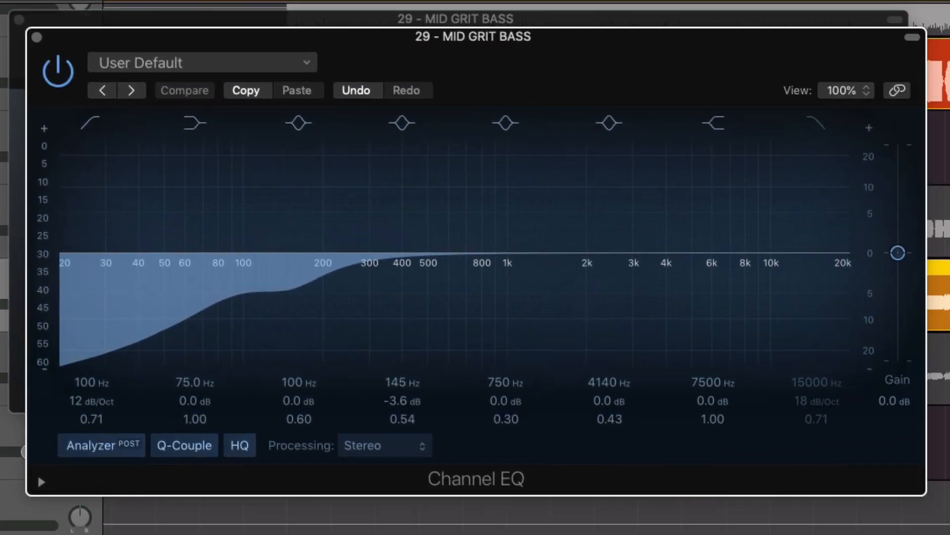
- Shift the analyzer scale on the MID GRIT BASS Channel EQ, add an 18 dB/Oct high cut at 10800 Hz, and close the window
left_click(20, 24)
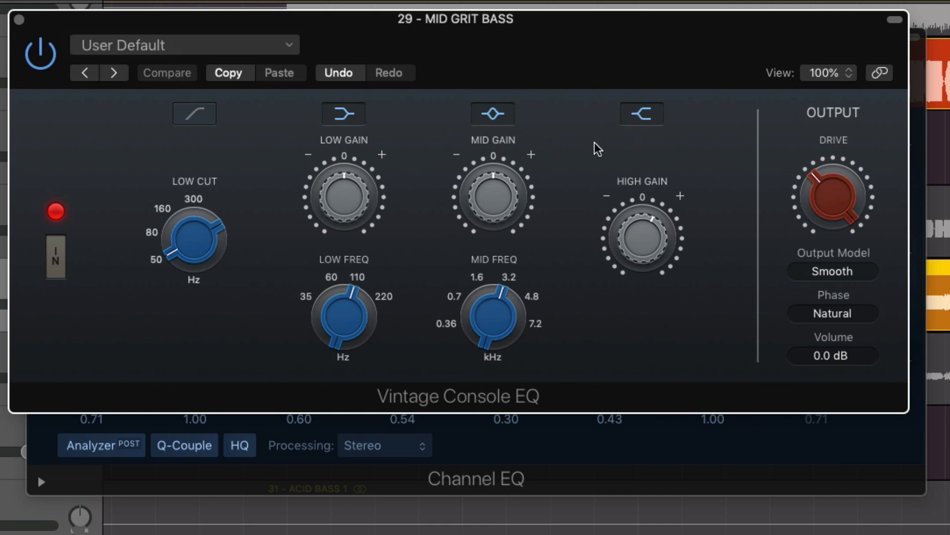
left_click(19, 19)
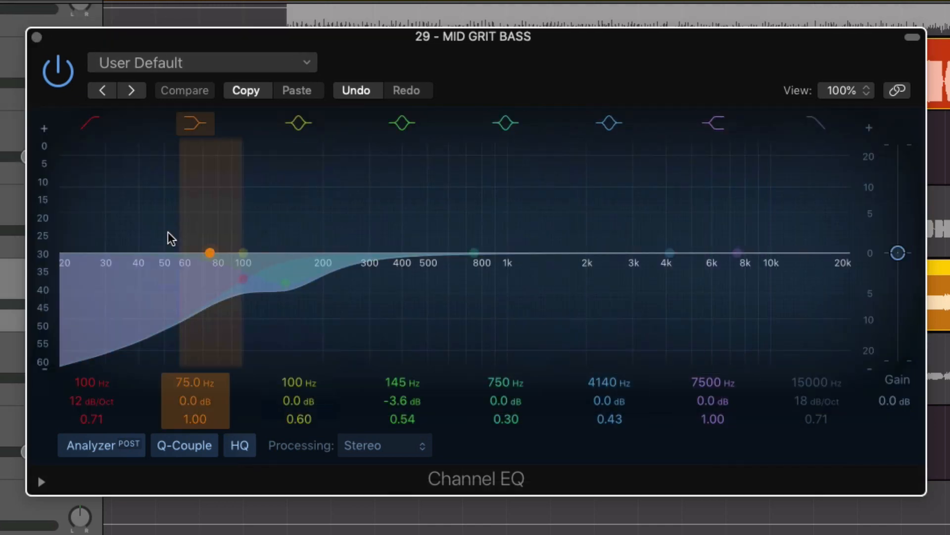
key("space")
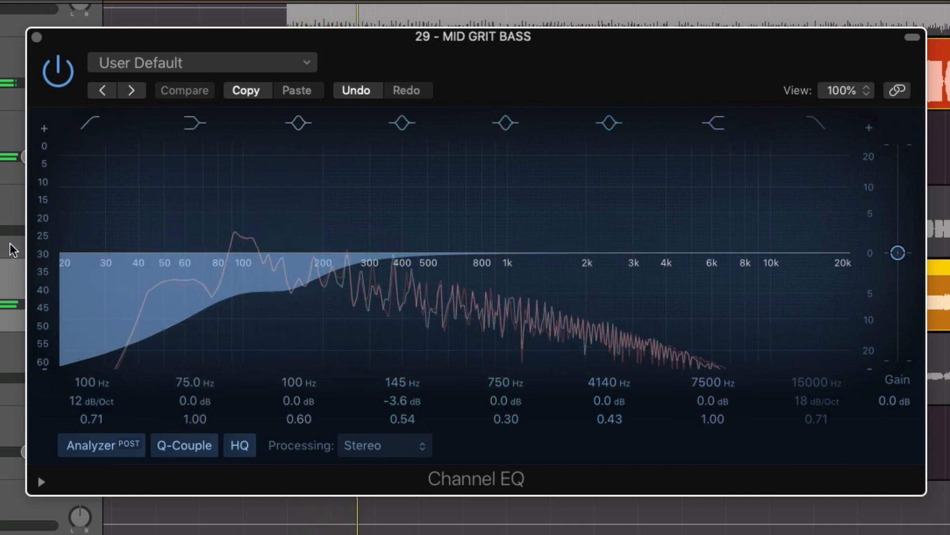
left_click_drag(41, 247, 42, 174)
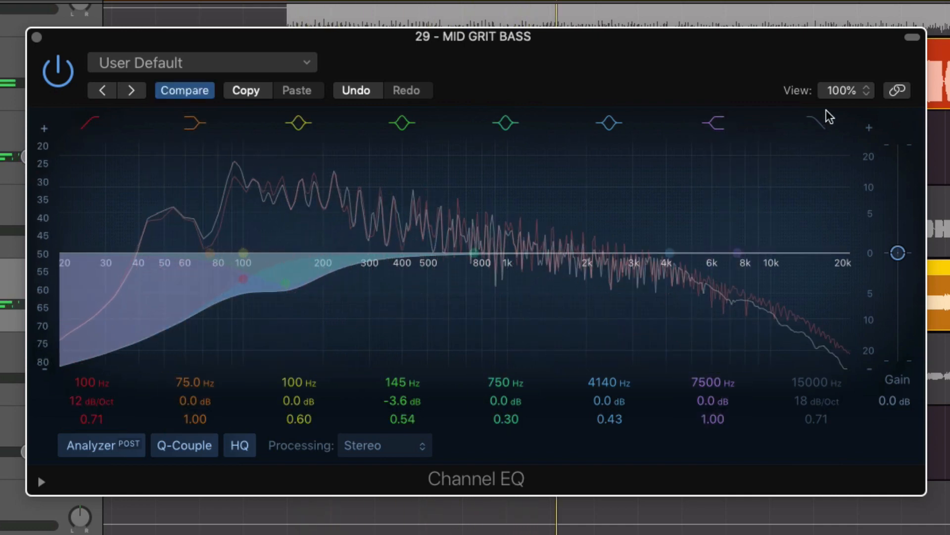
left_click_drag(819, 381, 823, 406)
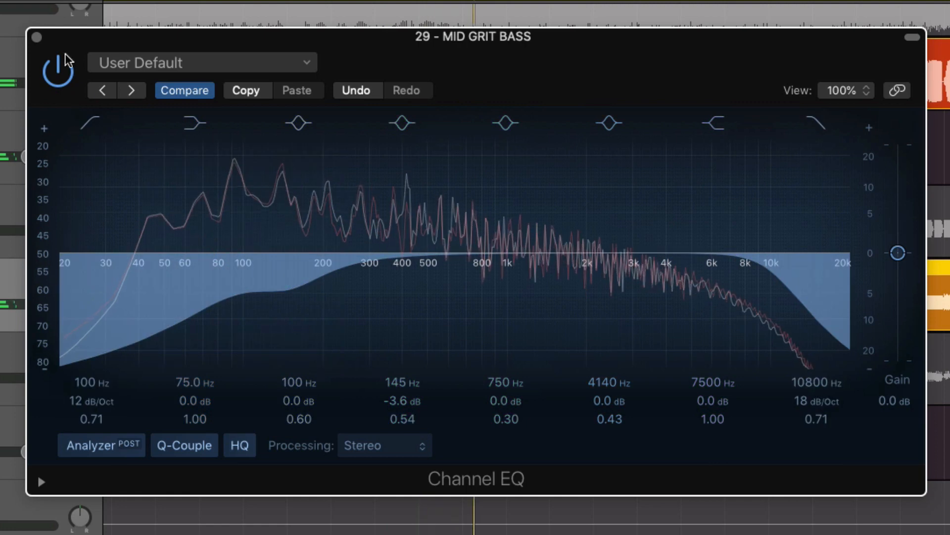
left_click(37, 38)
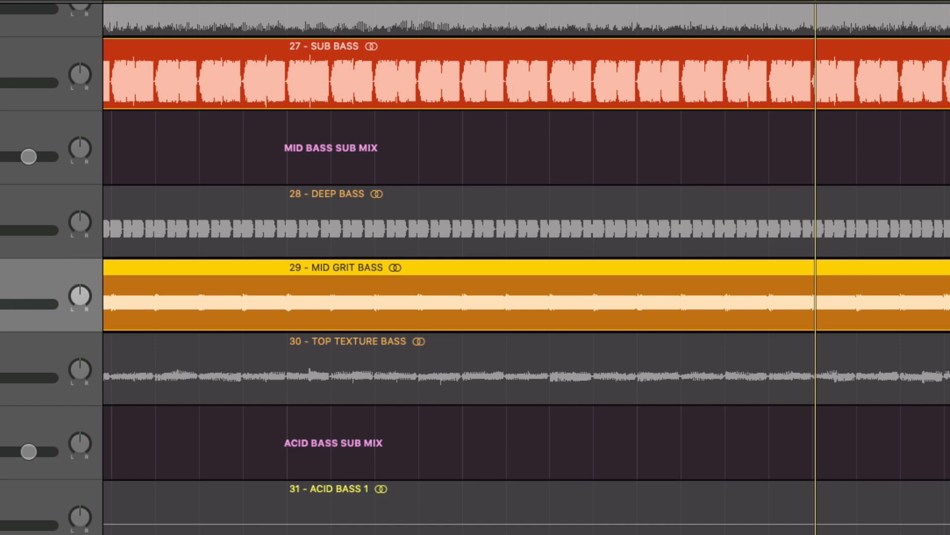
- Review the Channel EQ curve and the Vintage Console EQ settings on the MID GRIT BASS track
key("v")
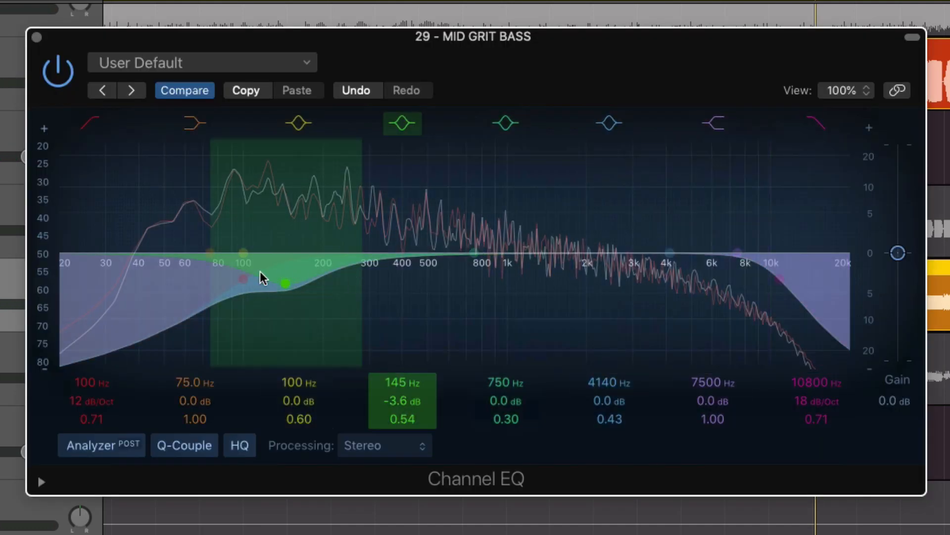
key("v")
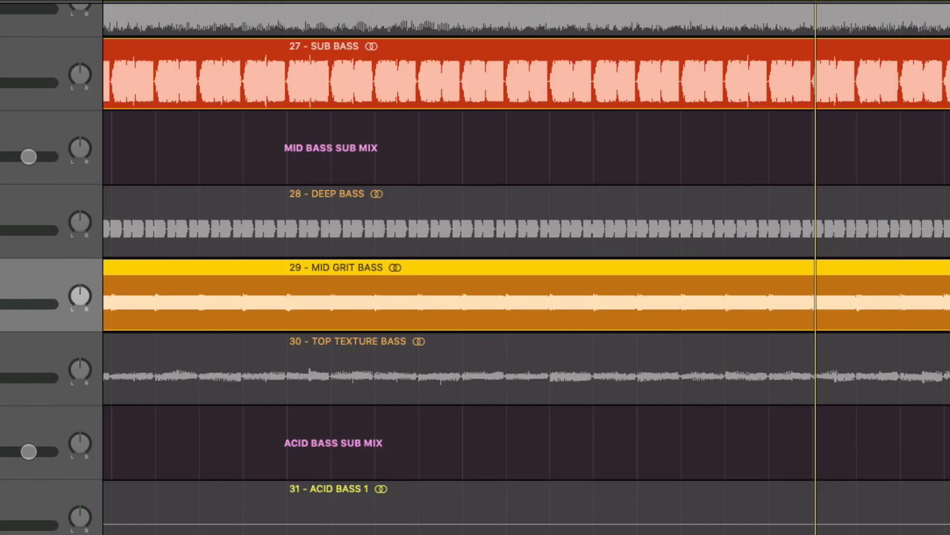
left_click(1, 236)
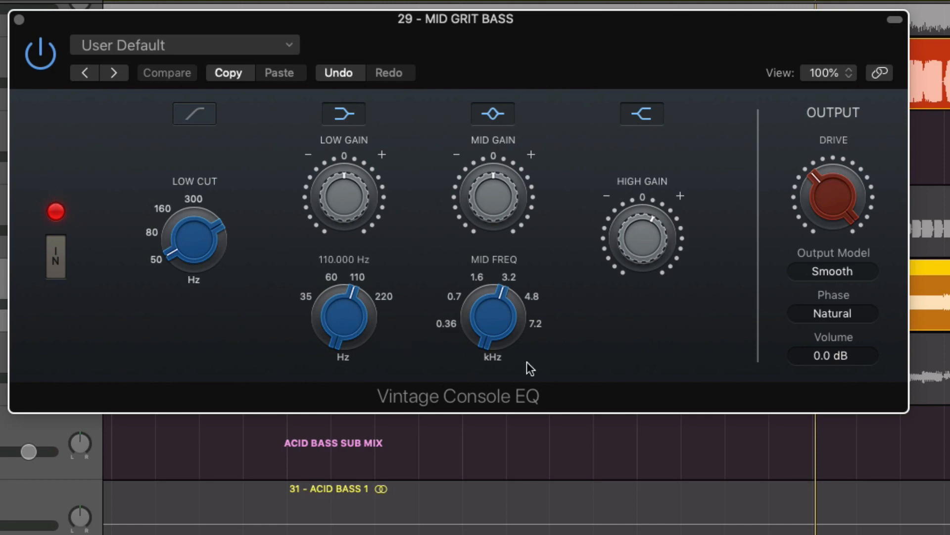
left_click(19, 20)
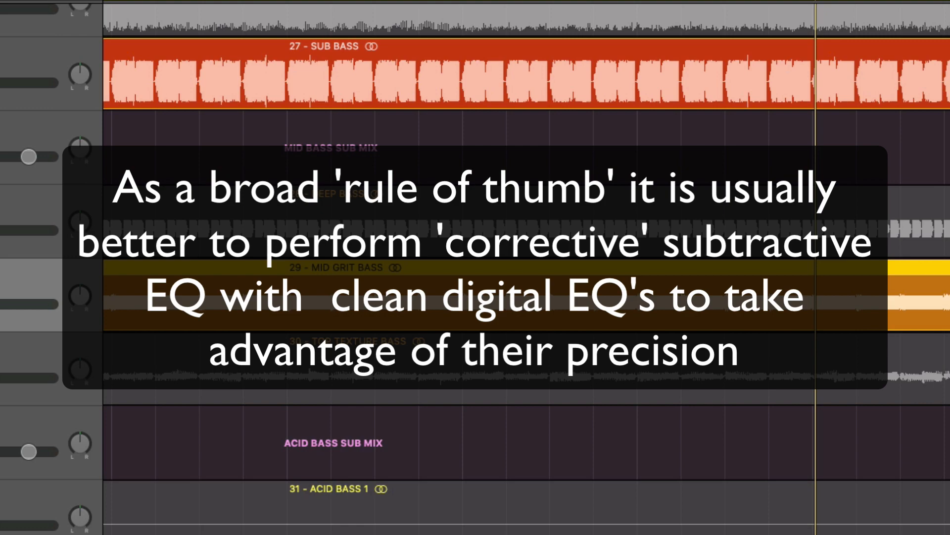
- Solo the DEEP BASS track alongside MID GRIT BASS to hear both mid bass layers together
left_click(1, 231)
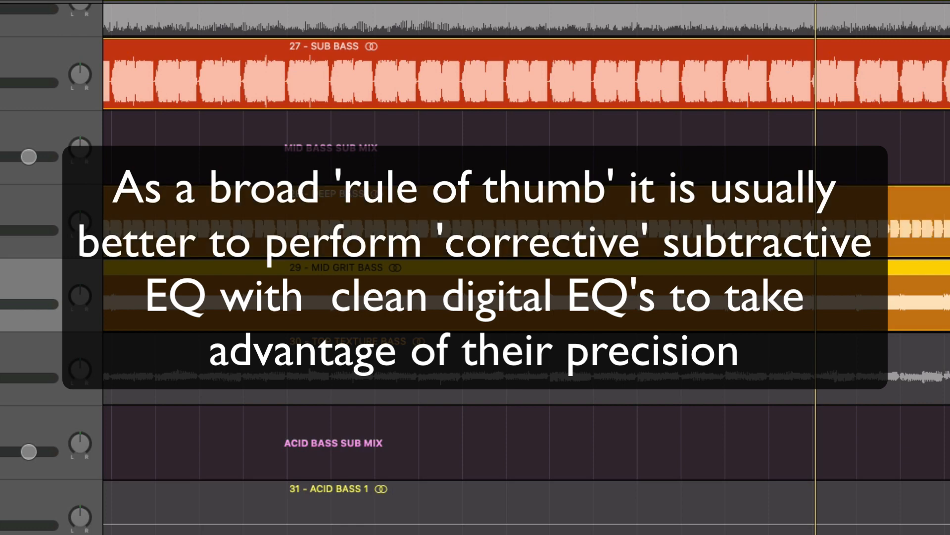
scroll(526, 267, "up", 20)
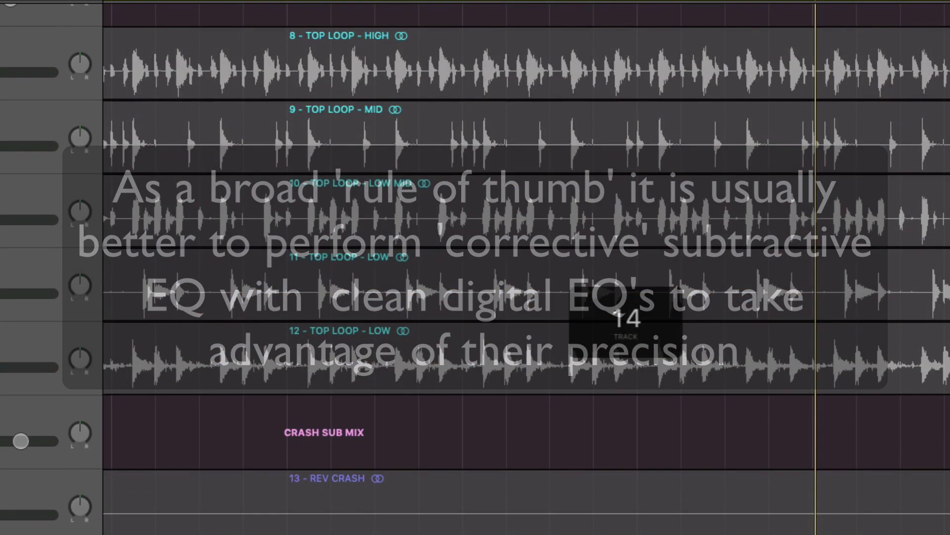
scroll(527, 267, "down", 12)
scroll(475, 267, "up", 15)
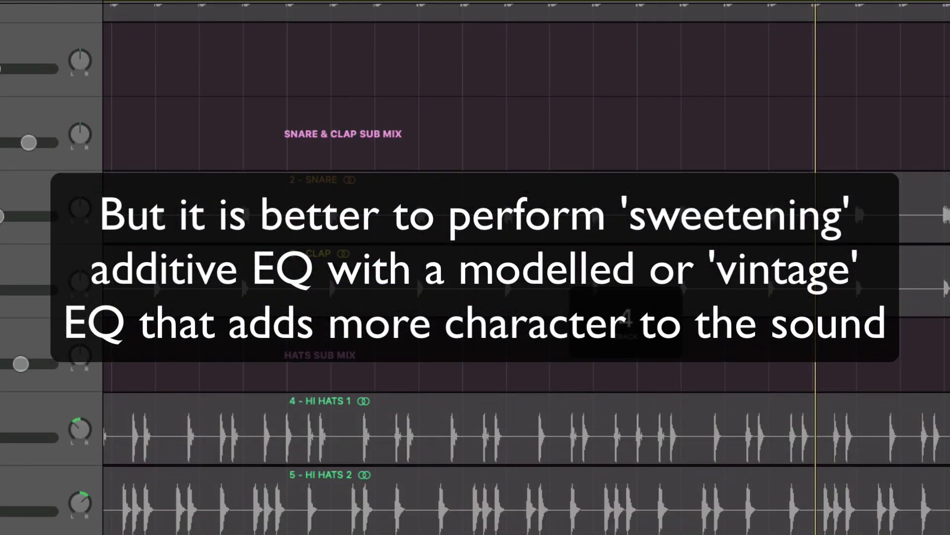
scroll(475, 268, "up", 2)
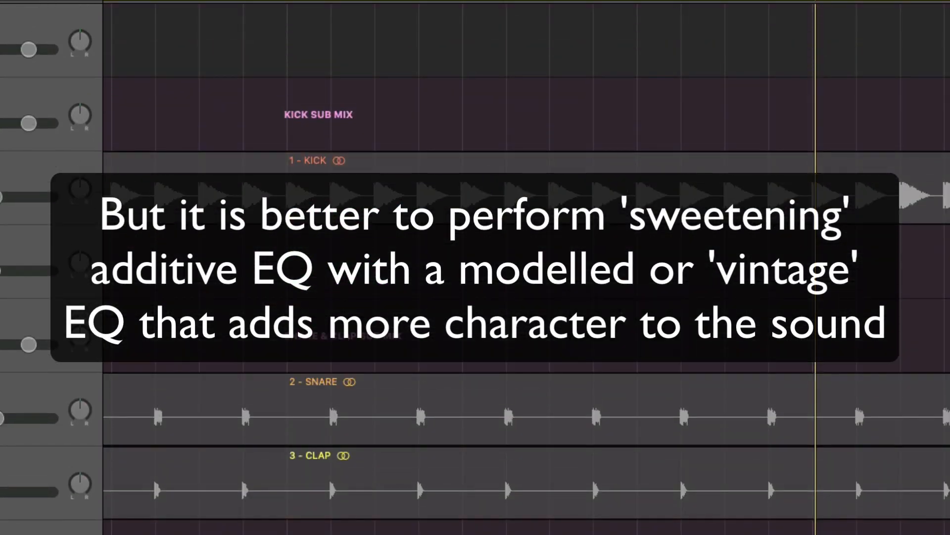
left_click(495, 193)
scroll(495, 267, "down", 20)
scroll(495, 267, "down", 10)
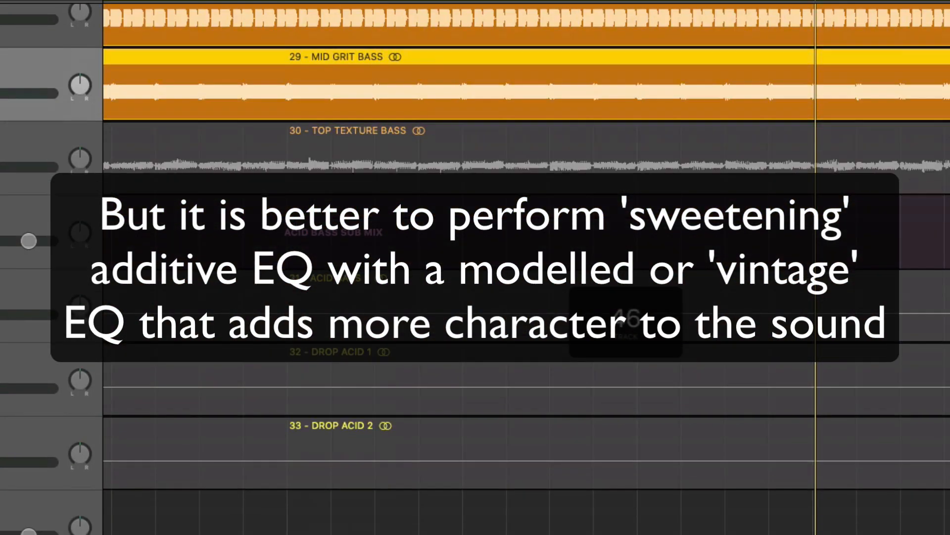
scroll(495, 267, "up", 3)
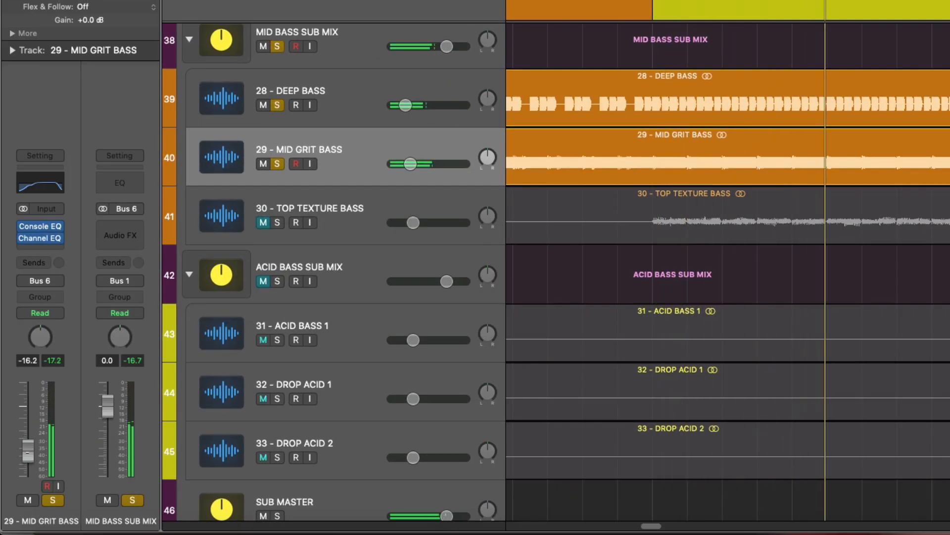
- Rebalance the bass layers during playback, setting DEEP BASS to -22.5 dB and bringing MID GRIT BASS up from silence to about -26 dB
left_click_drag(28, 449, 28, 478)
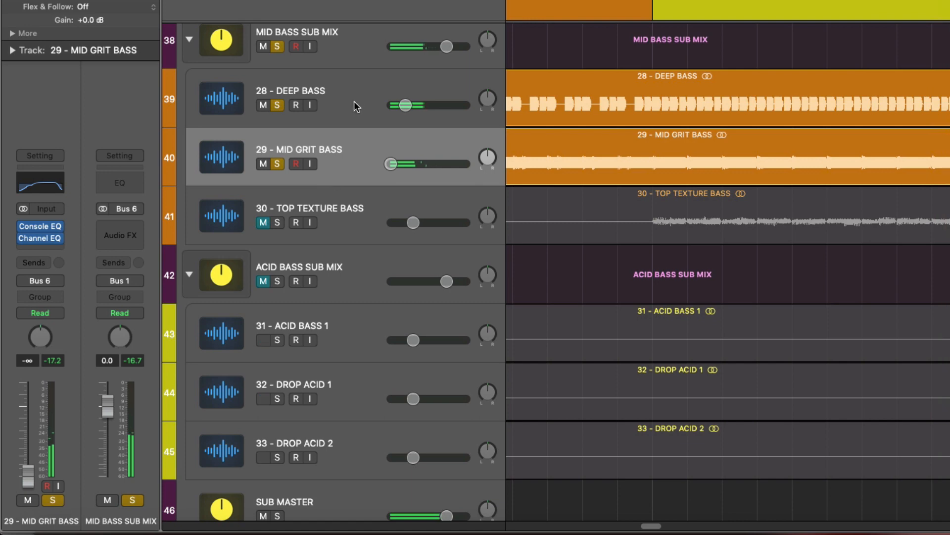
left_click_drag(406, 106, 405, 105)
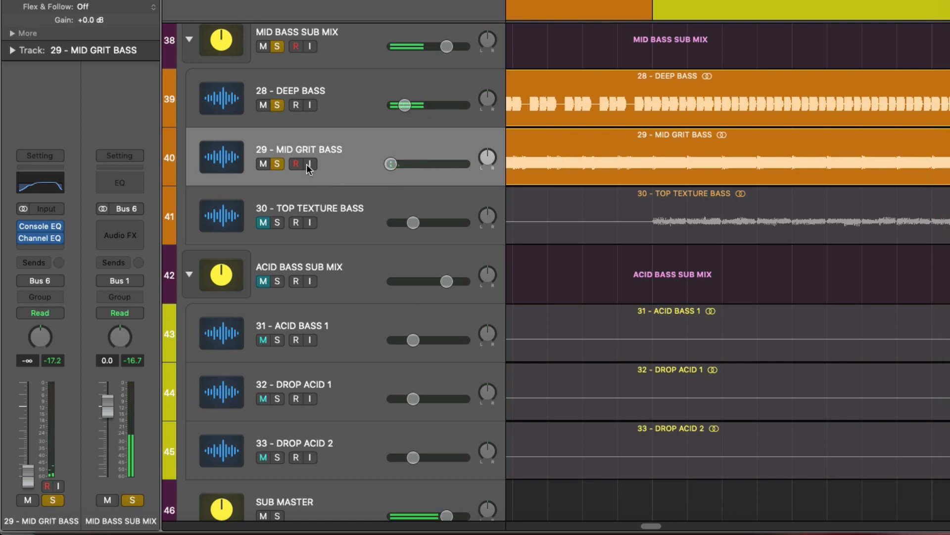
left_click_drag(28, 477, 29, 460)
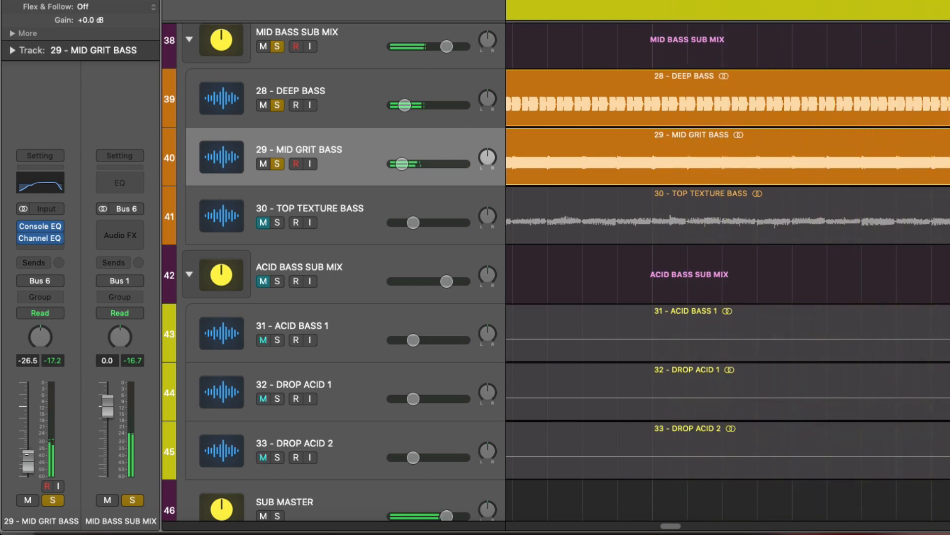
- Insert a stereo ShaperBox after the Channel EQ on the MID GRIT BASS track for 1/4 beat-synced volume ducking
left_click(39, 250)
mouse_move(89, 278)
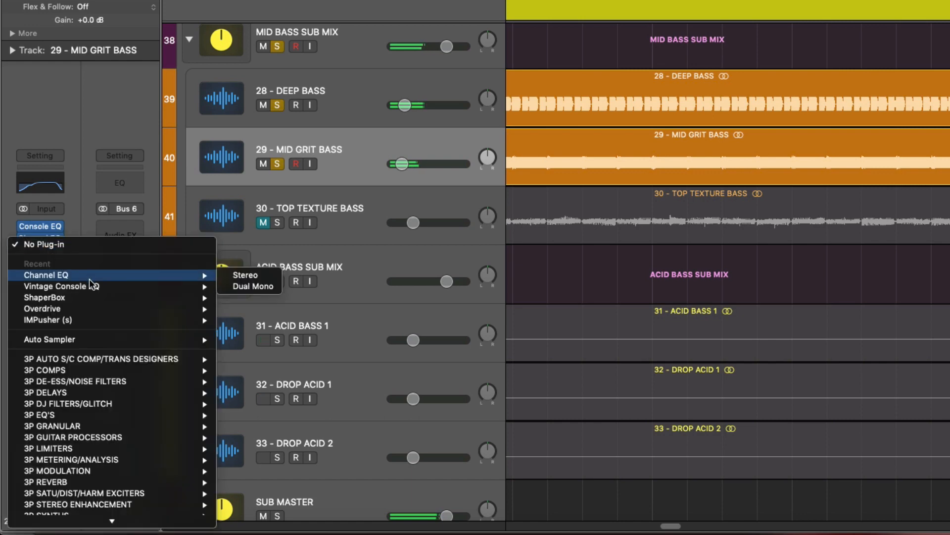
mouse_move(123, 297)
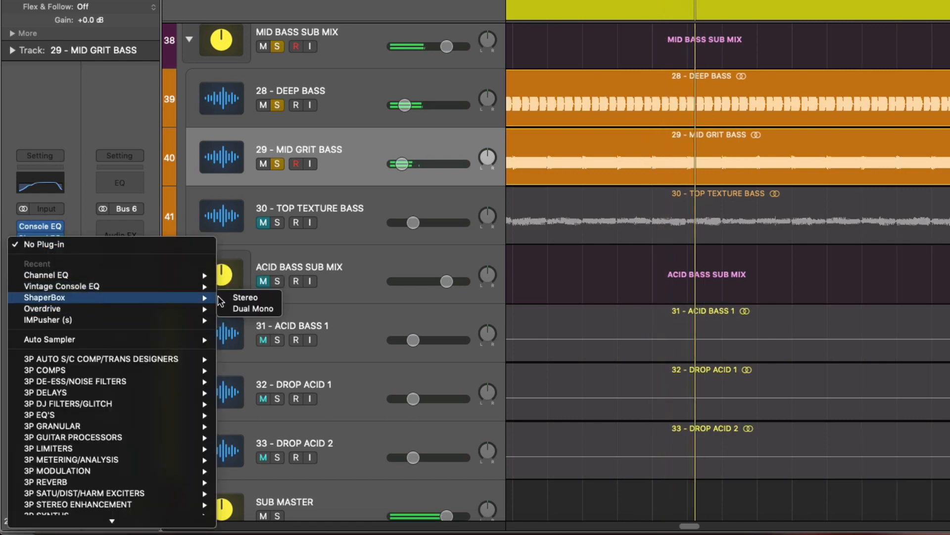
left_click(245, 297)
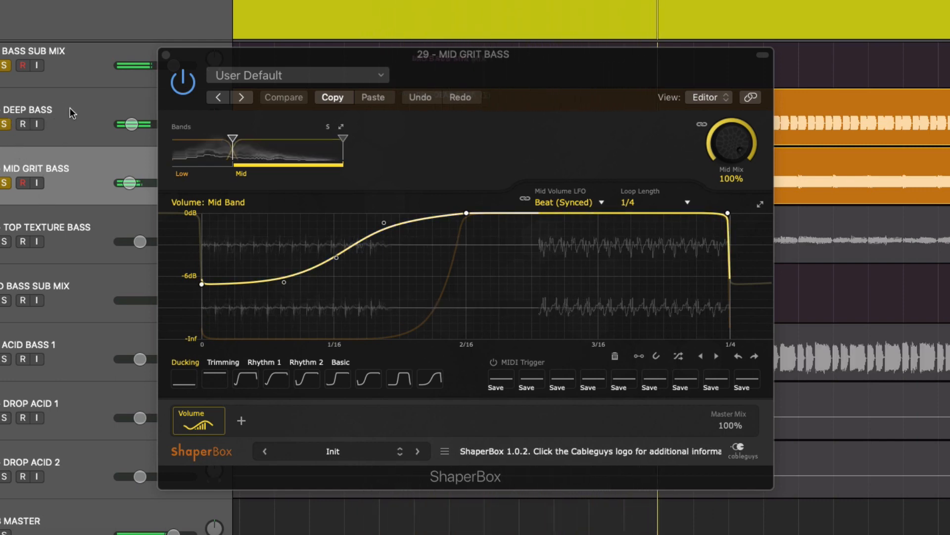
- Set the Overdrive's Drive on the DEEP BASS track to 9 dB and close the open plug-in windows
left_click(70, 108)
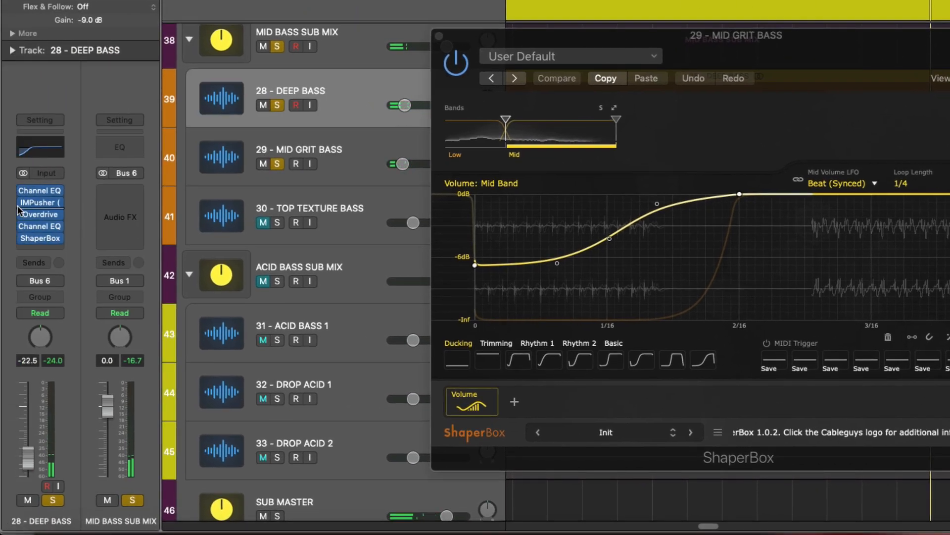
left_click(39, 214)
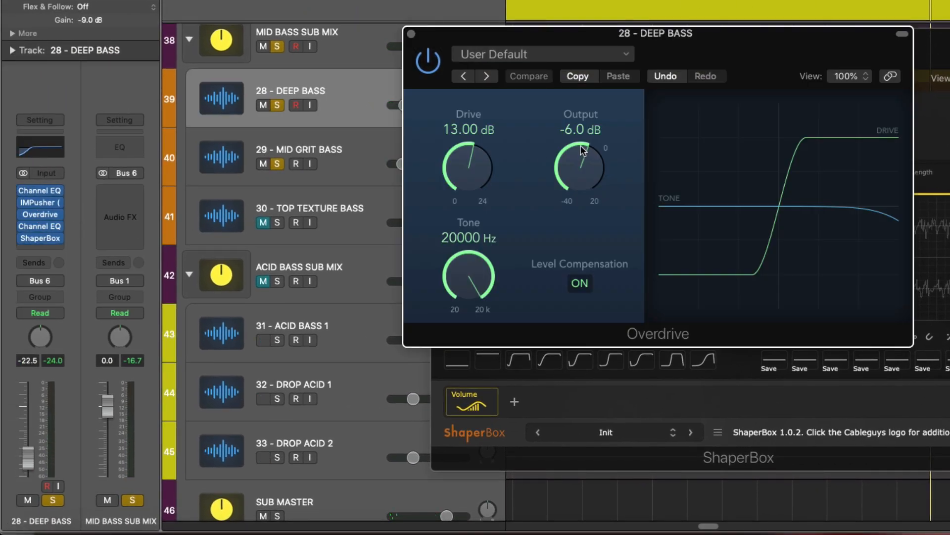
left_click_drag(468, 155, 453, 174)
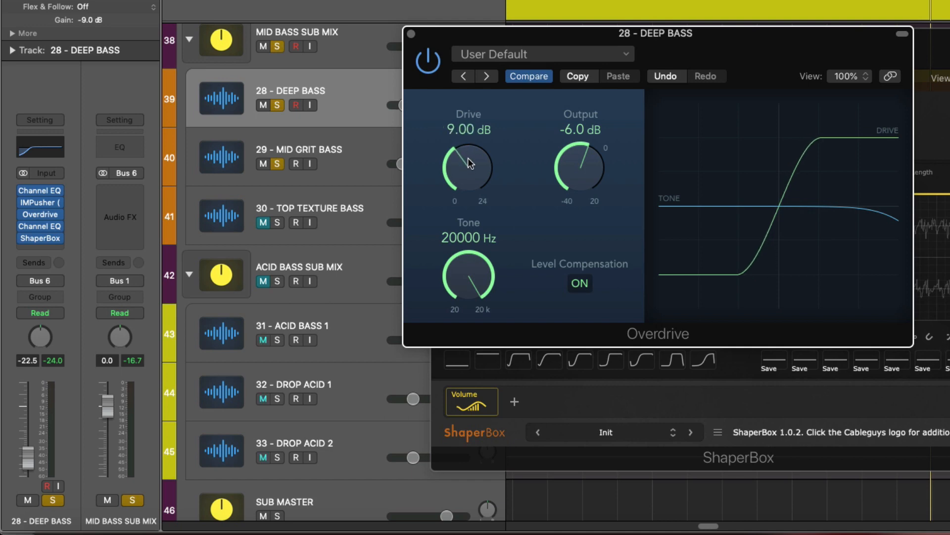
left_click(410, 34)
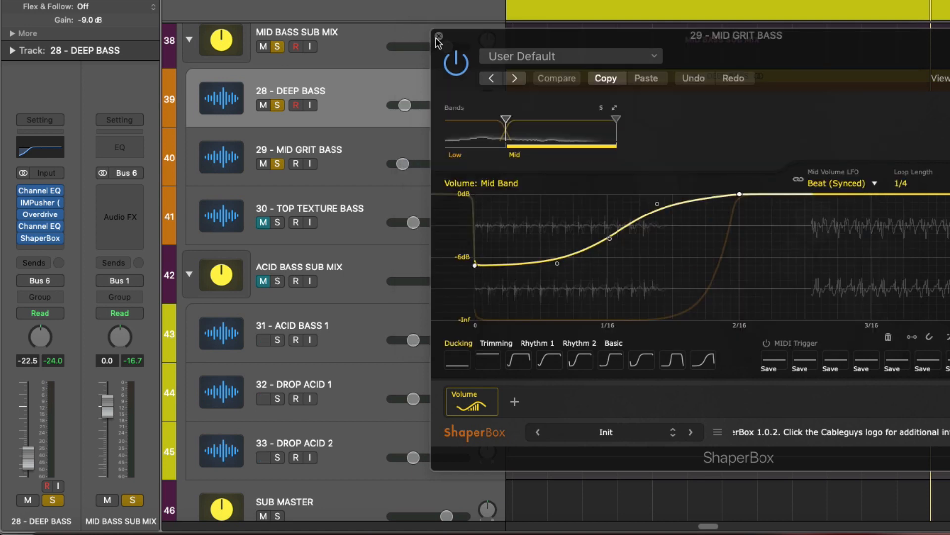
left_click(439, 36)
- Play DEEP BASS and MID GRIT BASS together and lower the DEEP BASS volume slightly
left_click(302, 140)
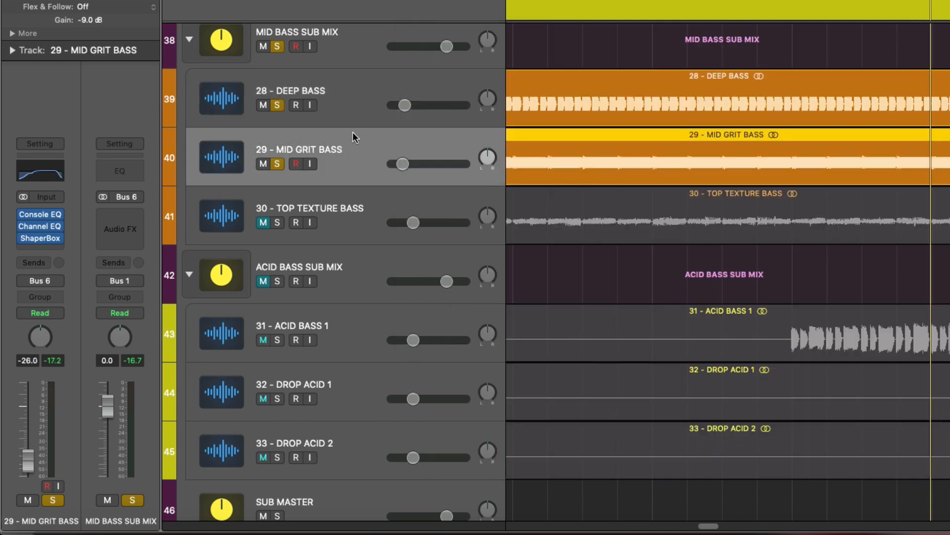
key("space")
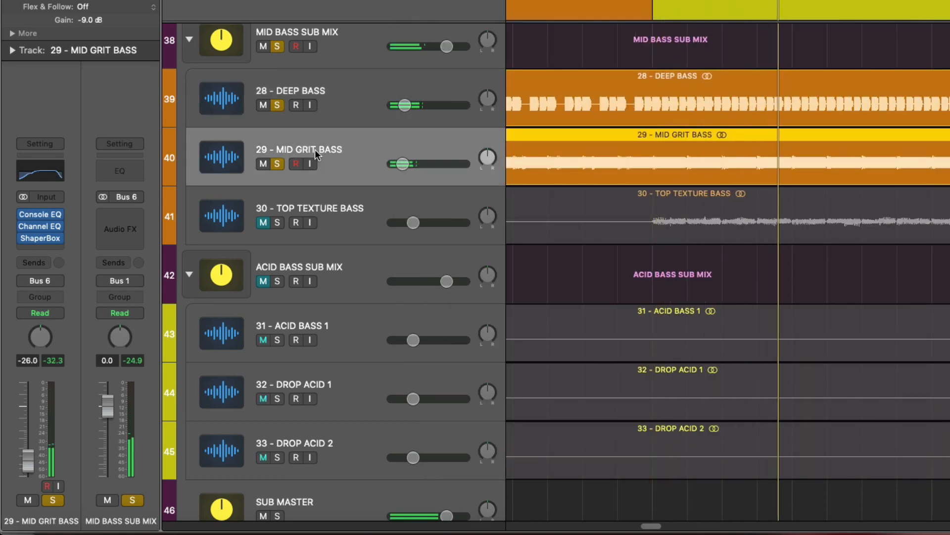
left_click(337, 118)
left_click(327, 139)
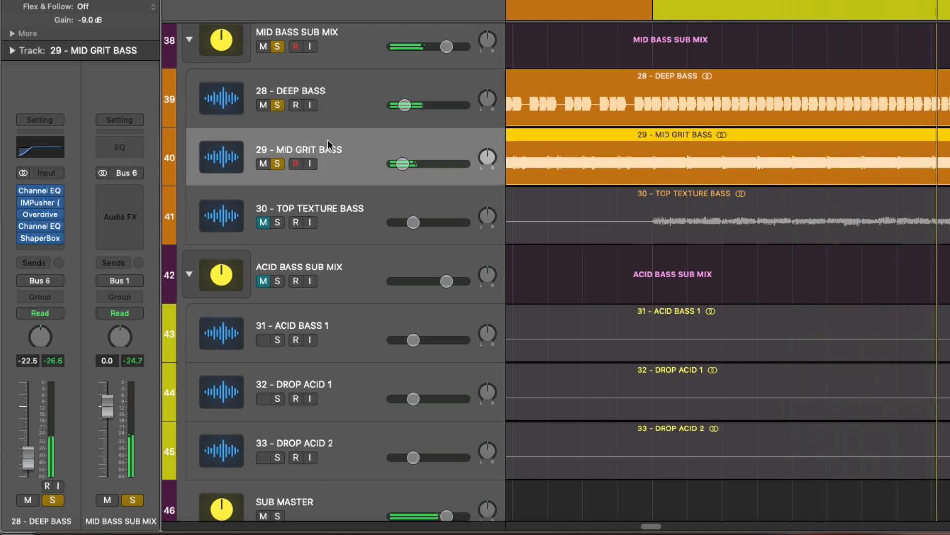
left_click_drag(398, 108, 395, 108)
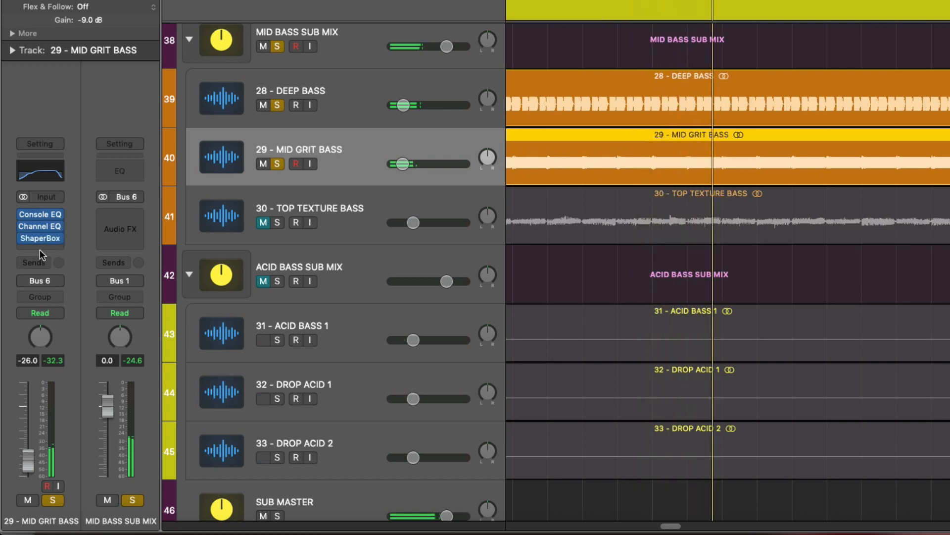
- Switch the Vintage Console EQ on the MID GRIT BASS track from Stereo to Dual Mono
mouse_move(39, 229)
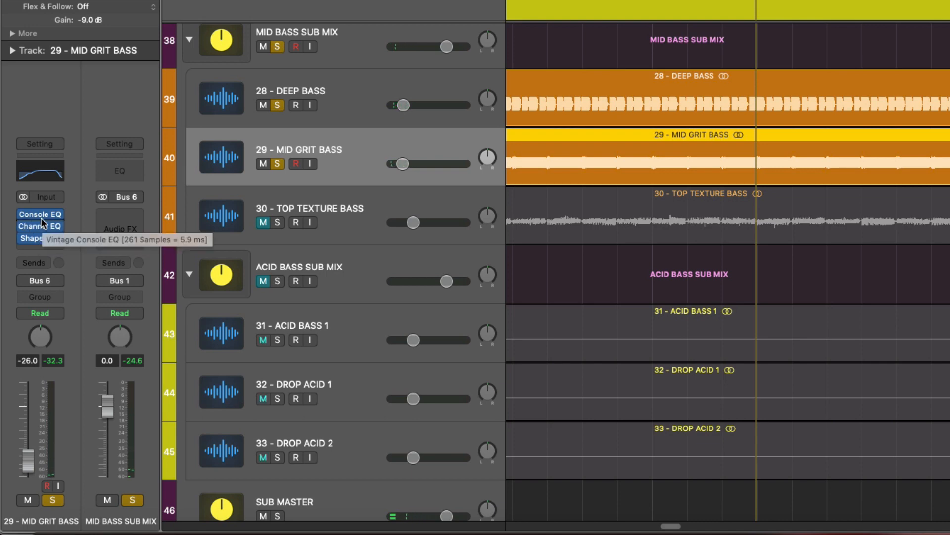
left_click(42, 217)
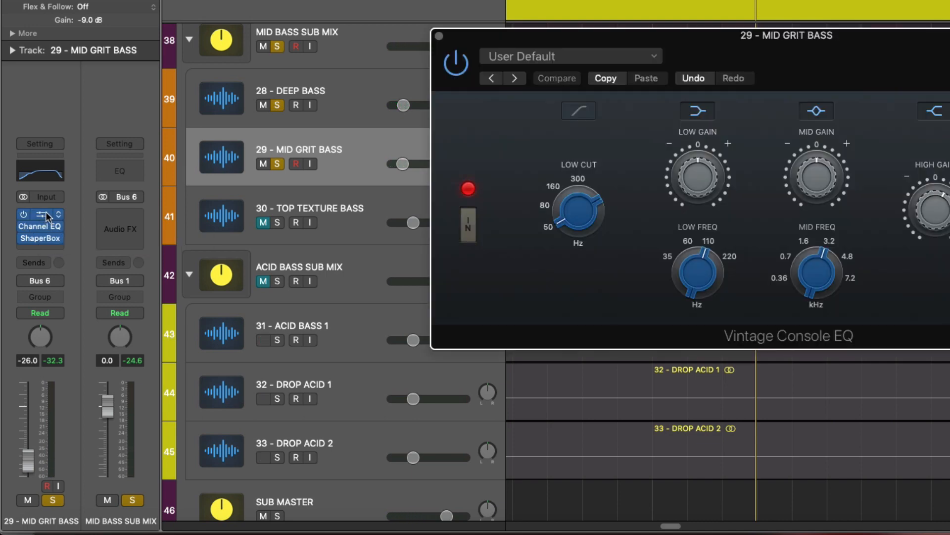
left_click(59, 216)
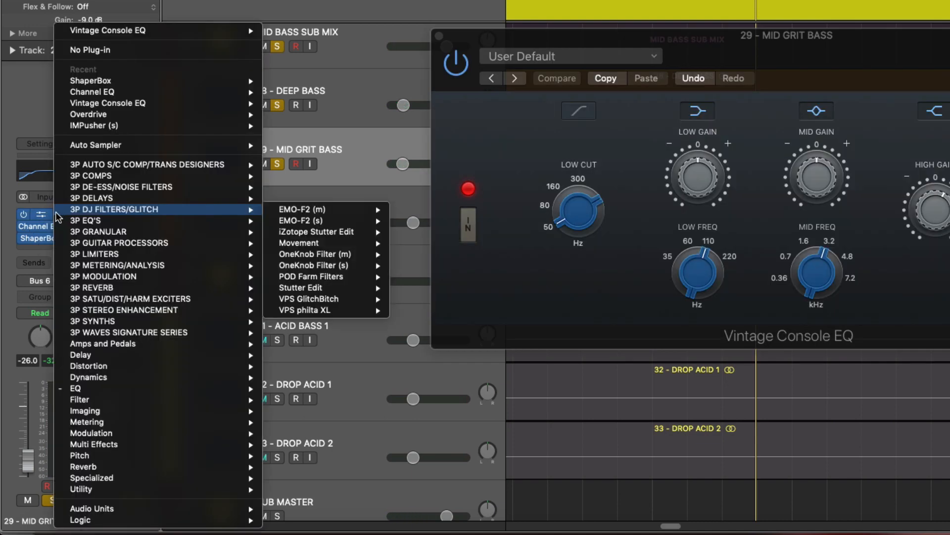
mouse_move(151, 33)
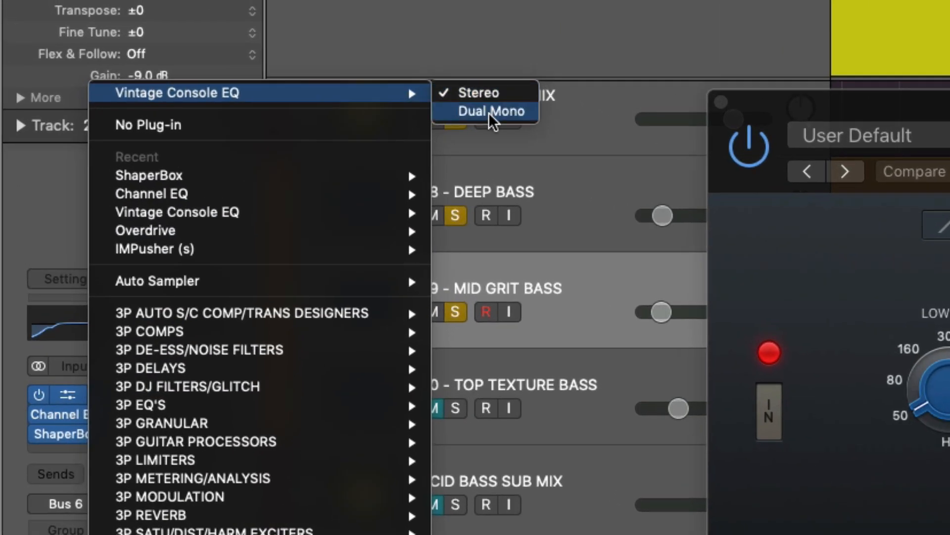
left_click(490, 112)
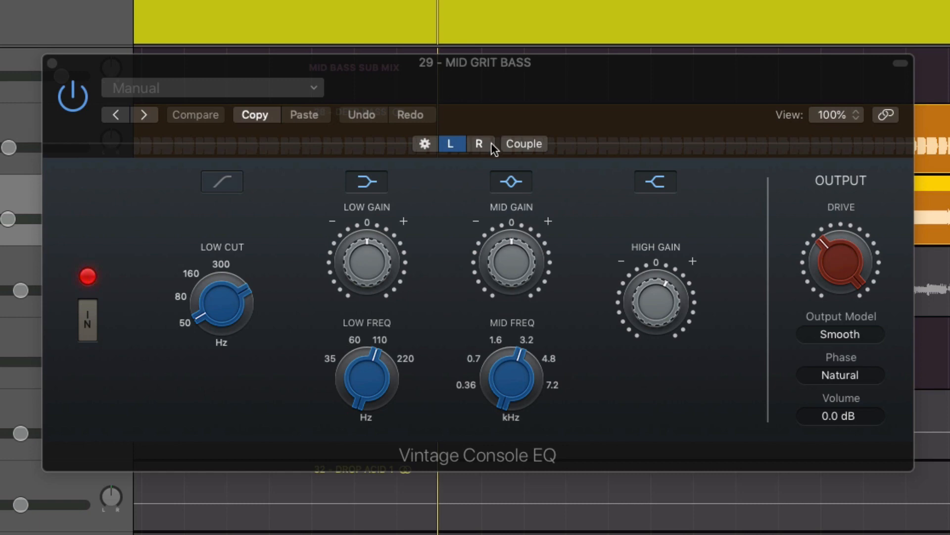
- Change the channel configuration of the Vintage Console EQ on MID GRIT BASS from Stereo to Mid/Side
left_click(481, 145)
left_click(462, 142)
left_click(429, 145)
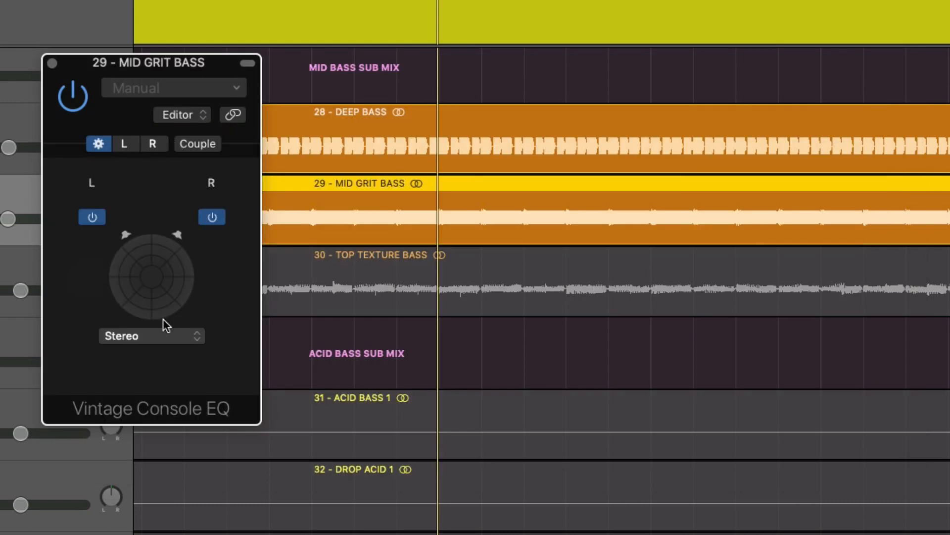
left_click(164, 335)
left_click(156, 348)
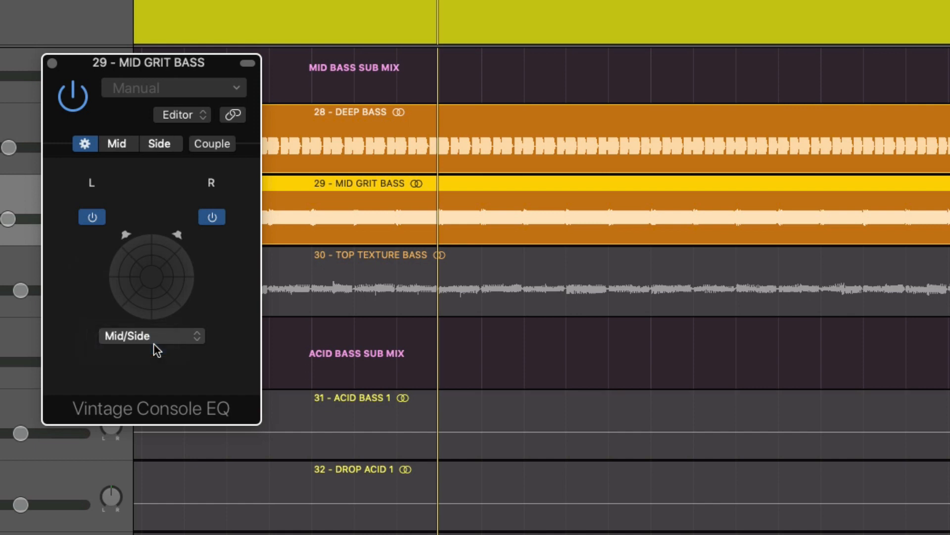
- Set the High Gain of the Vintage Console EQ's Mid channel to 0.0 dB
left_click(117, 143)
mouse_move(679, 337)
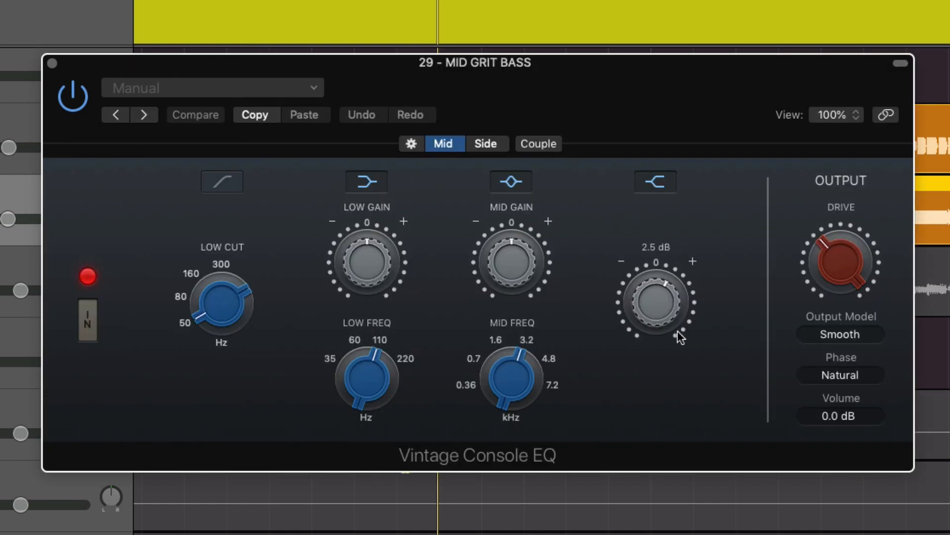
left_click_drag(658, 294, 660, 342)
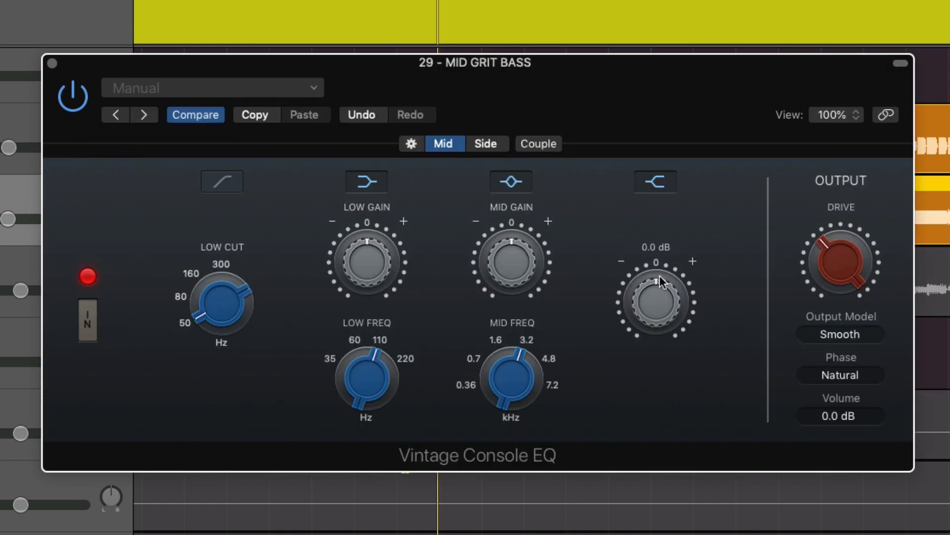
- Check the EQ's Side settings, and on the Mid channel cut Low Gain strongly with Low Freq at 60 Hz
left_click(485, 144)
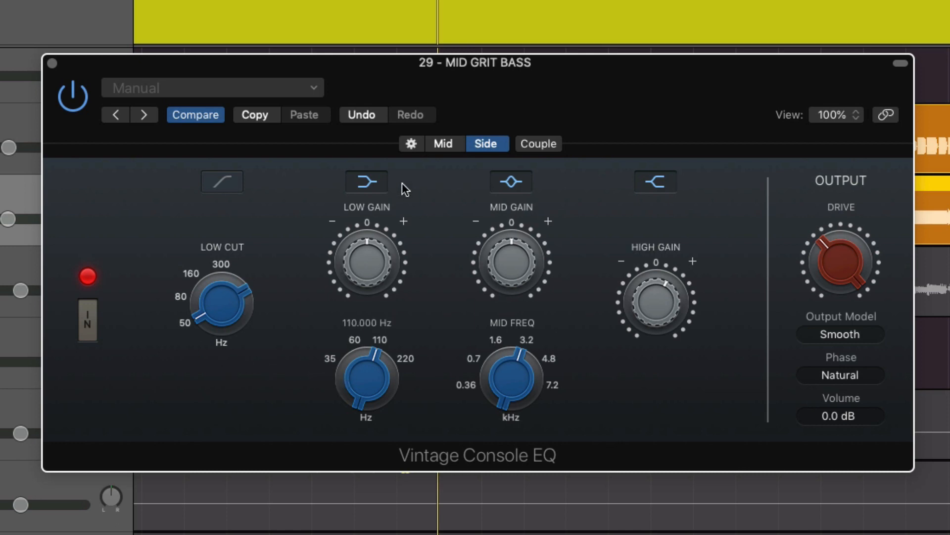
left_click(445, 143)
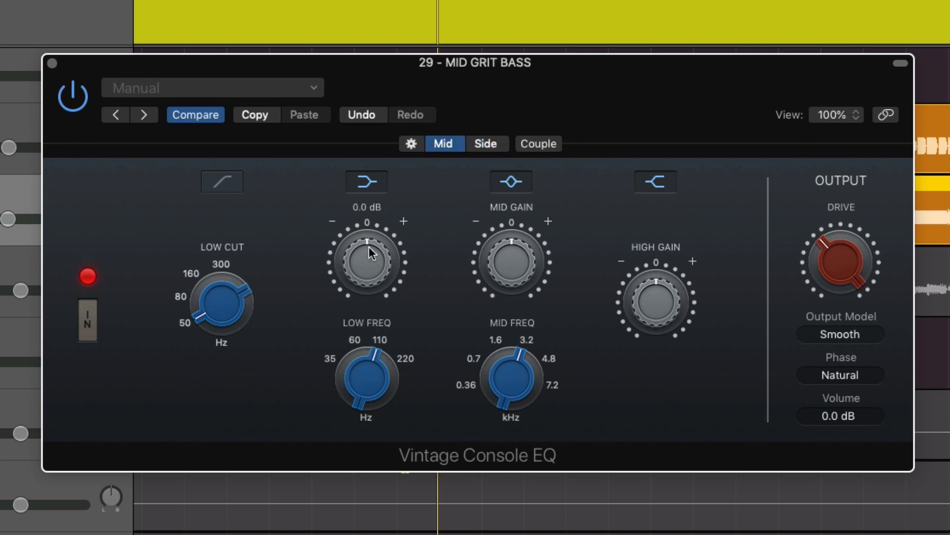
left_click_drag(369, 247, 369, 377)
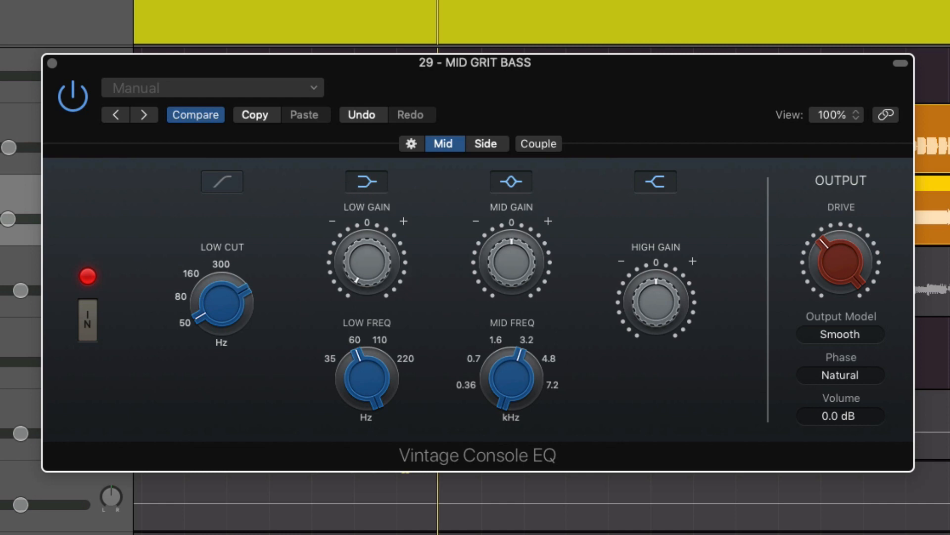
- Balance MID GRIT BASS against DEEP BASS by setting its volume to -26.5 dB, muting and unmuting it to compare
scroll(542, 503, "up", 4)
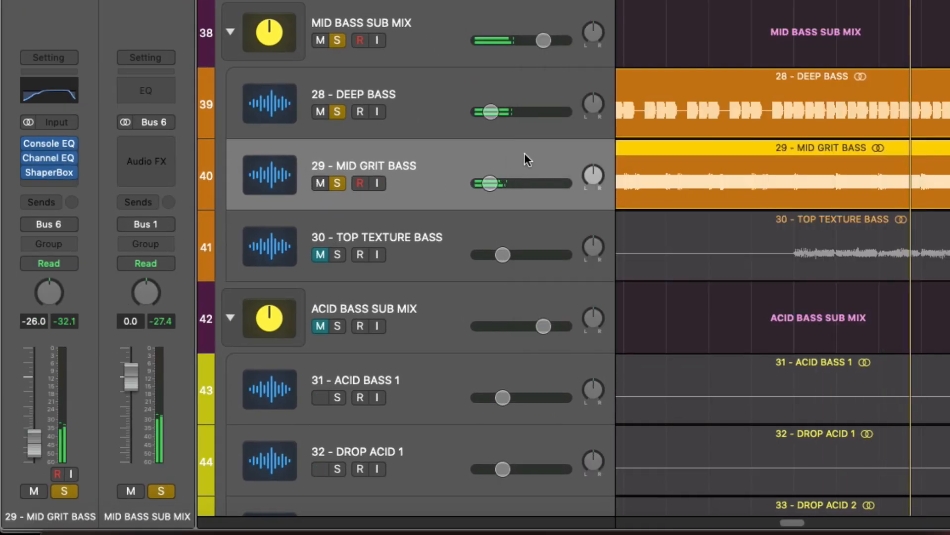
left_click_drag(29, 443, 30, 434)
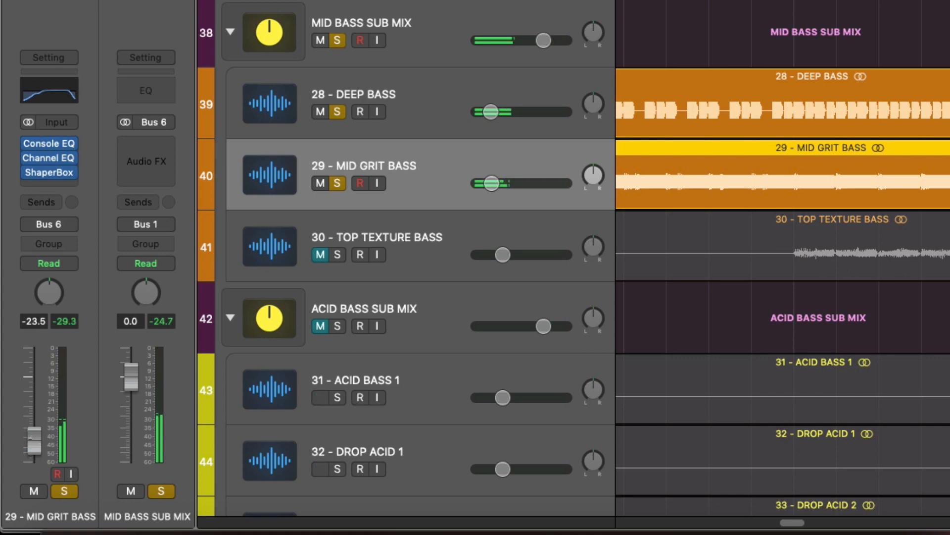
left_click_drag(29, 435, 30, 438)
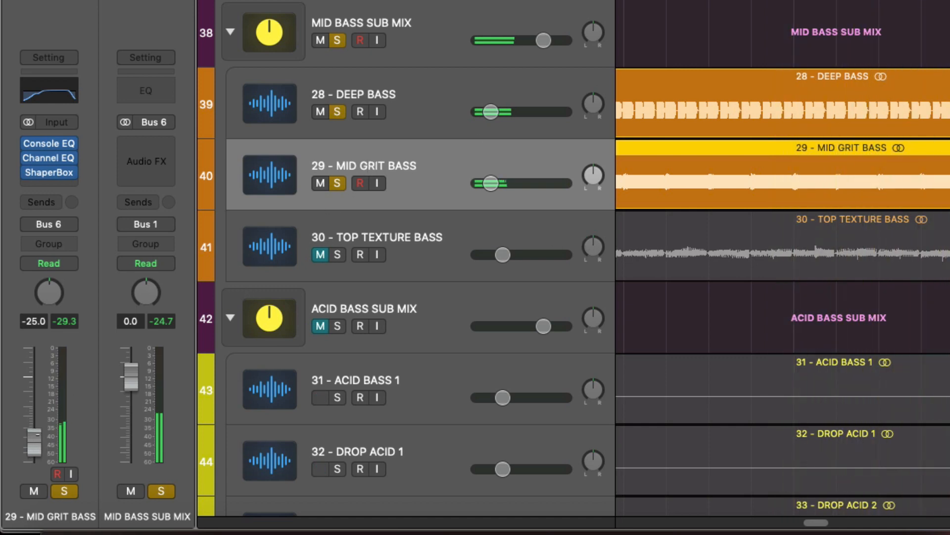
left_click_drag(33, 435, 37, 438)
left_click(36, 490)
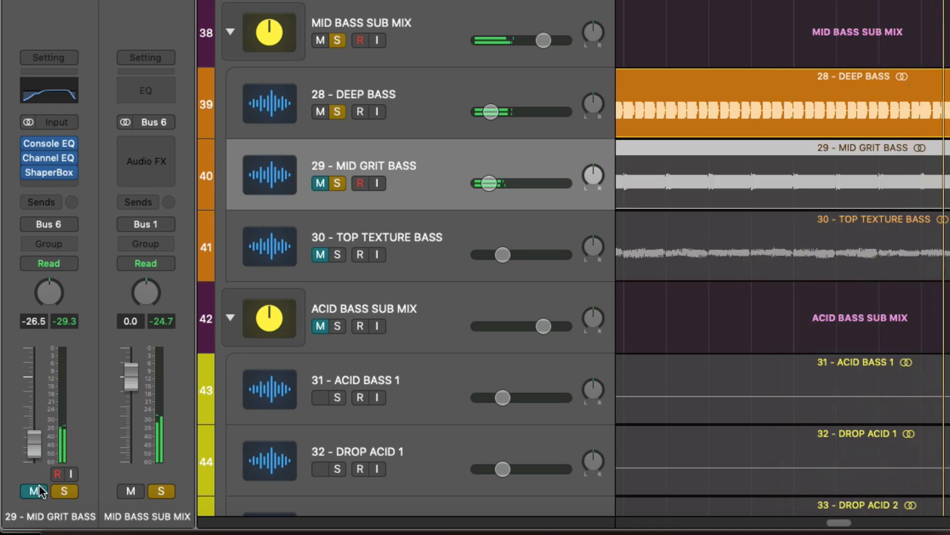
left_click(35, 491)
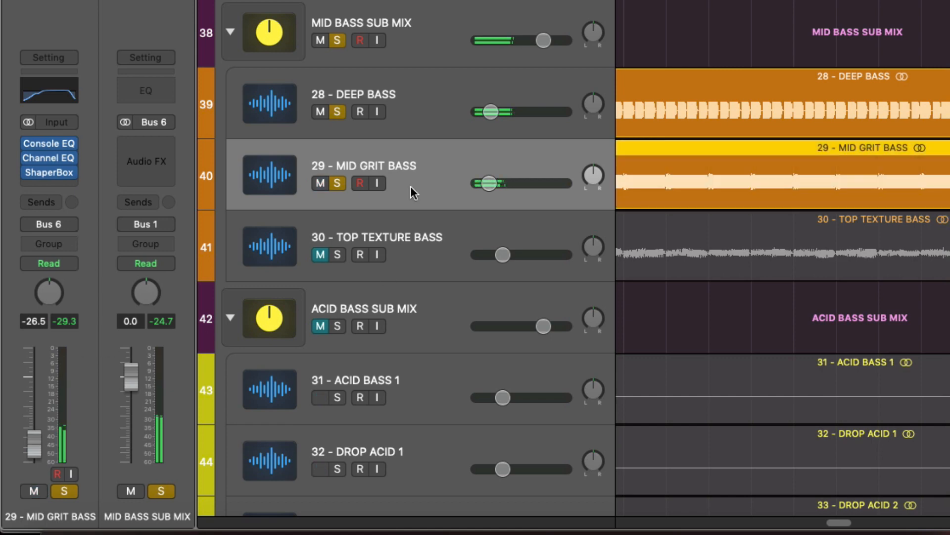
- Remove the solo from DEEP BASS and MID BASS SUB MIX so only MID GRIT BASS is soloed
left_click(336, 112)
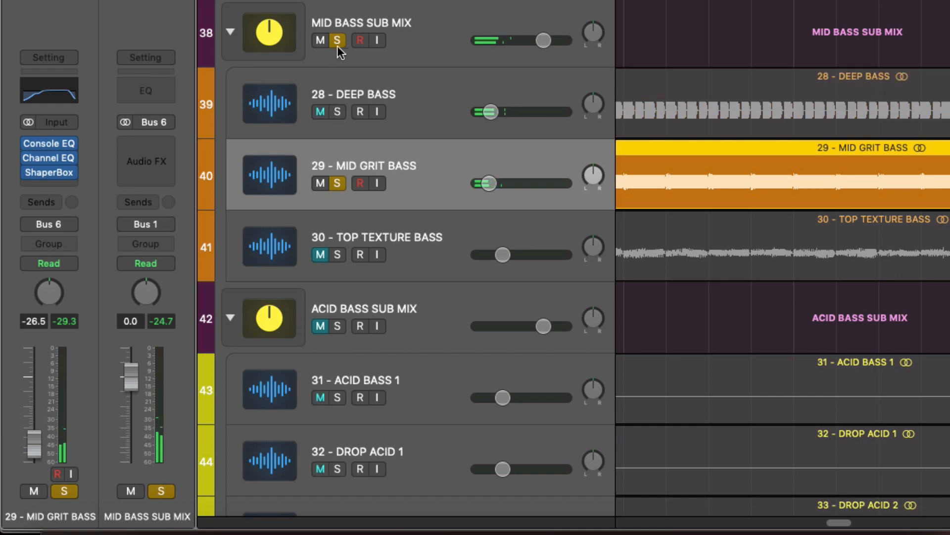
left_click(337, 40)
left_click(339, 182)
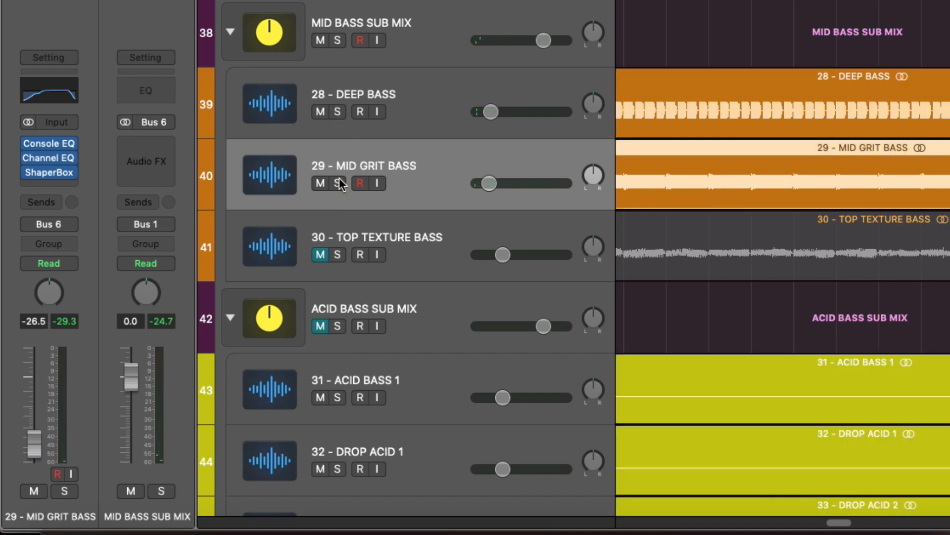
left_click(338, 181)
- Examine the transient peaks in the MID GRIT BASS waveform at several zoom levels
key("z")
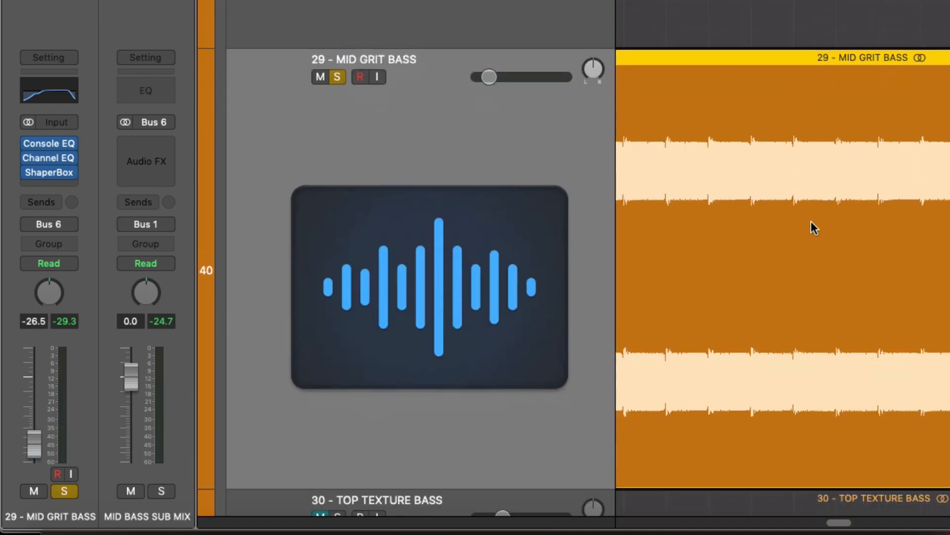
key("z")
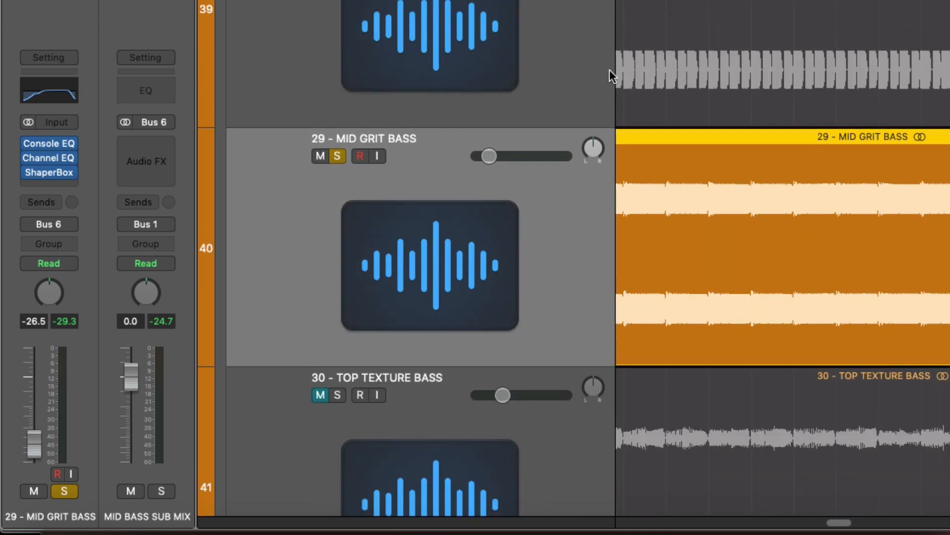
scroll(696, 172, "up", 1)
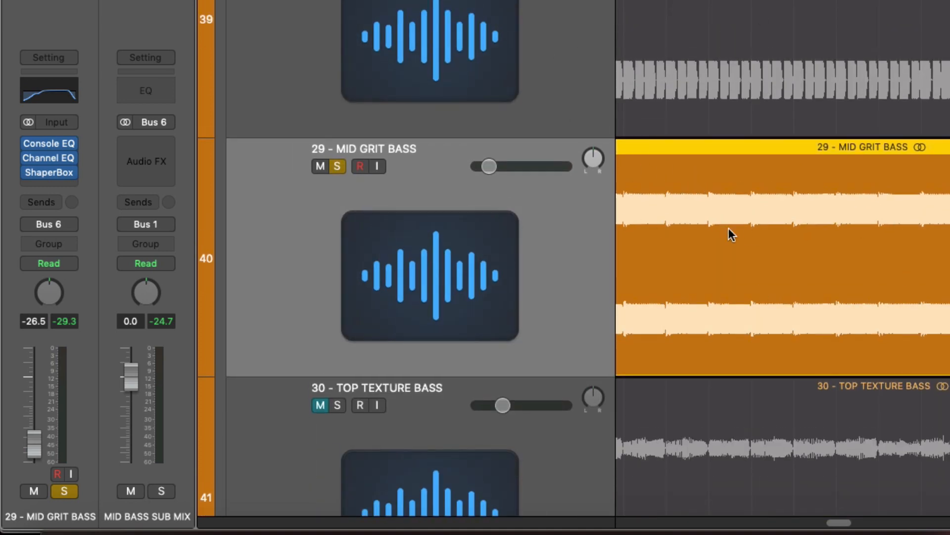
key("z")
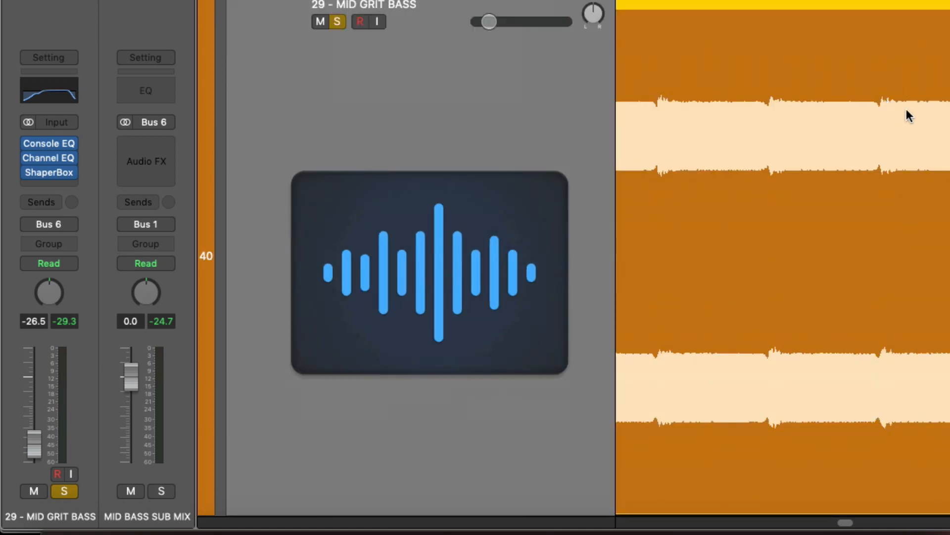
key("super+Down")
key("super+Right")
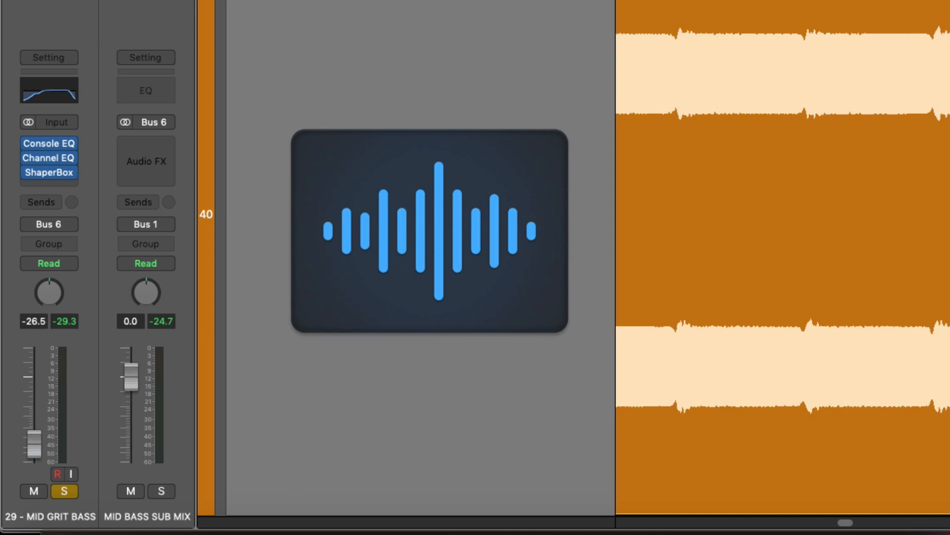
key("super+Left")
key("super+Up")
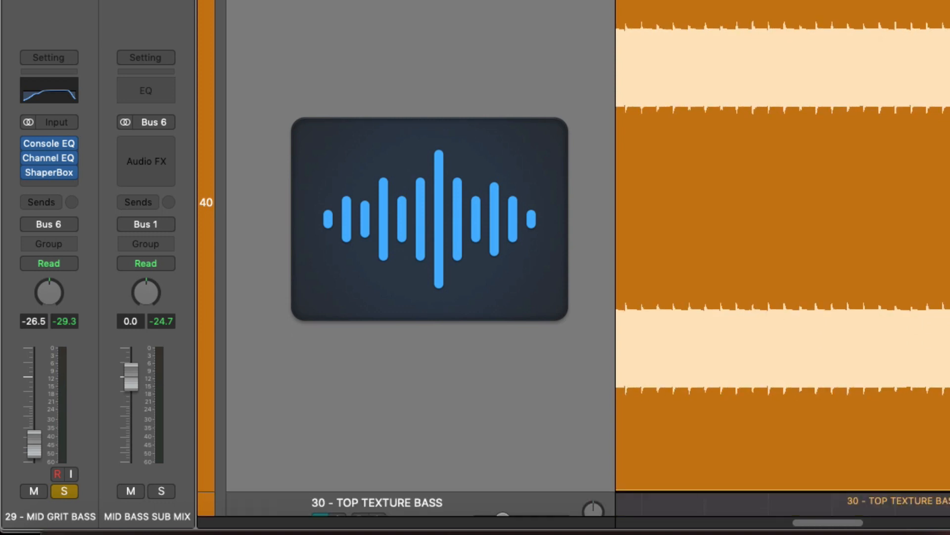
key("super+Left")
scroll(782, 248, "right", 3)
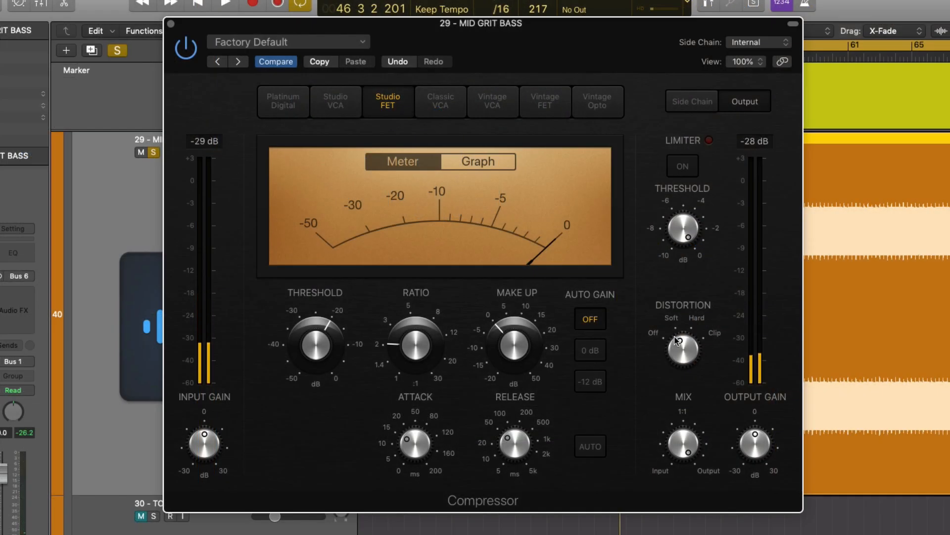
- Play MID GRIT BASS and set its Compressor to Threshold 0 dB, Ratio 4.1:1 and Attack 80 ms
key("space")
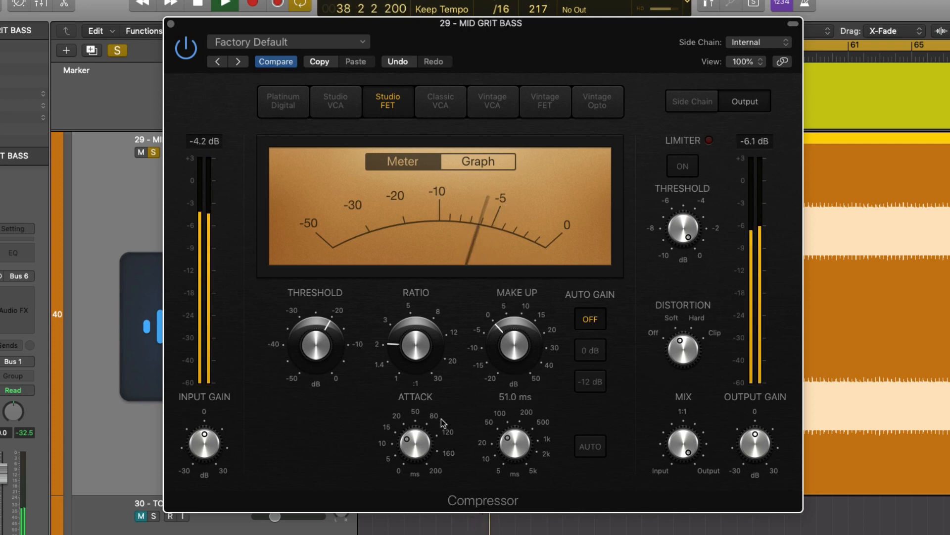
left_click_drag(412, 342, 406, 299)
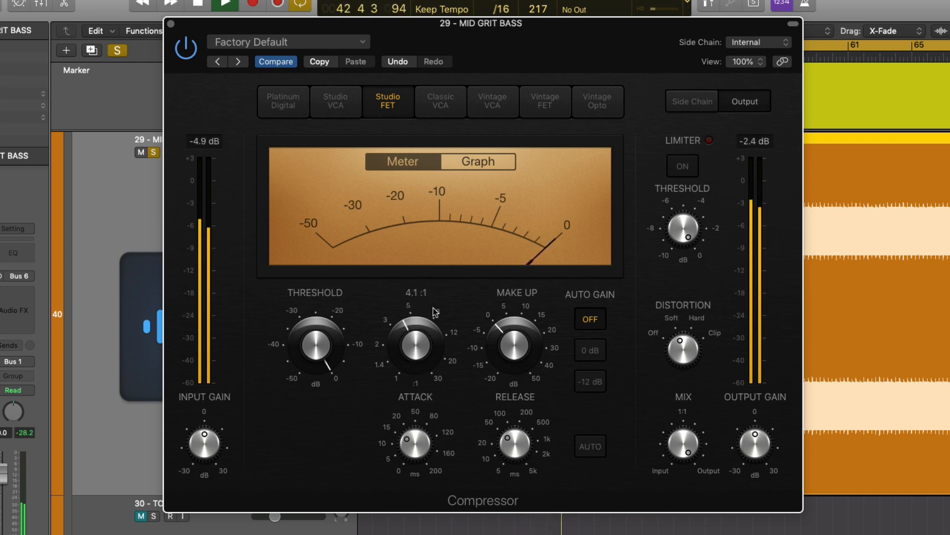
double_click(432, 424)
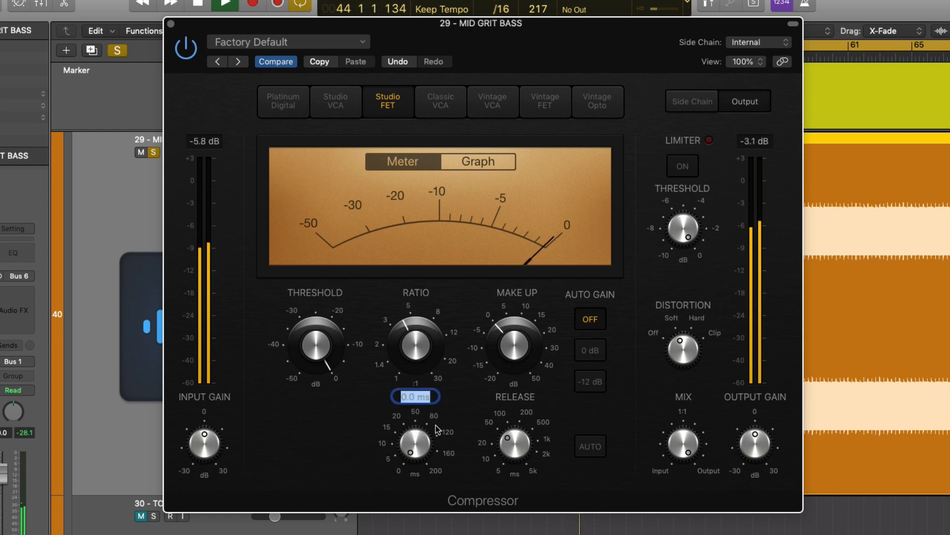
type("80")
key("Return")
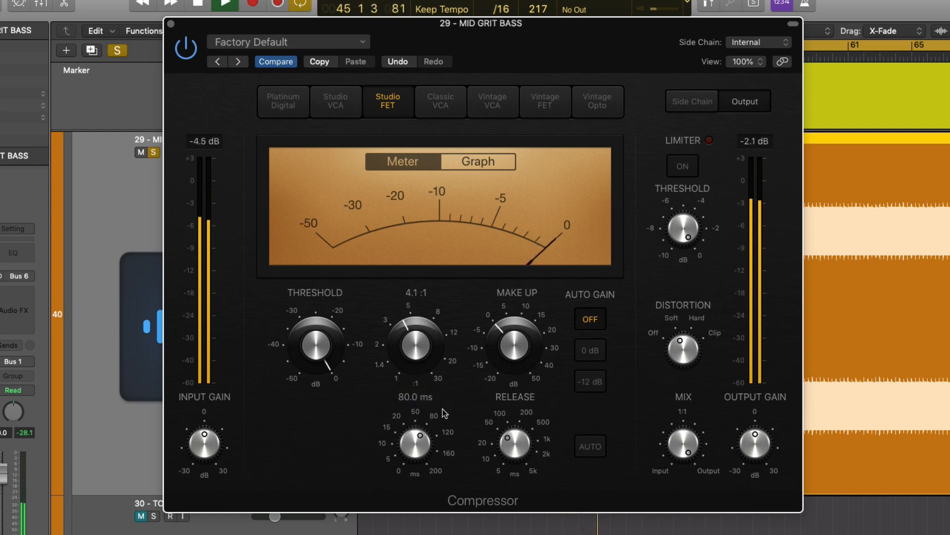
- Set the Compressor's Release to 160 ms and audition the Threshold, returning it to 0.0 dB
double_click(526, 397)
type("150")
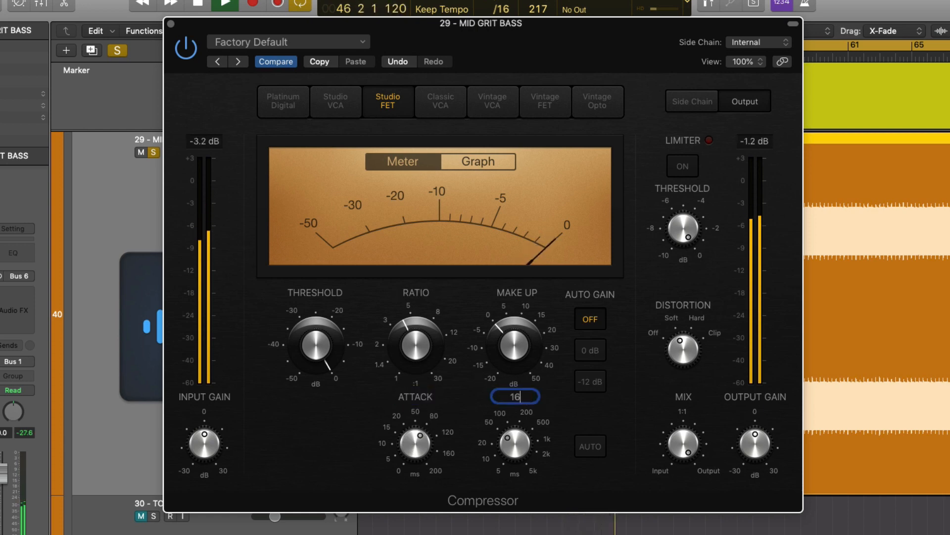
key("Return")
left_click_drag(314, 337, 831, 105)
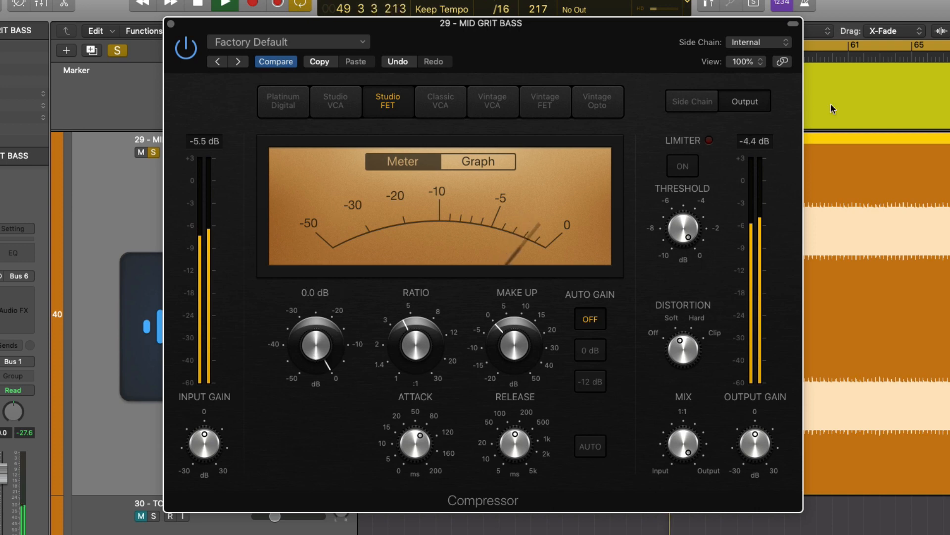
- Set the Compressor's side-chain Detection to Sum and look through the available side-chain sources
left_click(700, 102)
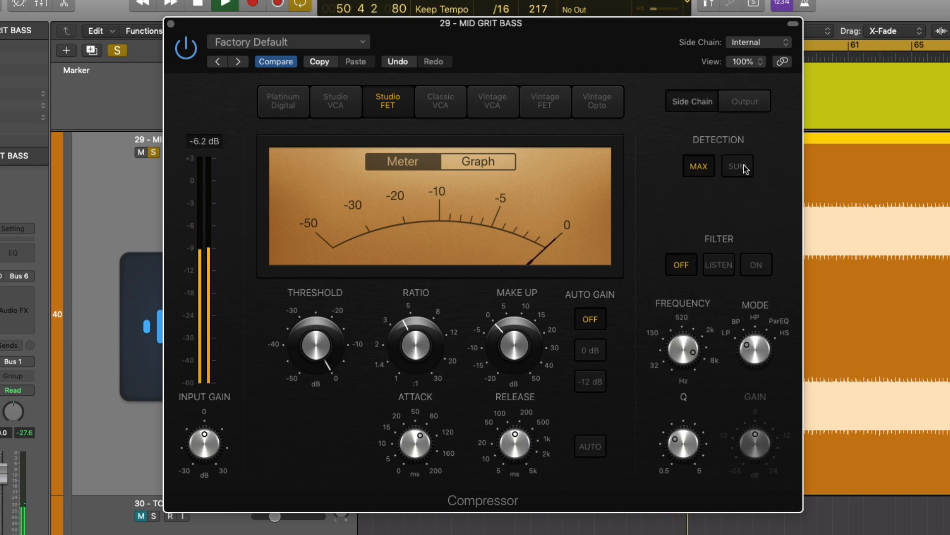
left_click(740, 167)
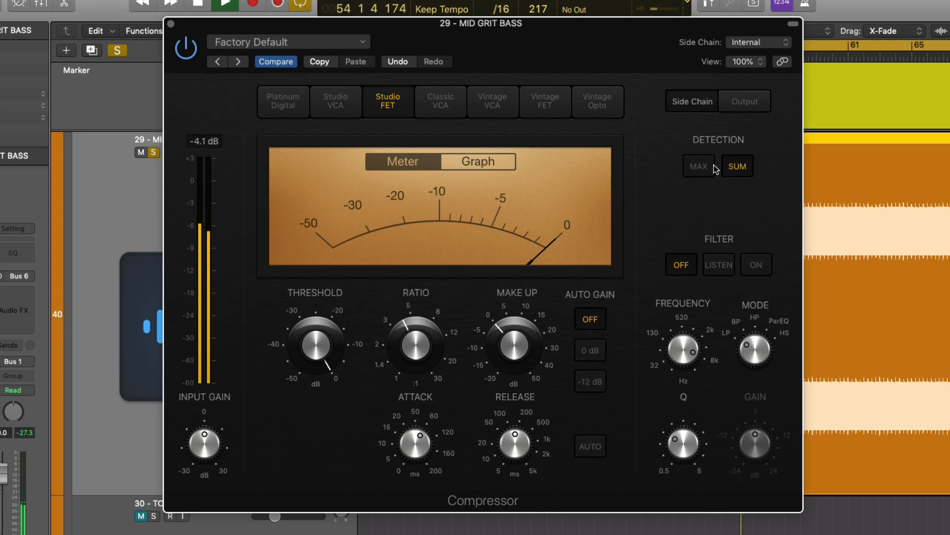
left_click(760, 42)
left_click(751, 184)
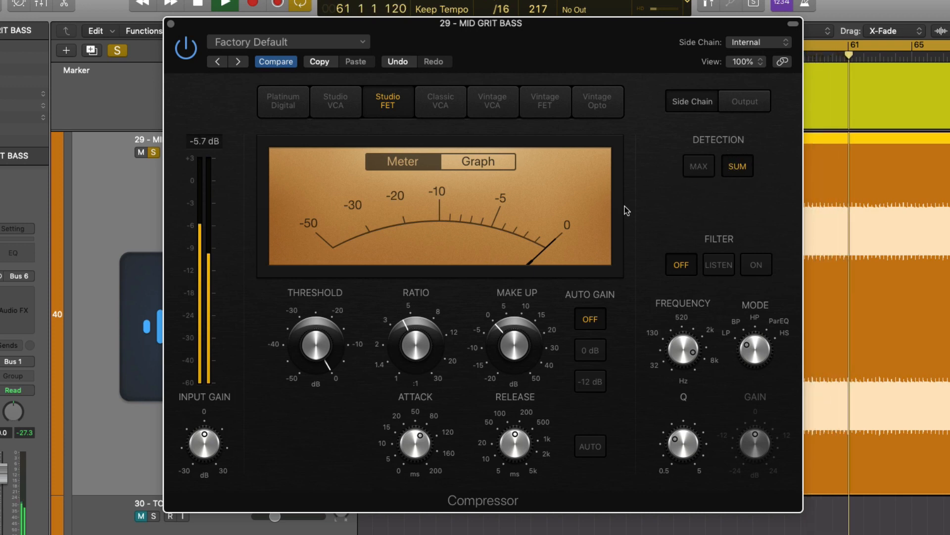
- Lower the Compressor's Threshold to about -28 dB while checking the gain reduction and output level, and close the plug-in window
left_click_drag(337, 353, 322, 397)
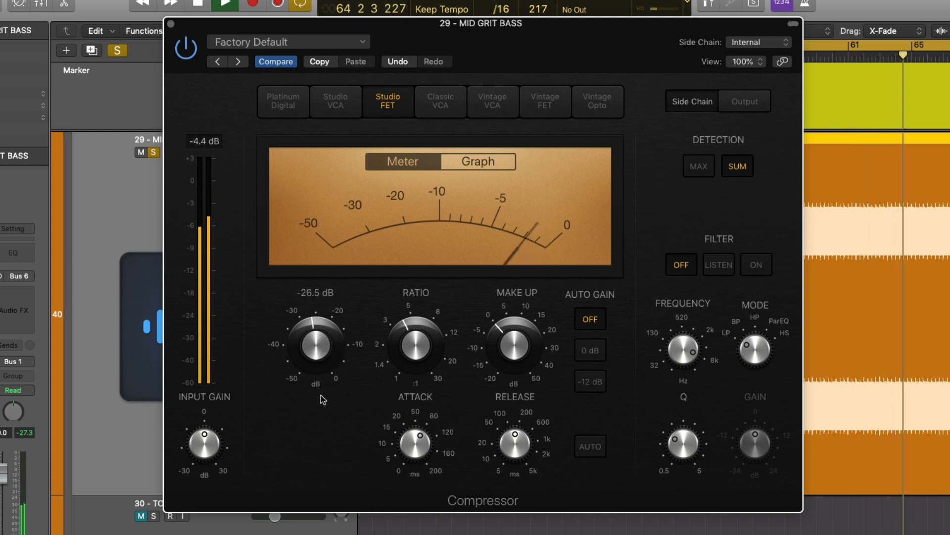
left_click_drag(317, 356, 319, 358)
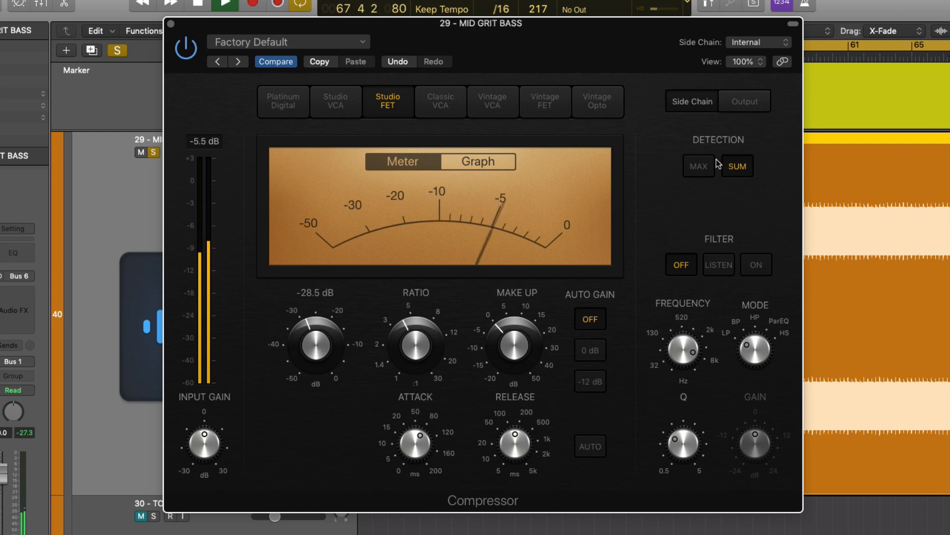
left_click(743, 108)
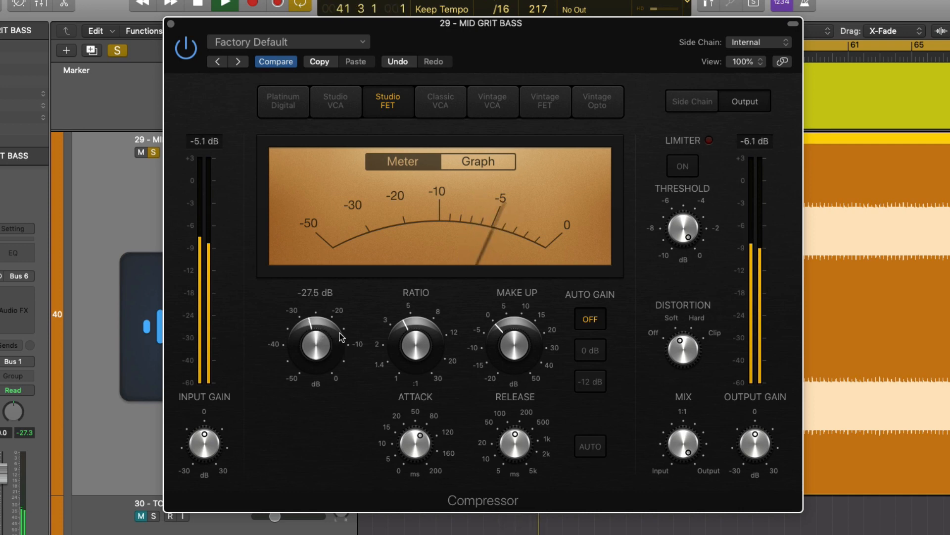
left_click_drag(320, 342, 316, 344)
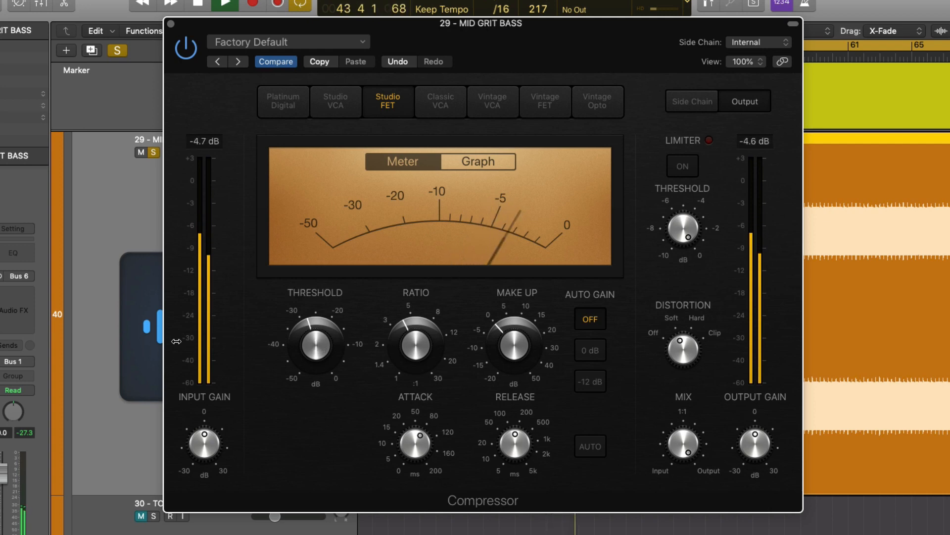
left_click(171, 24)
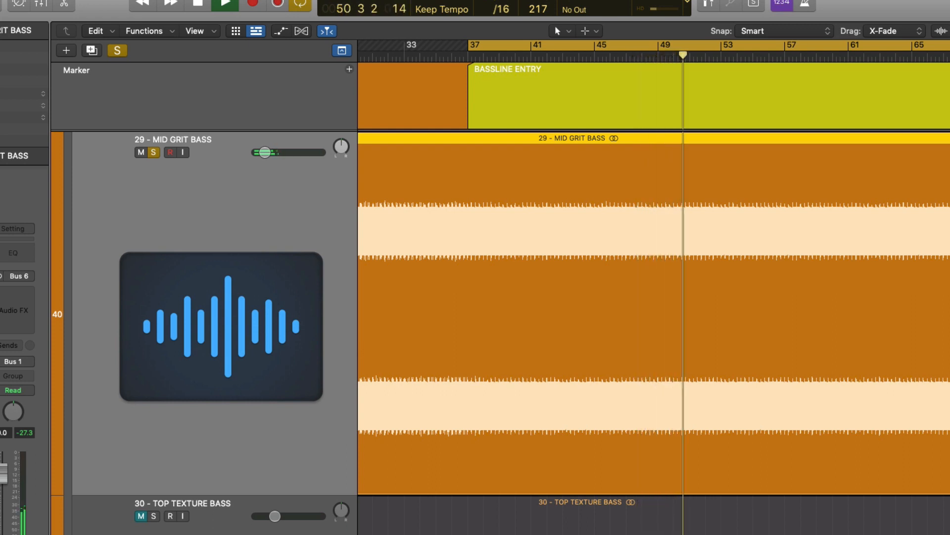
- Check MID GRIT BASS's Compressor gain reduction and output level, close its window and re-enable ShaperBox
key("v")
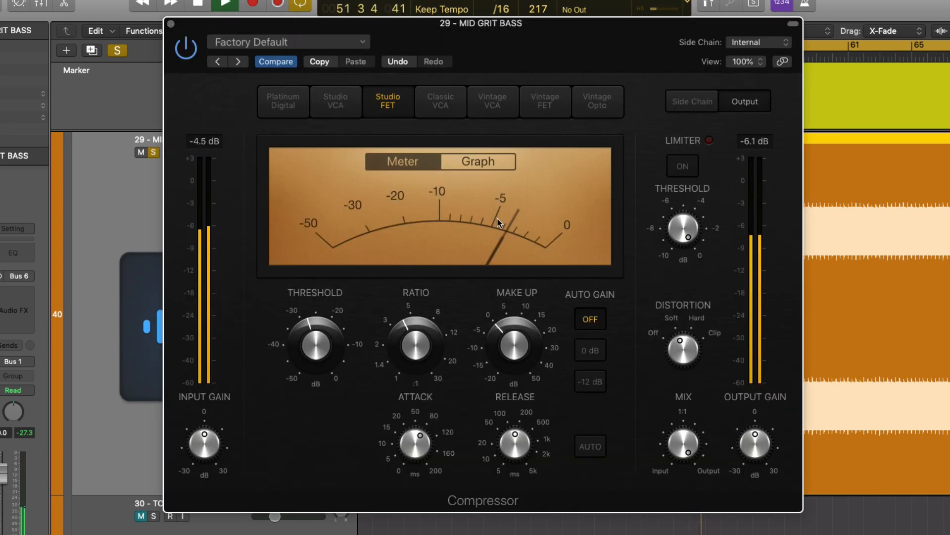
mouse_move(708, 215)
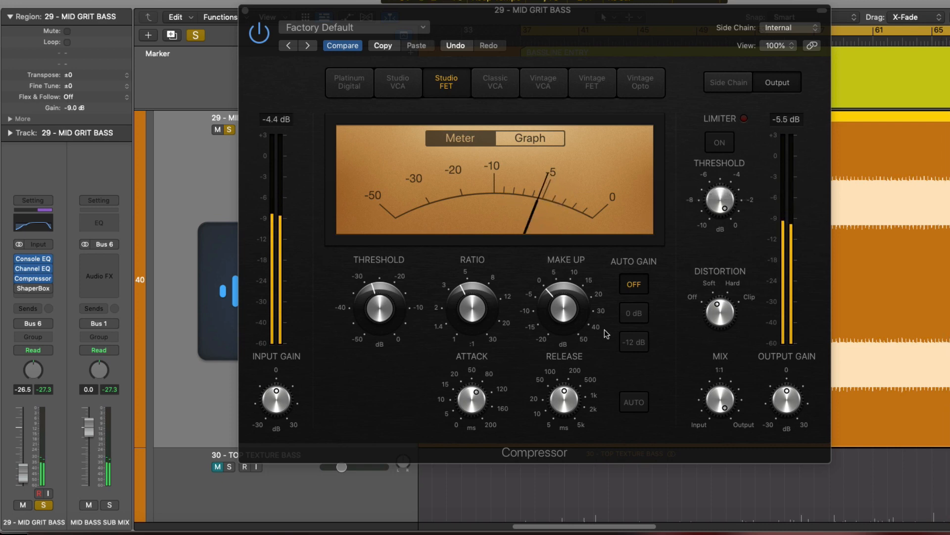
left_click(245, 10)
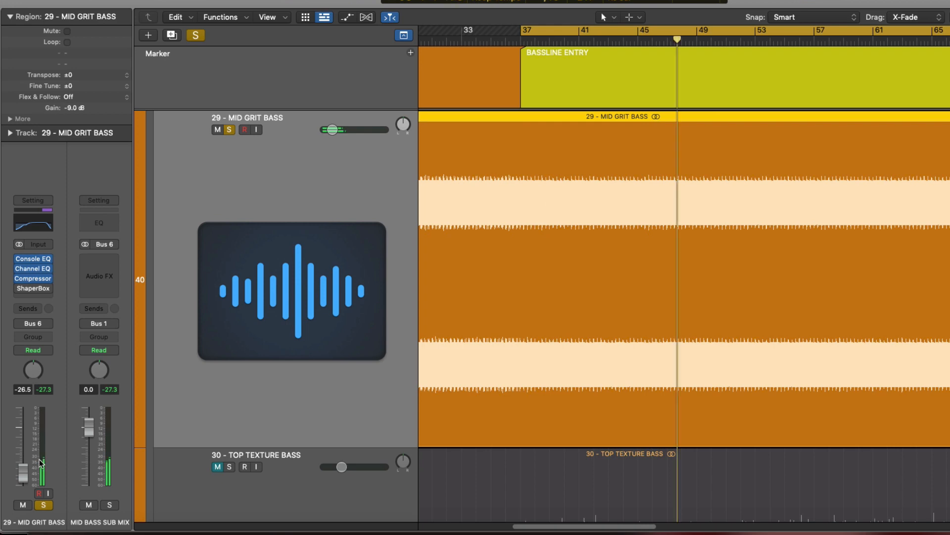
left_click(16, 288)
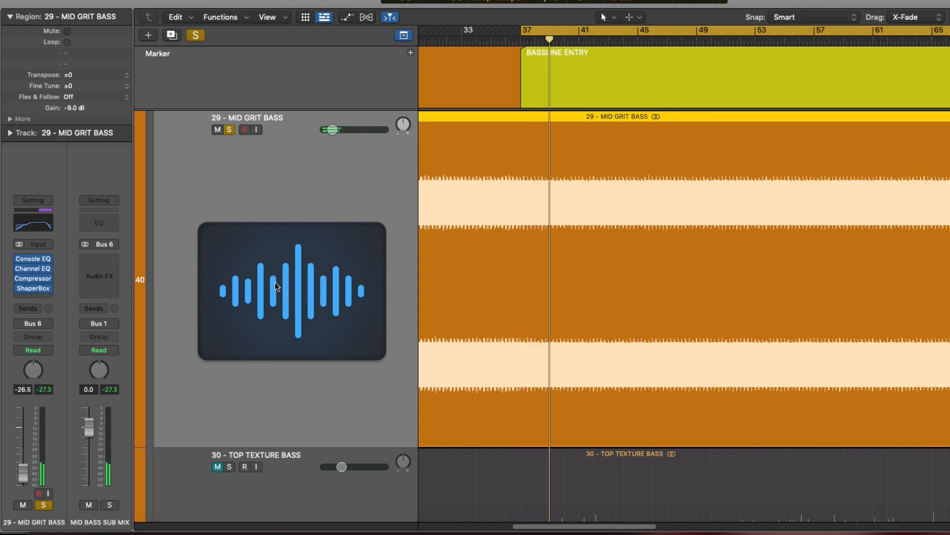
- Solo SUB BASS, KICK SUB MIX and DEEP BASS to hear them together with MID GRIT BASS
scroll(282, 271, "down", 5)
scroll(270, 202, "up", 10)
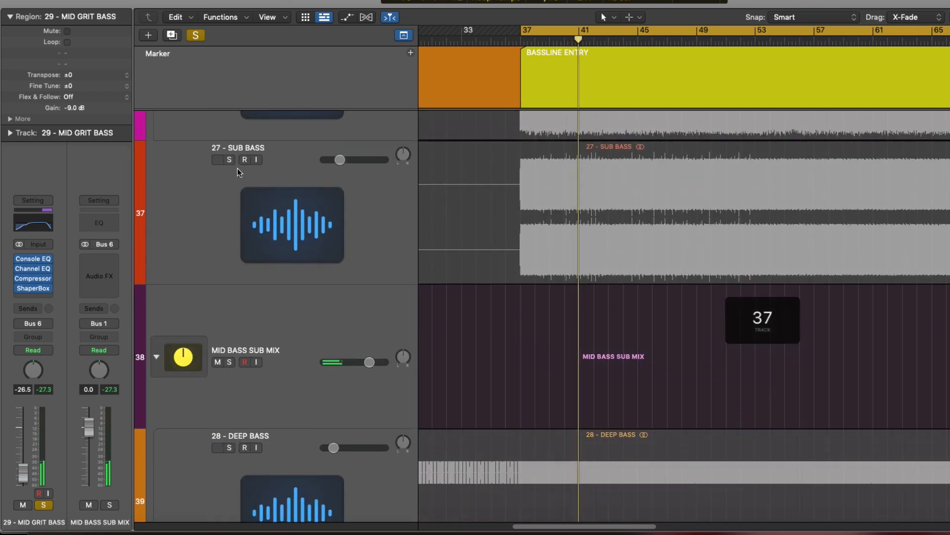
left_click(229, 160)
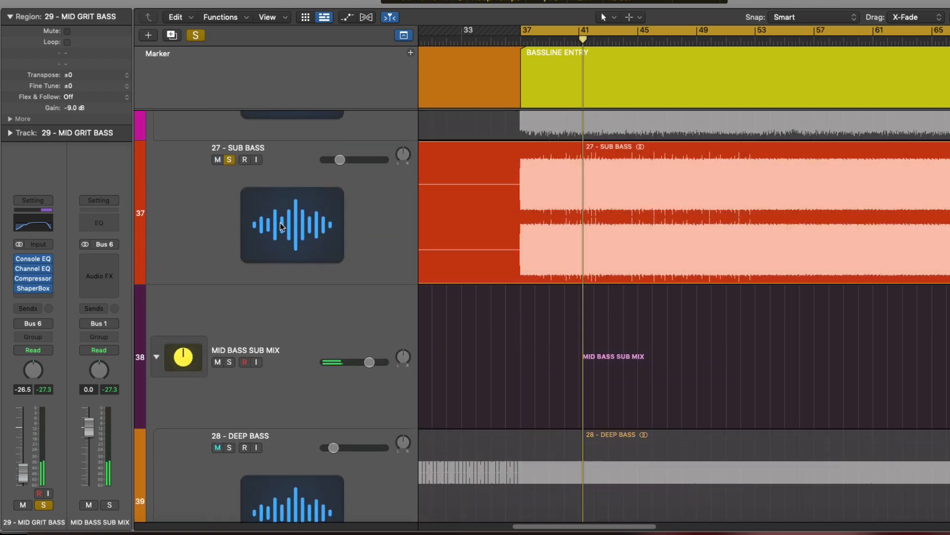
scroll(280, 221, "down", 5)
scroll(316, 286, "up", 15)
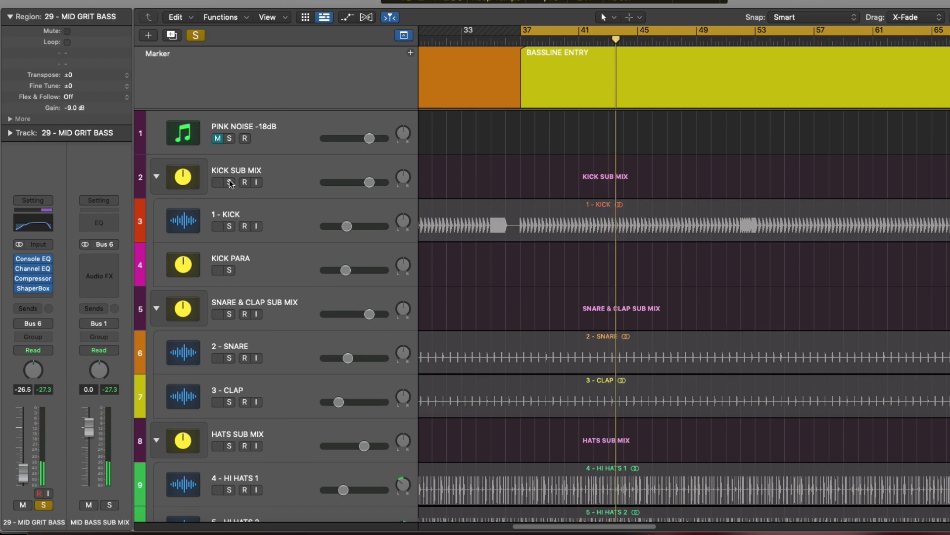
left_click(229, 182)
scroll(503, 325, "down", 20)
scroll(528, 402, "down", 3)
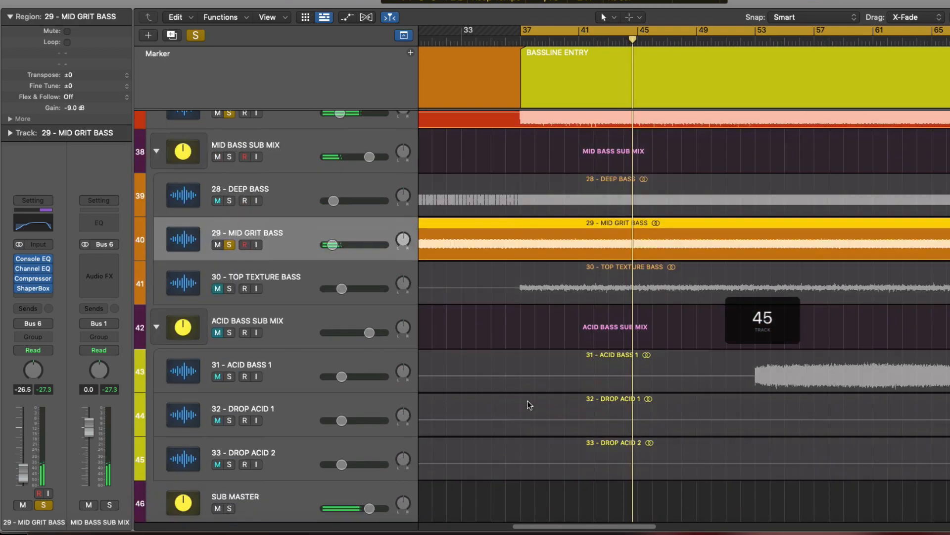
left_click(229, 200)
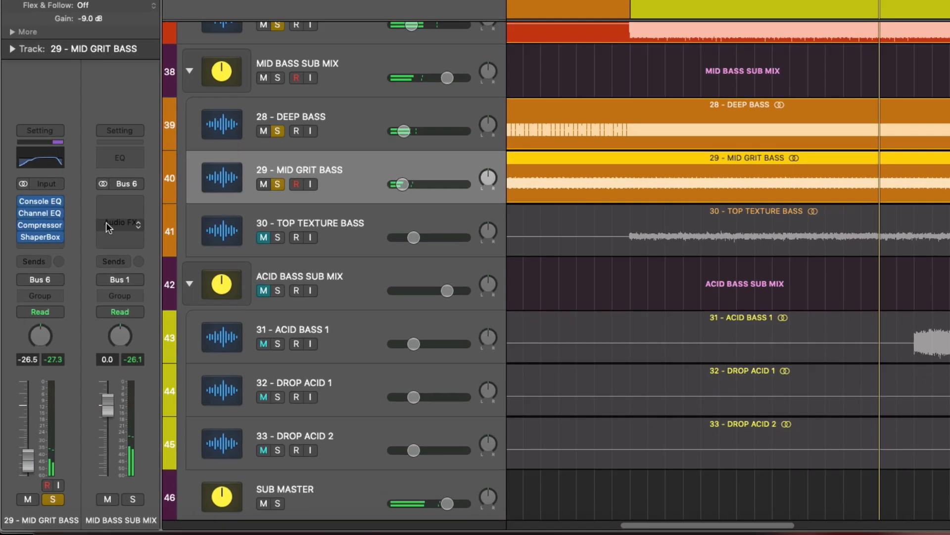
- Insert a Scanner Vibrato modulation plug-in on MID GRIT BASS between the Compressor and ShaperBox
mouse_move(40, 279)
left_click(58, 159)
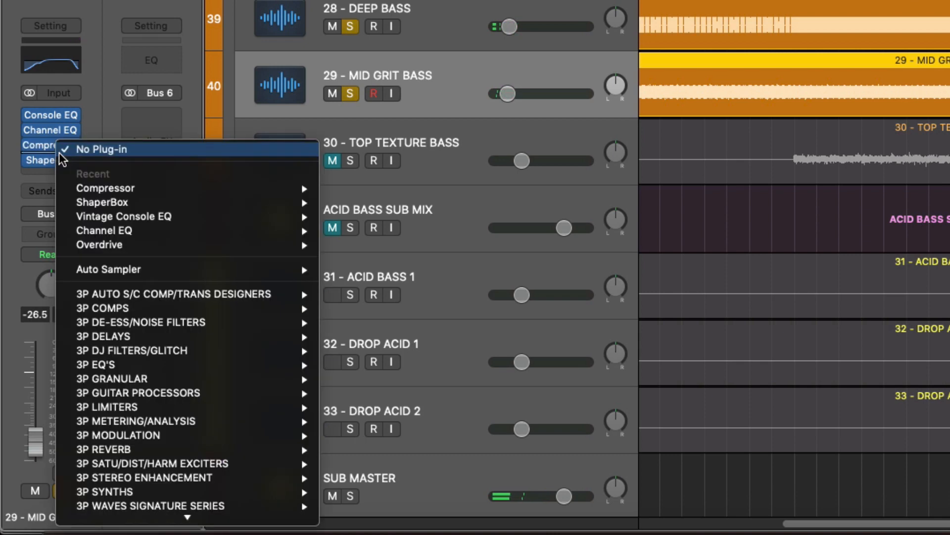
scroll(257, 337, "down", 4)
scroll(254, 338, "down", 5)
mouse_move(253, 334)
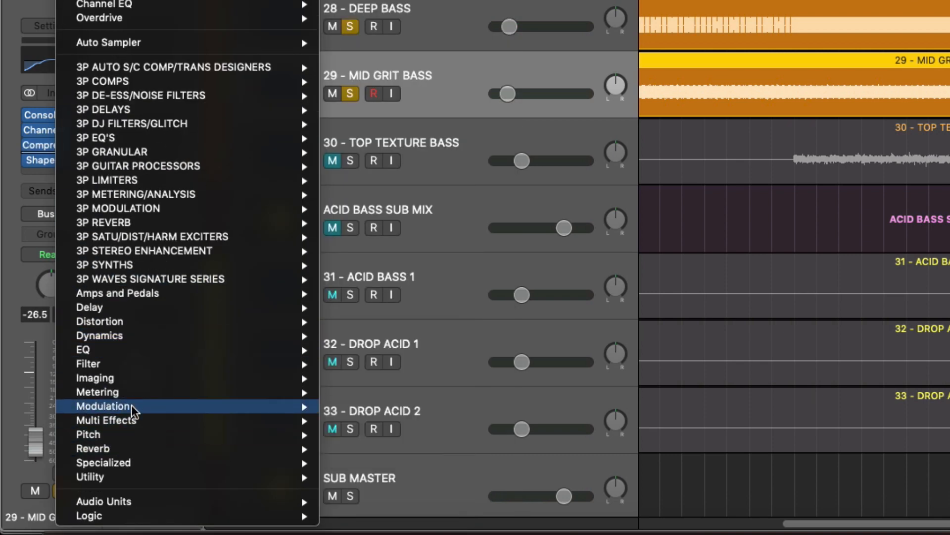
mouse_move(140, 405)
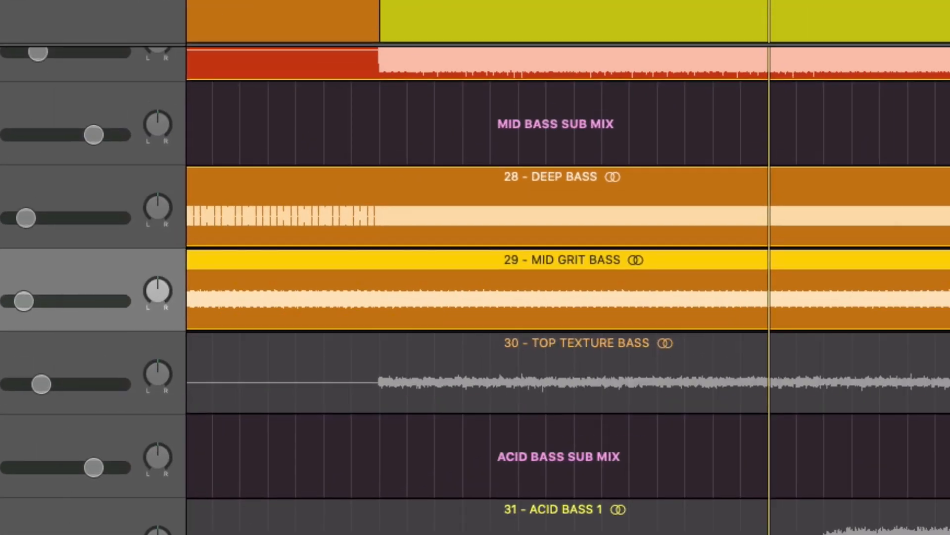
left_click(297, 534)
- Shape Scanner Vibrato during playback: raise its Depth and reduce both rates, keeping the left rate slowest
left_click_drag(653, 327, 616, 440)
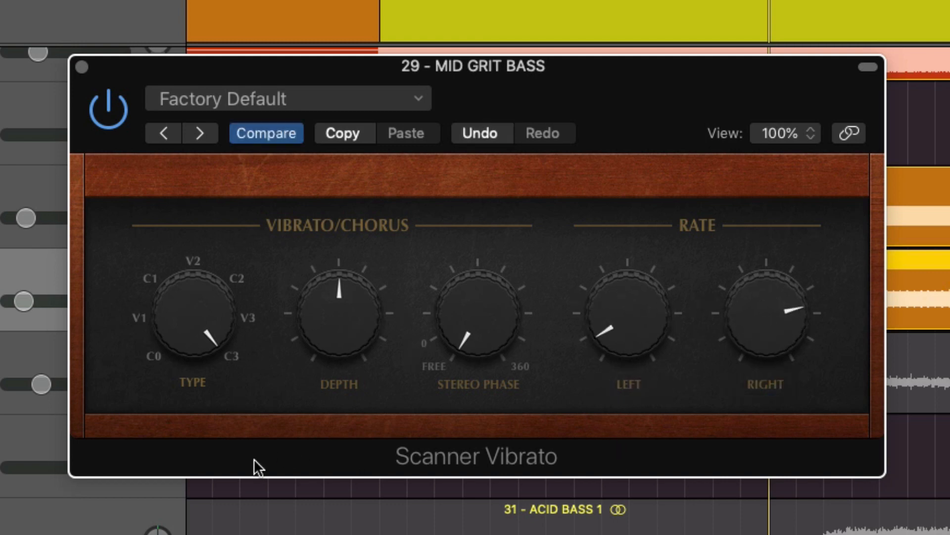
key("space")
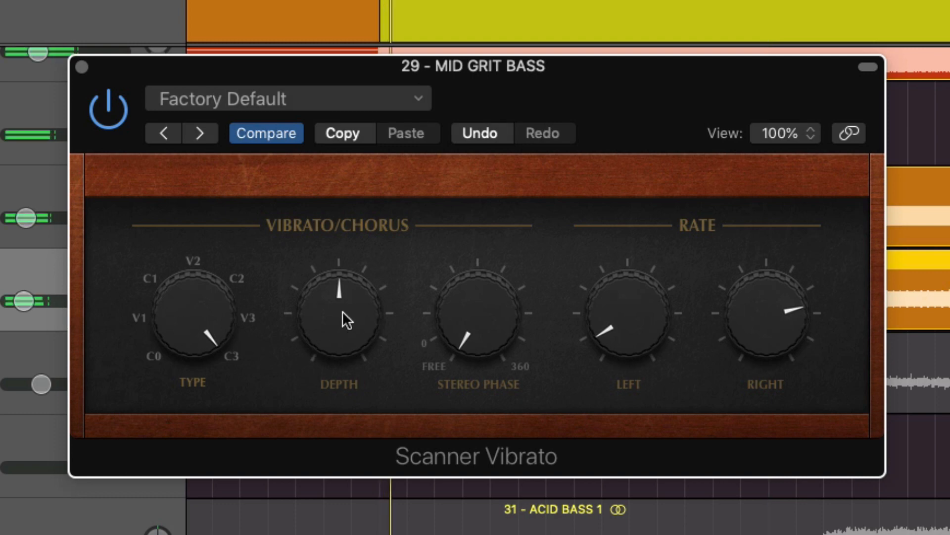
left_click_drag(343, 311, 339, 331)
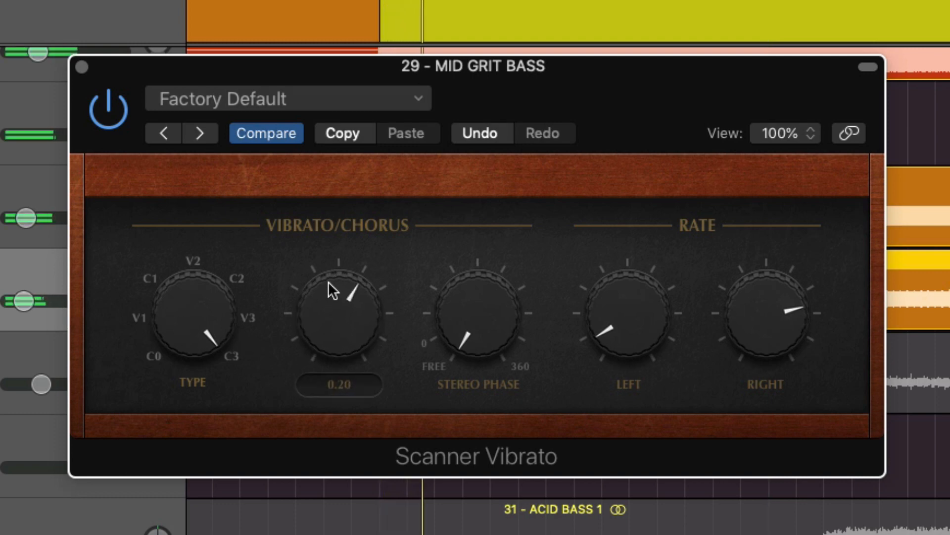
left_click_drag(328, 281, 372, 252)
left_click_drag(813, 312, 782, 406)
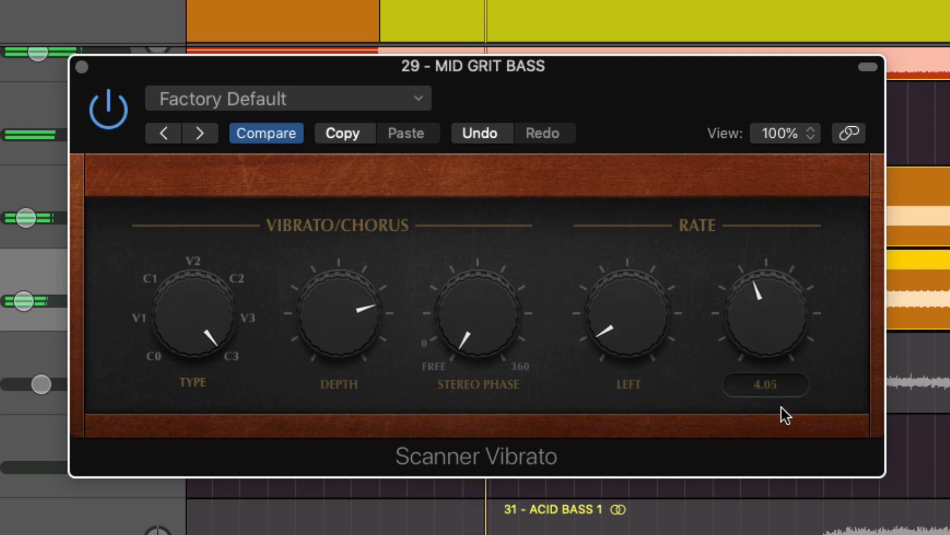
left_click_drag(779, 449, 779, 448)
left_click(617, 322)
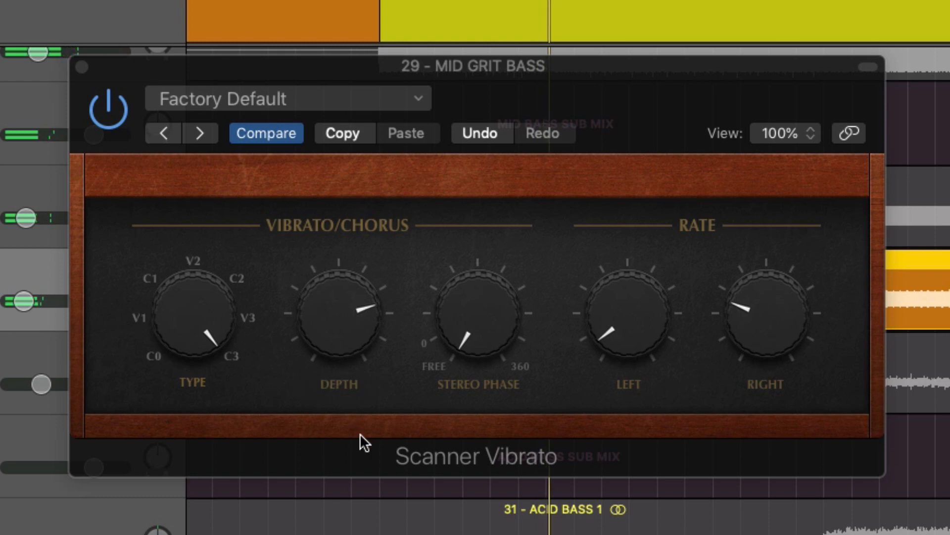
- Raise Scanner Vibrato's Depth above 0.62, compare the sound with the plug-in bypassed and active, and close its window
mouse_move(595, 359)
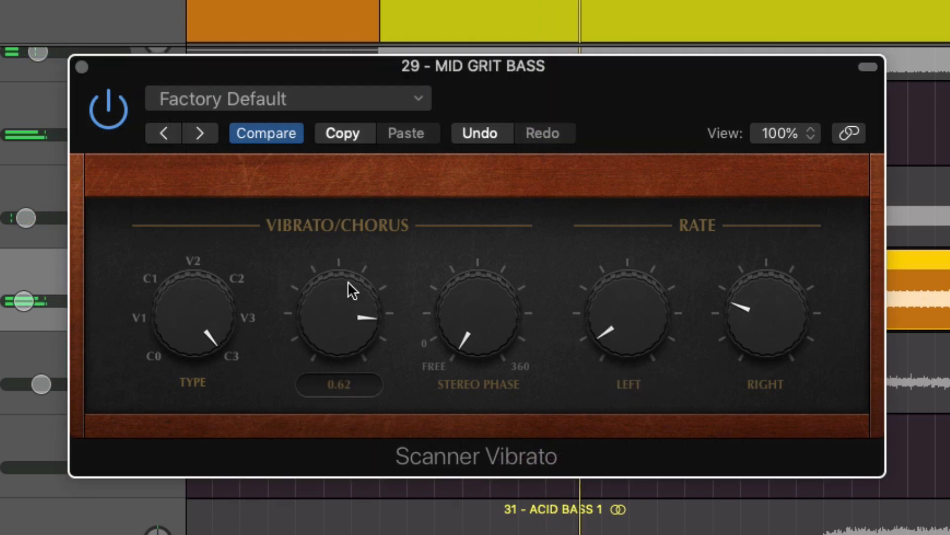
left_click_drag(349, 288, 347, 257)
left_click(117, 105)
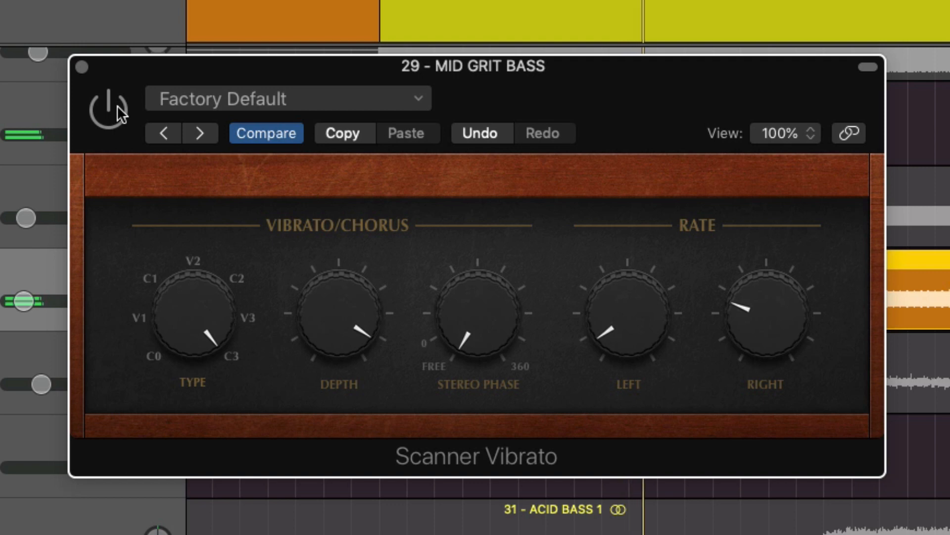
left_click(117, 106)
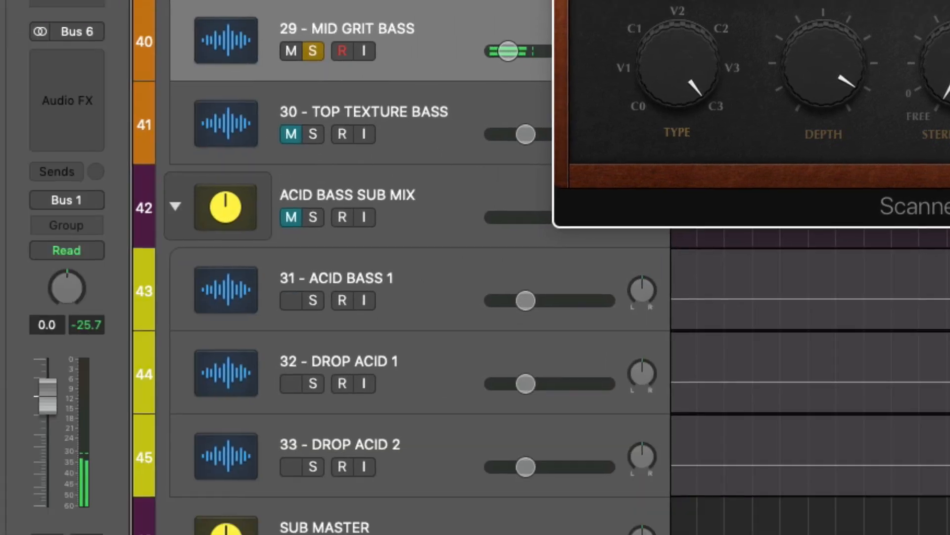
key("super+w")
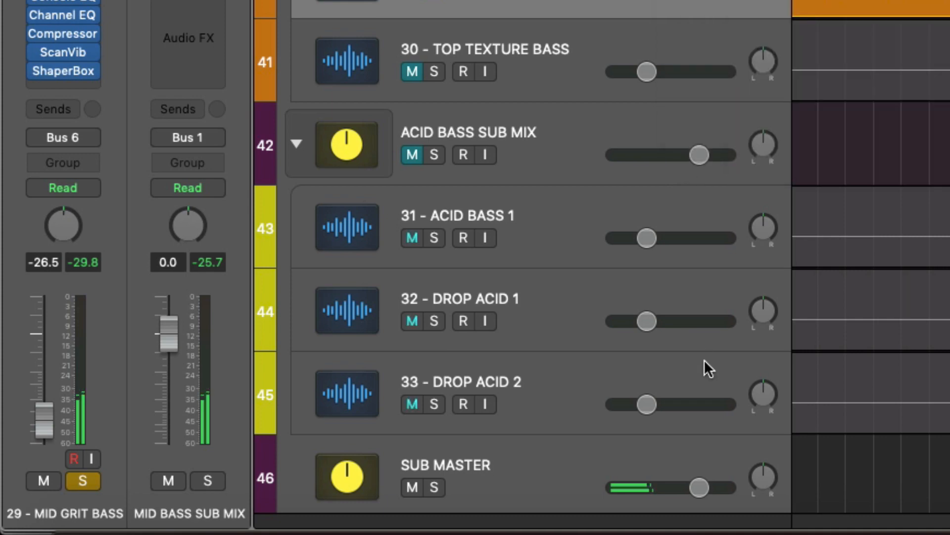
- Insert a stereo bx_saturator on MID GRIT BASS after Scanner Vibrato and reposition its window
left_click(81, 57)
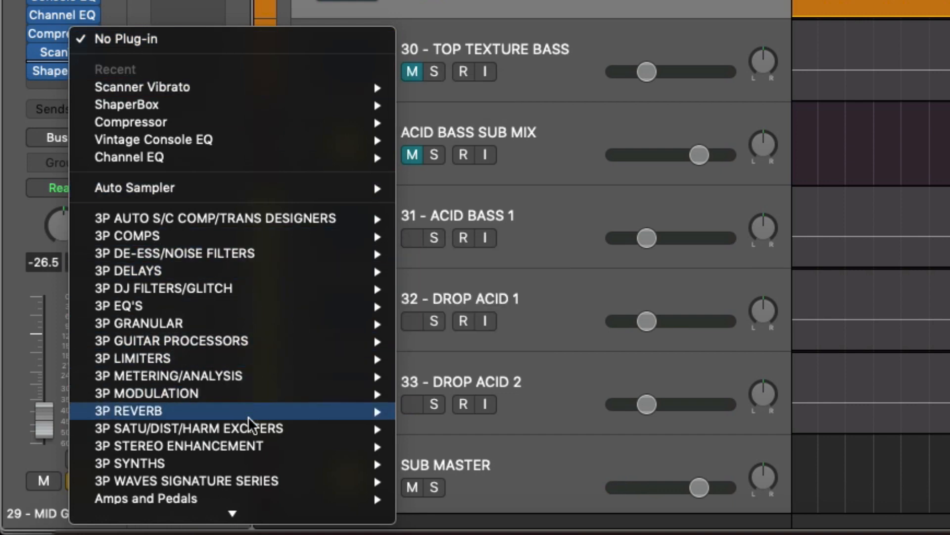
mouse_move(257, 447)
mouse_move(488, 376)
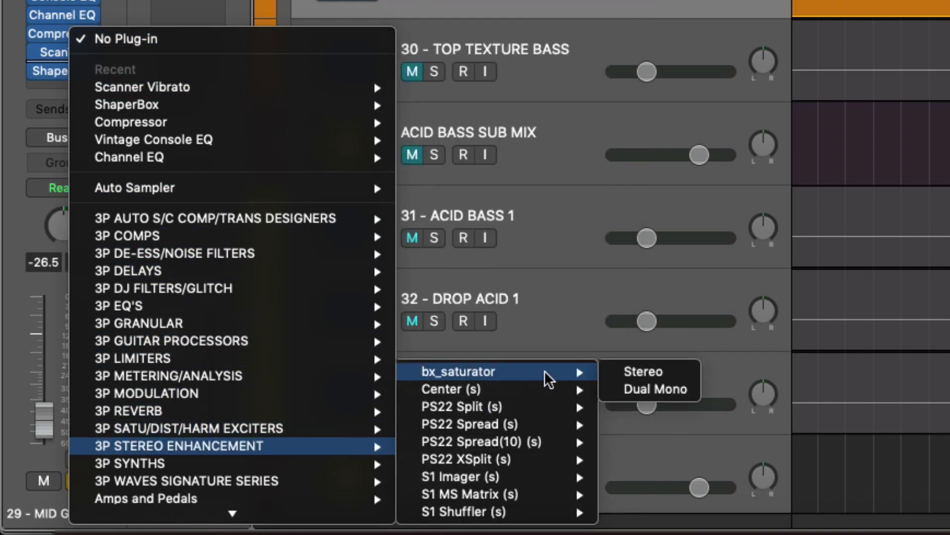
left_click(644, 372)
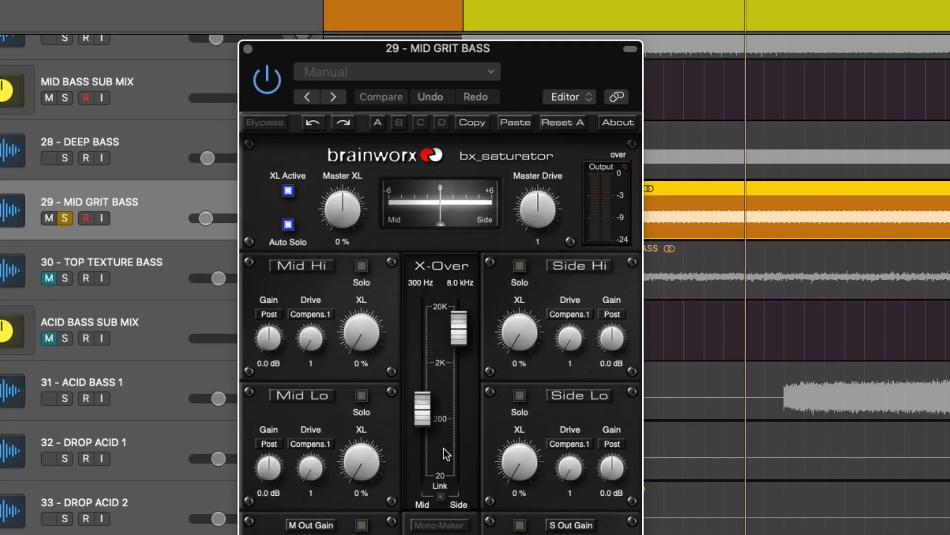
left_click_drag(551, 52, 577, 0)
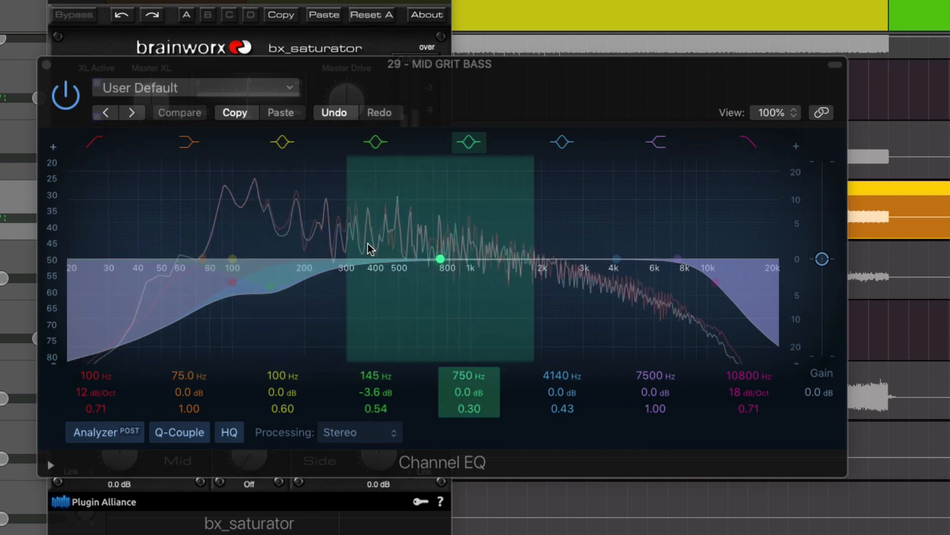
- Close the Channel EQ window and set bx_saturator's Mono-Maker to 430 Hz while auditioning the side signal
left_click(46, 64)
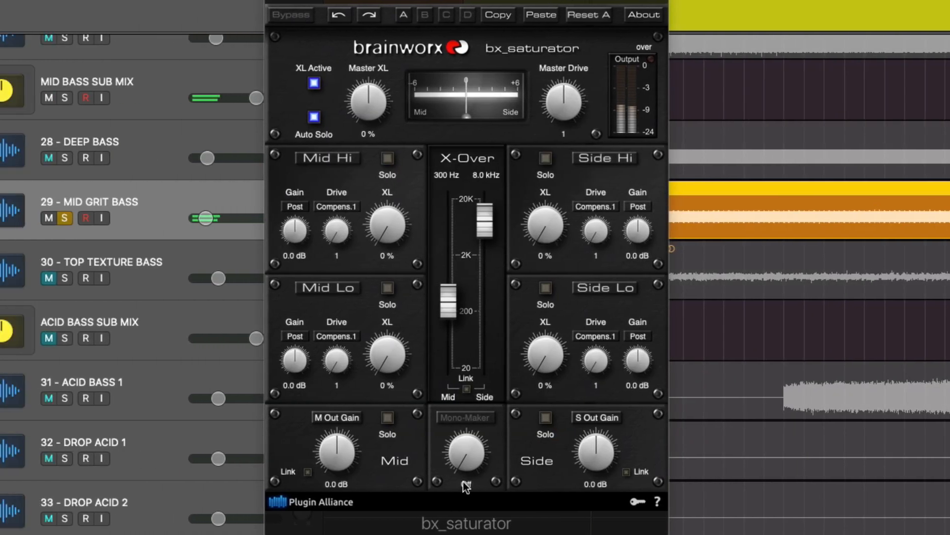
left_click_drag(246, 481, 245, 436)
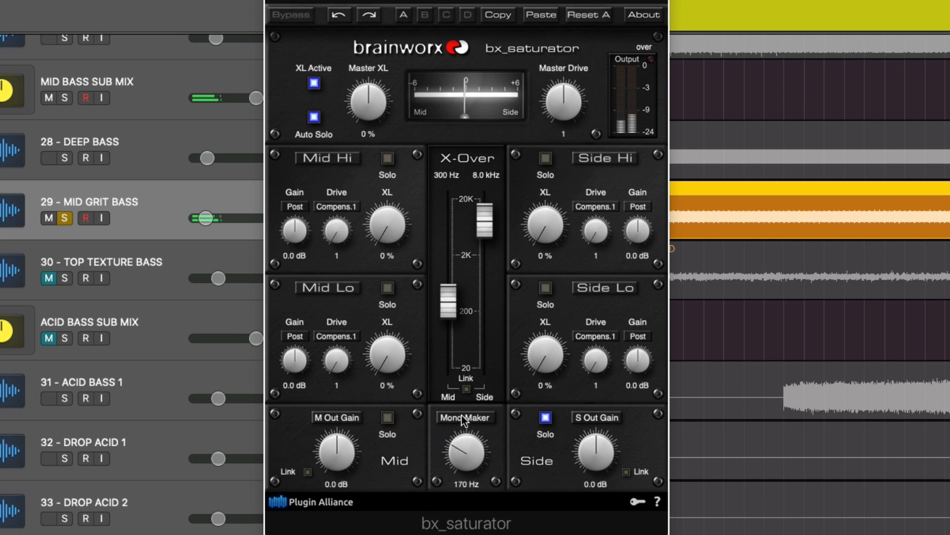
left_click_drag(461, 415, 462, 397)
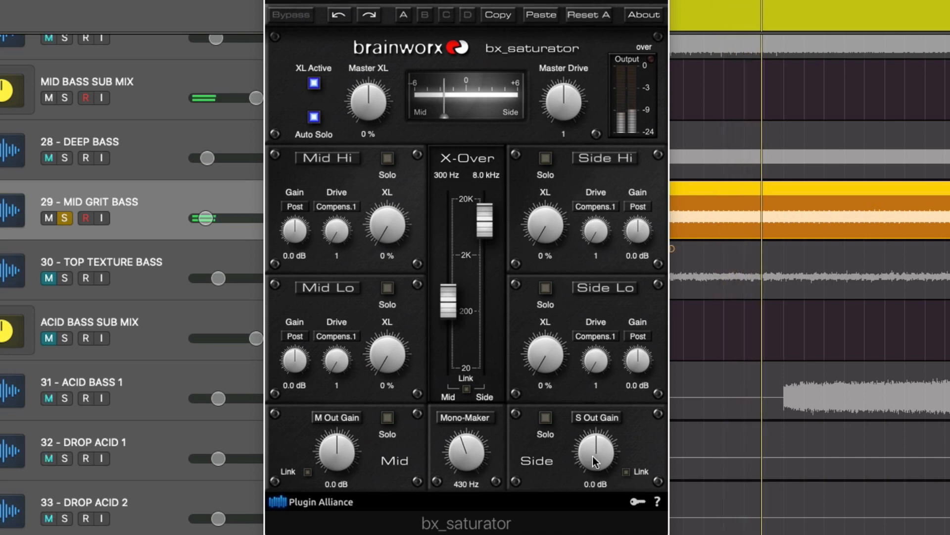
- Solo bx_saturator's side signal, raise S Out Gain to 2.3 dB, turn off Auto Solo and unsolo the side
left_click(545, 417)
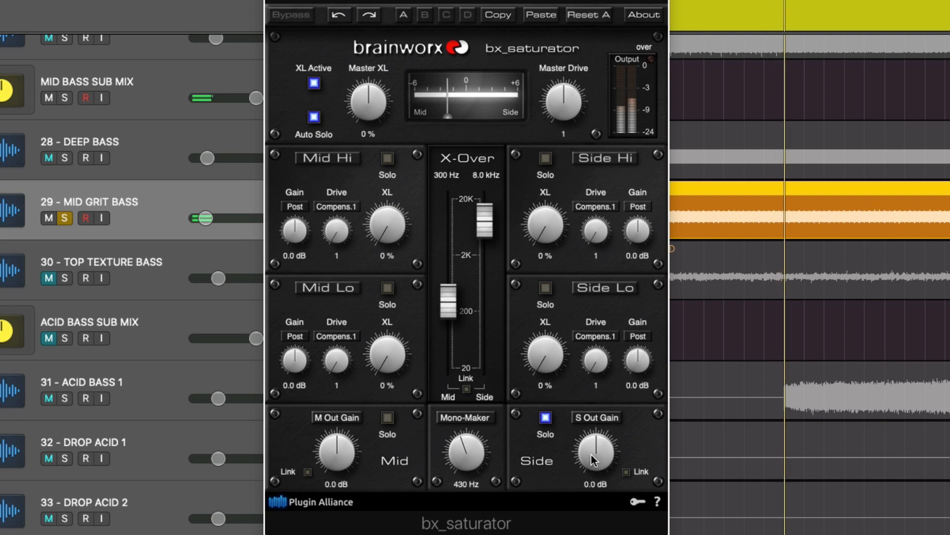
left_click_drag(594, 459, 567, 439)
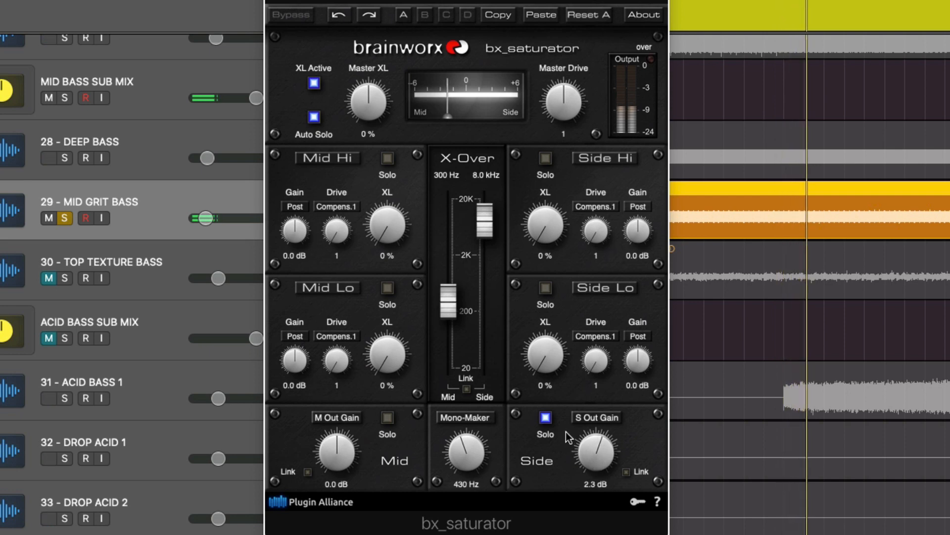
left_click(314, 118)
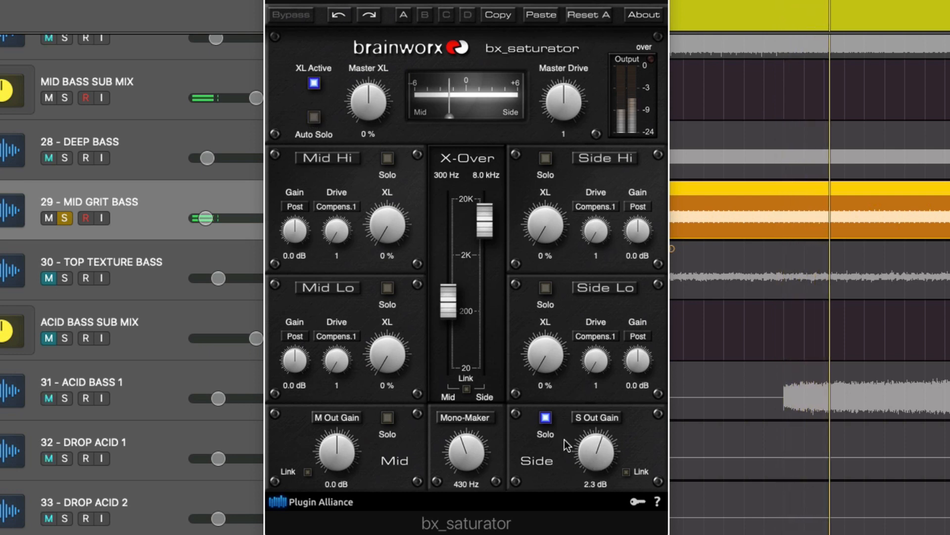
left_click(545, 417)
- Audition the sides with M Out Gain at -oo dB, restore it to 0.0 dB and set S Out Gain to 2.0 dB
left_click_drag(338, 463, 338, 495)
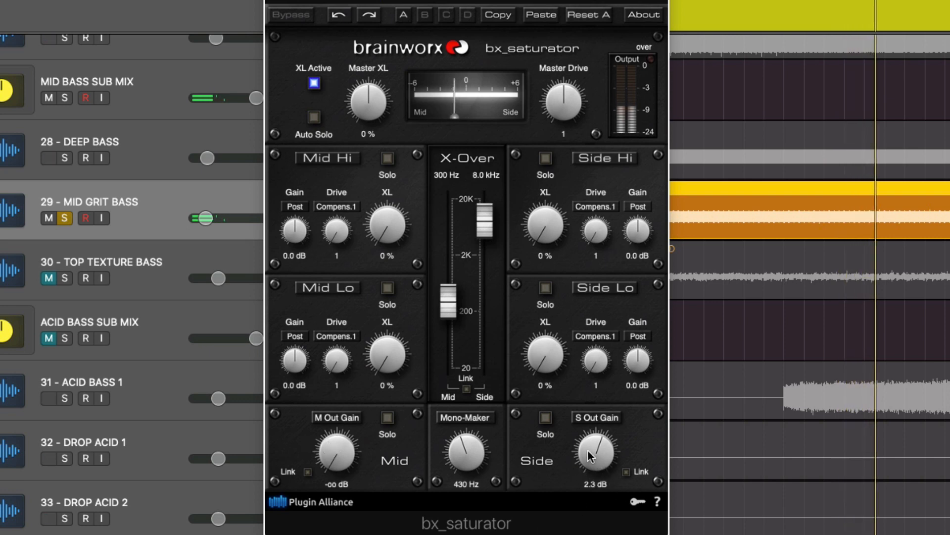
left_click_drag(589, 453, 591, 465)
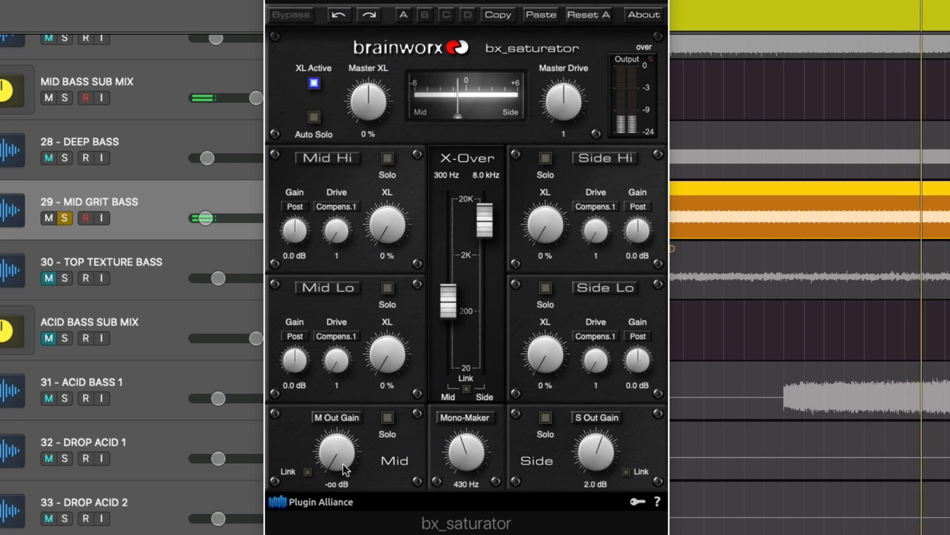
left_click_drag(343, 464, 341, 443)
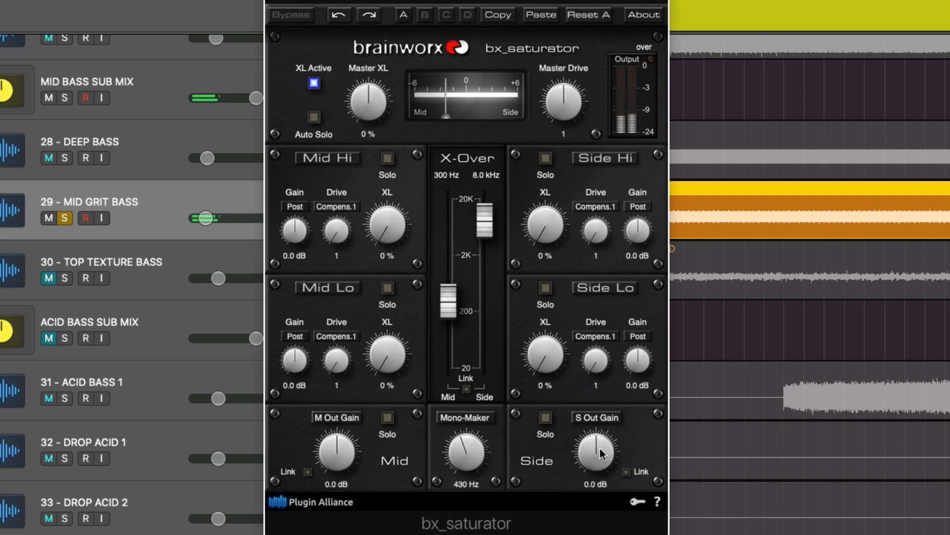
left_click_drag(589, 451, 591, 444)
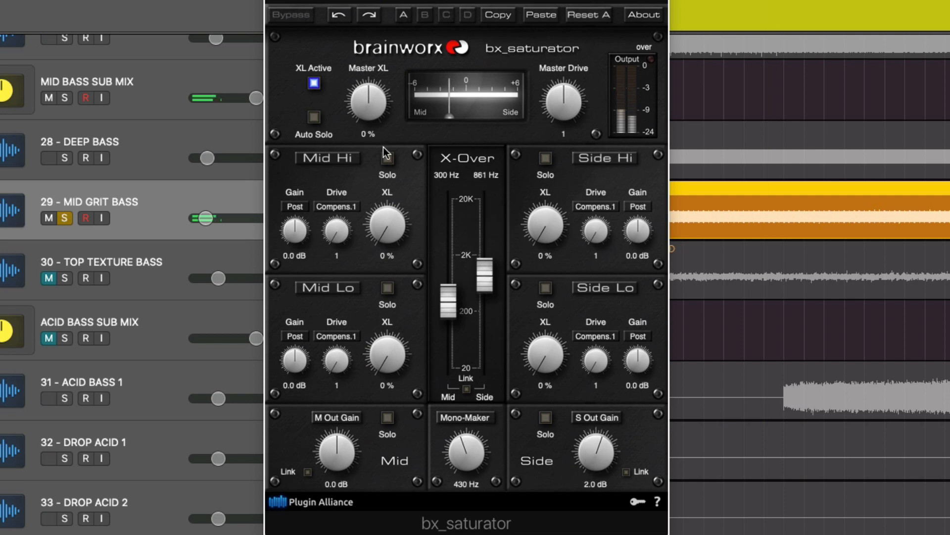
- Set bx_saturator's side crossover to 949 Hz and raise the Side Hi XL to 34 %
mouse_move(482, 268)
left_mouse_down()
mouse_move(504, 296)
mouse_move(483, 280)
left_mouse_up()
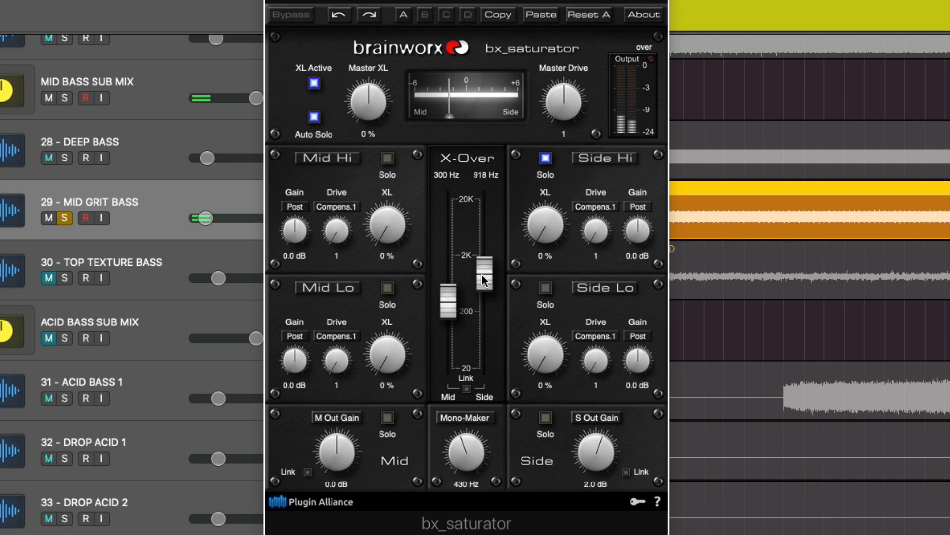
left_click_drag(482, 274, 483, 273)
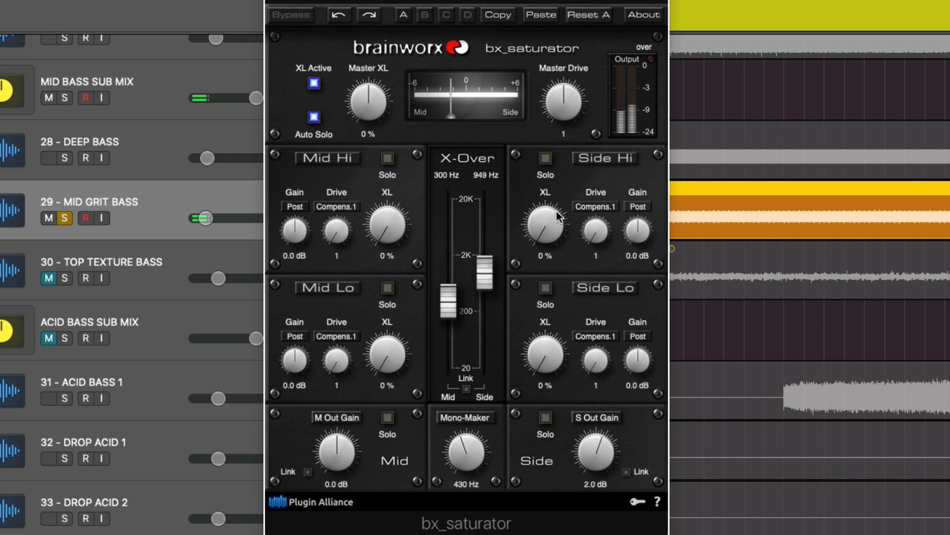
left_click_drag(531, 178, 527, 159)
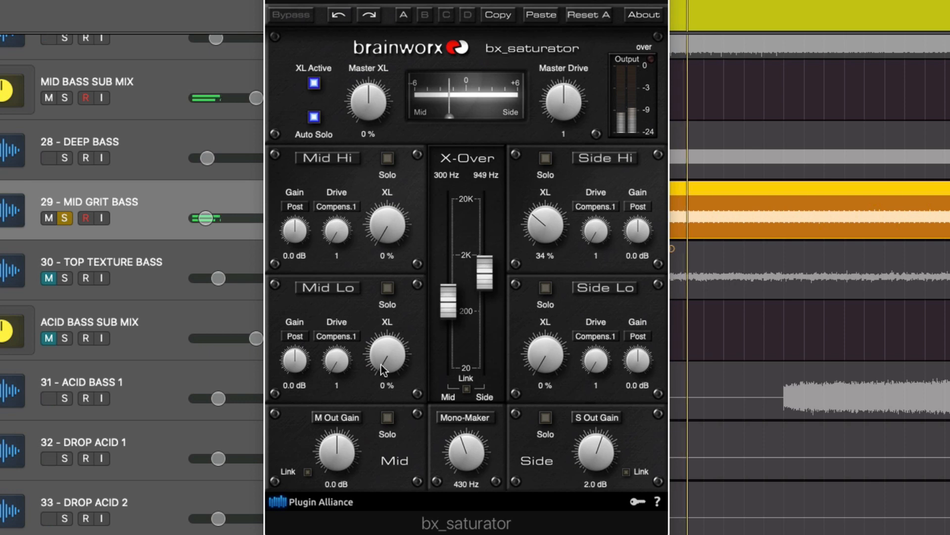
- Solo the Mid Lo band, set the mid crossover to 395 Hz and its XL to 47 %, and unsolo it
left_click(387, 288)
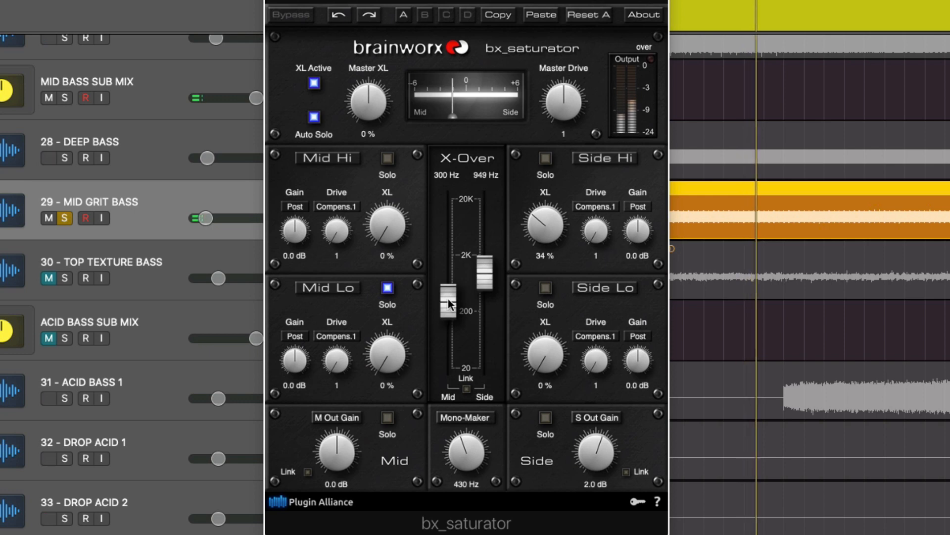
left_click_drag(447, 299, 448, 299)
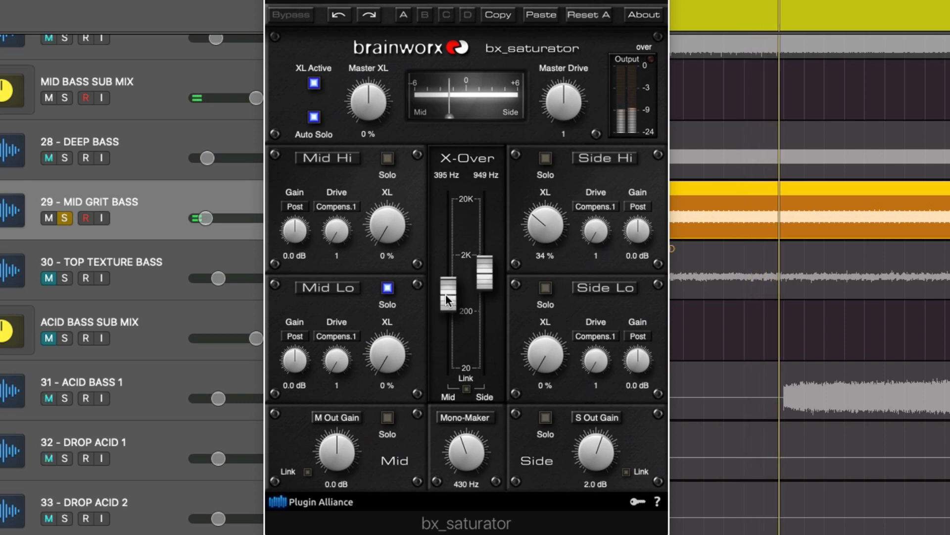
left_click_drag(391, 366, 380, 308)
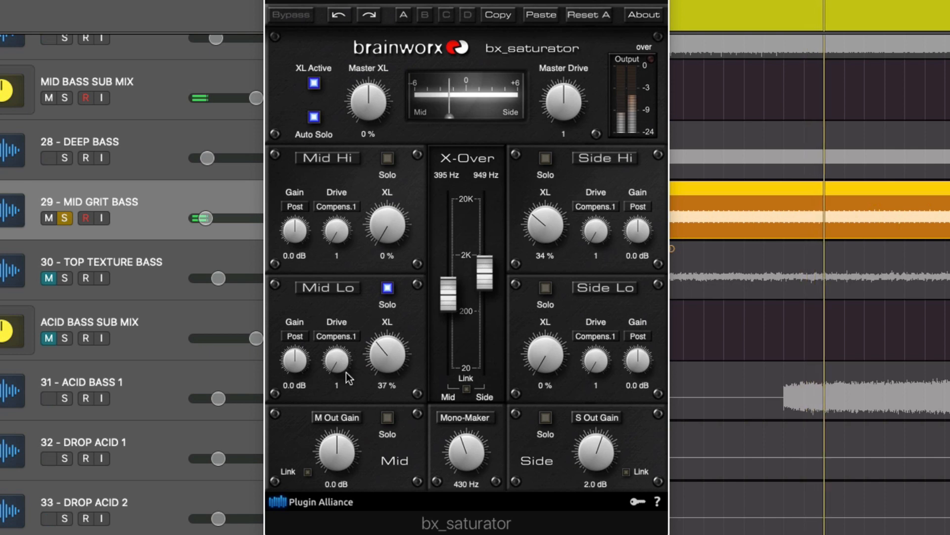
left_click_drag(395, 365, 394, 348)
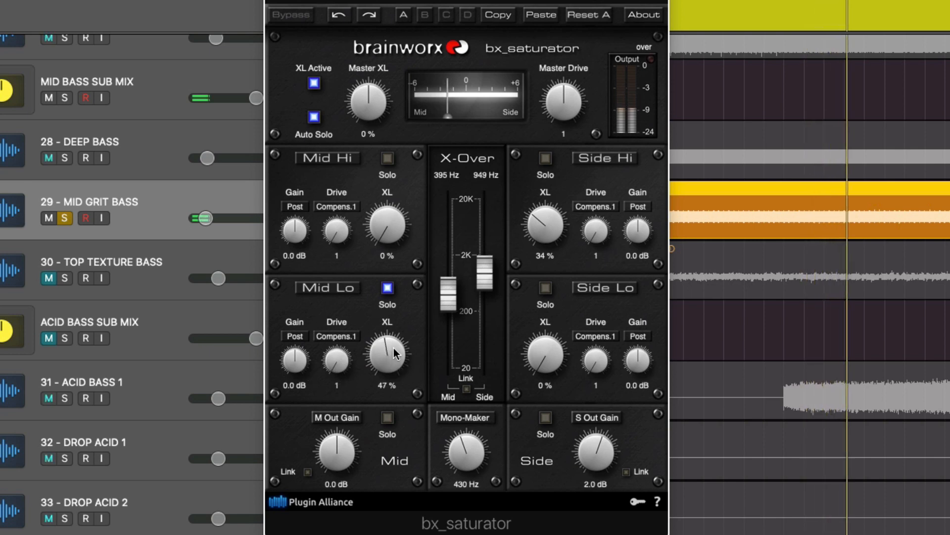
left_click(388, 289)
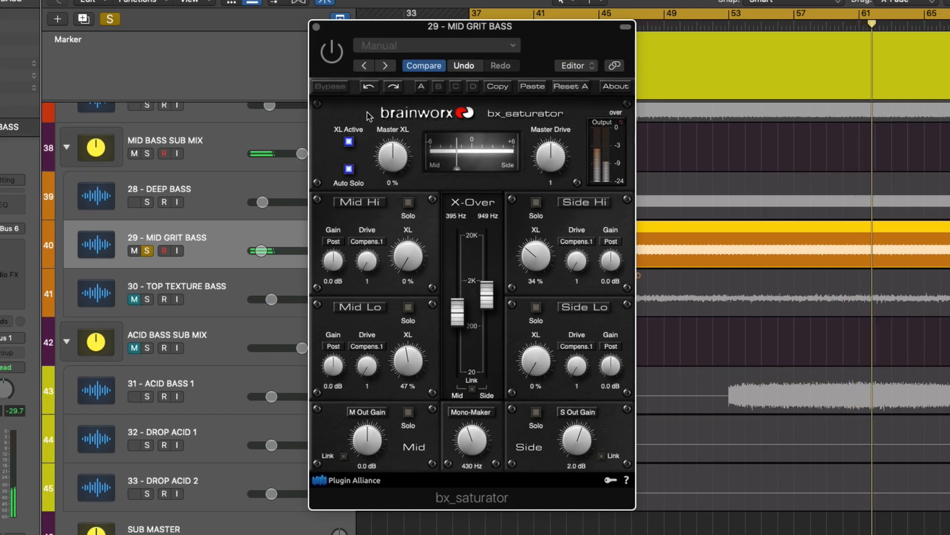
- Re-enable bx_saturator and solo DEEP BASS and SUB BASS alongside MID GRIT BASS
left_click(336, 60)
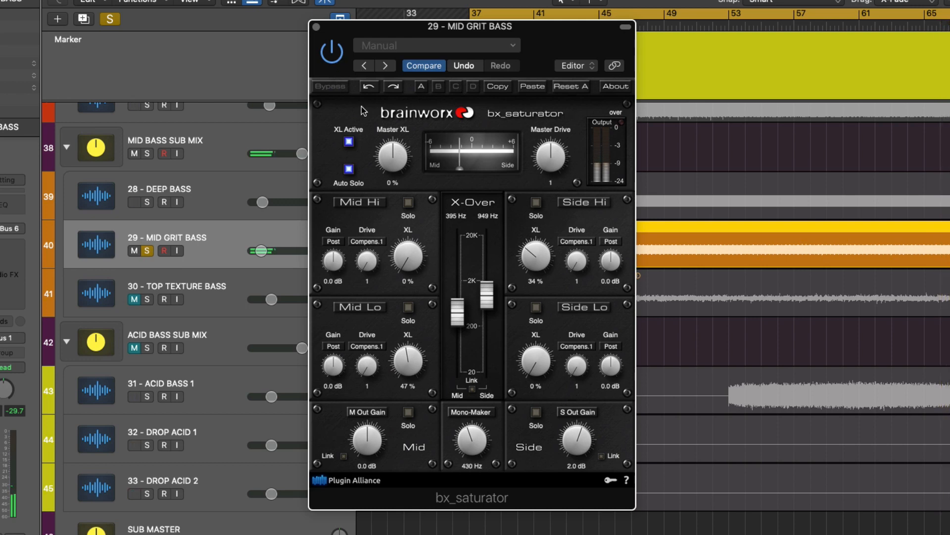
left_click(147, 202)
scroll(153, 268, "up", 3)
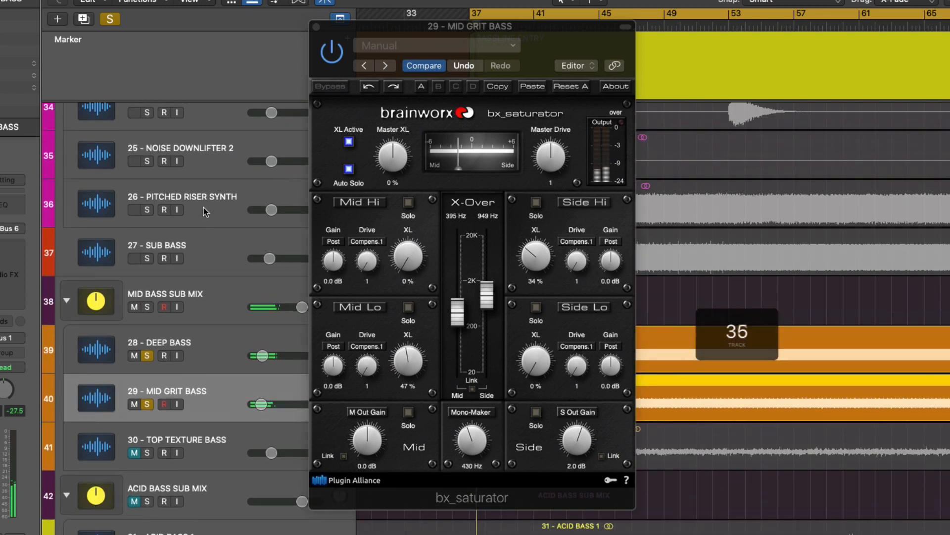
left_click(147, 258)
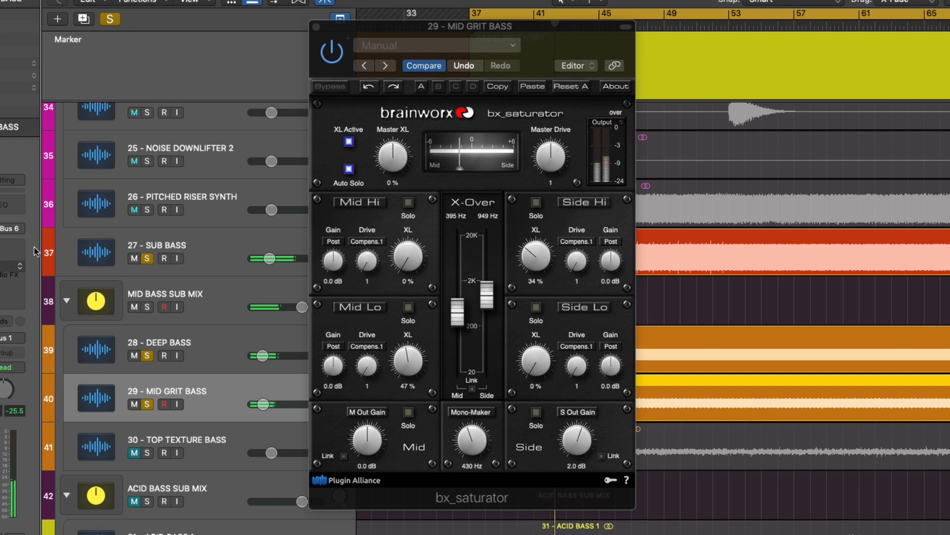
- Close the bx_saturator window, reduce the track heights and solo DRUM SUB MIX
left_click(318, 29)
key("super+Up")
key("super+Up")
key("super+Up")
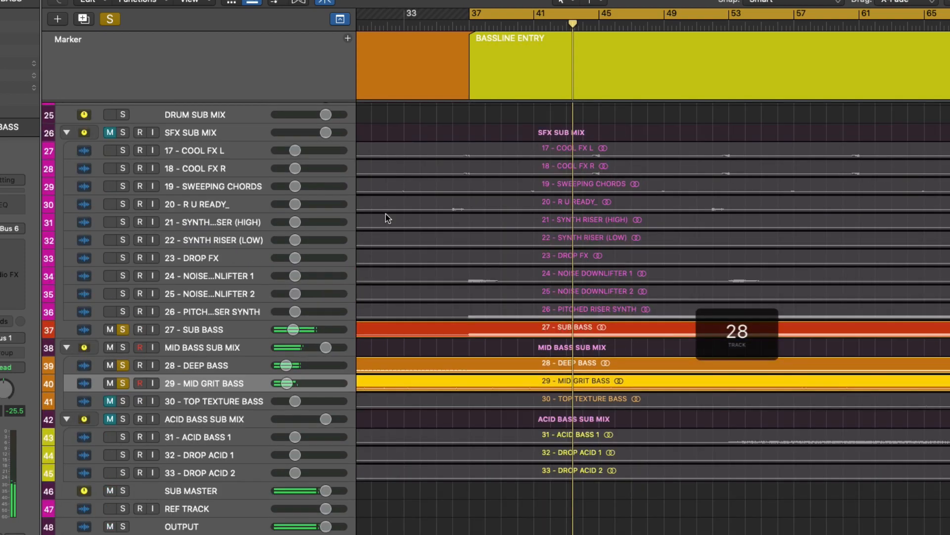
scroll(386, 215, "up", 10)
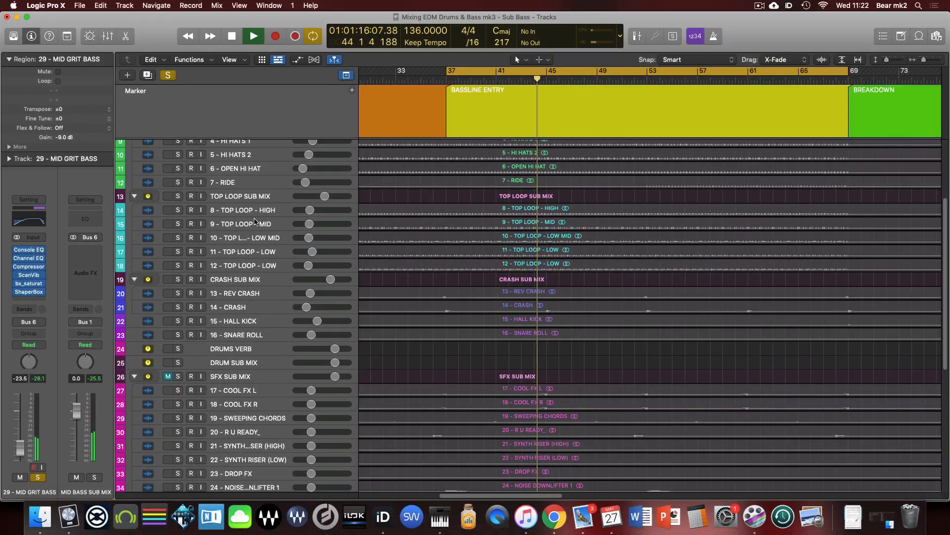
scroll(181, 198, "up", 6)
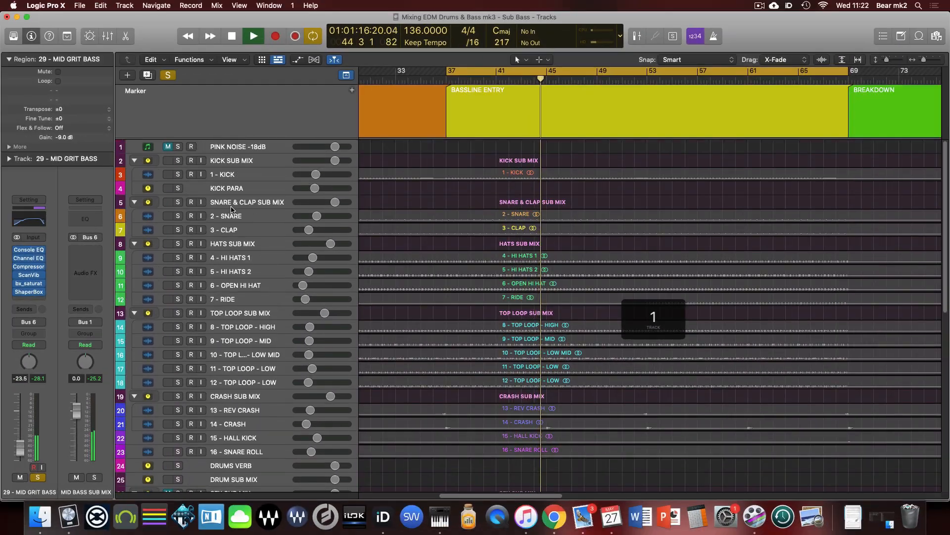
scroll(214, 253, "down", 6)
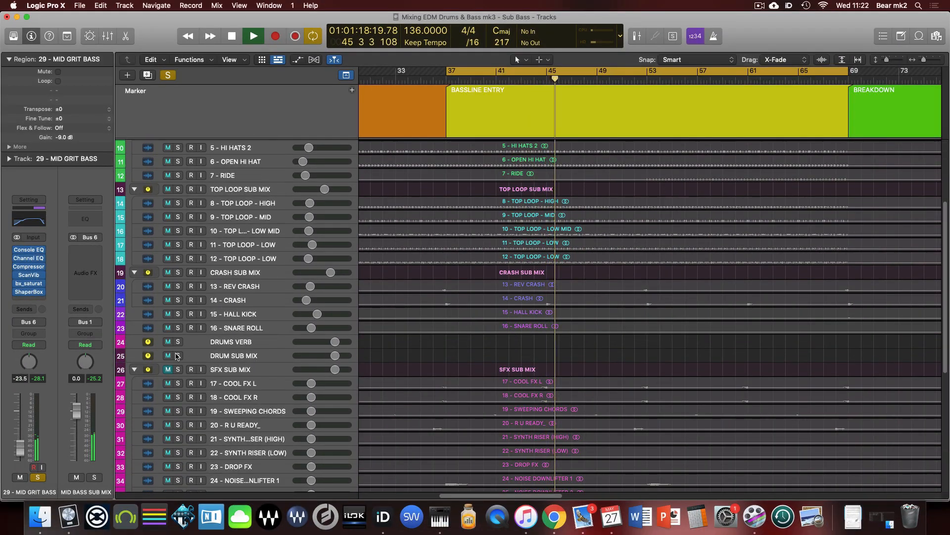
left_click(177, 355)
scroll(320, 345, "down", 8)
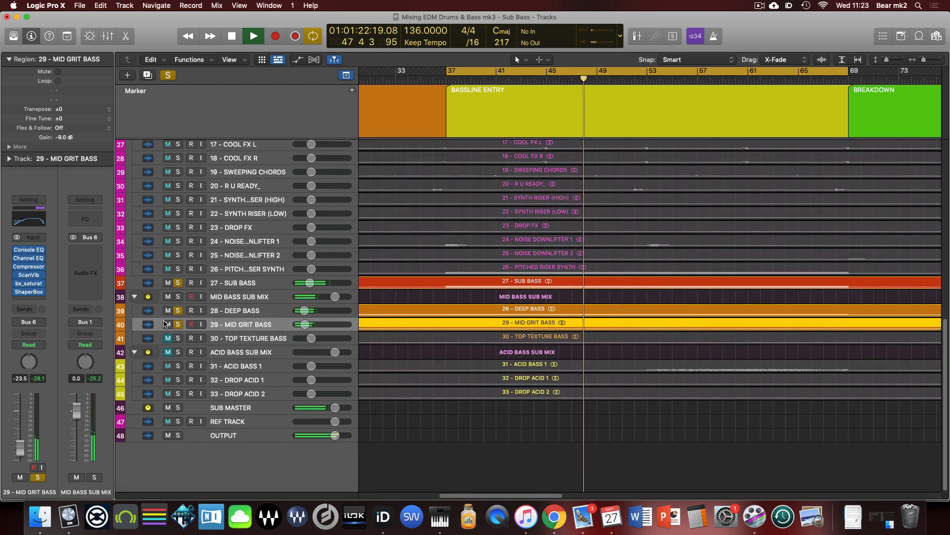
- Mute MID GRIT BASS, set the DEEP BASS fader to -21.5 dB and unmute MID GRIT BASS
left_click(169, 324)
key("Up")
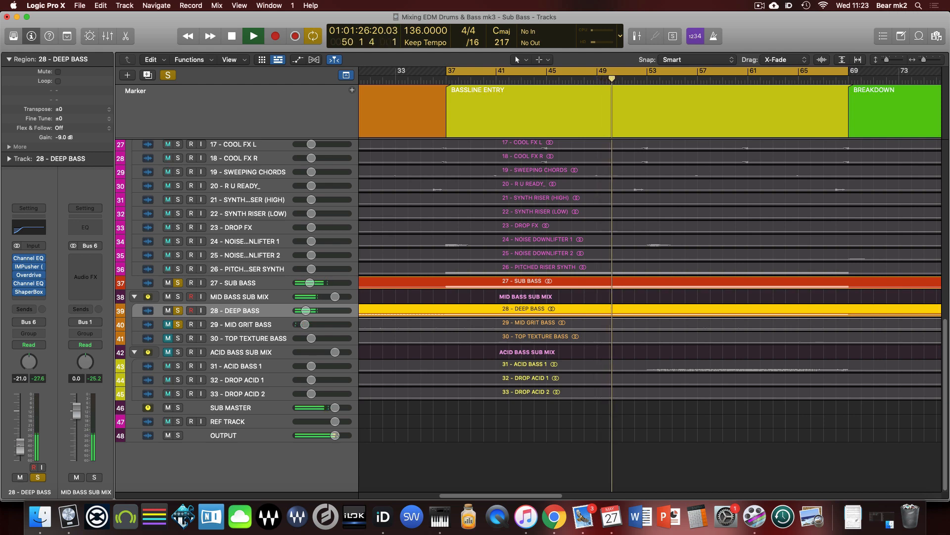
left_click_drag(21, 452, 22, 450)
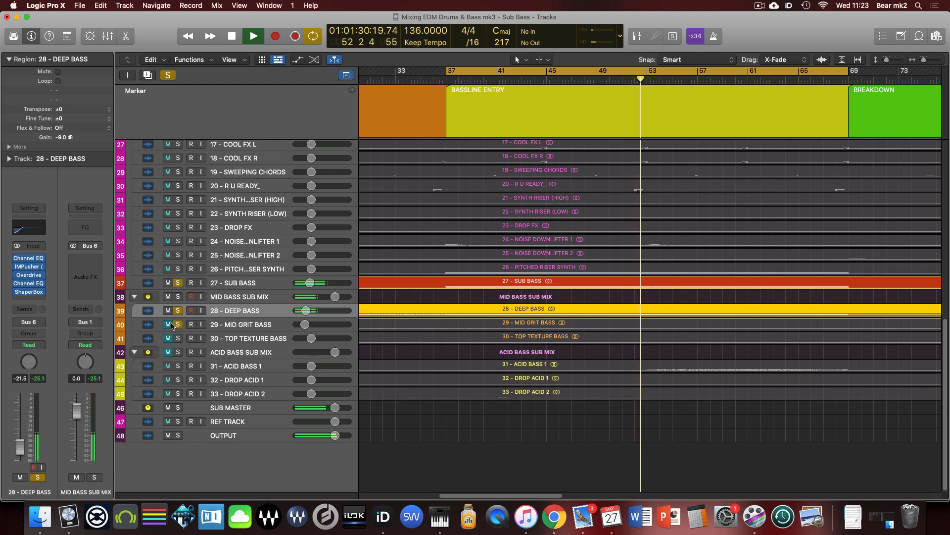
left_click(169, 325)
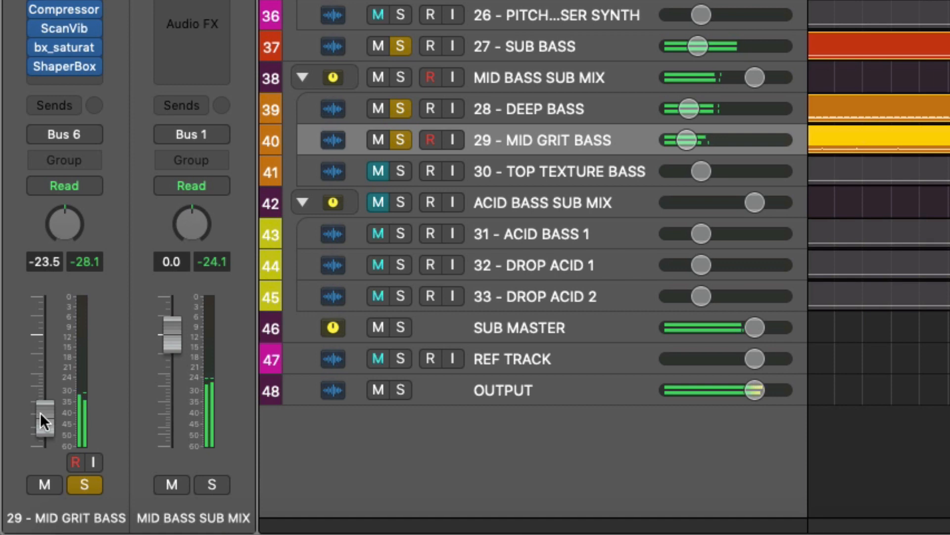
- Raise the MID GRIT BASS fader to -22.0 dB and the DEEP BASS fader to -17.6 dB
left_click_drag(40, 412, 40, 409)
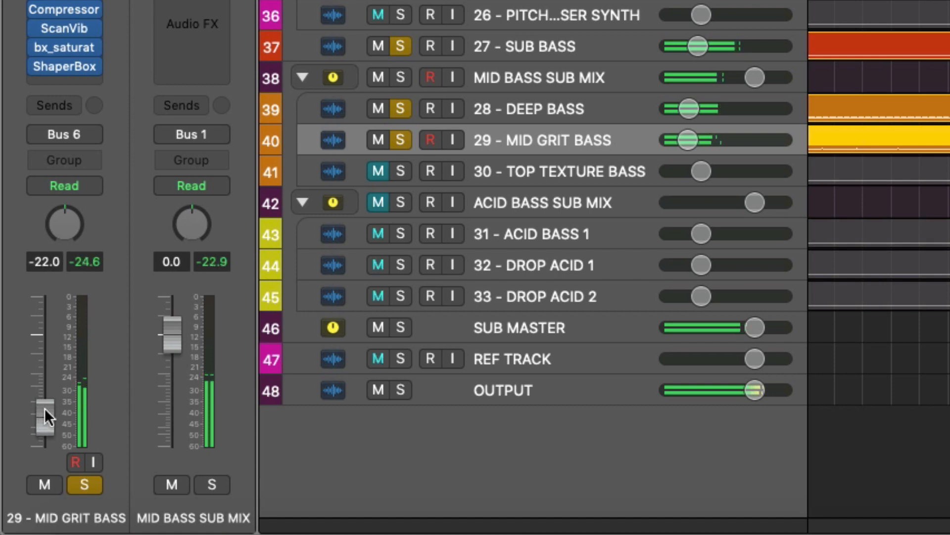
left_click_drag(45, 416, 51, 417)
key("Up")
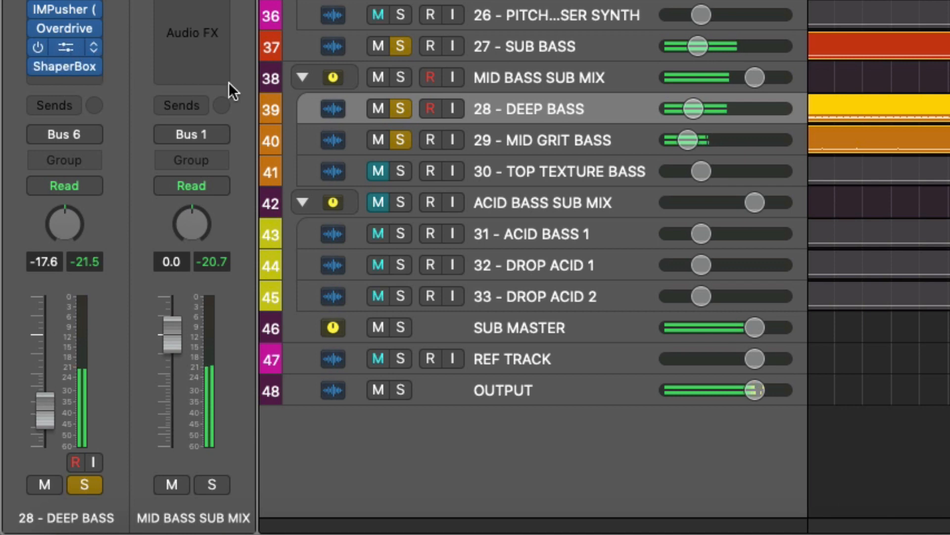
- In DEEP BASS's Channel EQ after Overdrive, cut the 195 Hz band to -7.1 dB and move the 100 Hz, Q 0.60 band to 2780 Hz at -1.6 dB
left_click(65, 48)
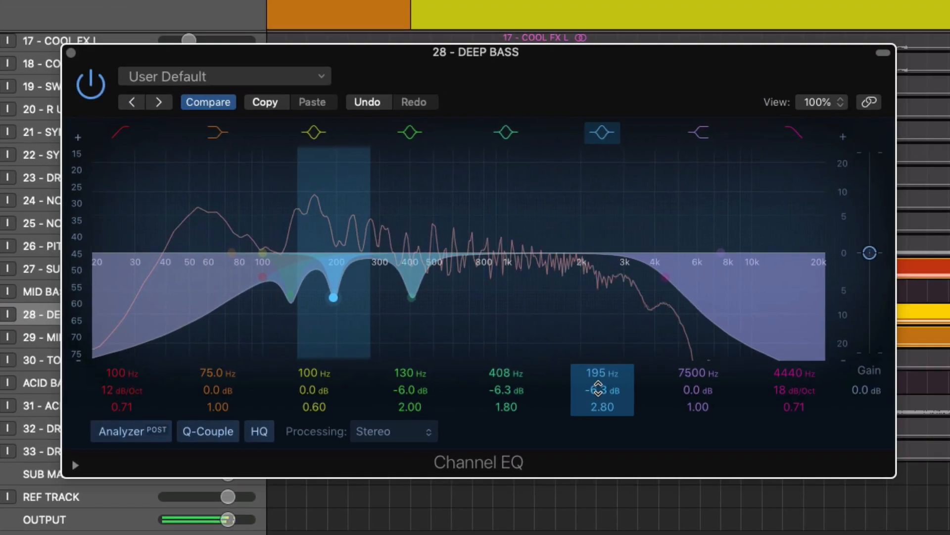
left_click_drag(599, 389, 599, 393)
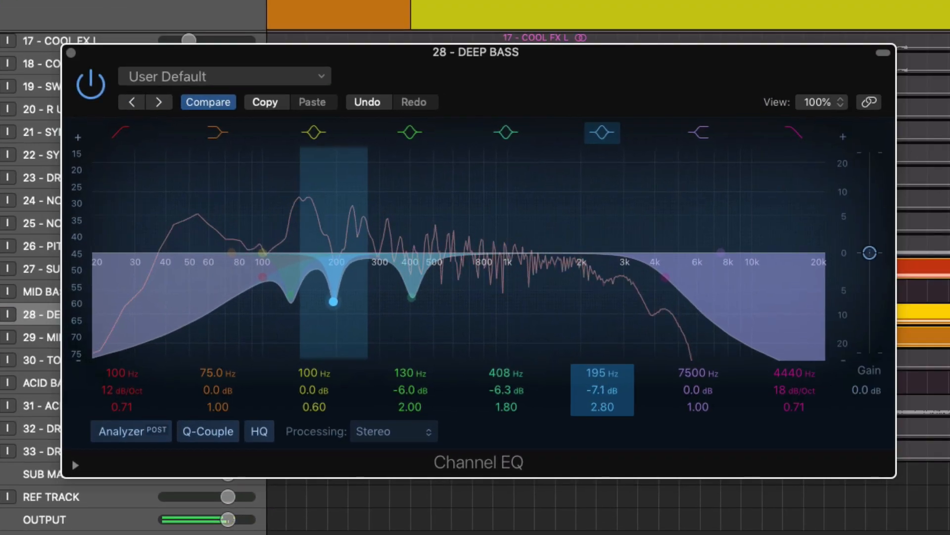
left_click(498, 372)
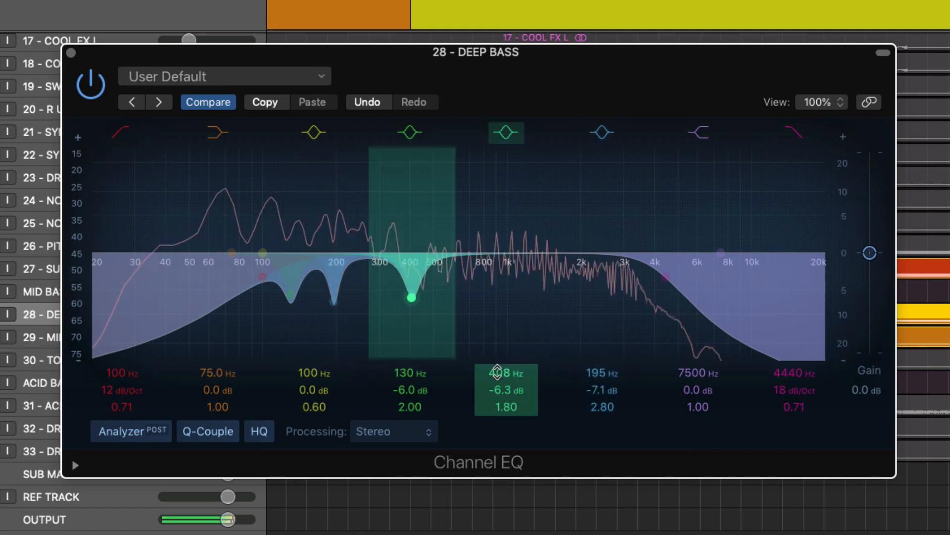
left_click_drag(263, 253, 615, 267)
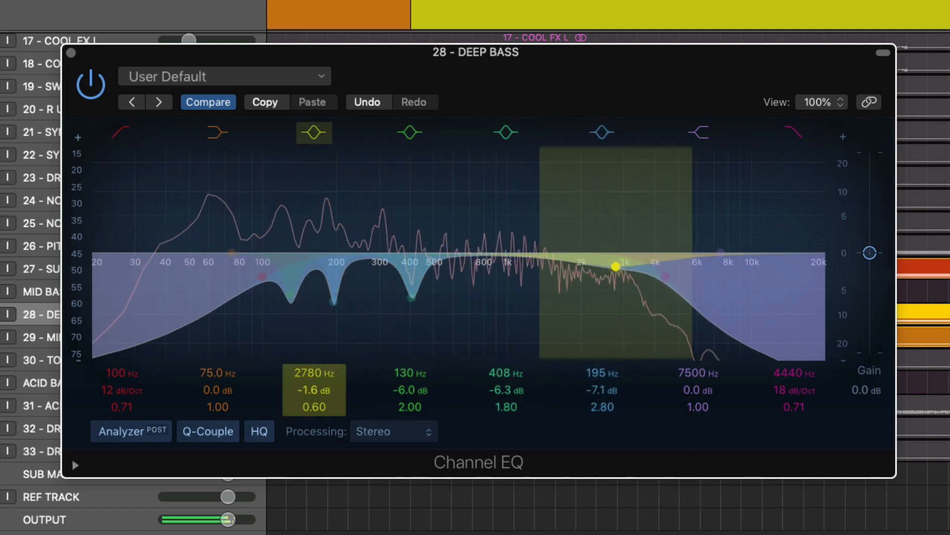
- Set the 2780 Hz band of the DEEP BASS Channel EQ to -2.3 dB and close the plug-in
left_click_drag(313, 390, 312, 394)
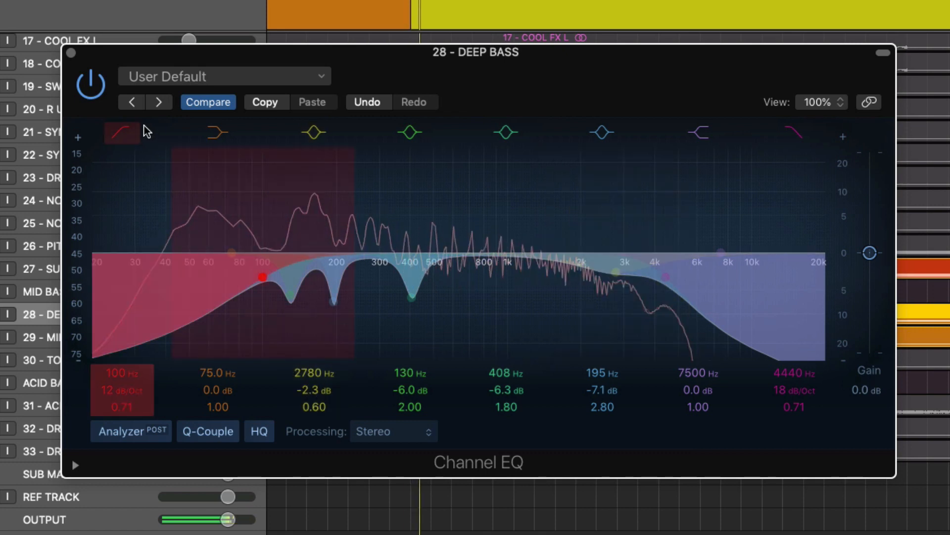
left_click(70, 52)
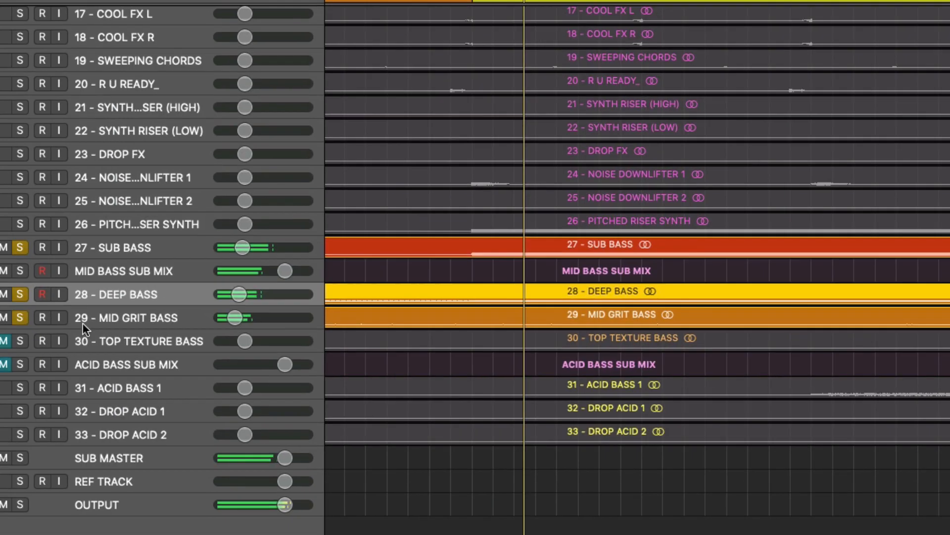
- On the MID GRIT BASS track, bypass the Console EQ and set the channel level to about -22.0 dB
left_click(63, 336)
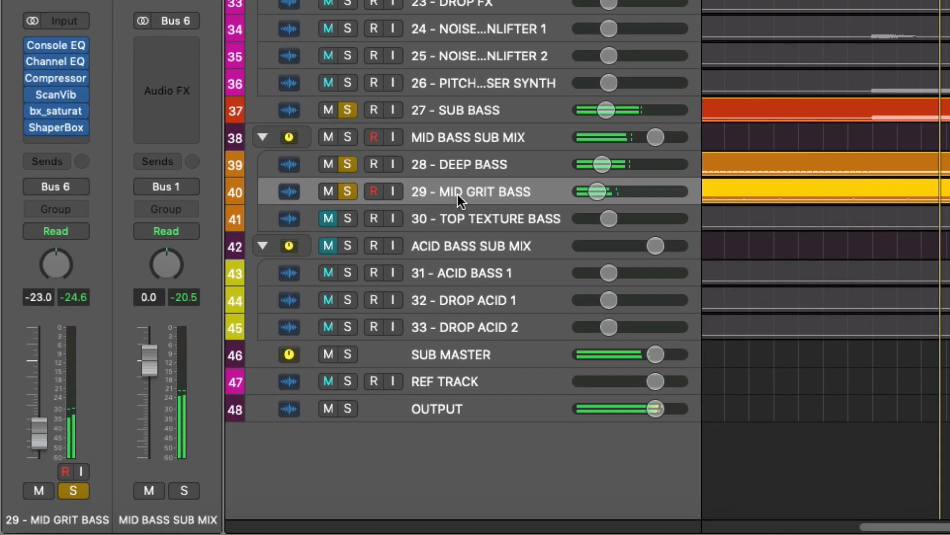
mouse_move(35, 112)
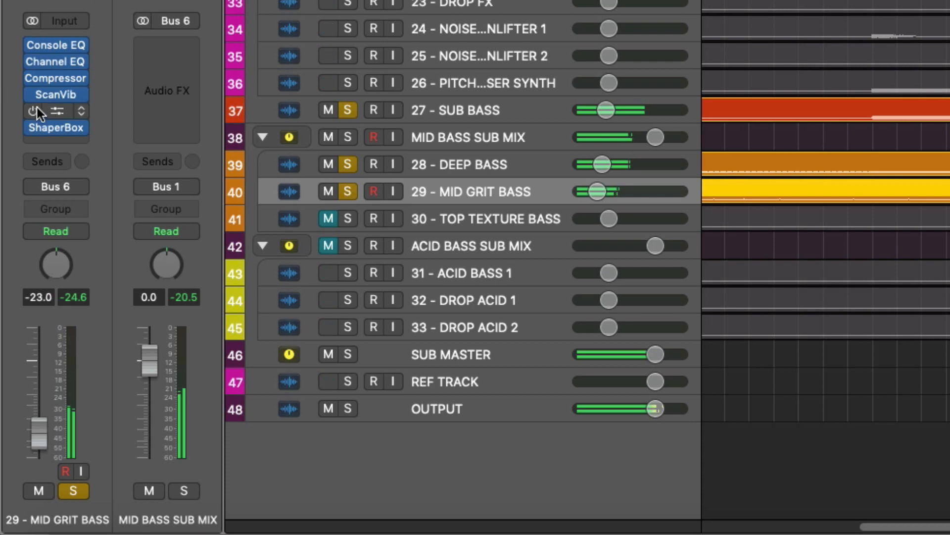
mouse_move(36, 96)
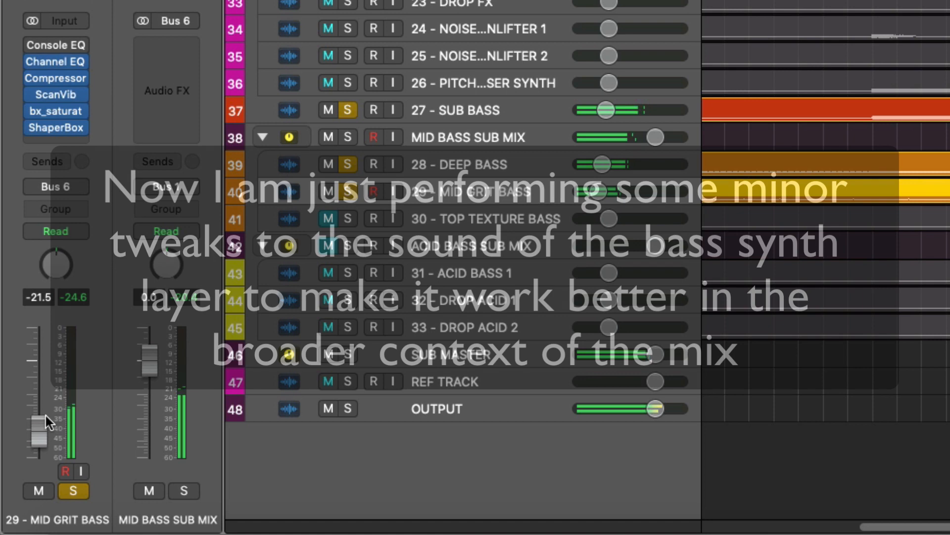
left_click_drag(38, 423, 40, 417)
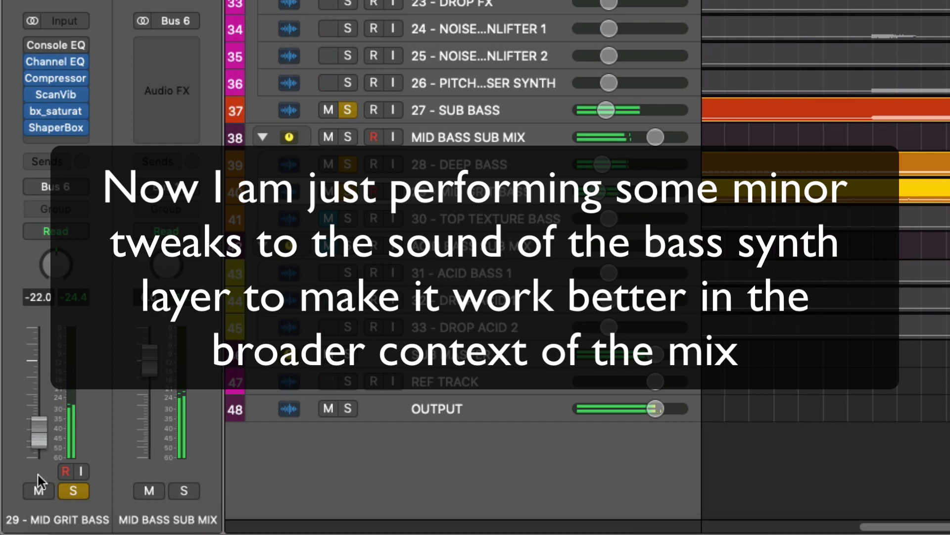
left_click(40, 490)
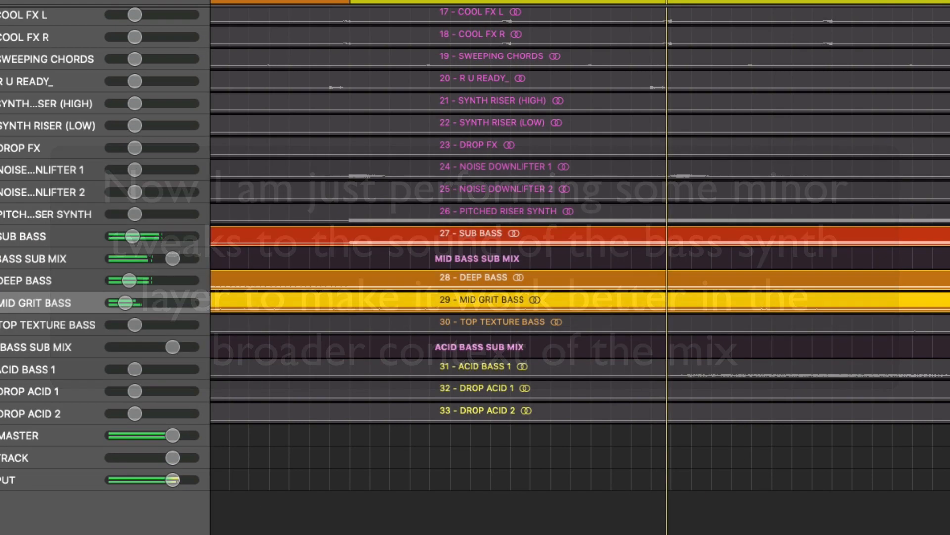
- Make the ducking in MID GRIT BASS's ShaperBox mid-band volume curve shallower by raising its start to just above -6 dB and its early points
left_click(56, 127)
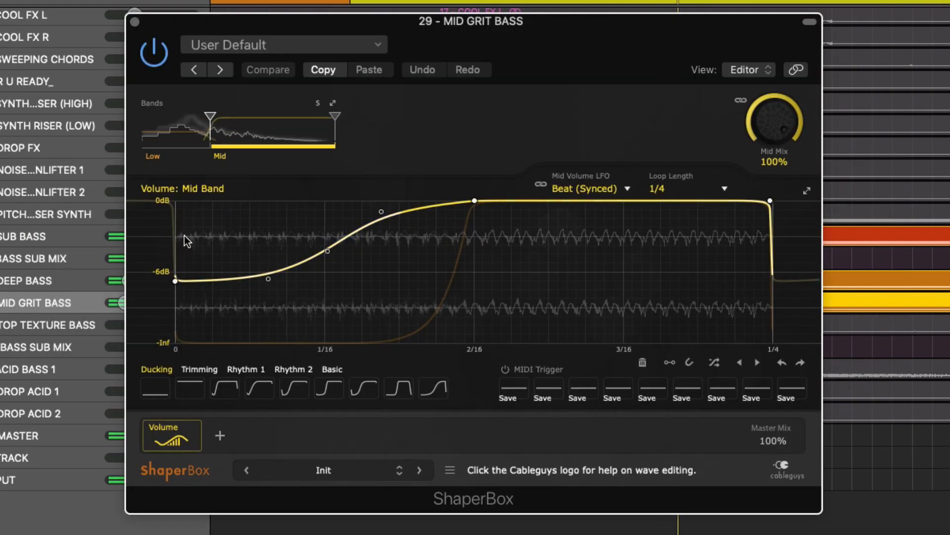
left_click_drag(175, 281, 175, 263)
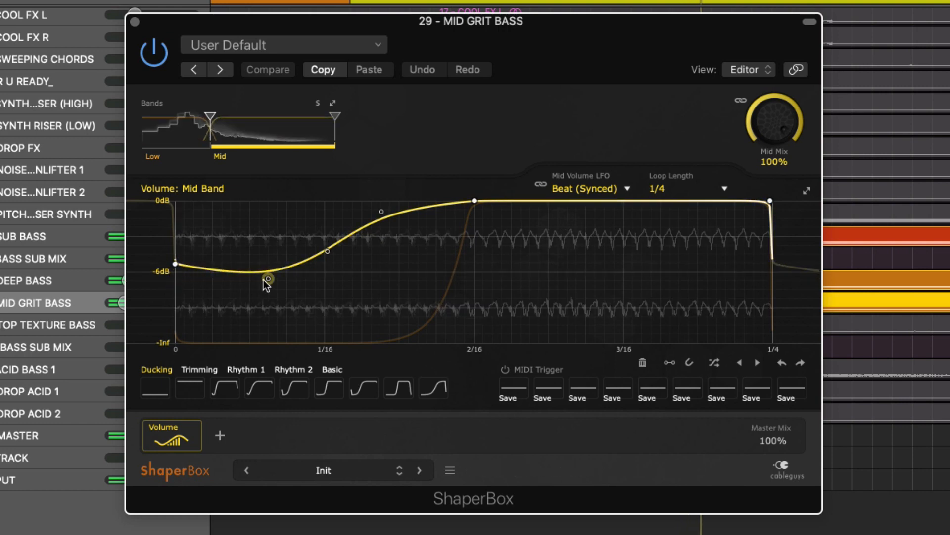
left_click_drag(268, 279, 265, 260)
left_click_drag(327, 251, 327, 235)
left_click_drag(176, 264, 176, 256)
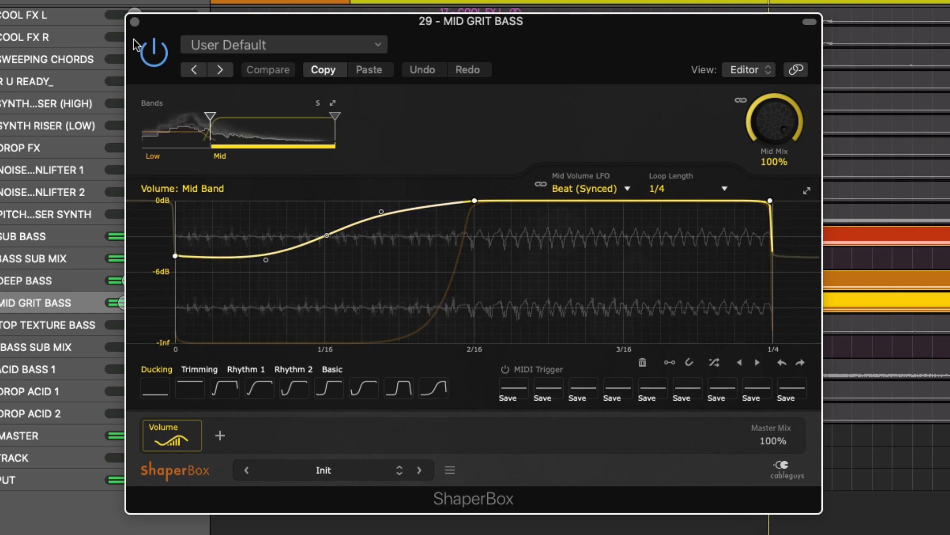
left_click(134, 22)
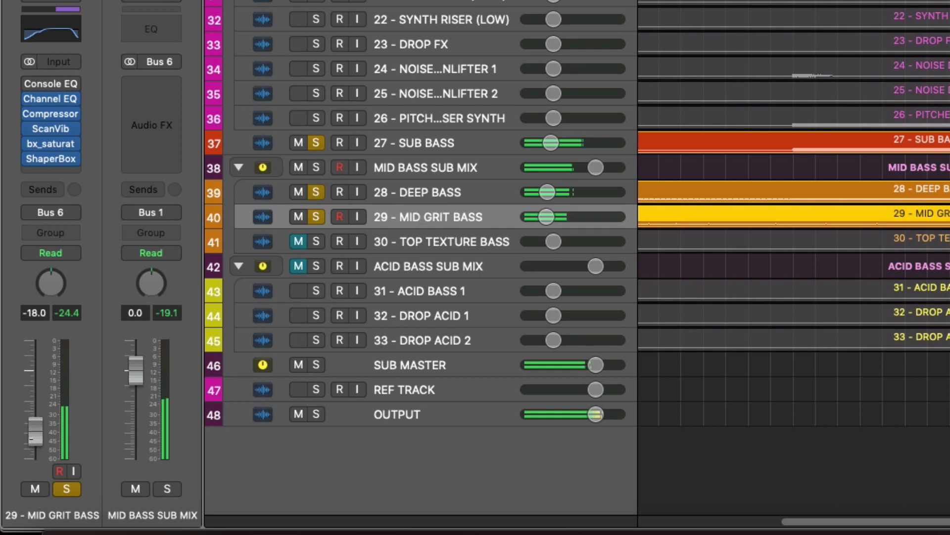
- Re-enable the Console EQ on MID GRIT BASS and set its Side high gain to 1.1 dB
left_click(31, 81)
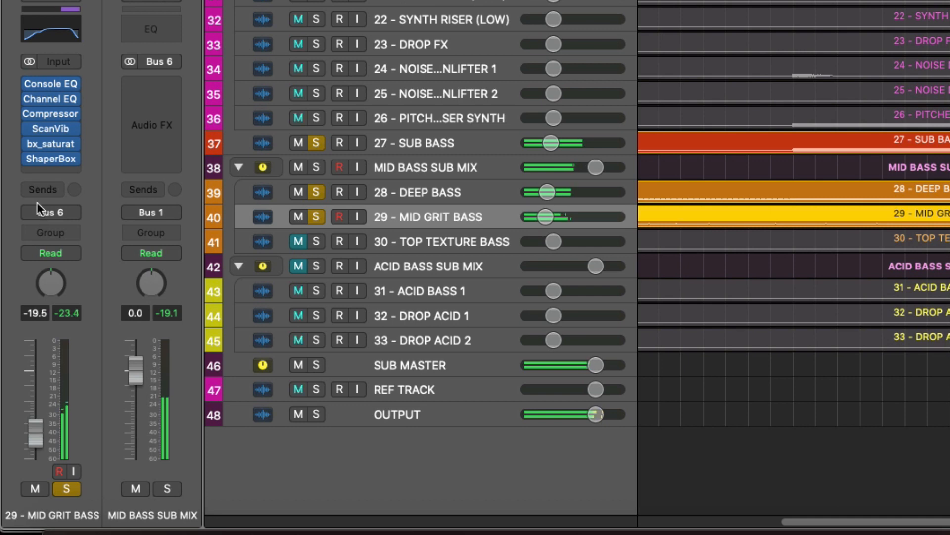
left_click(49, 83)
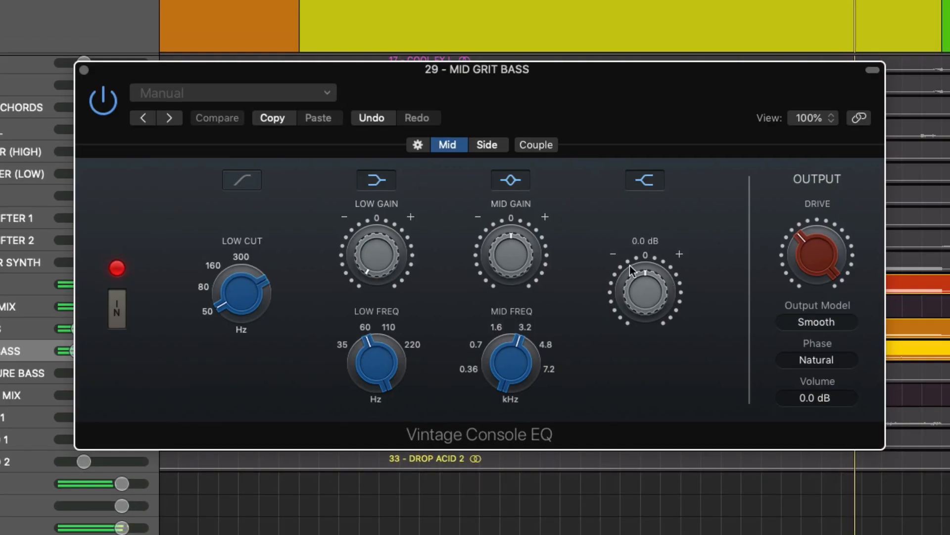
scroll(650, 286, "down", 3)
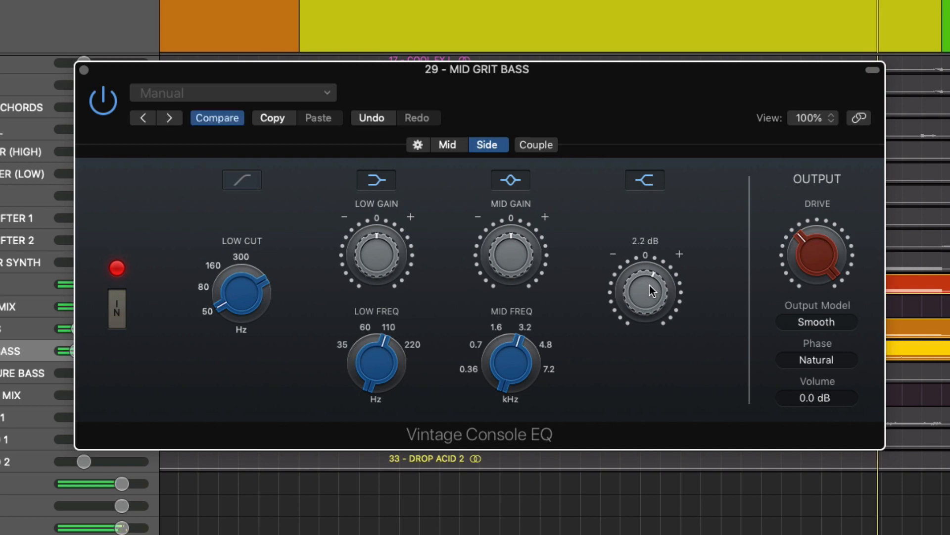
scroll(649, 287, "down", 6)
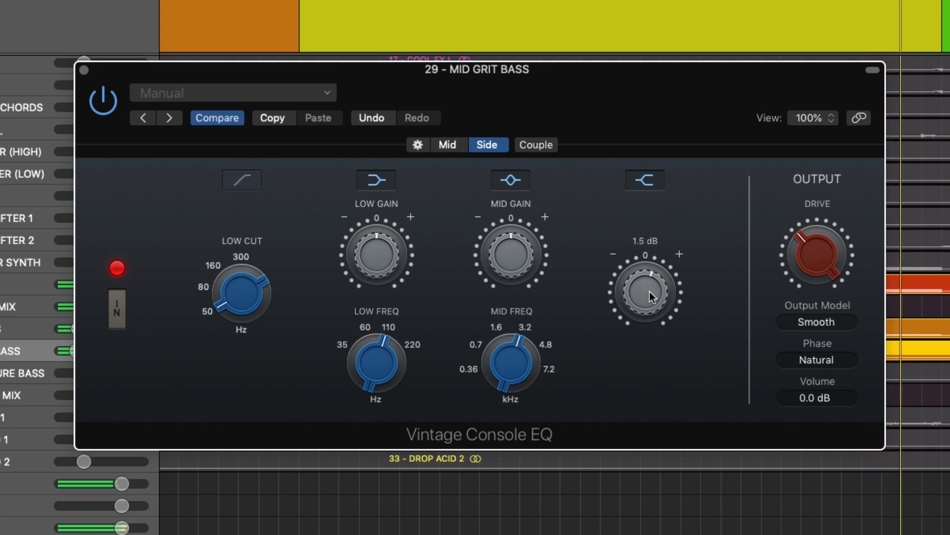
left_click_drag(649, 292, 649, 294)
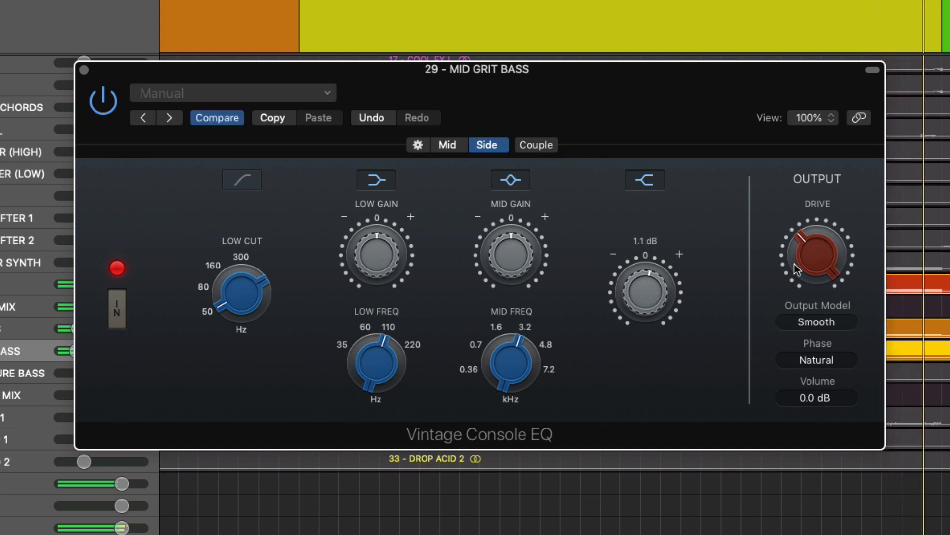
- Reduce the output drive of the Vintage Console EQ on MID GRIT BASS and close the plug-in
left_click_drag(813, 249, 811, 260)
mouse_move(647, 282)
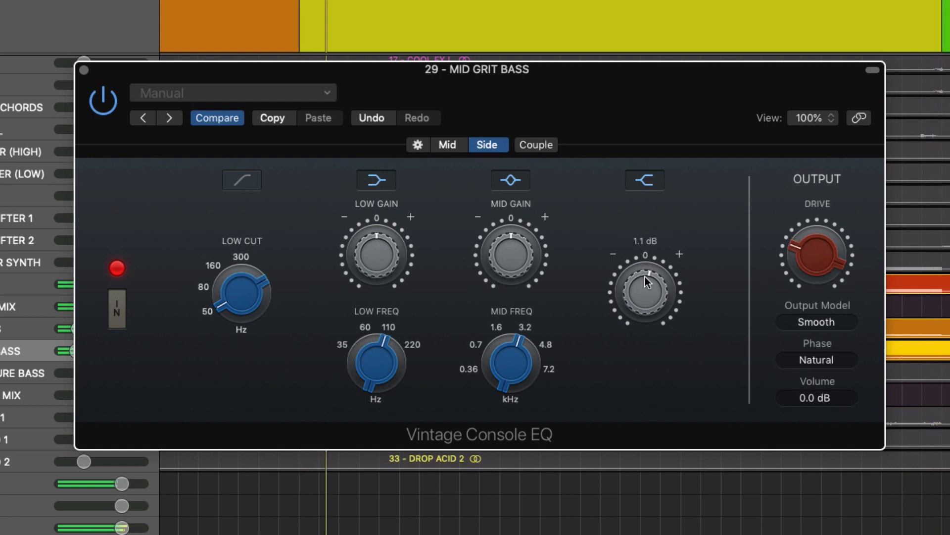
mouse_move(797, 250)
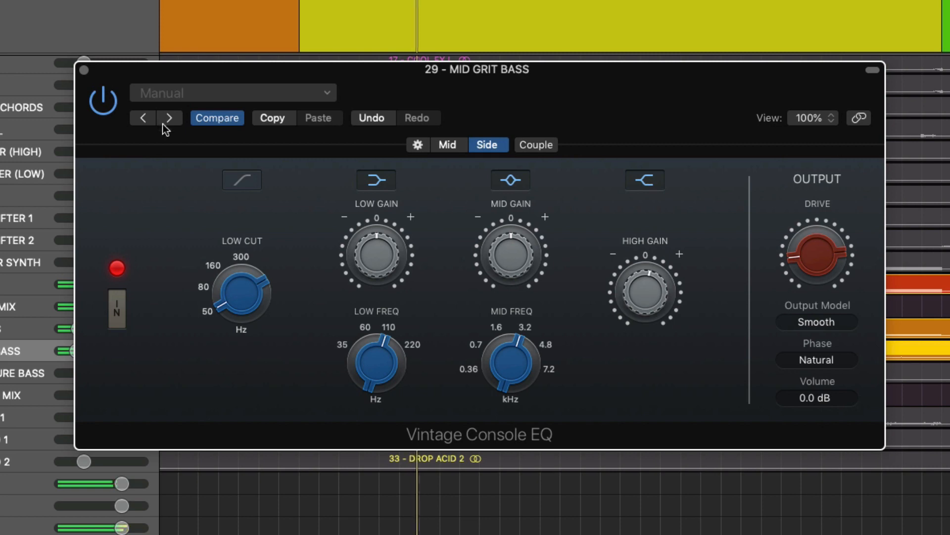
left_click(84, 69)
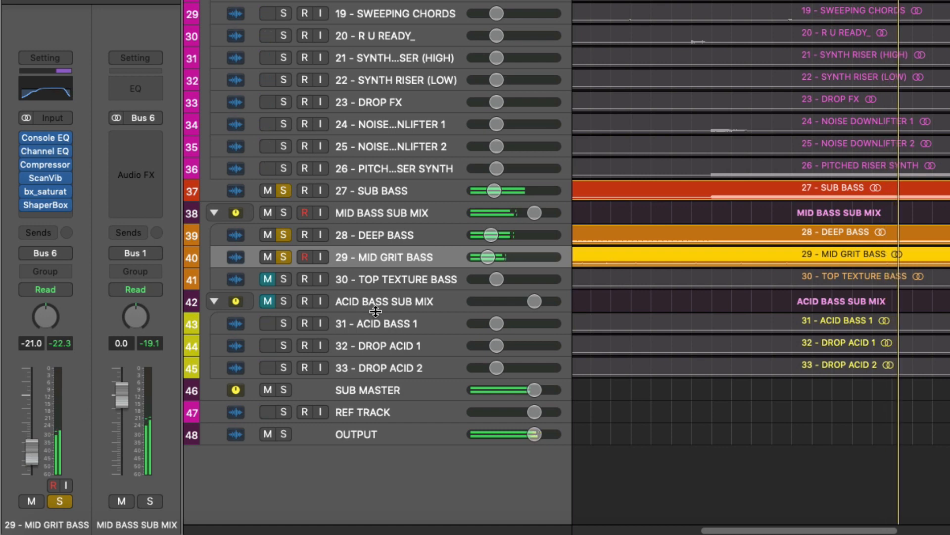
- Clear the other solos, solo and select the TOP TEXTURE BASS track, and start playback
left_click(283, 257, "alt")
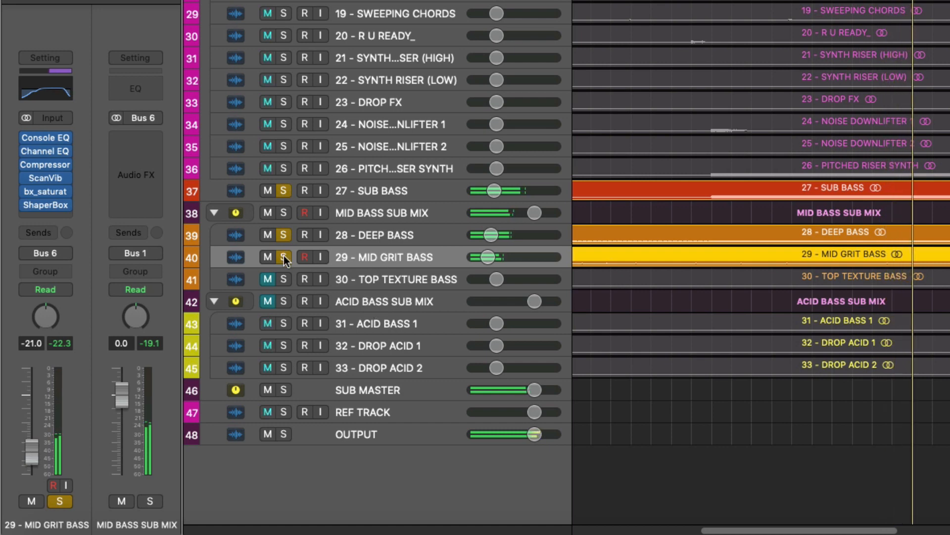
left_click(284, 278)
left_click(407, 277)
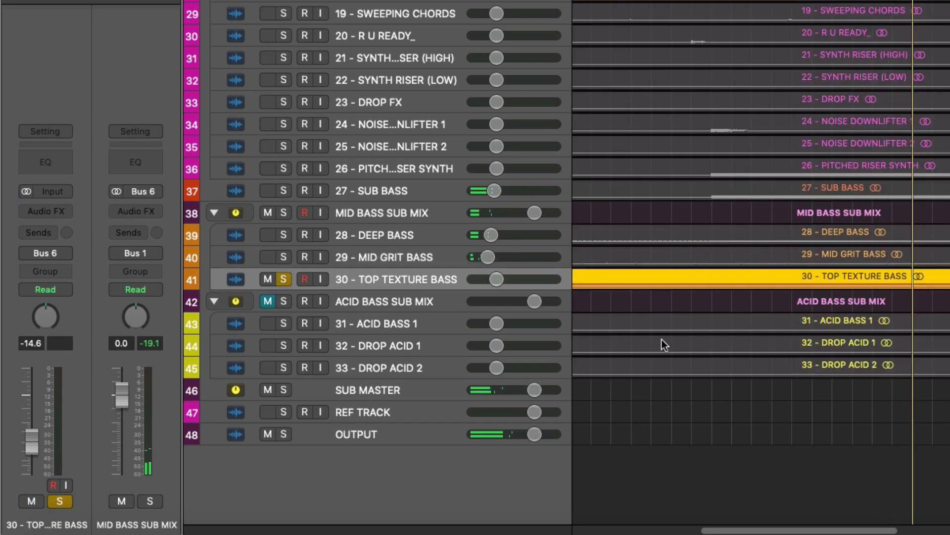
key("super+Down")
key("super+Down")
key("super+Down")
key("super+Down")
key("super+Down")
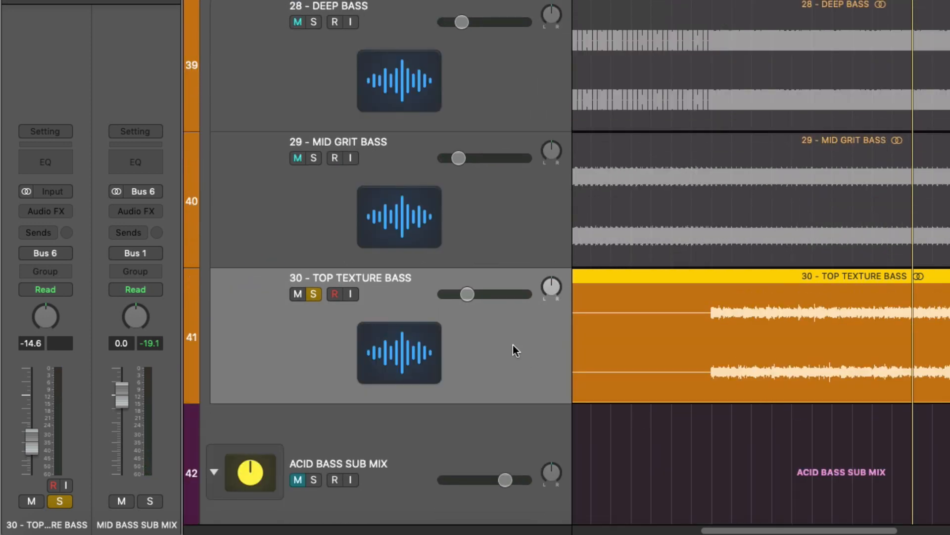
key("space")
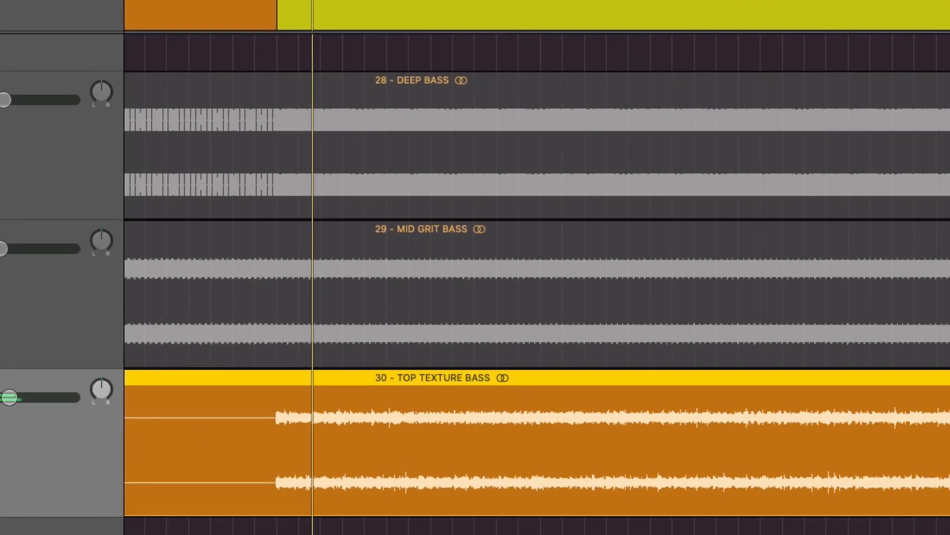
- Add a Channel EQ to TOP TEXTURE BASS and enable its low cut with a 12 dB/Oct slope
left_click(1, 198)
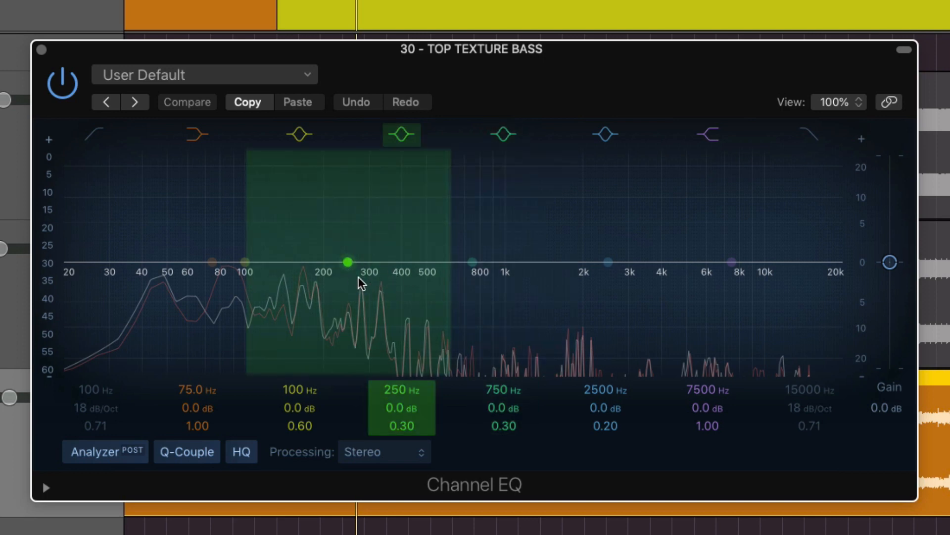
left_click(96, 134)
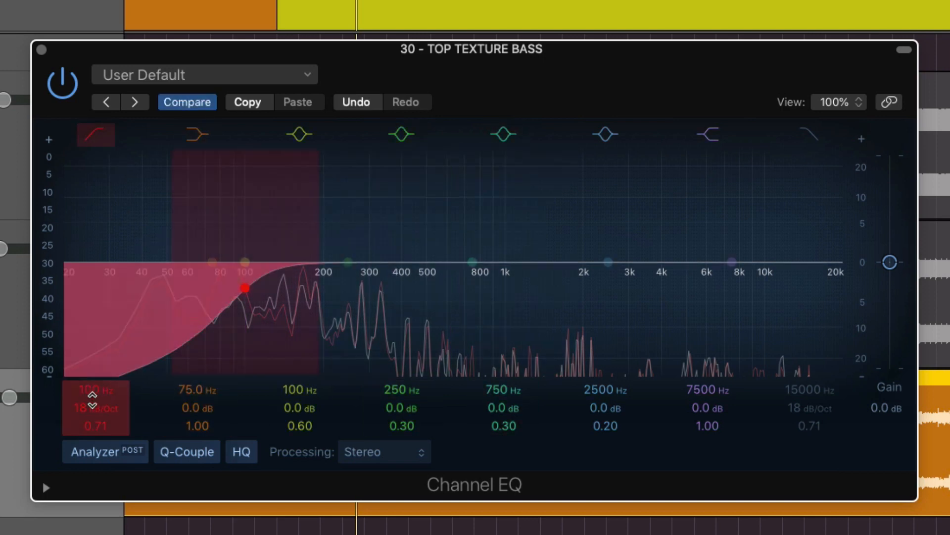
double_click(97, 407)
type("12")
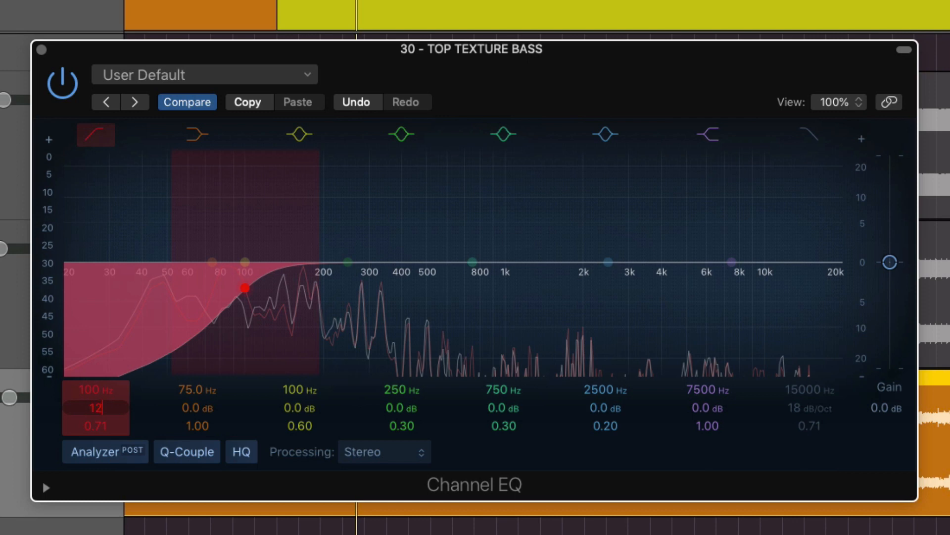
key("Return")
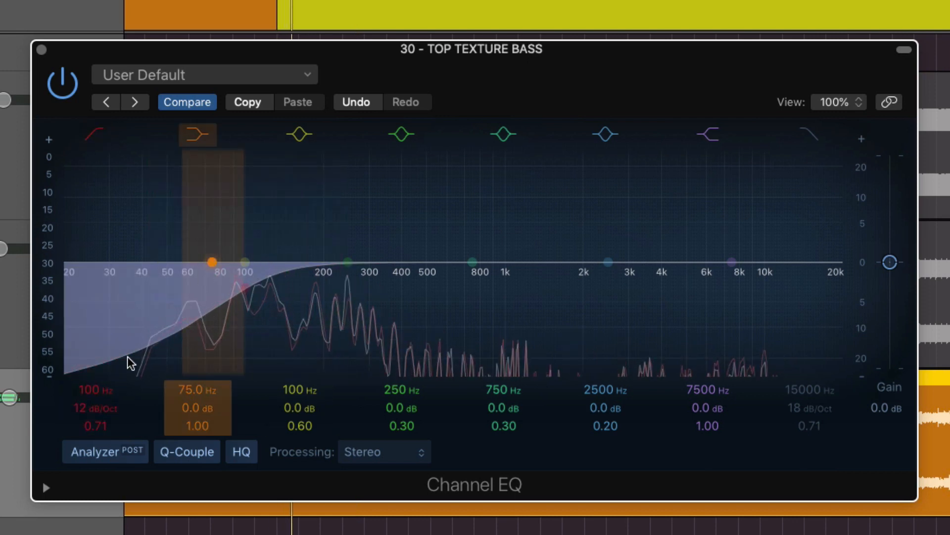
- Set the Channel EQ's low-cut frequency to 169 Hz and shift the analyzer scale to range from 25 to 85
left_click_drag(127, 361, 312, 287)
left_click_drag(78, 376, 78, 381)
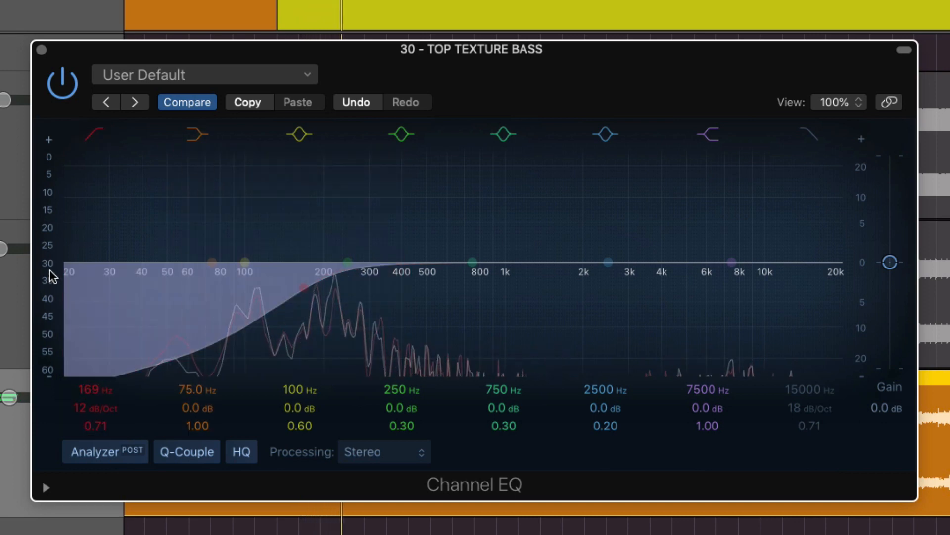
left_click_drag(50, 271, 41, 163)
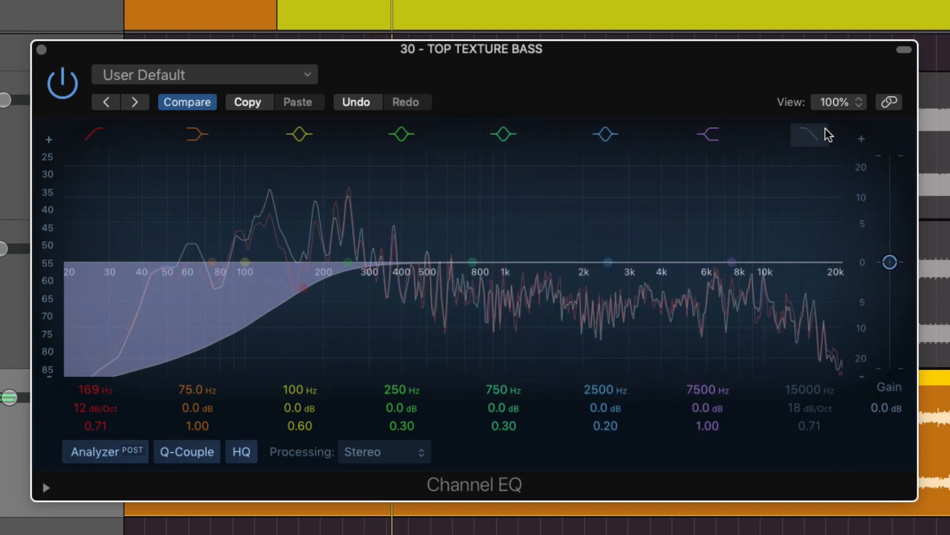
- Enable the high cut at 8800 Hz, set the green bell band to -6.7 dB at 296 Hz, and close the EQ
left_click(812, 132)
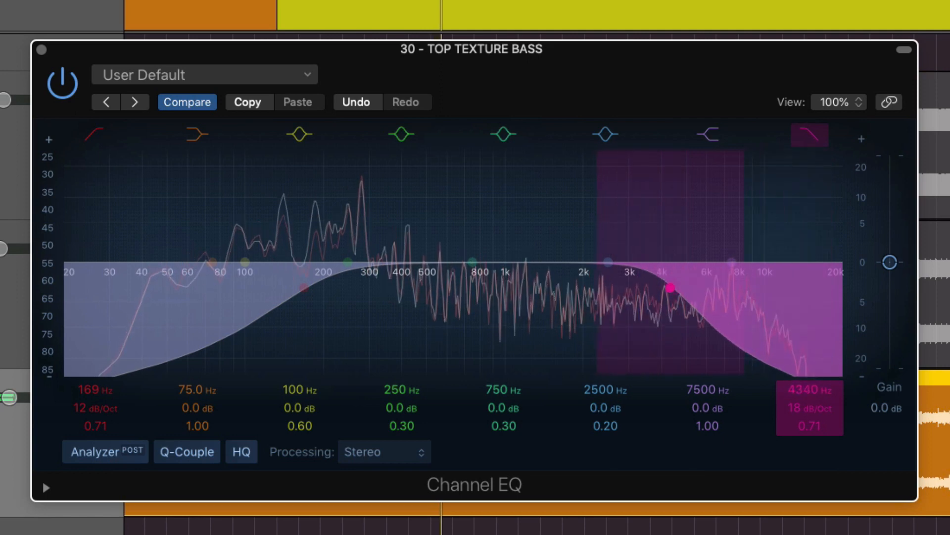
left_click_drag(629, 287, 750, 288)
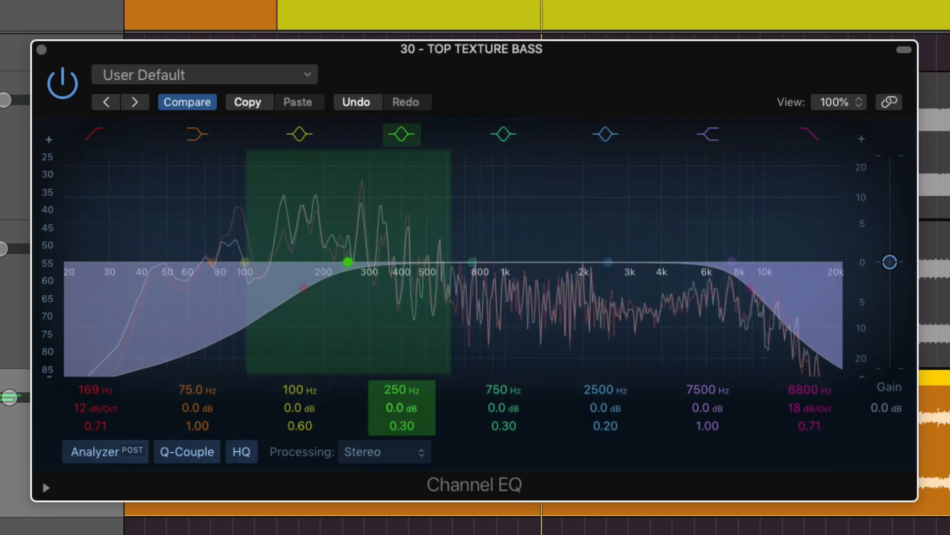
left_click_drag(348, 261, 367, 311)
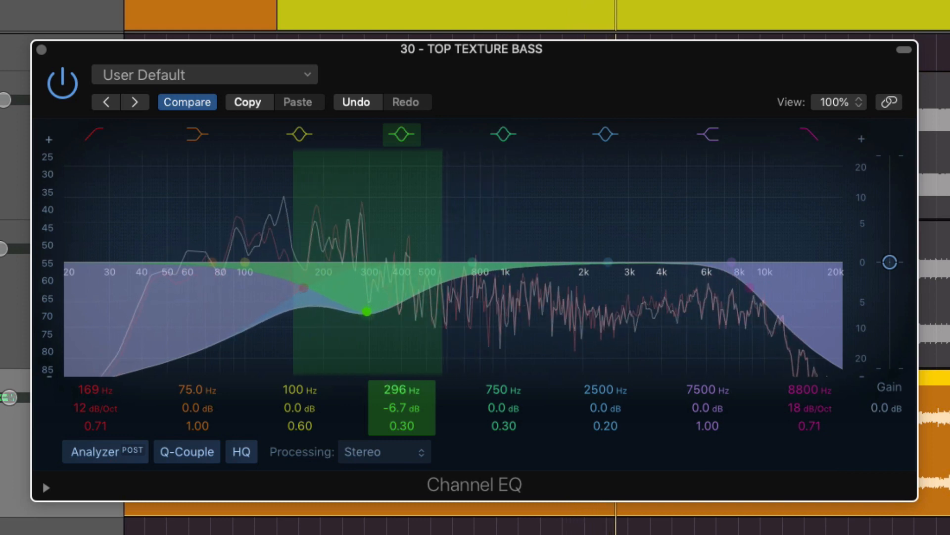
left_click(41, 49)
- Solo the MID GRIT BASS and DEEP BASS tracks together with TOP TEXTURE BASS
left_click(82, 241)
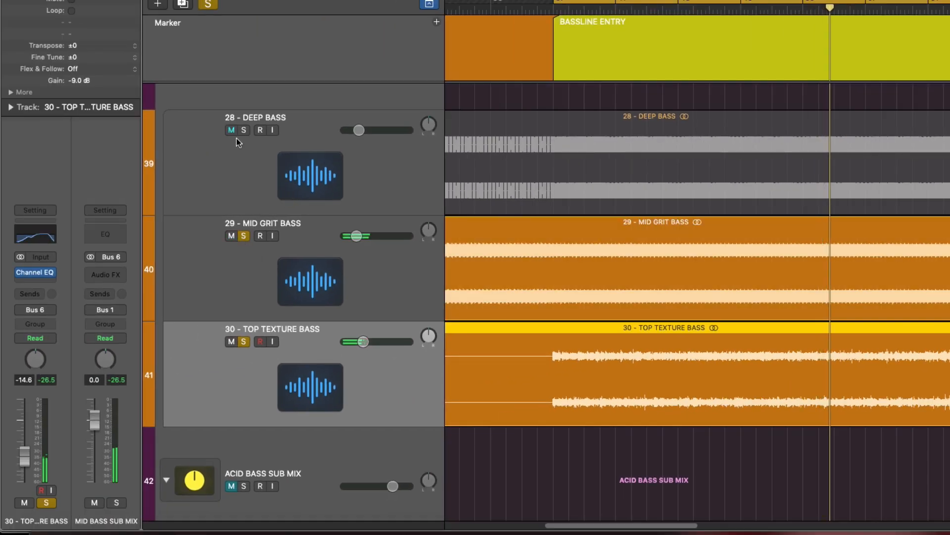
left_click(83, 118)
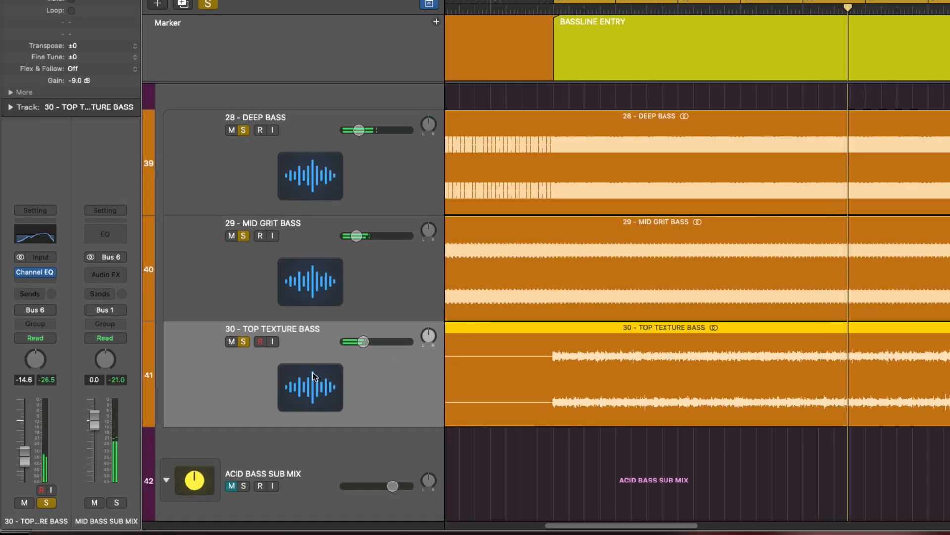
- Insert ShaperBox in stereo after the Channel EQ on TOP TEXTURE BASS and close its window
left_click(31, 275)
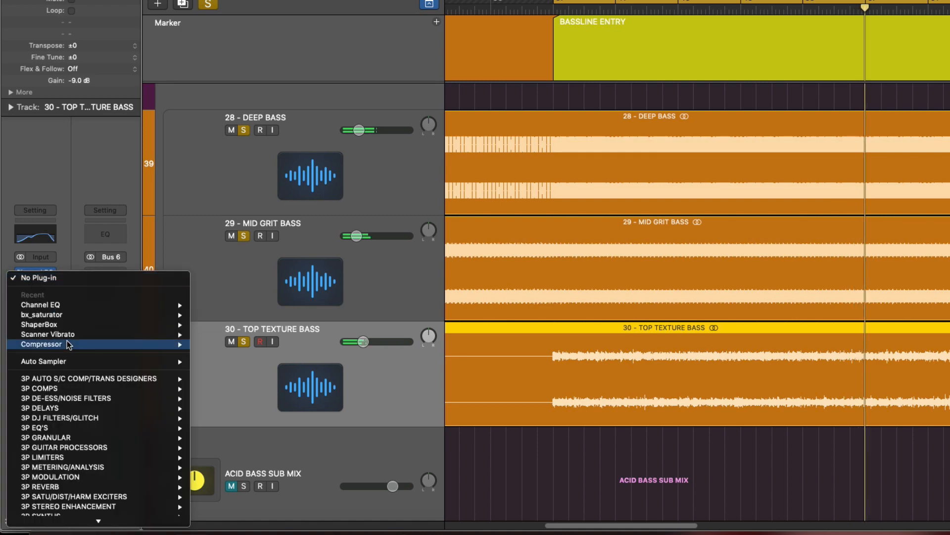
mouse_move(66, 317)
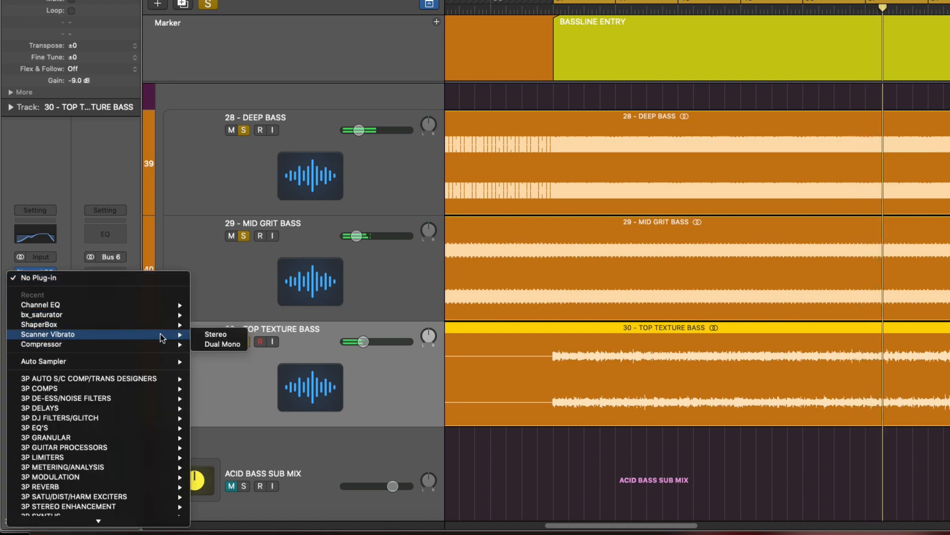
mouse_move(103, 328)
left_click(218, 323)
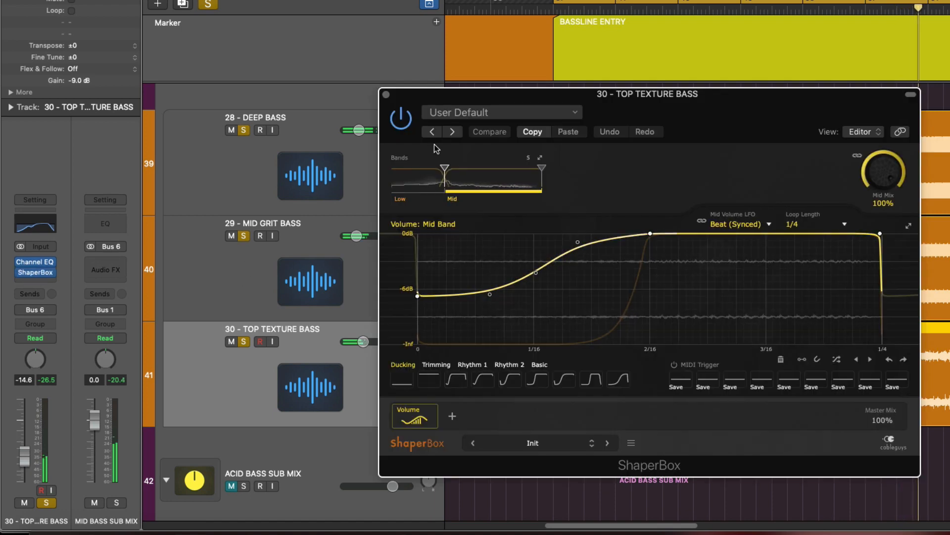
left_click(387, 94)
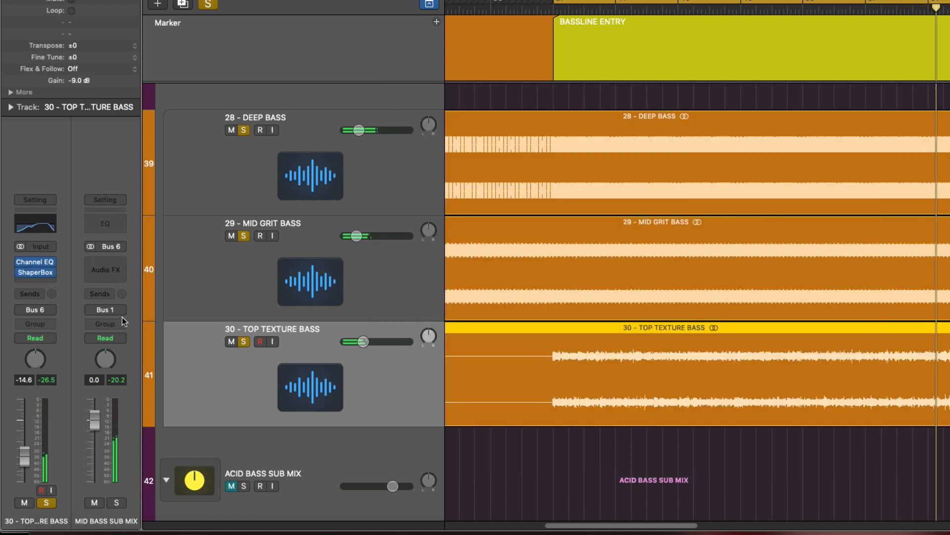
- Insert a stereo bx_saturator between Channel EQ and ShaperBox on TOP TEXTURE BASS, with Side soloed and Mono-Maker at 363 Hz
left_click_drag(37, 274, 41, 280)
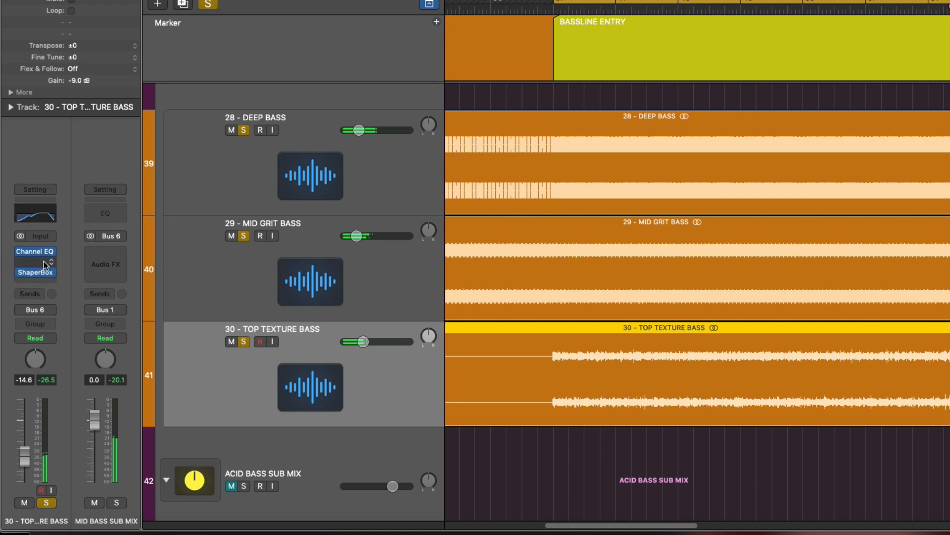
left_click(42, 261)
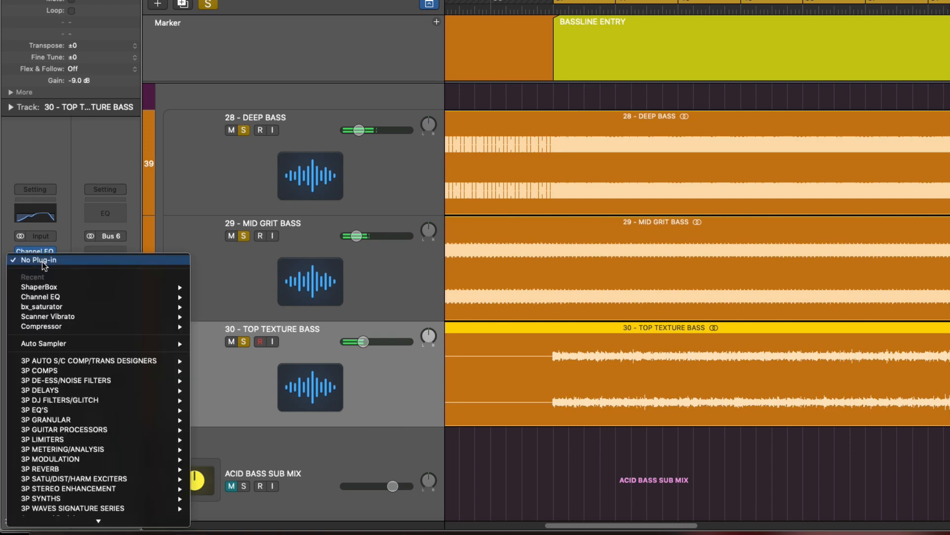
mouse_move(178, 307)
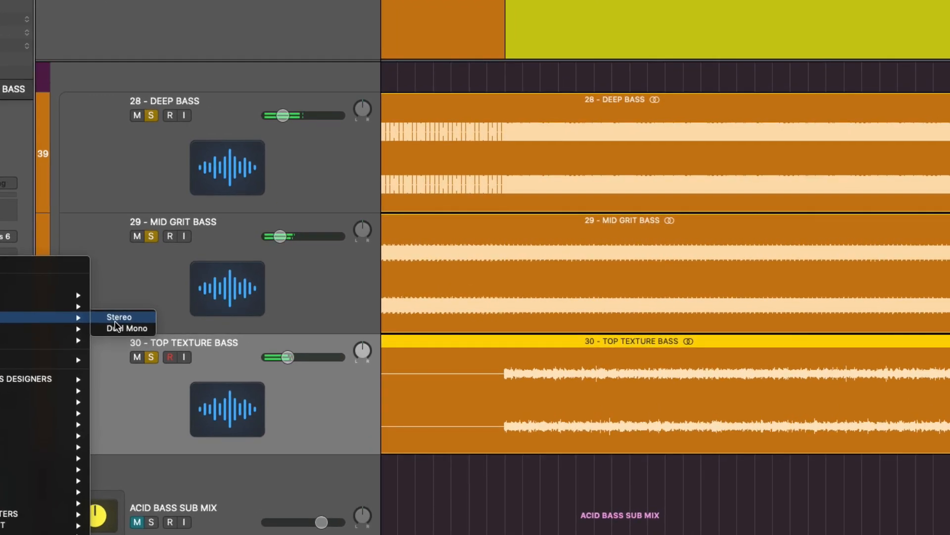
left_click(118, 320)
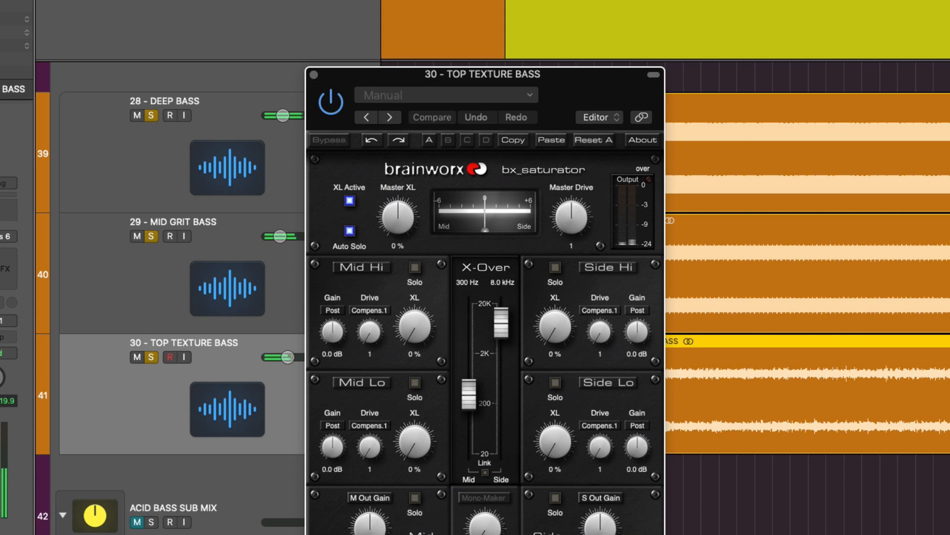
left_click_drag(541, 77, 541, 9)
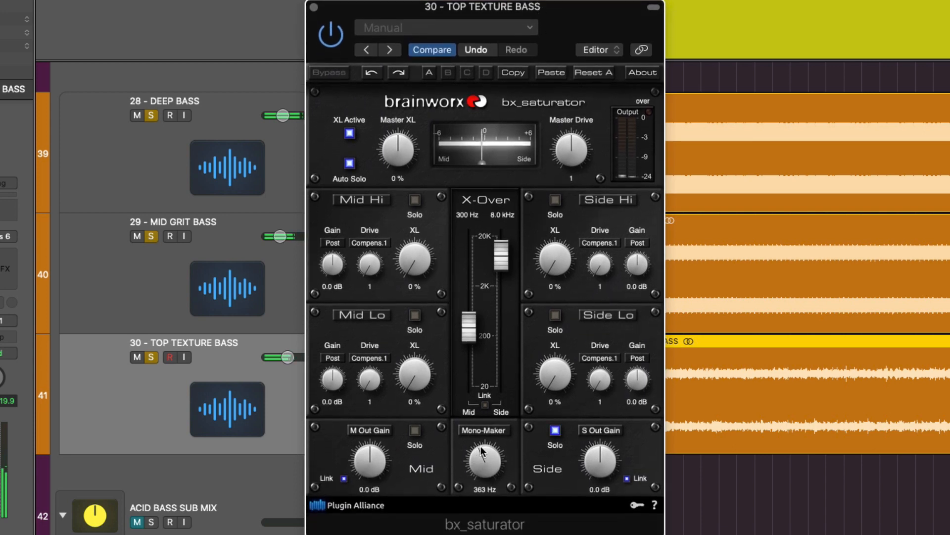
left_click_drag(483, 445, 482, 450)
left_click(313, 8)
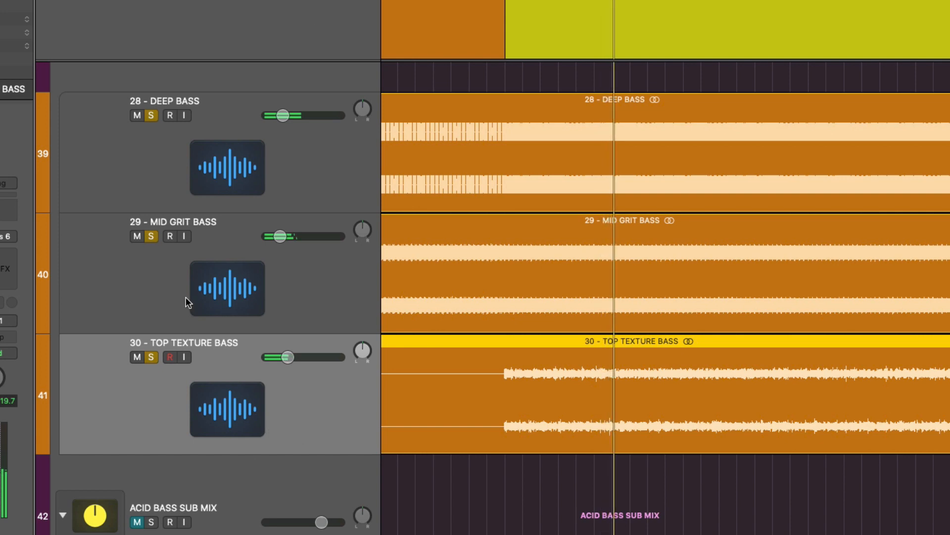
- Check the bx_saturator settings on MID GRIT BASS, close the plug-in, and play the soloed bass layers
scroll(184, 294, "up", 1)
left_click(191, 317)
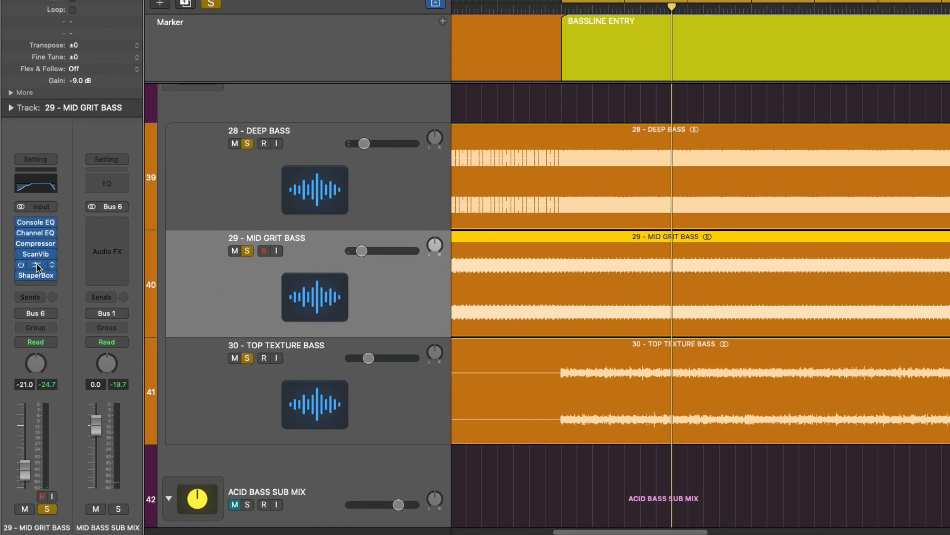
left_click(37, 268)
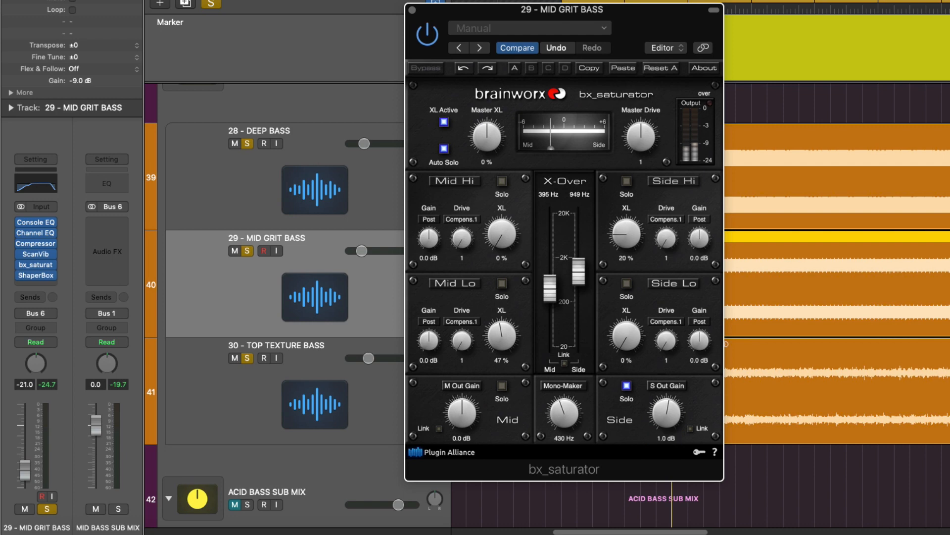
left_click(412, 10)
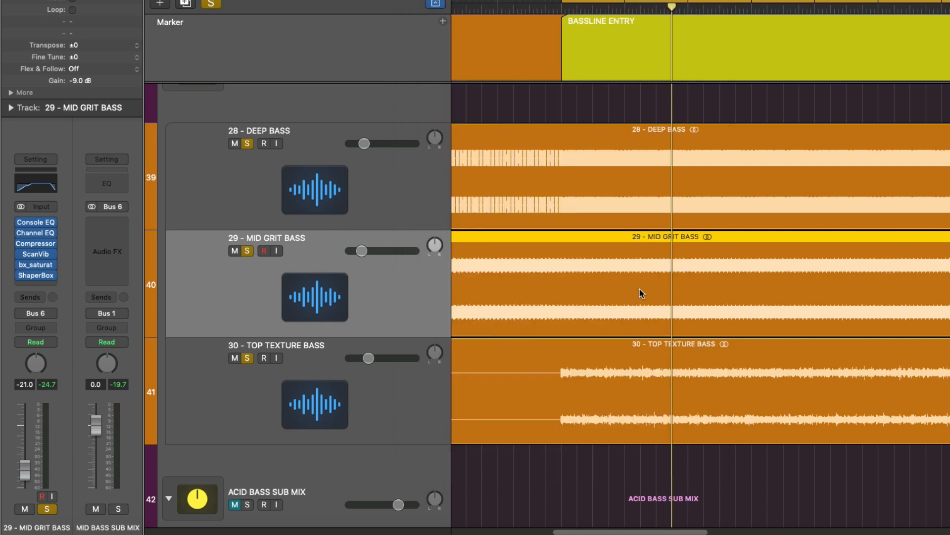
key("space")
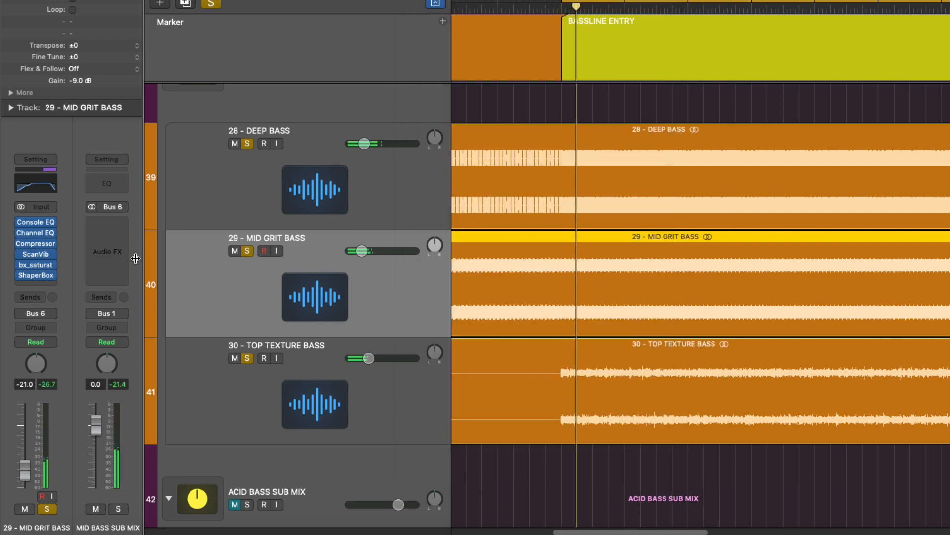
left_click(40, 259)
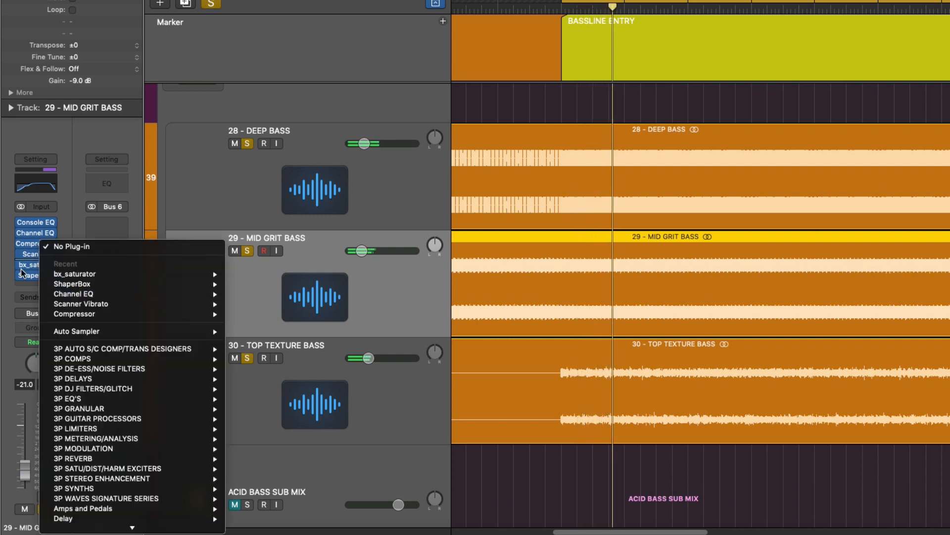
left_click(22, 273)
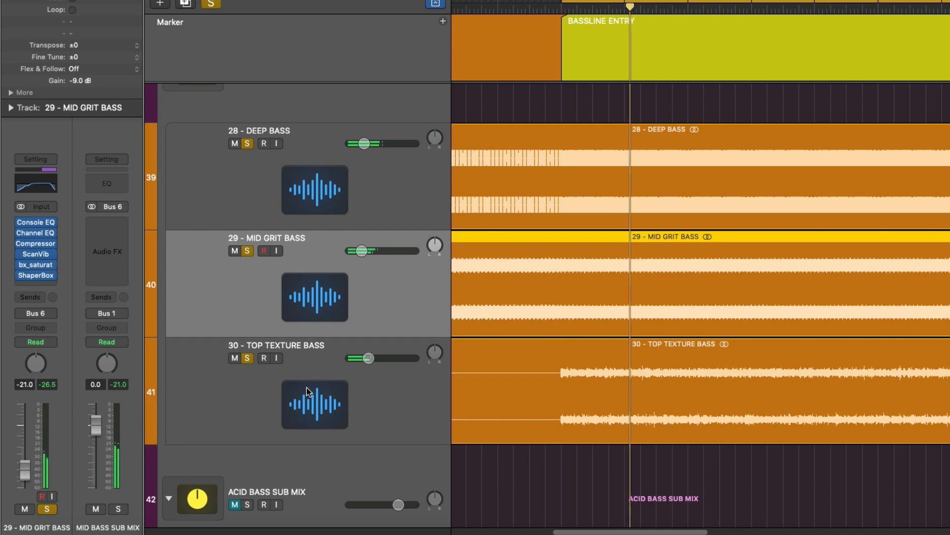
- Insert The Glue compressor in stereo on the MID BASS SUB MIX track and move its window to show all controls
scroll(325, 357, "up", 3)
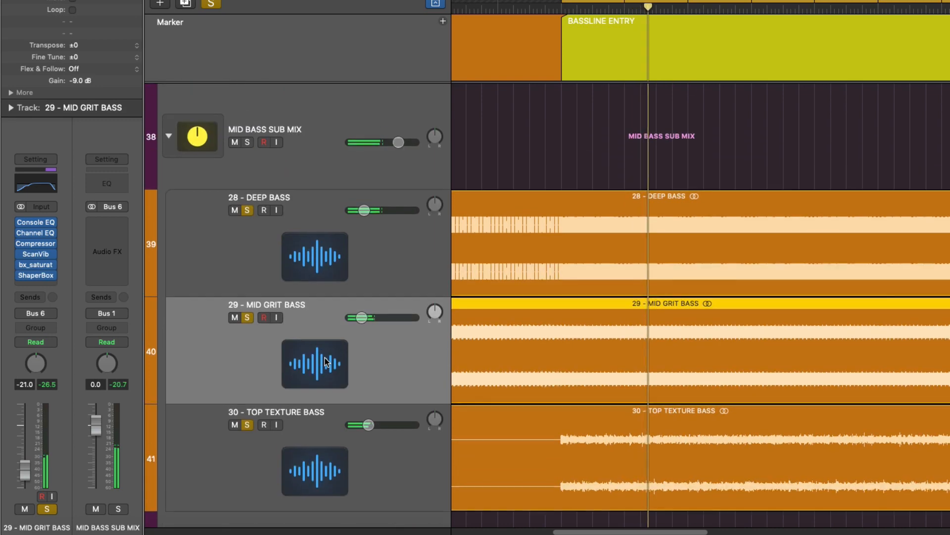
scroll(325, 361, "up", 5)
scroll(285, 436, "down", 3)
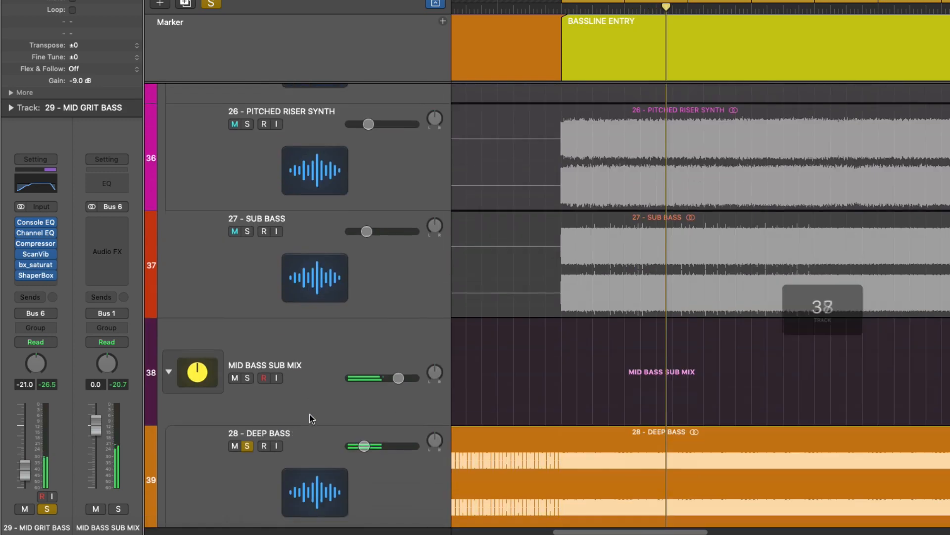
scroll(311, 418, "down", 5)
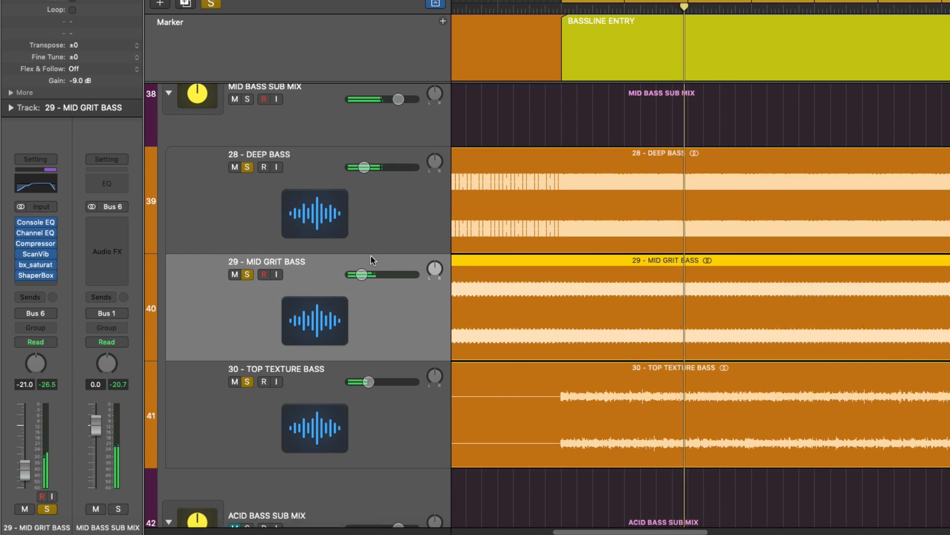
scroll(364, 337, "up", 3)
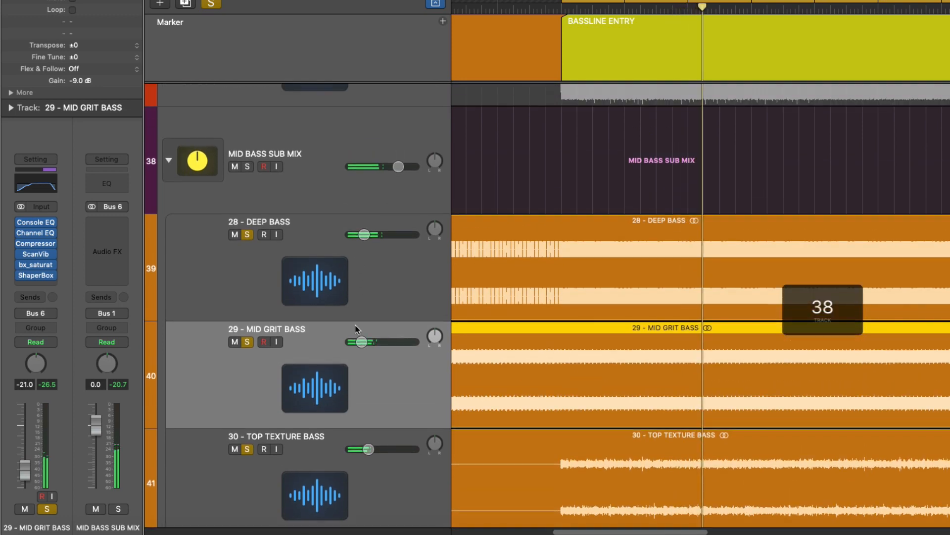
left_click(307, 171)
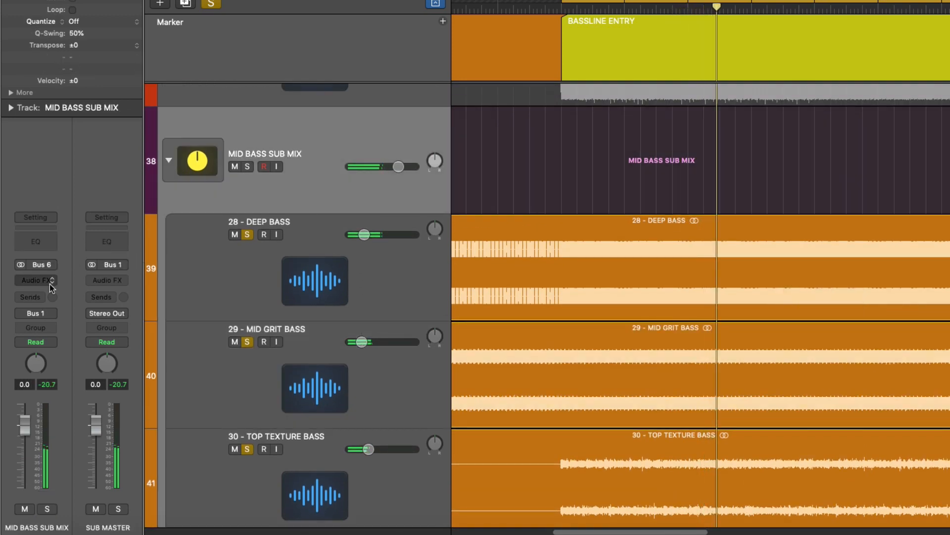
left_click(50, 284)
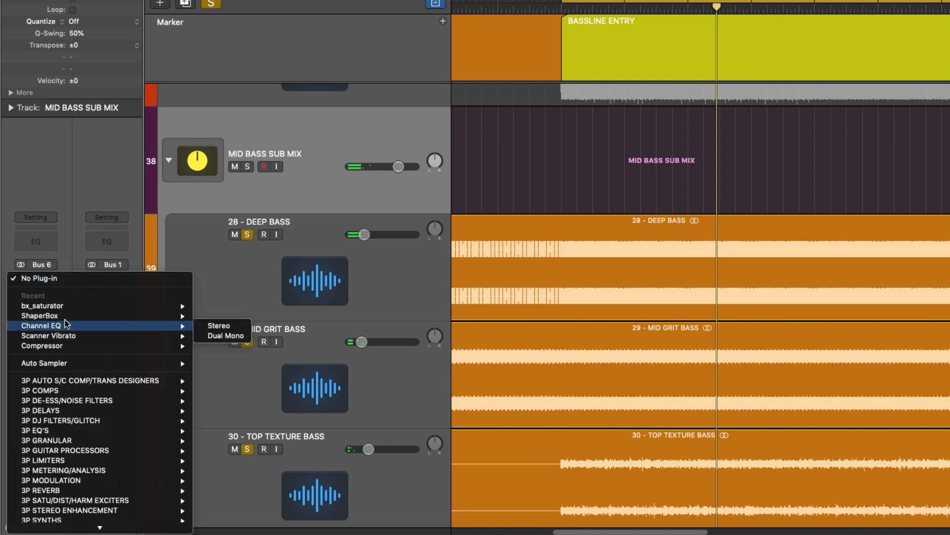
mouse_move(99, 528)
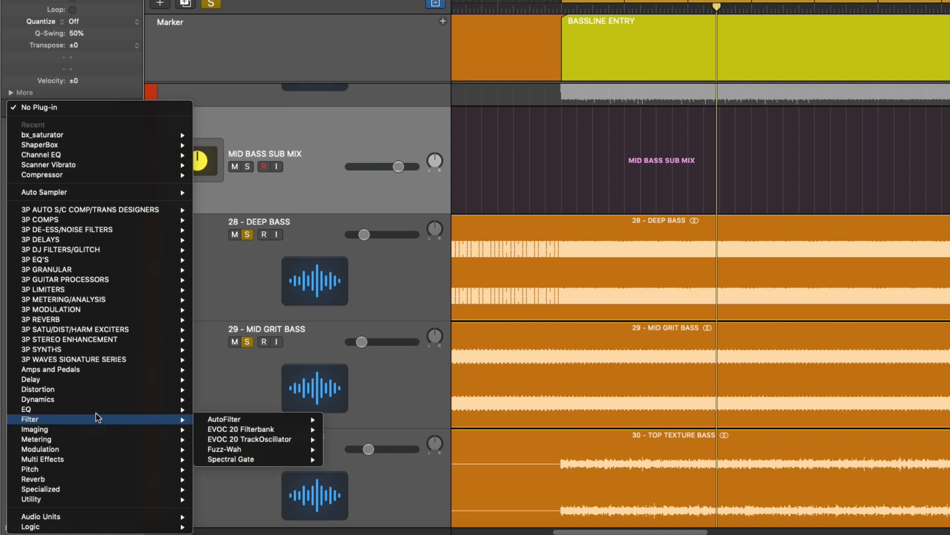
mouse_move(98, 412)
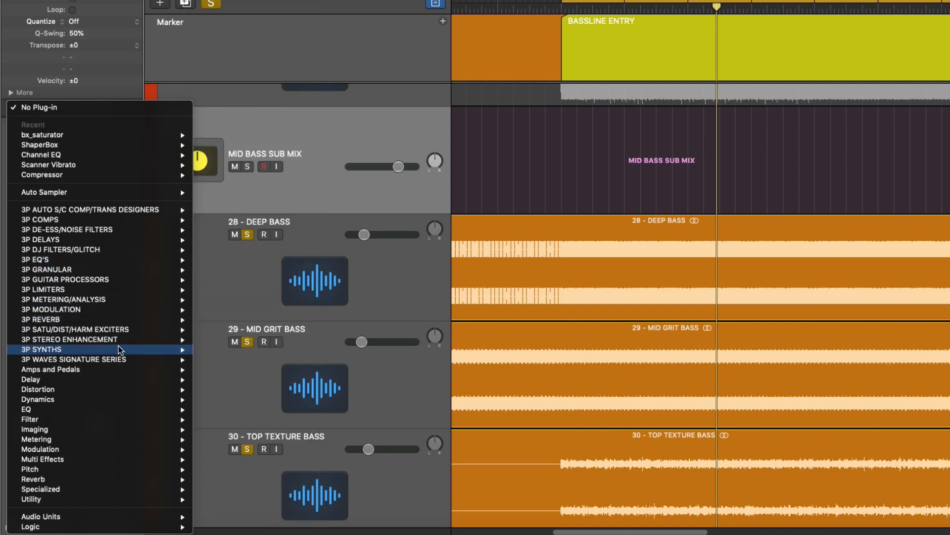
mouse_move(124, 222)
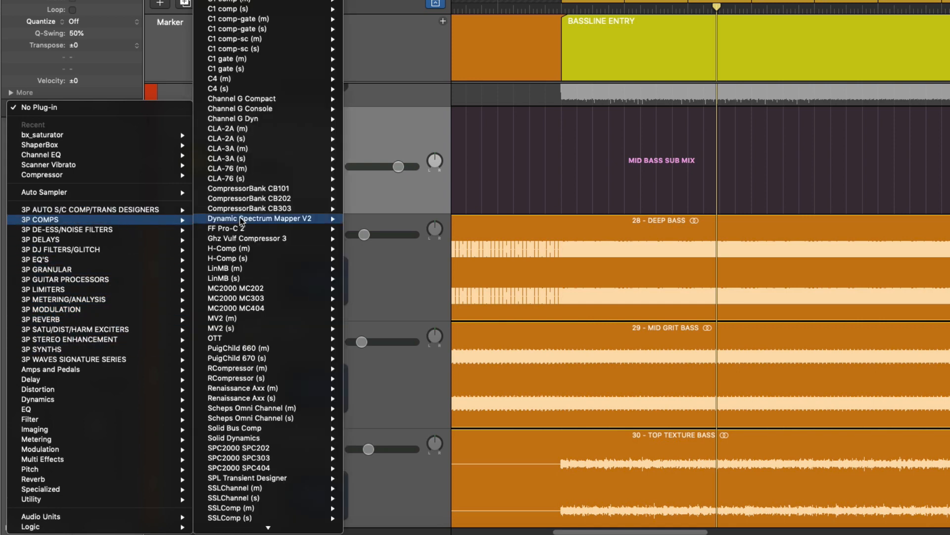
scroll(267, 396, "down", 2)
mouse_move(288, 509)
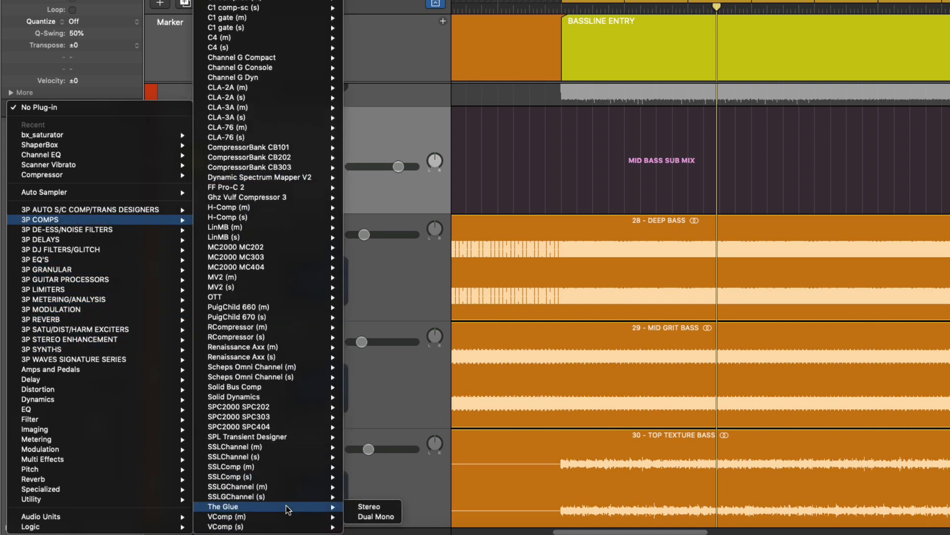
left_click(379, 508)
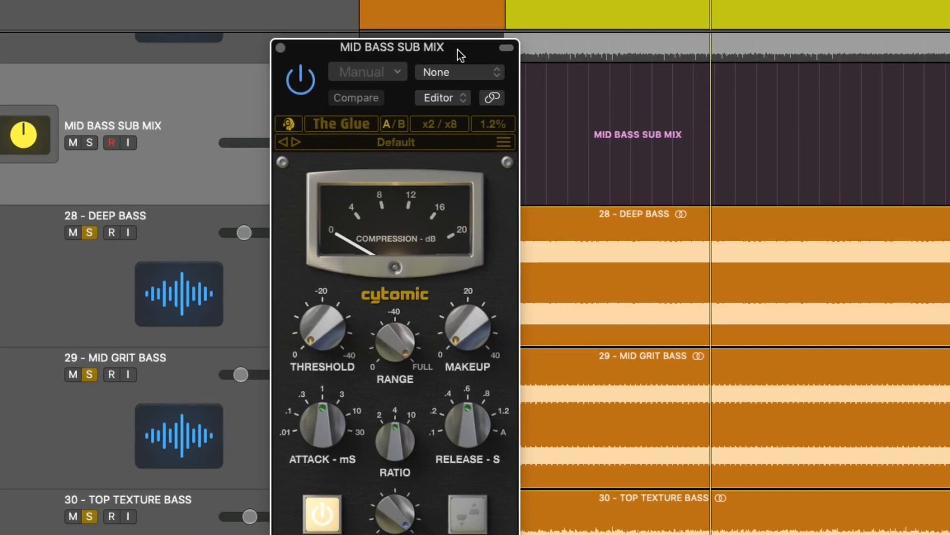
left_click_drag(526, 95, 594, 0)
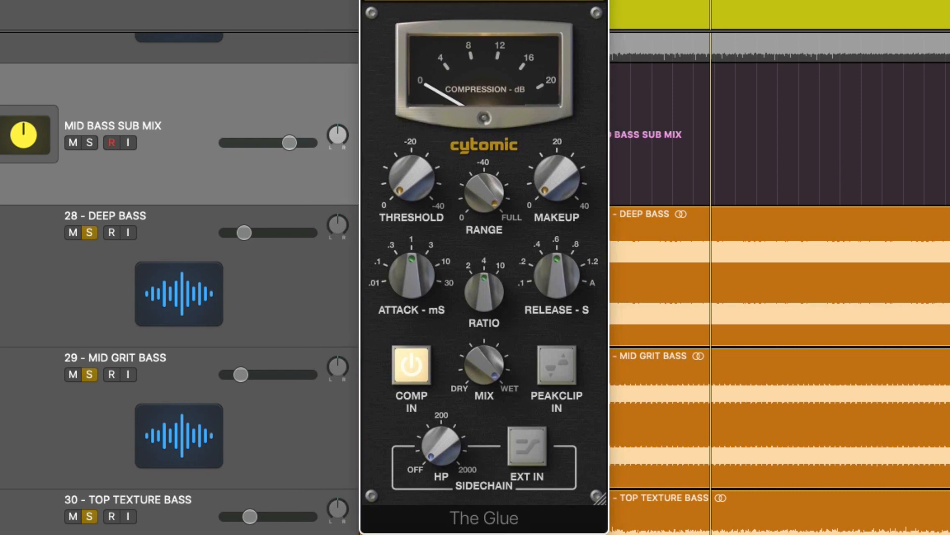
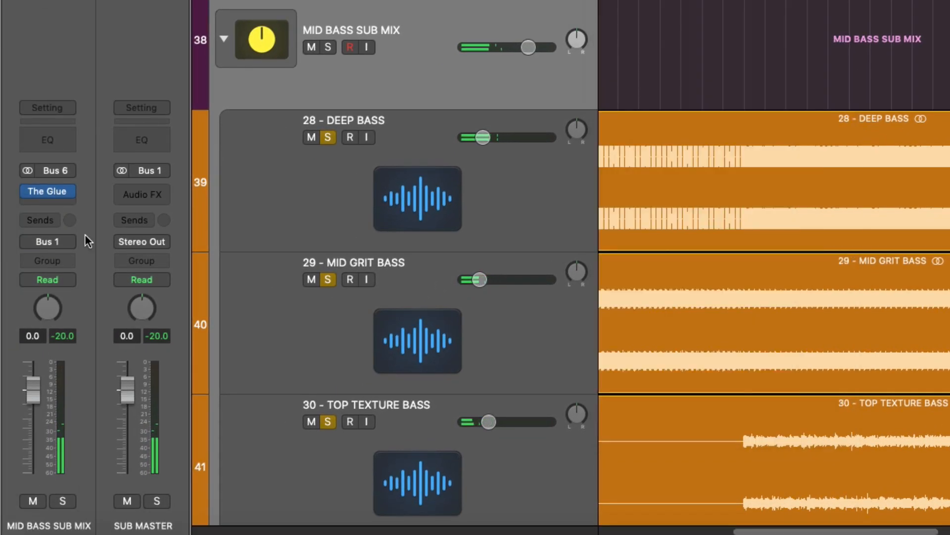
- Insert ShaperBox in stereo after The Glue on MID BASS SUB MIX
left_click(65, 202)
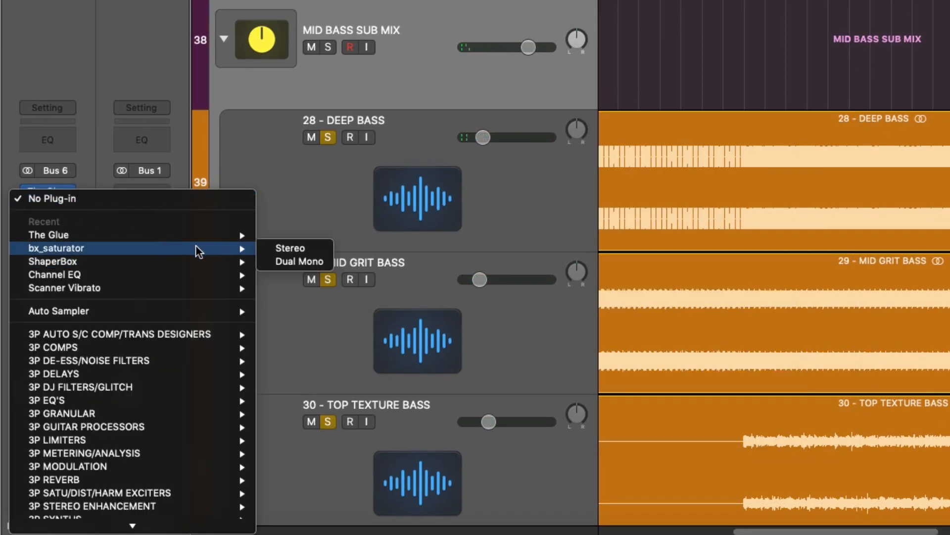
mouse_move(233, 261)
left_click(280, 263)
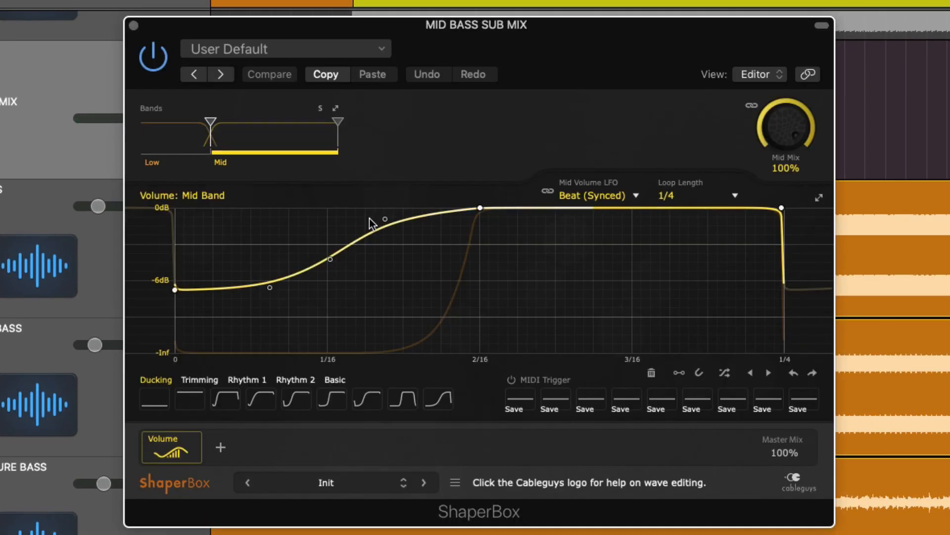
- Try a lower Mid Mix in ShaperBox during playback, undo it, and view the Low band's volume curve before closing
key("space")
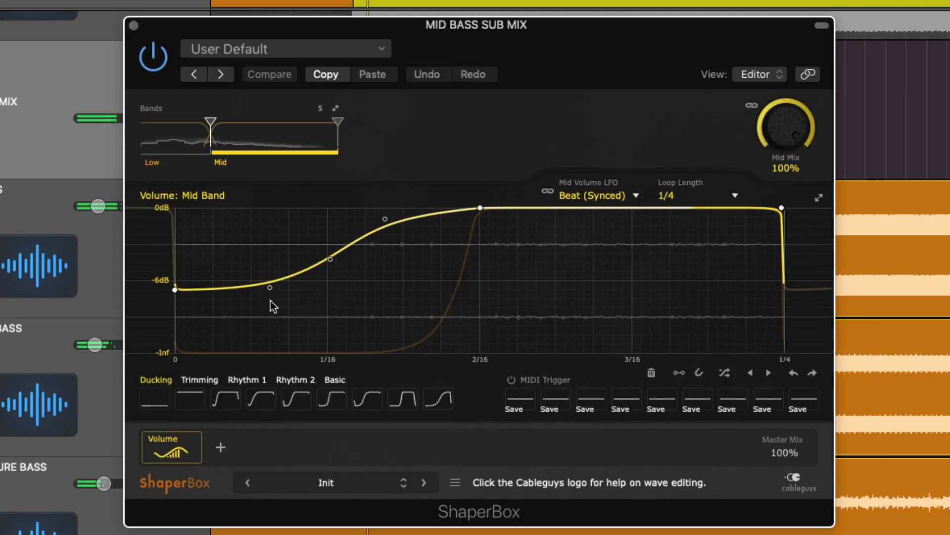
left_click_drag(782, 123, 782, 155)
key("super+z")
left_click(162, 128)
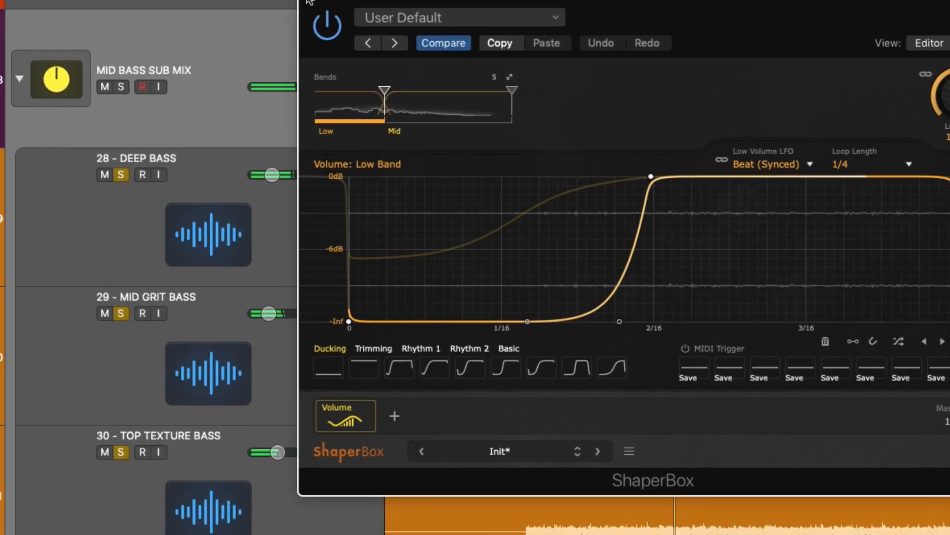
left_click(133, 26)
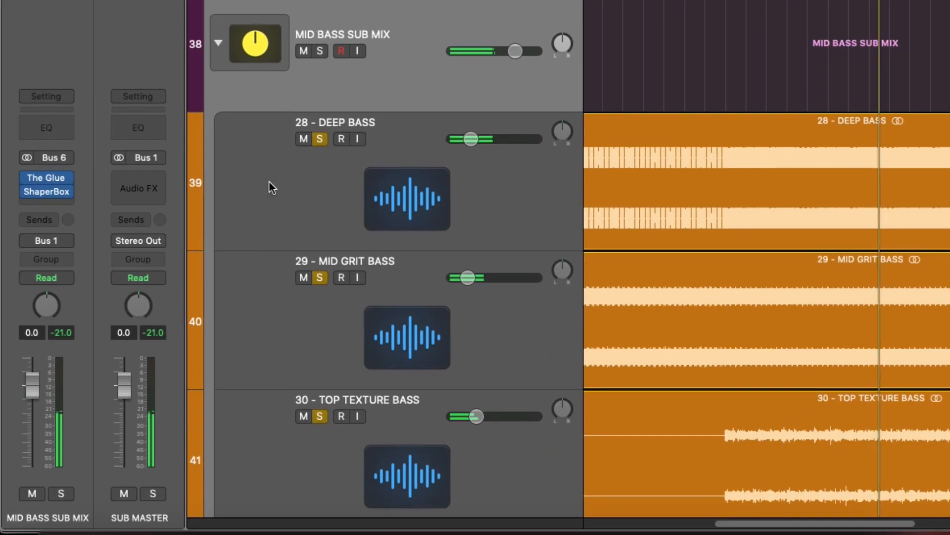
- Solo the SUB BASS track along with the three soloed mid bass layers during playback
scroll(471, 179, "up", 5)
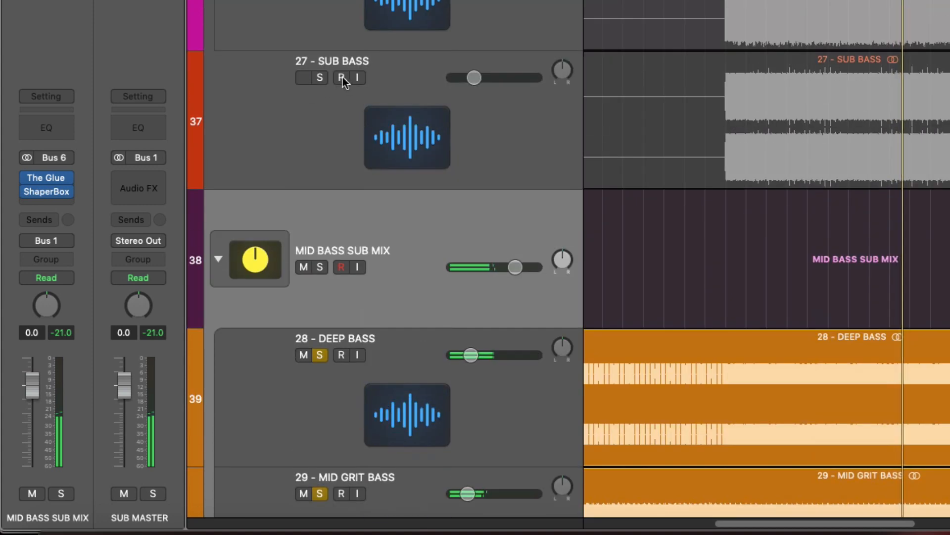
left_click(321, 78)
scroll(507, 200, "down", 6)
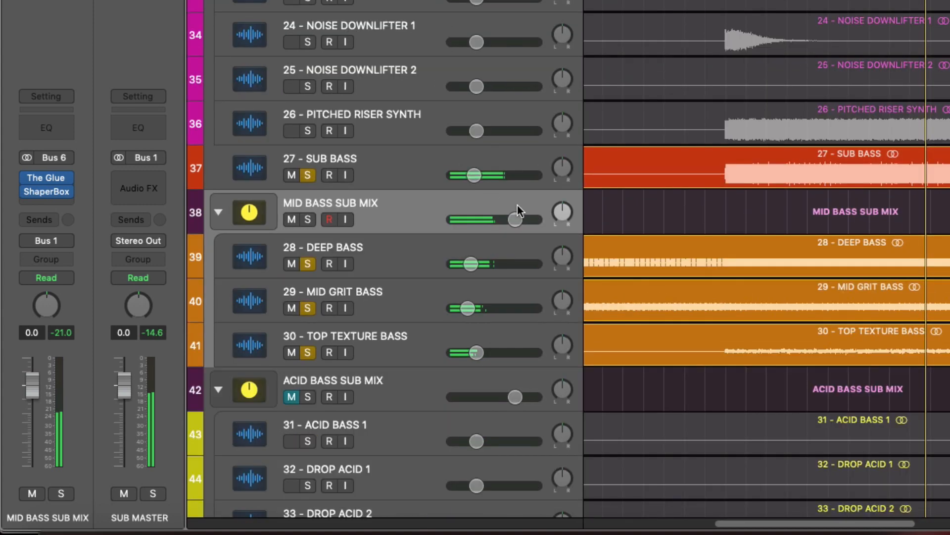
scroll(518, 205, "down", 5)
- Solo the DRUM SUB MIX track to hear the drums together with the bass layers
scroll(522, 188, "up", 10)
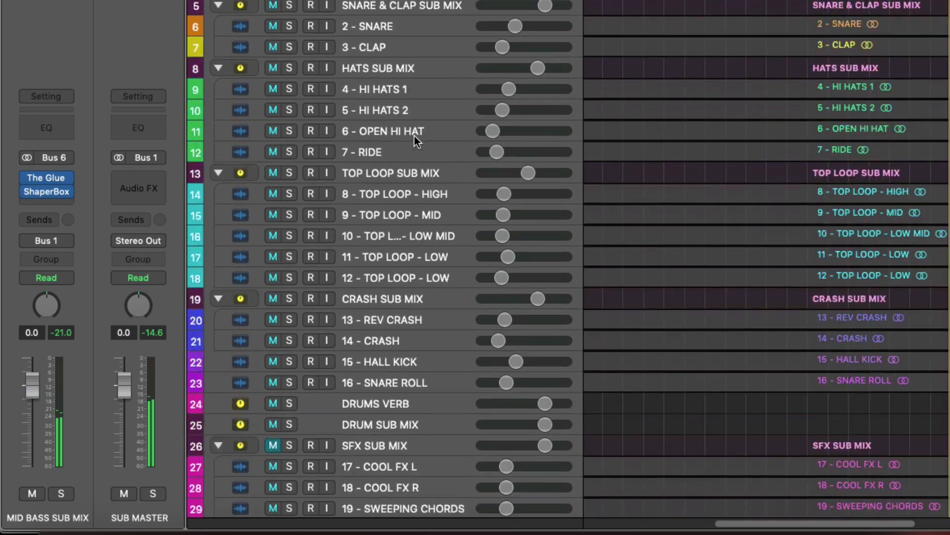
scroll(357, 71, "up", 1)
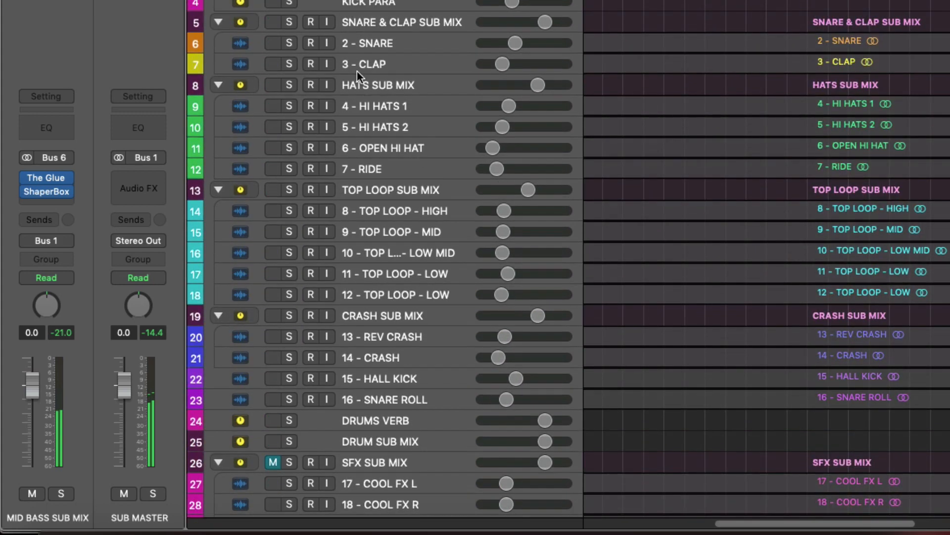
left_click(290, 439)
scroll(638, 396, "down", 10)
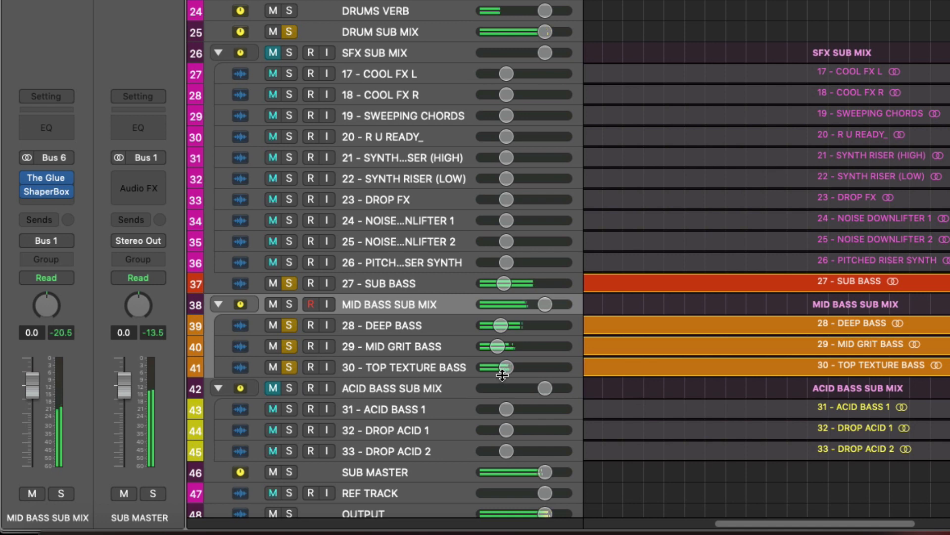
scroll(654, 358, "up", 5)
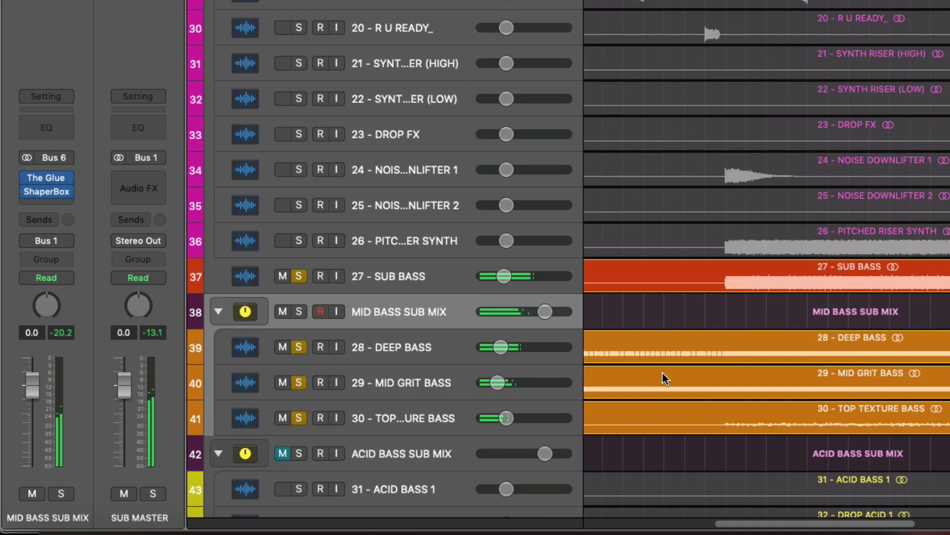
scroll(687, 384, "down", 1)
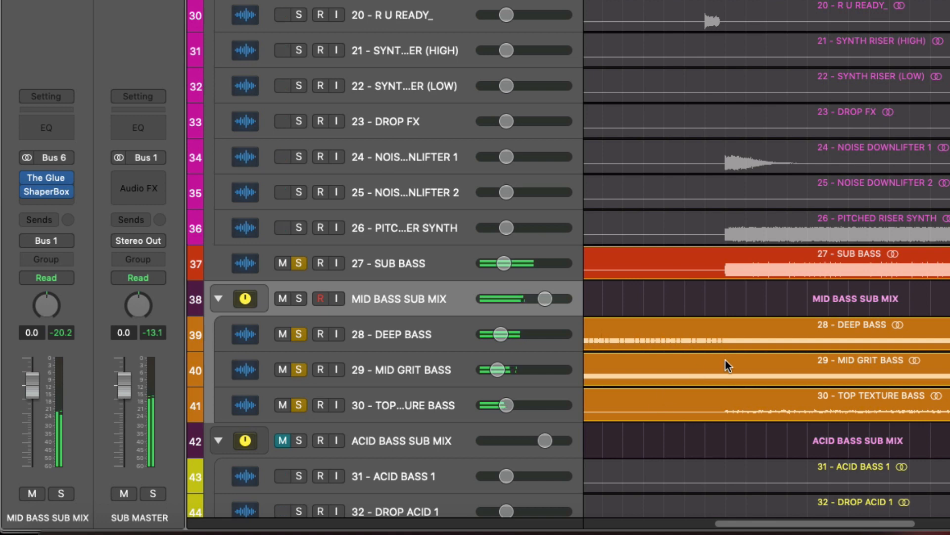
- Lower the MID BASS SUB MIX fader to -1.0 dB and compare the mix with the sub mix muted and unmuted
key("super+Left")
key("super+Left")
key("super+Left")
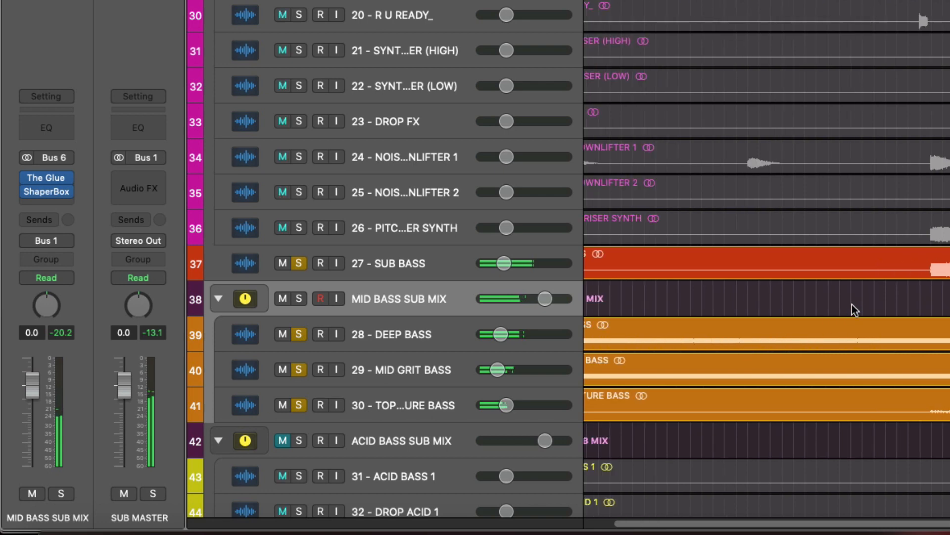
left_click(286, 298)
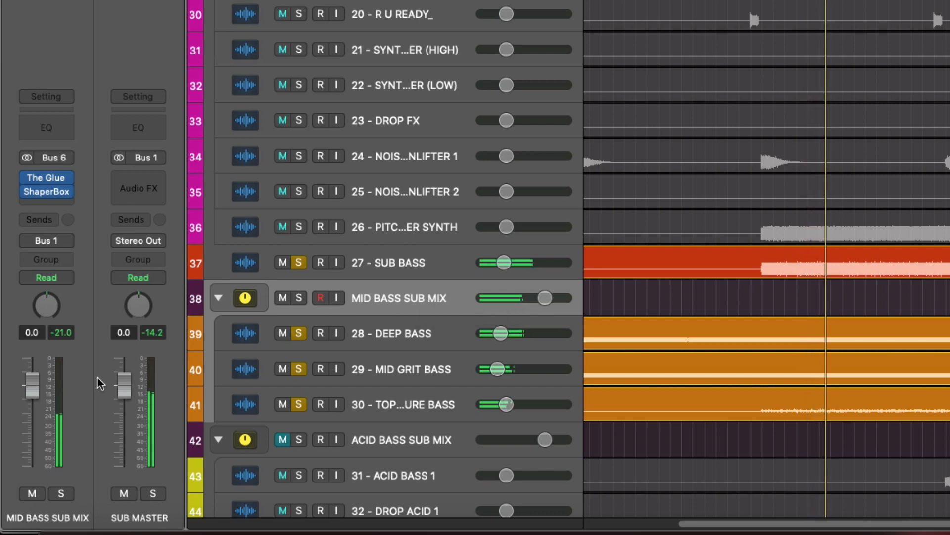
left_click_drag(32, 385, 34, 396)
left_click(32, 493)
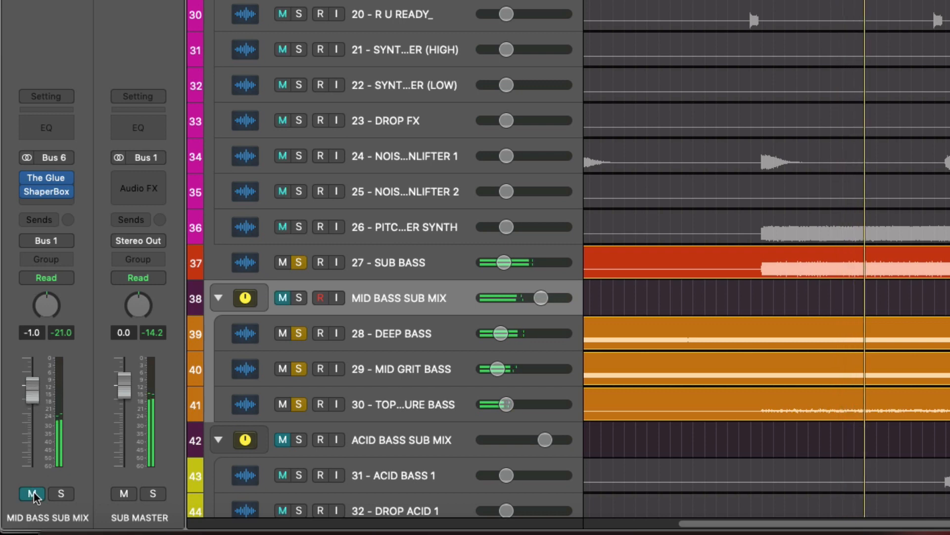
left_click(32, 493)
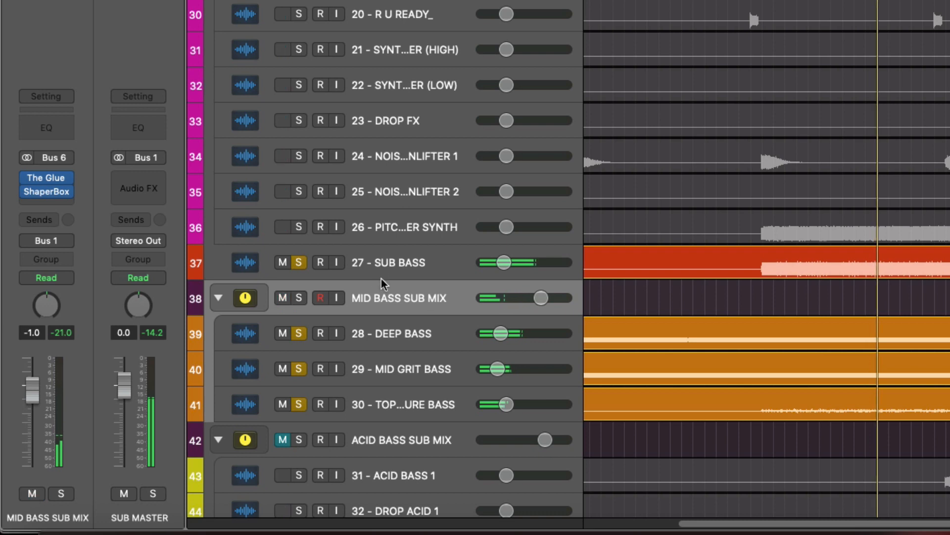
- Mute and unmute MID GRIT BASS and DEEP BASS in turn to compare each layer's contribution to the mix
left_click(283, 369)
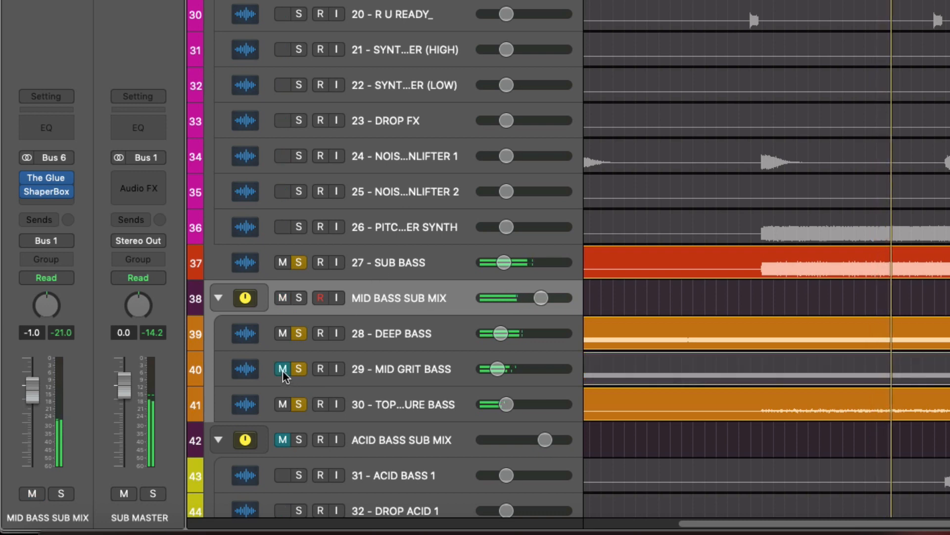
left_click(282, 369)
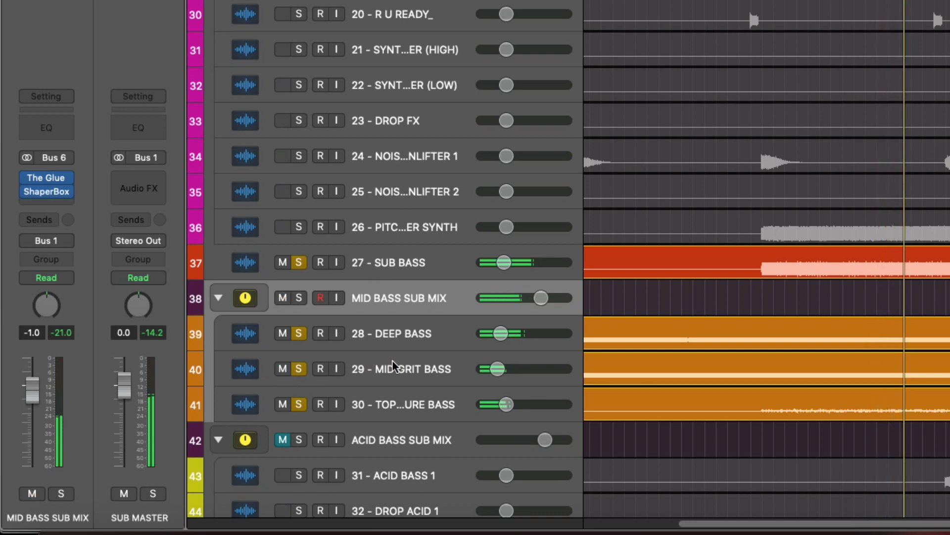
left_click(282, 333)
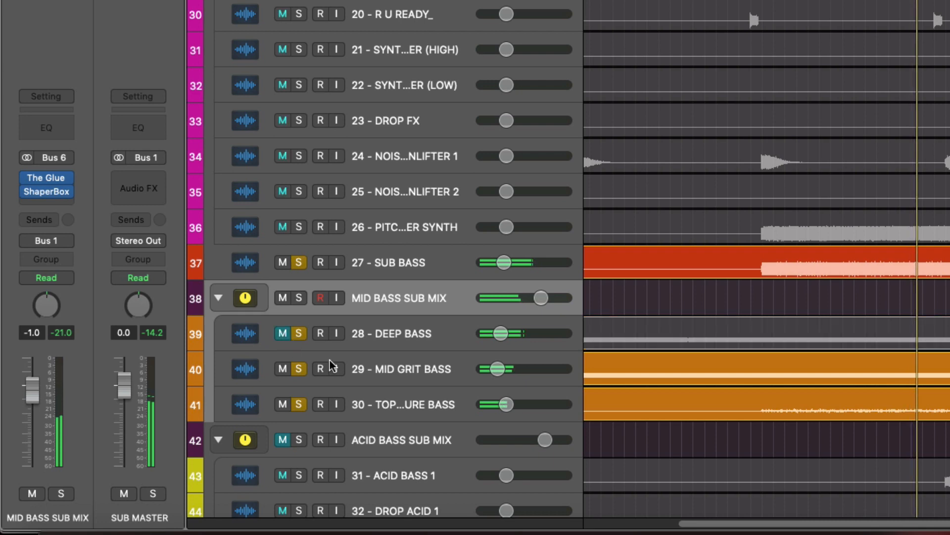
left_click(287, 337)
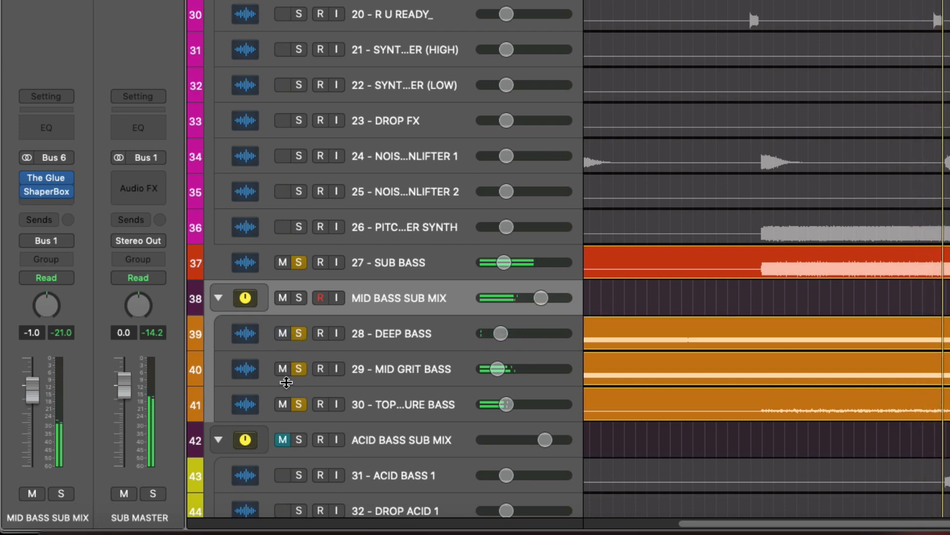
- Compare the mix with MID GRIT BASS muted and unmuted, and set that track's fader to -21.0 dB
left_click(367, 384)
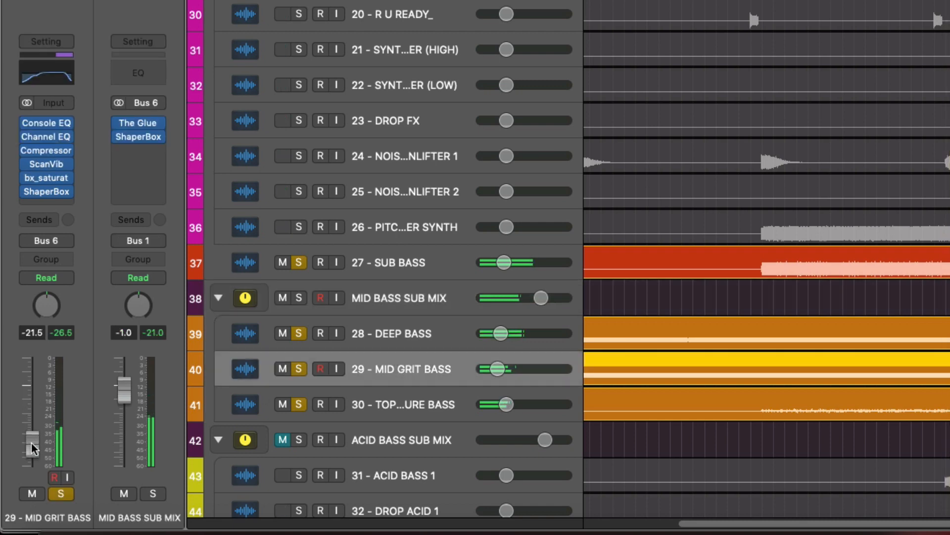
left_click(33, 494)
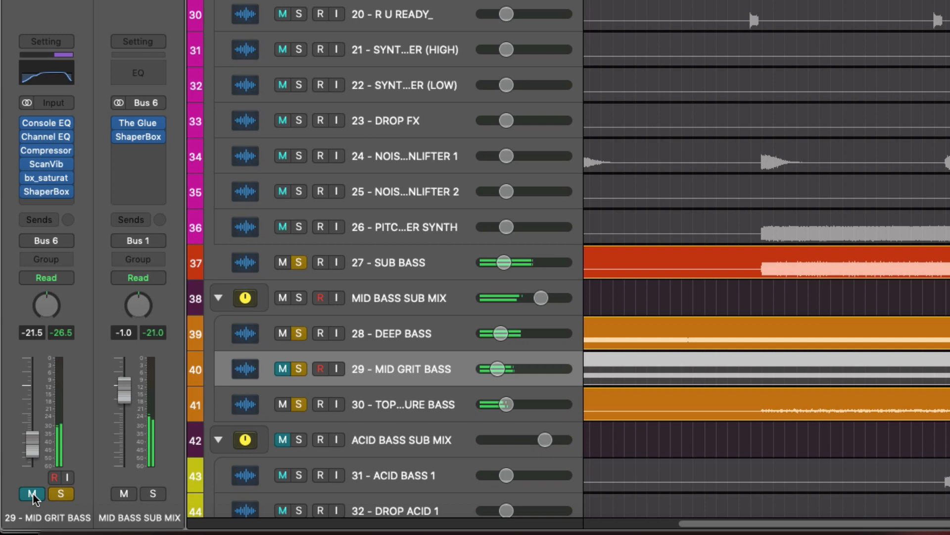
left_click(32, 494)
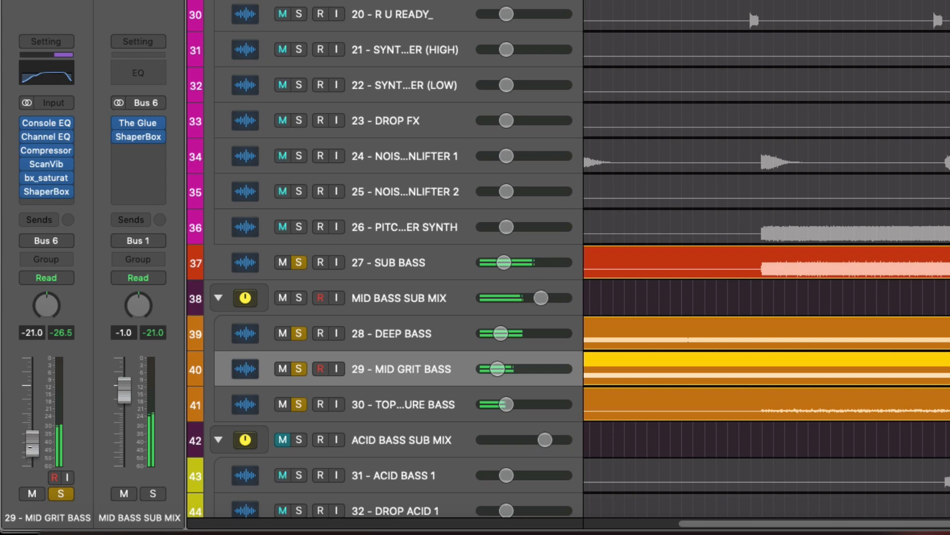
left_click(825, 292)
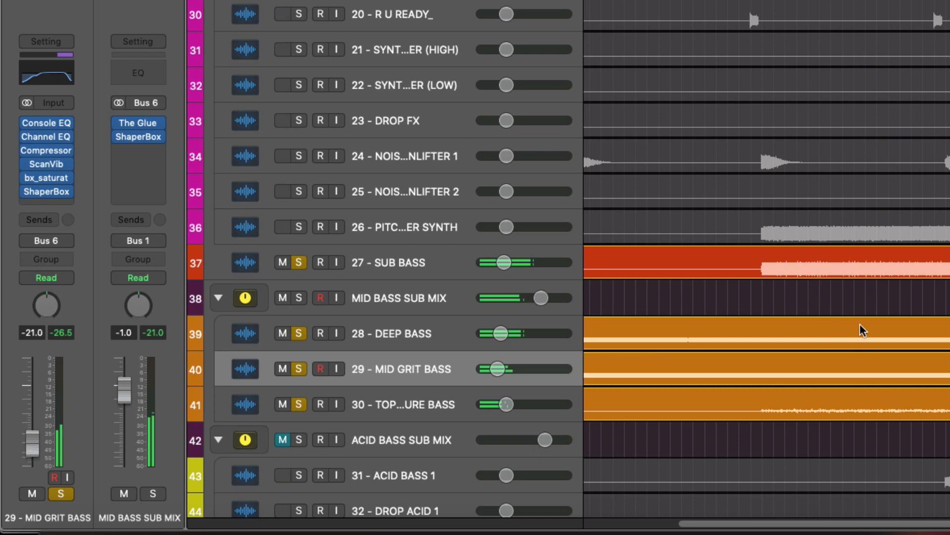
- Add a send to Bus 13 on the TOP TEXTURE BASS track
scroll(890, 307, "up", 1)
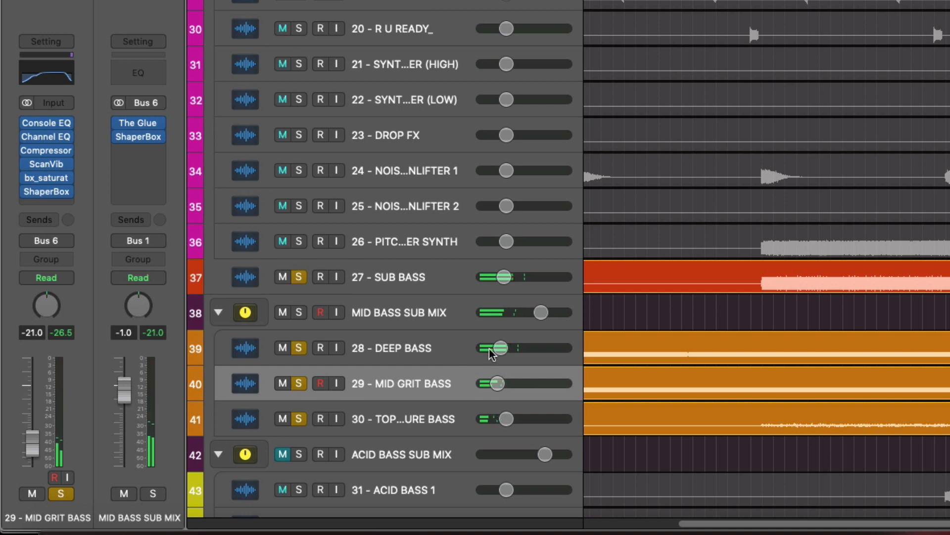
left_click(431, 409)
left_click(427, 391)
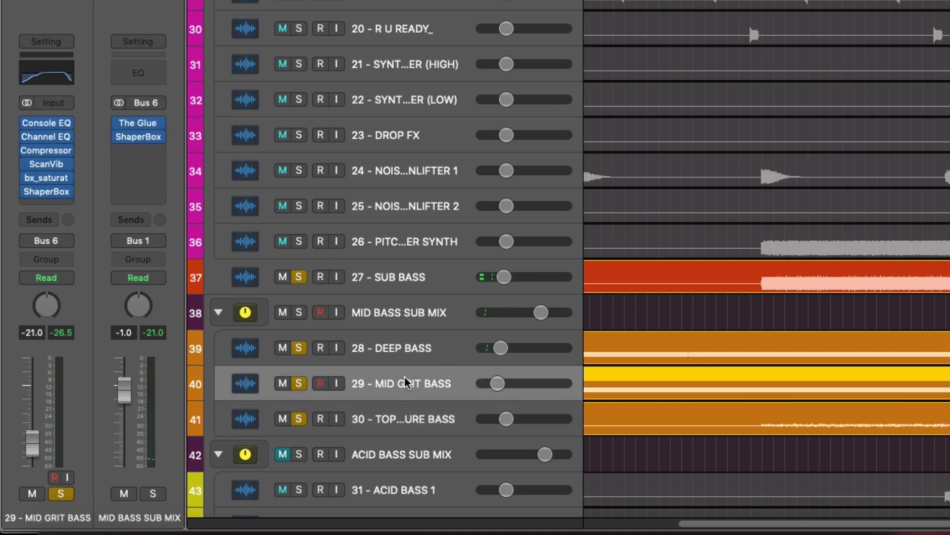
left_click(401, 416)
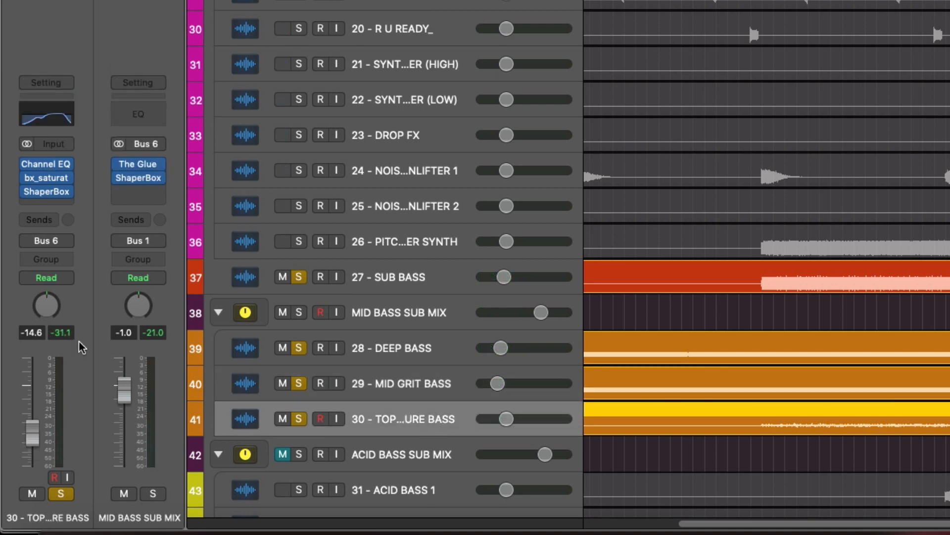
left_click(39, 219)
mouse_move(64, 241)
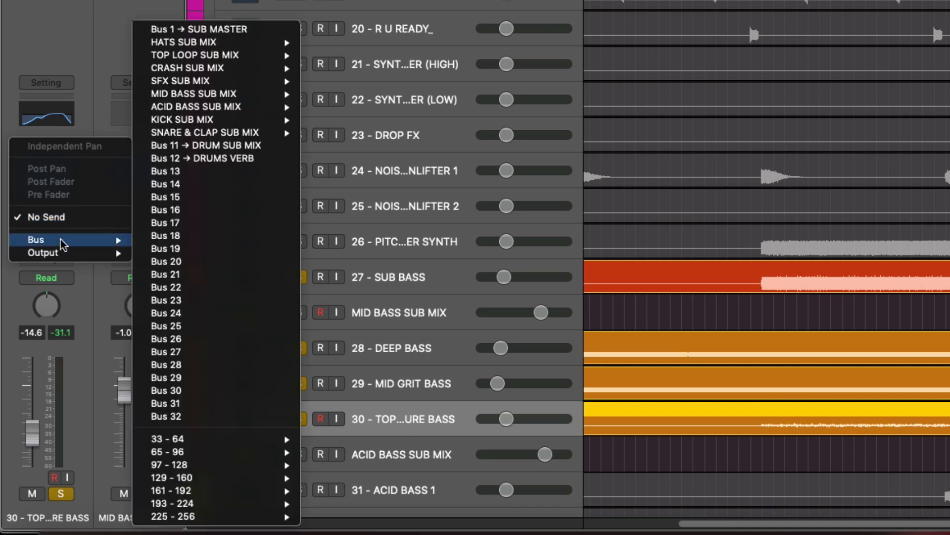
left_click(183, 171)
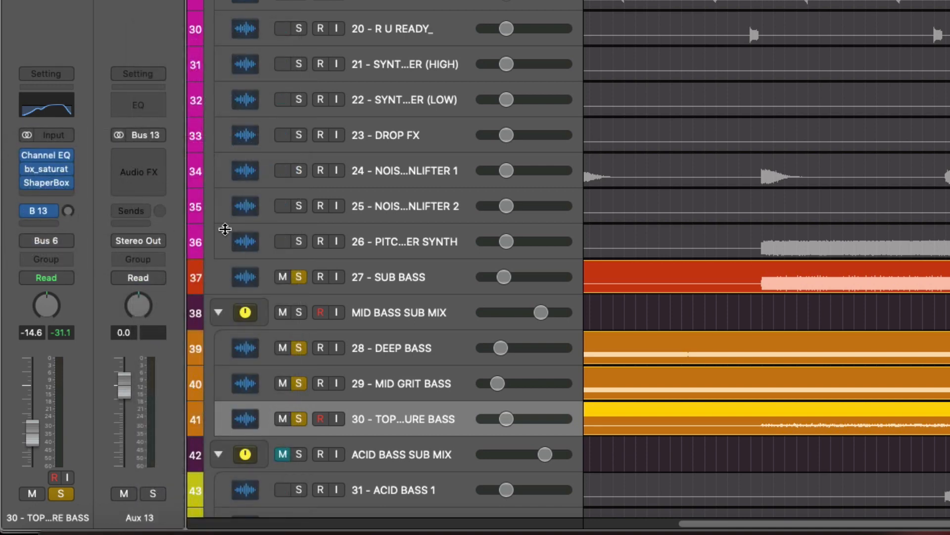
- Rename the new Bus 13 aux channel as BASS VERB
double_click(150, 516)
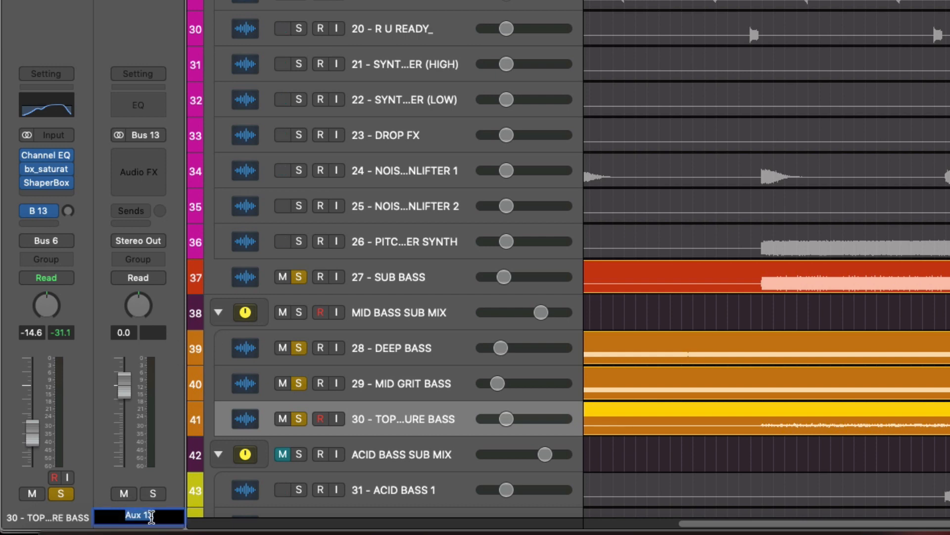
type("BASS VERB")
key("Return")
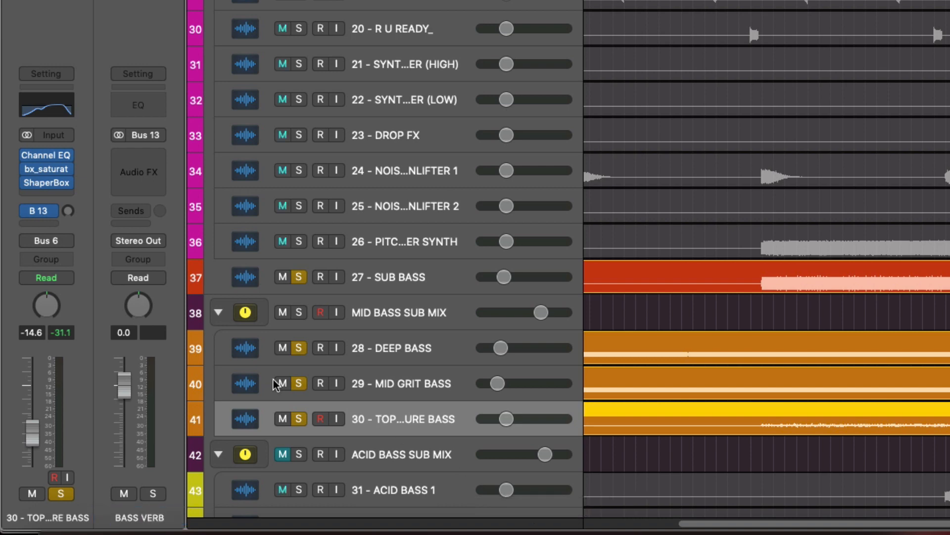
- Color the BASS VERB channel bright magenta in the mixer
key("x")
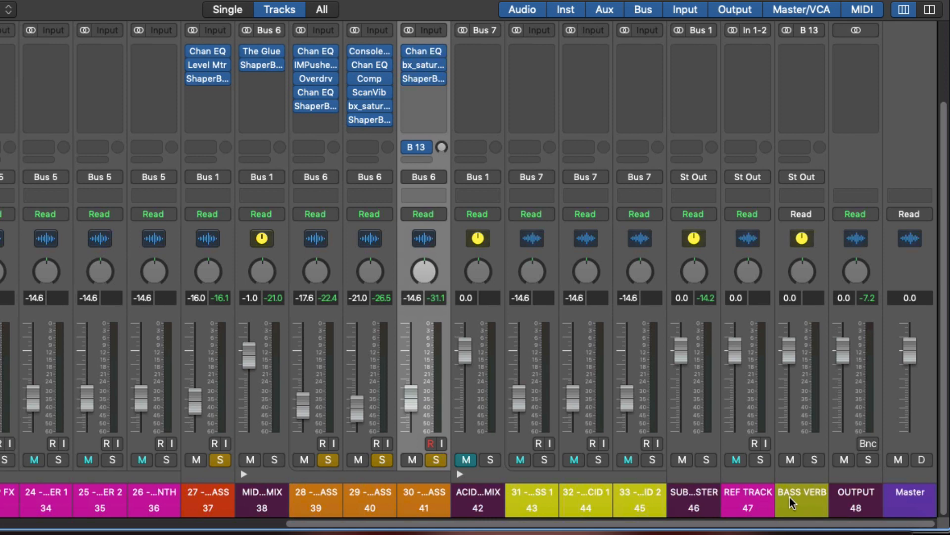
left_click(802, 501)
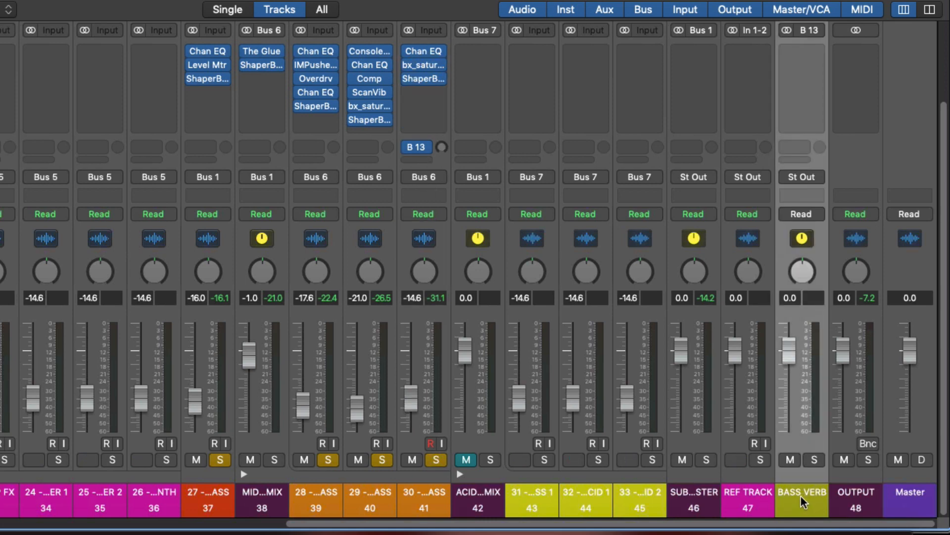
key("alt+c")
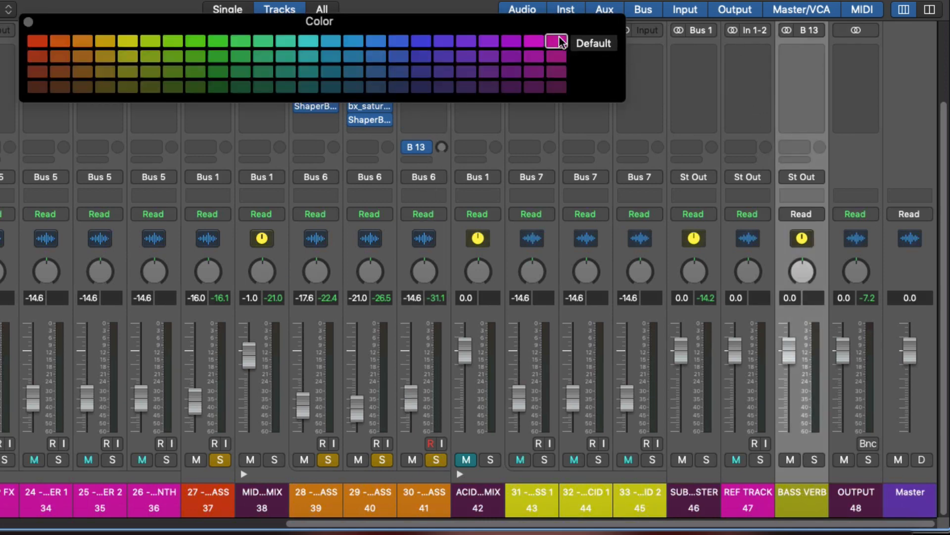
left_click(557, 41)
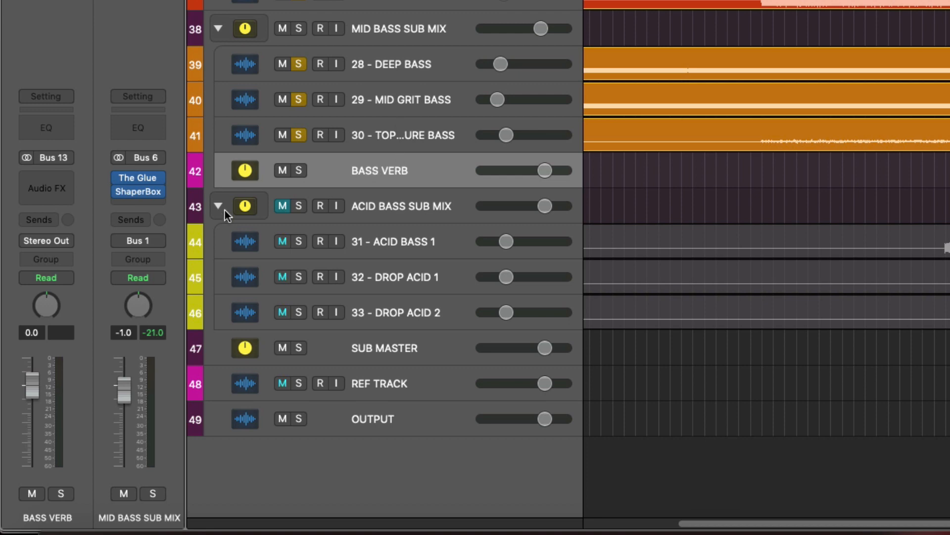
- Route the output of the BASS VERB channel to Bus 14
left_click(52, 242)
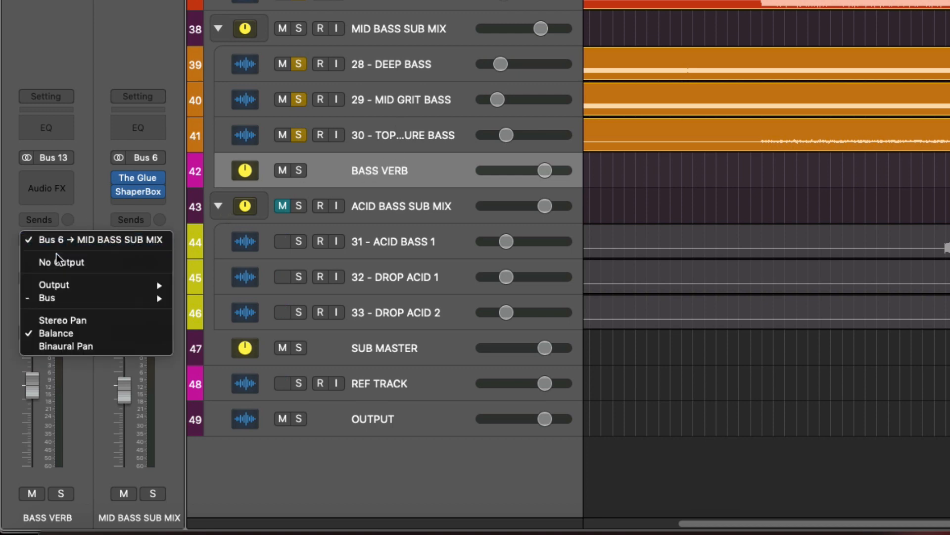
mouse_move(65, 299)
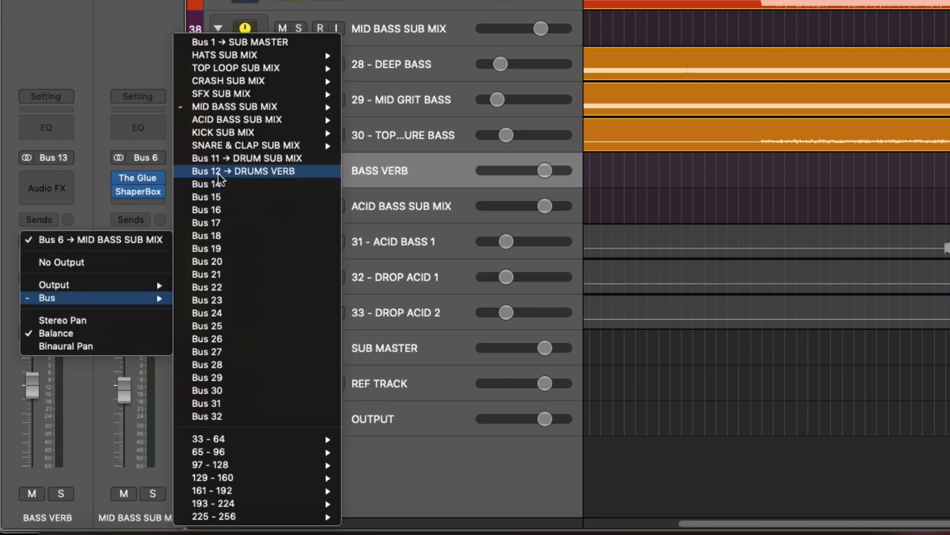
key("Escape")
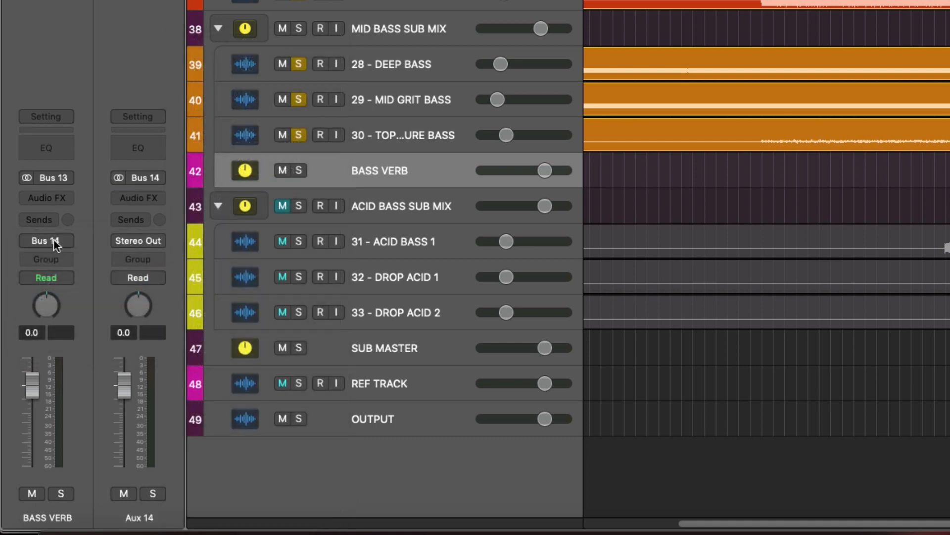
- Route the output of the MID BASS SUB MIX channel to Bus 14
left_click(411, 25)
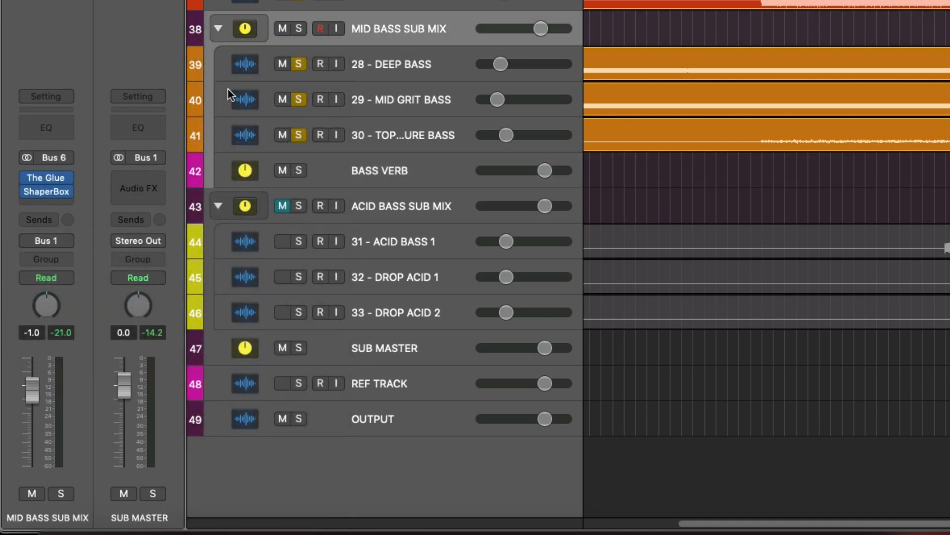
left_click(64, 240)
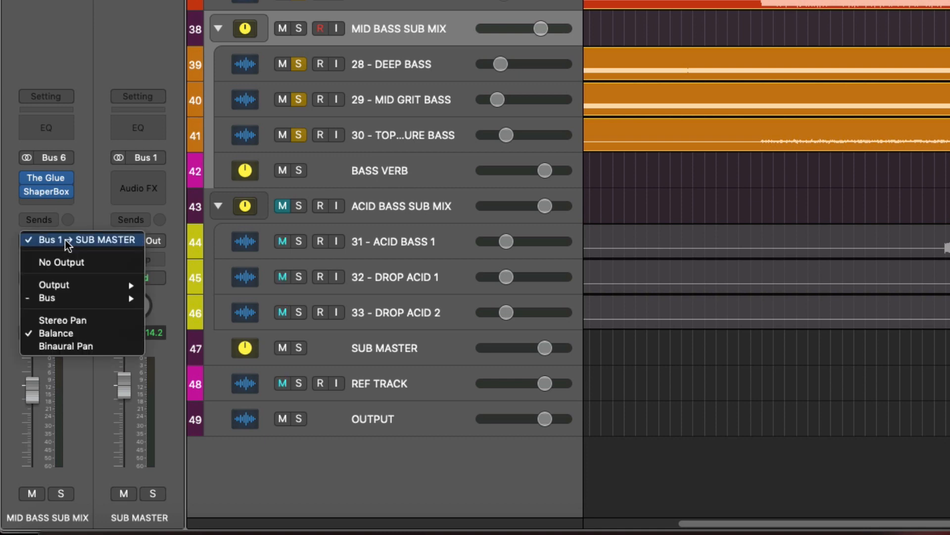
mouse_move(70, 297)
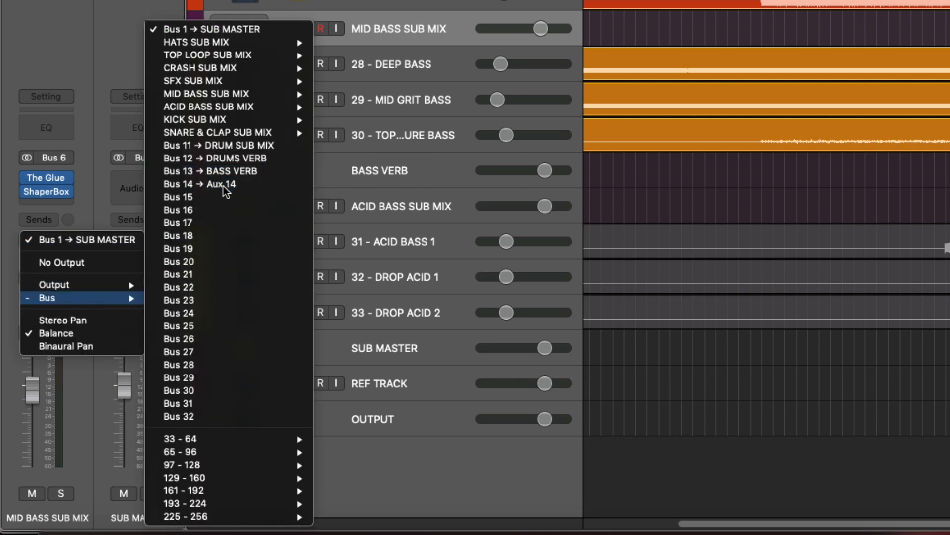
left_click(247, 187)
- Route the output of the 27 - SUB BASS track to Bus 14
left_click(378, 6)
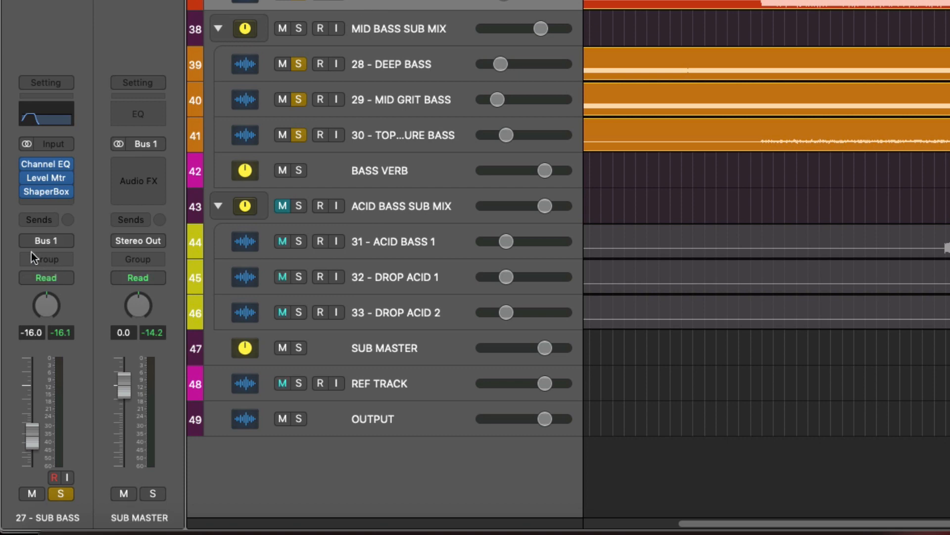
left_click(46, 241)
mouse_move(55, 298)
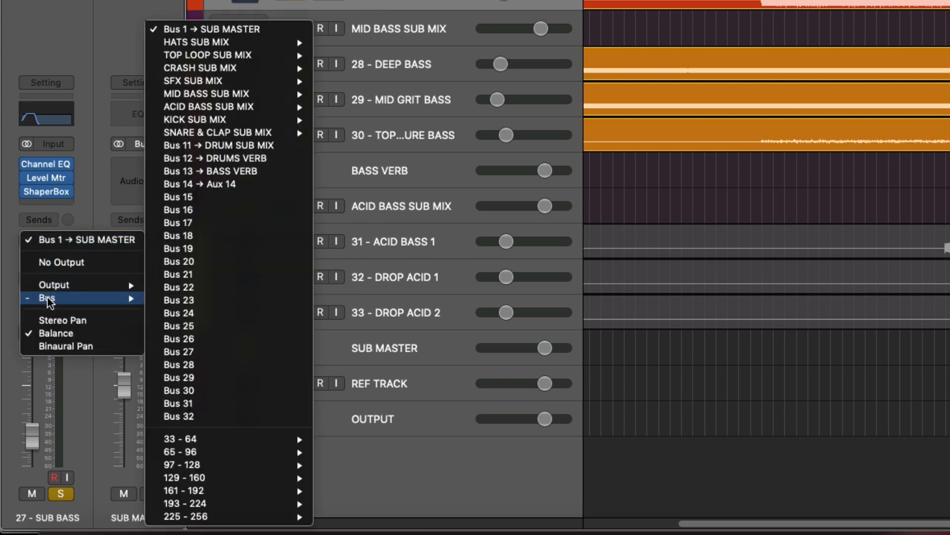
left_click(228, 185)
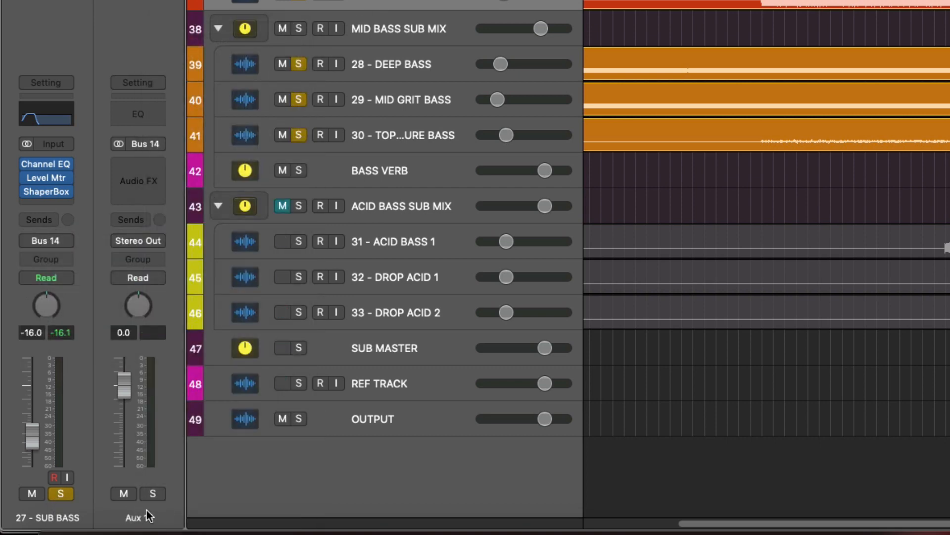
- Route the output of the Aux 14 channel to Bus 1, the SUB MASTER
left_click(142, 242)
mouse_move(168, 298)
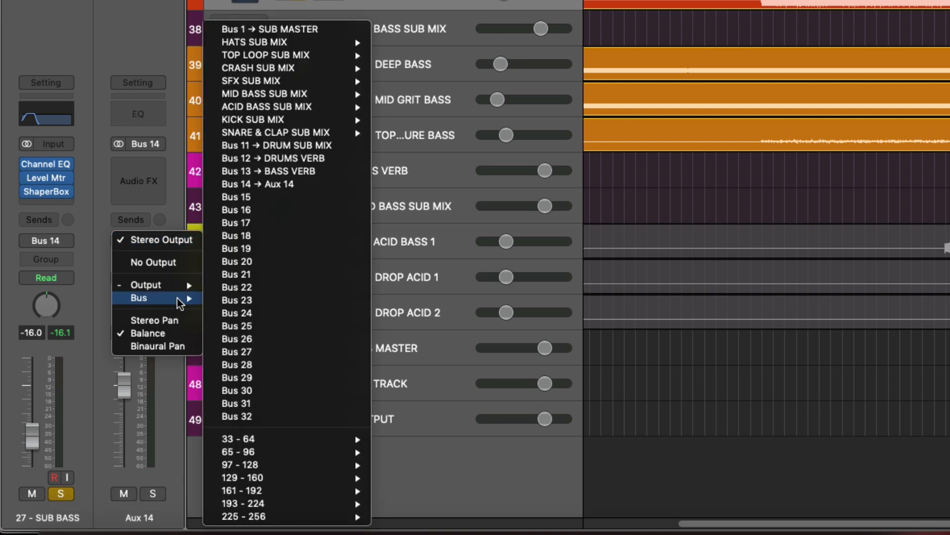
left_click(310, 29)
- Route the output of the DRUM SUB MIX channel to Bus 1, the SUB MASTER
scroll(372, 55, "up", 7)
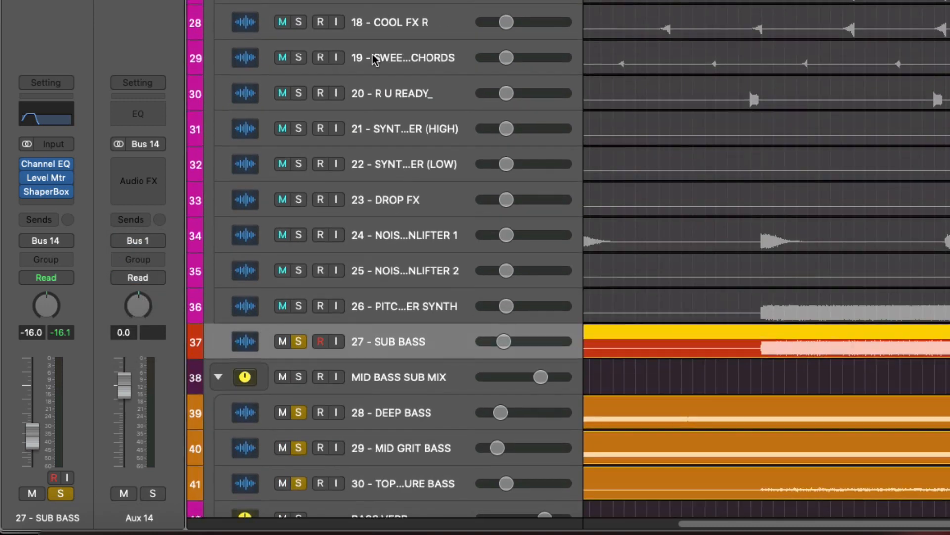
scroll(372, 55, "up", 6)
left_click(373, 143)
left_click(45, 242)
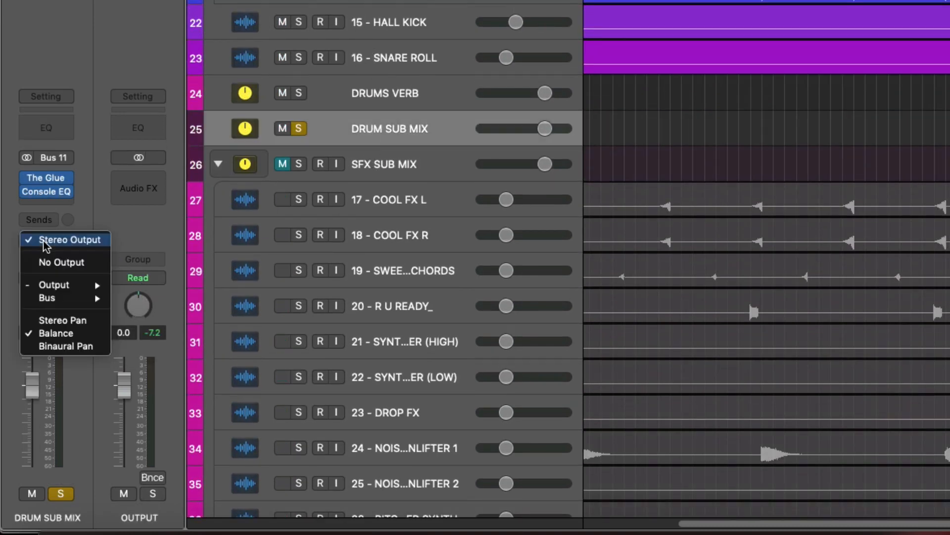
mouse_move(75, 297)
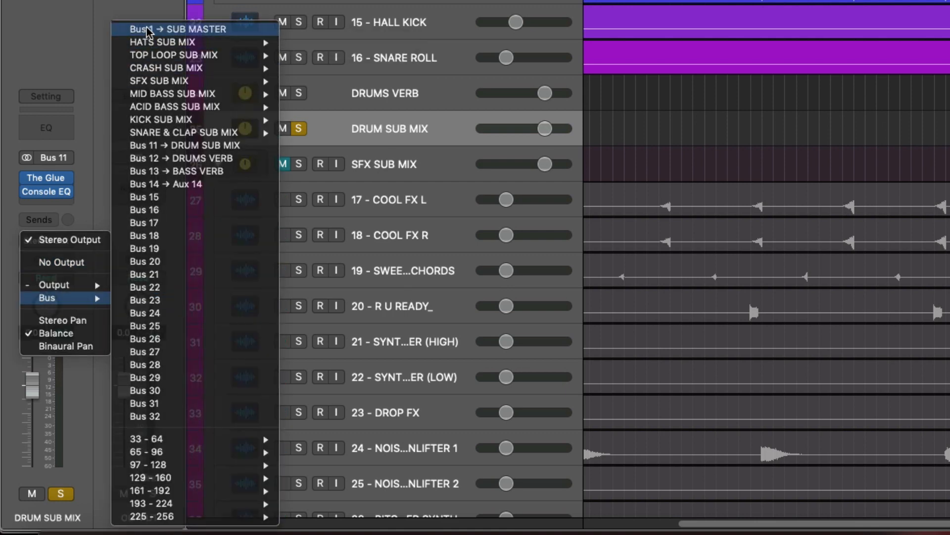
left_click(148, 29)
- Rename the Aux 14 channel that BASS VERB feeds as BASS STEM
scroll(389, 163, "down", 1)
scroll(392, 171, "down", 8)
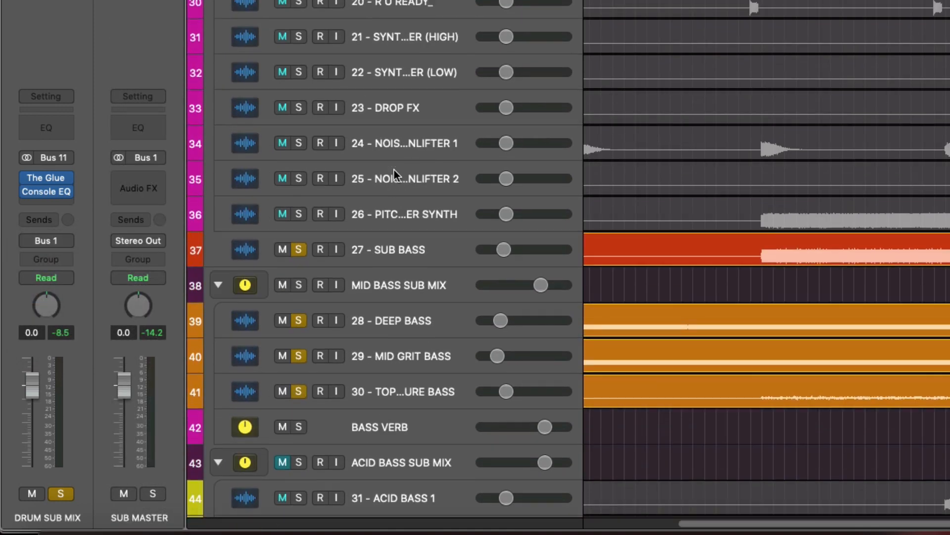
scroll(394, 171, "up", 4)
scroll(394, 179, "down", 9)
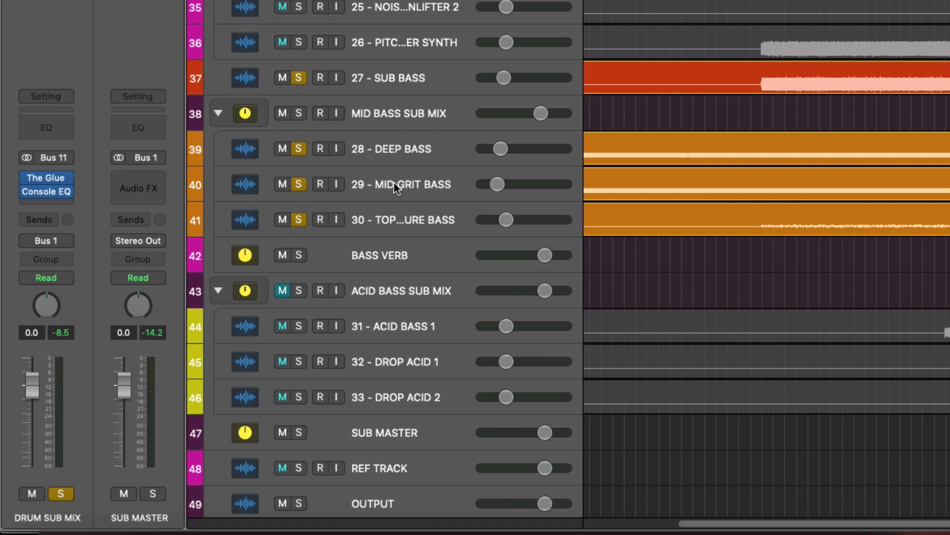
left_click(385, 256)
double_click(147, 515)
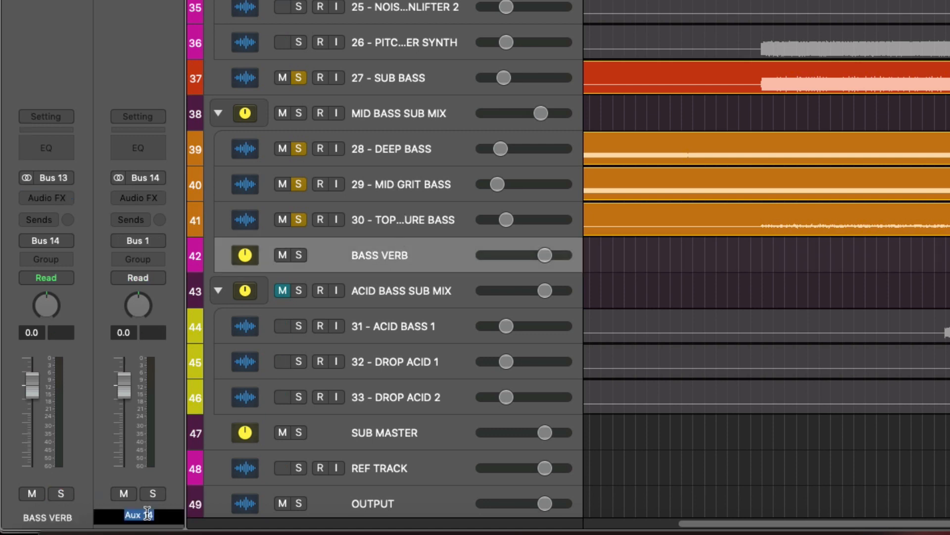
type("BASS S")
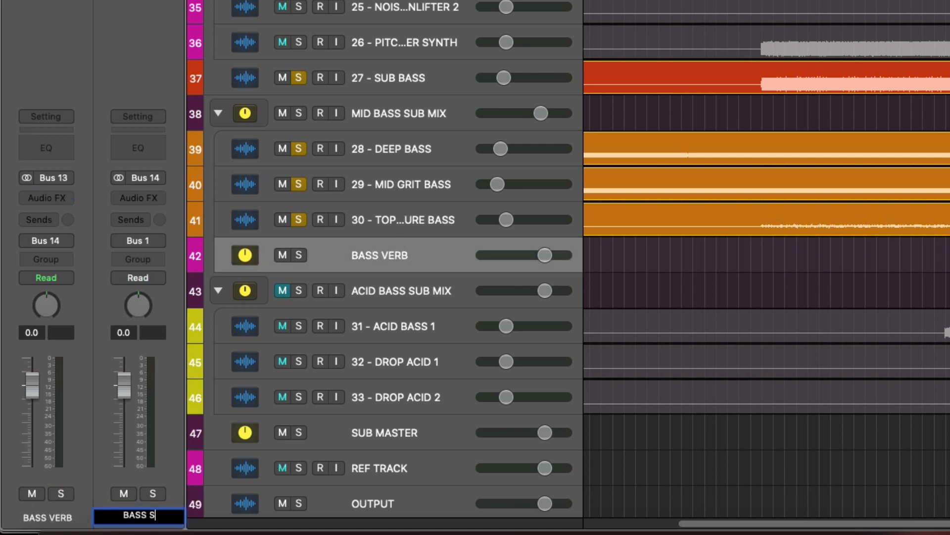
type("TEM")
key("Return")
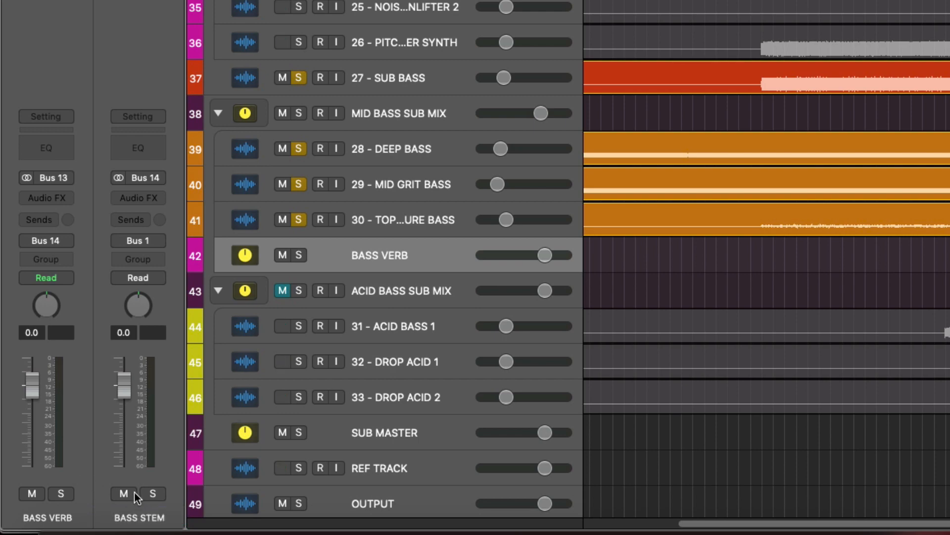
- Color the BASS STEM channel dark purple in the mixer and add it to the track list
key("x")
scroll(436, 476, "right", 1)
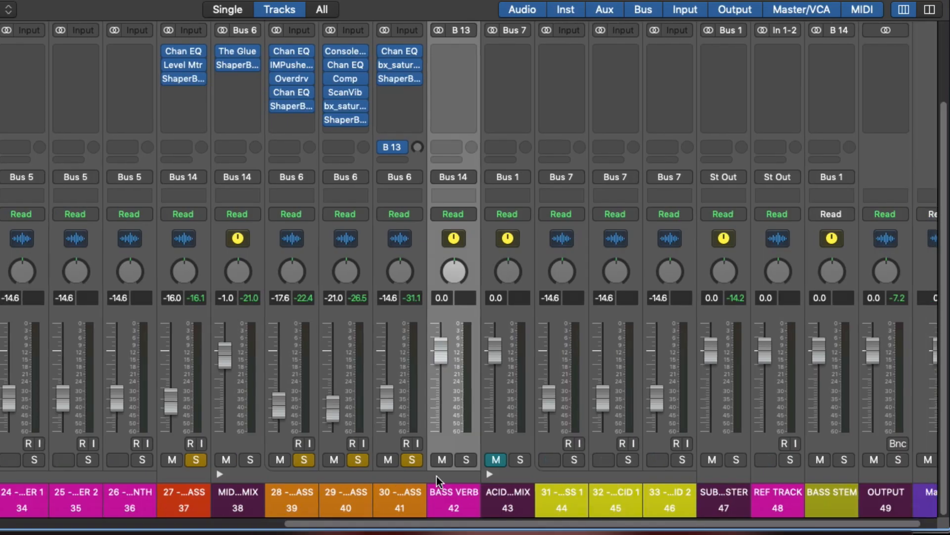
scroll(437, 476, "right", 1)
left_click(799, 495)
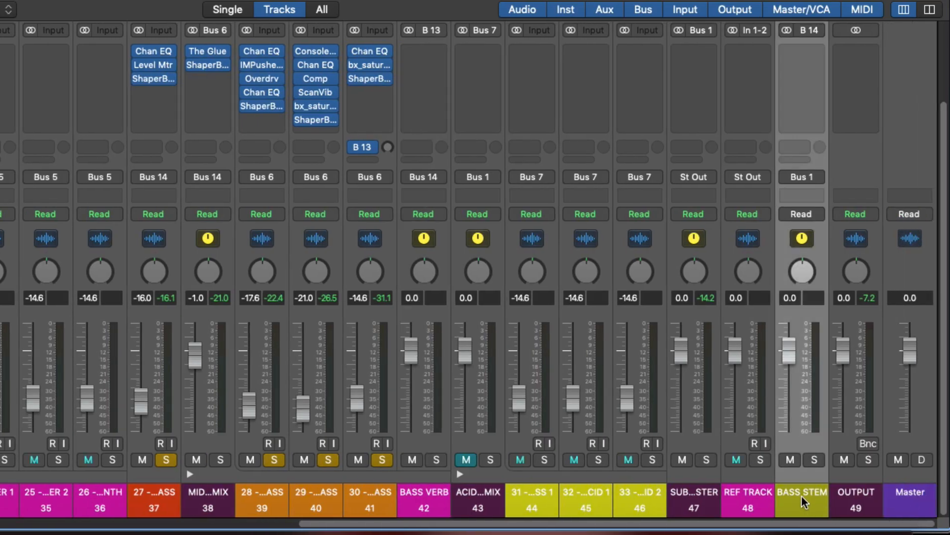
key("alt+c")
left_click(558, 88)
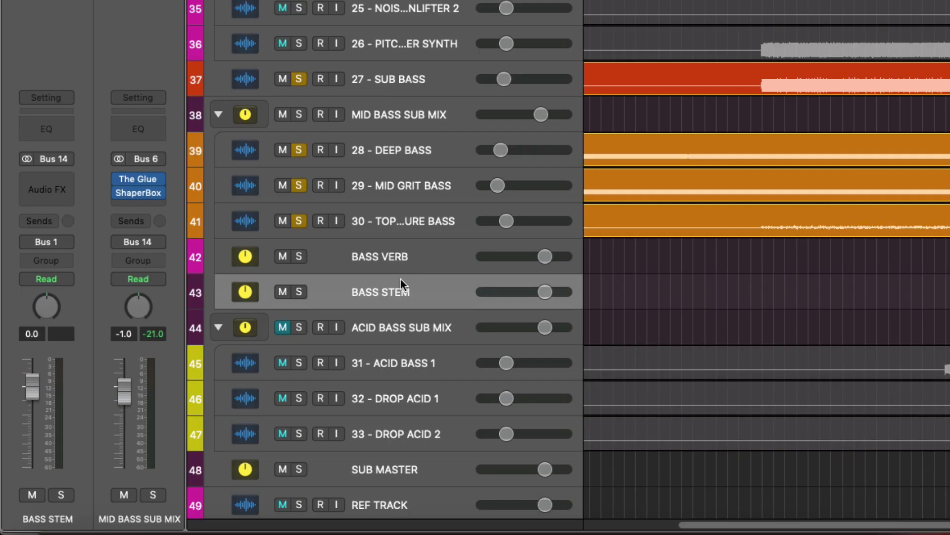
- Move BASS STEM out of the MID BASS SUB MIX stack and place it directly below that stack
left_click_drag(402, 283, 398, 172)
left_click_drag(398, 90, 402, 119)
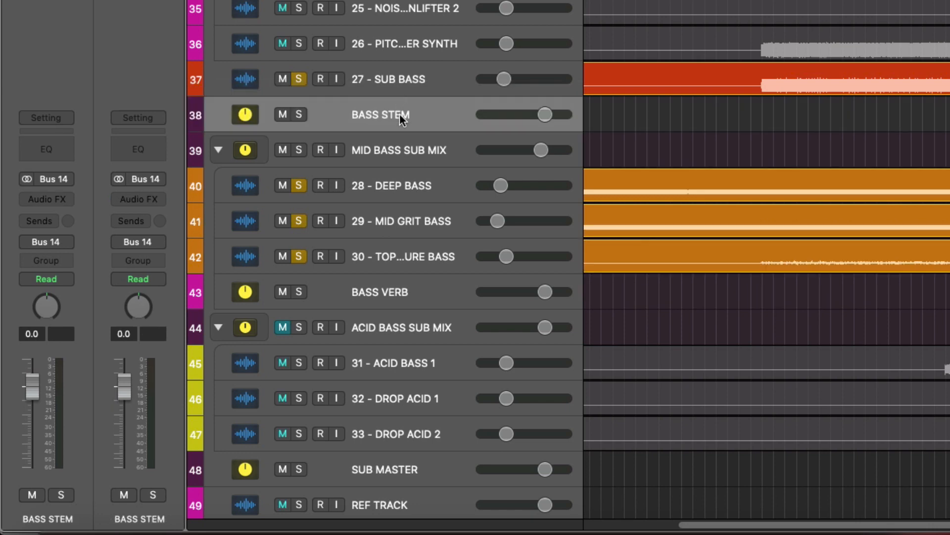
left_click_drag(363, 154, 382, 106)
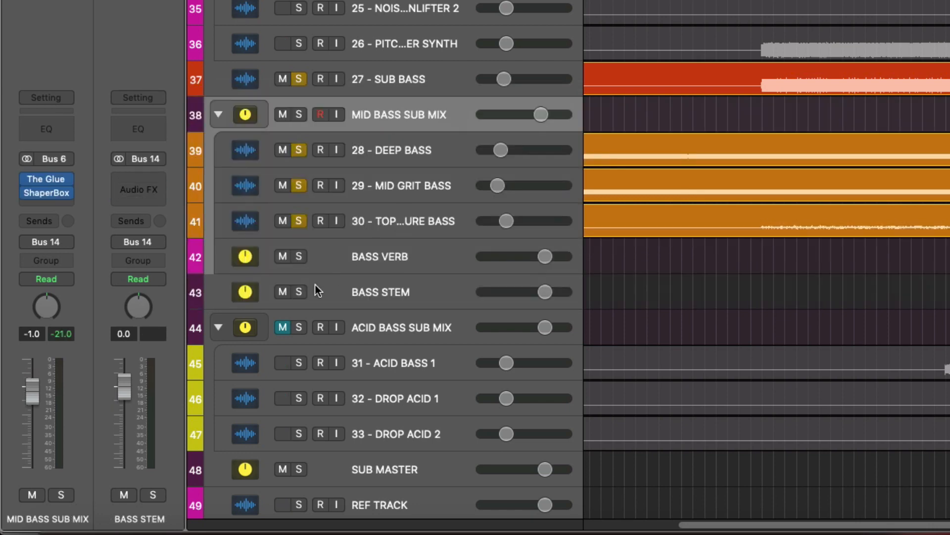
- Check the BASS STEM channel's input sources and route its output to Bus 1, the SUB MASTER
left_click(390, 291)
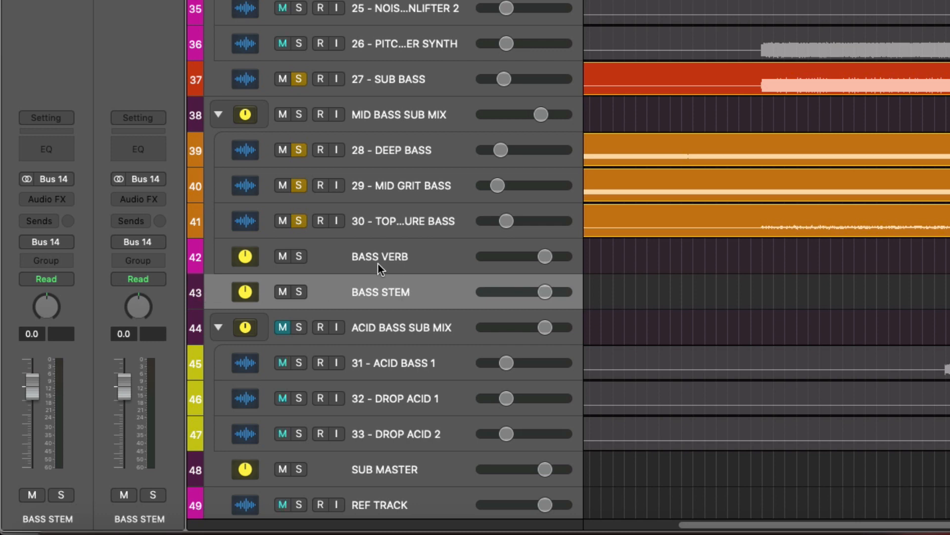
left_click(50, 178)
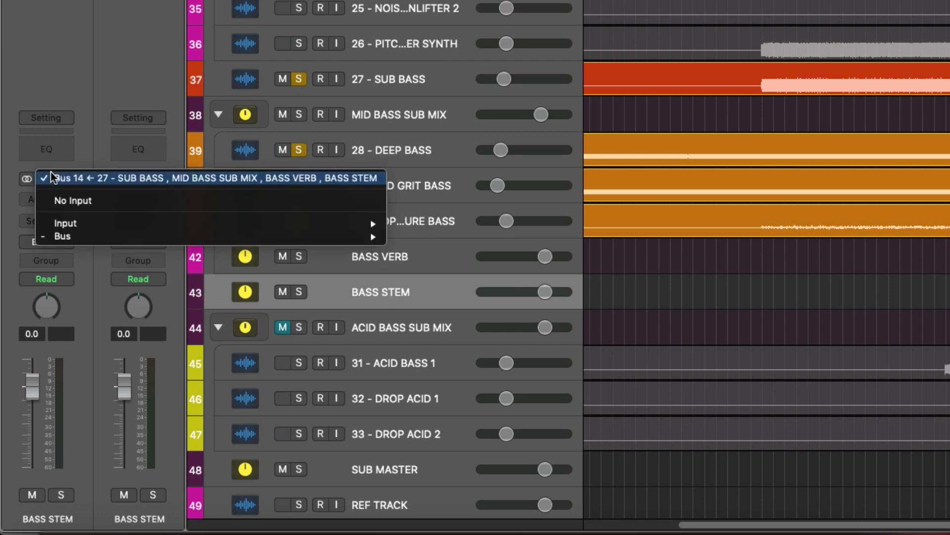
left_click(11, 254)
left_click(44, 241)
mouse_move(70, 300)
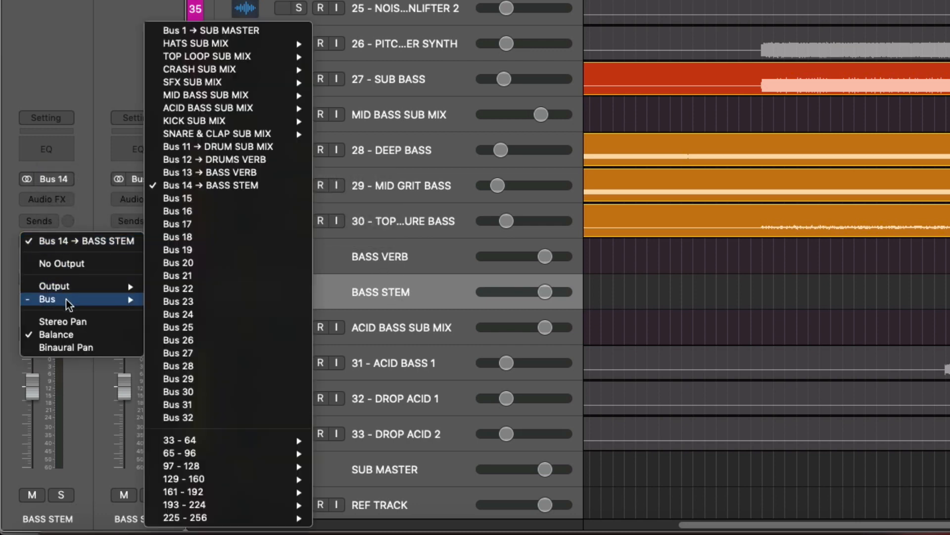
left_click(279, 32)
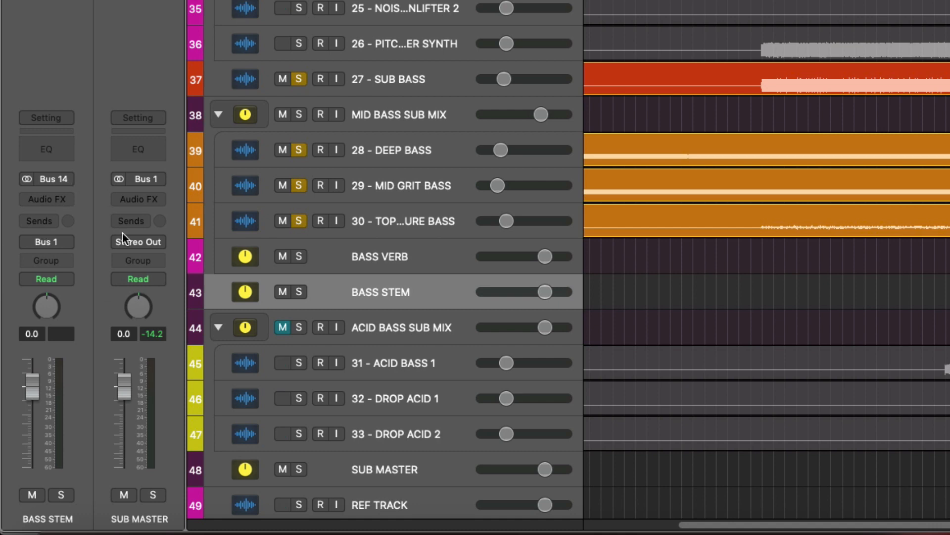
- Insert a Channel EQ followed by a ValhallaVintageVerb reverb on the BASS VERB channel
left_click(421, 259)
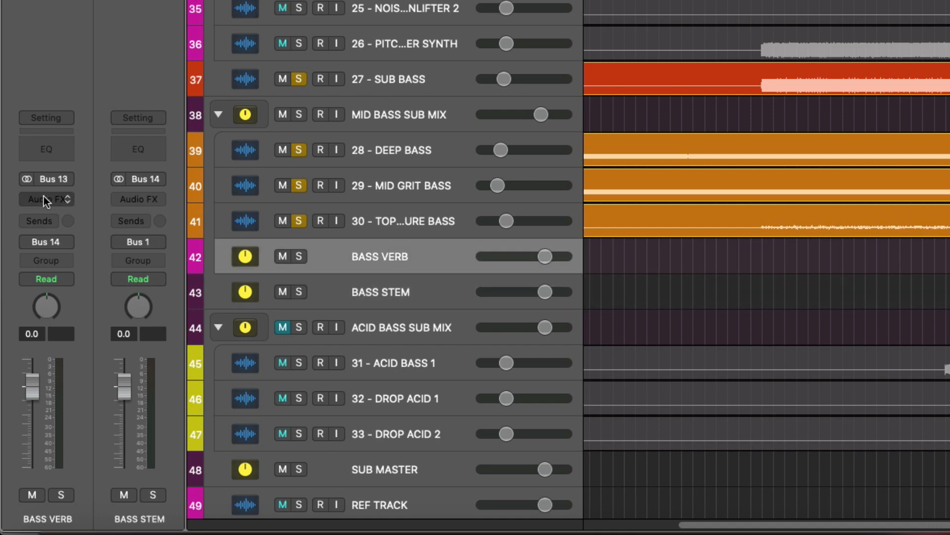
left_click(53, 149)
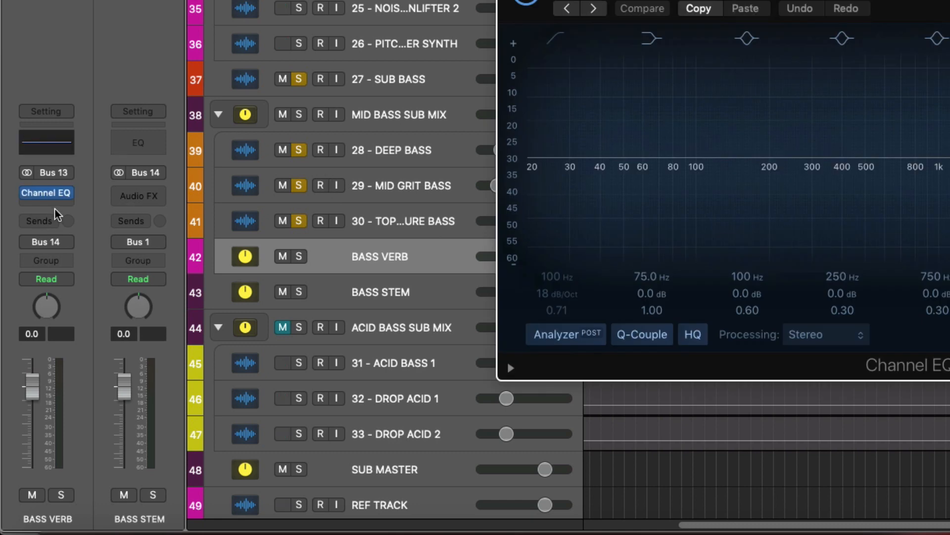
left_click(53, 204)
scroll(115, 347, "down", 5)
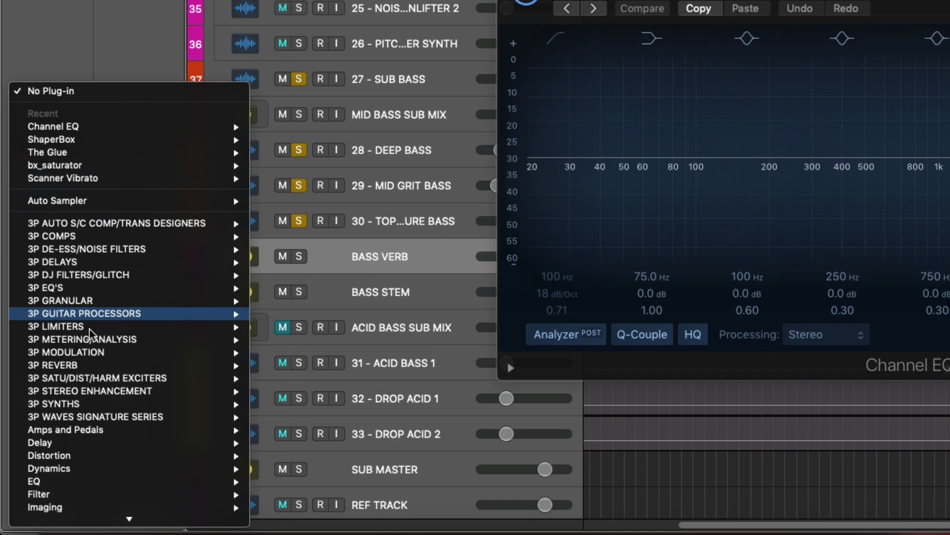
mouse_move(115, 355)
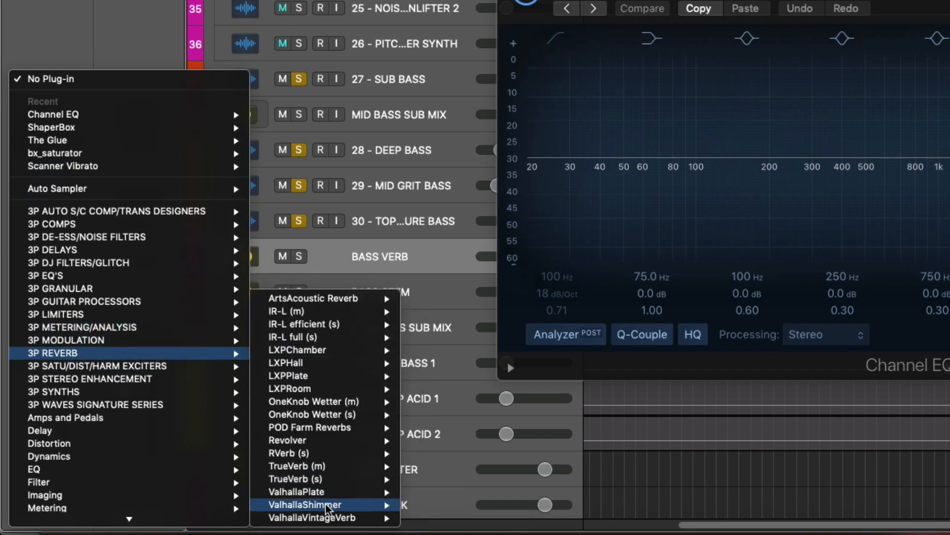
mouse_move(346, 492)
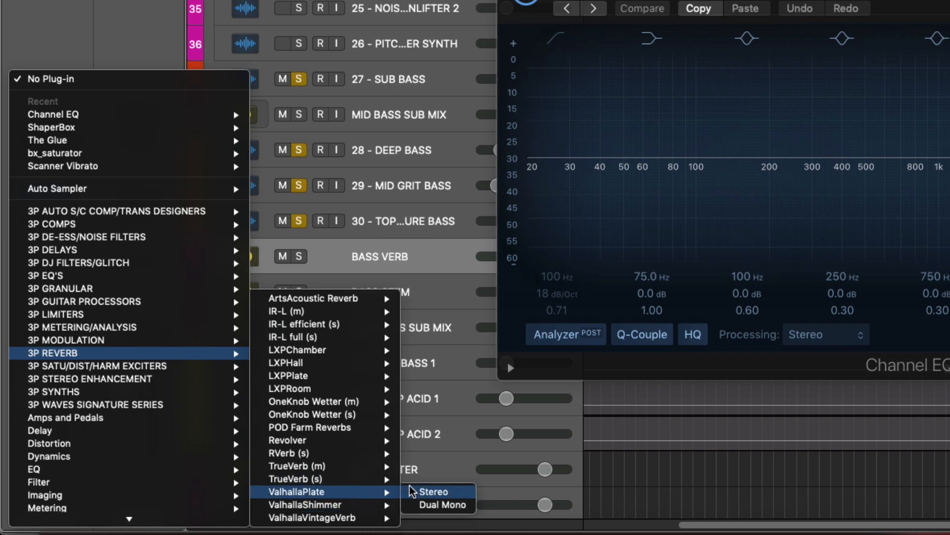
mouse_move(376, 517)
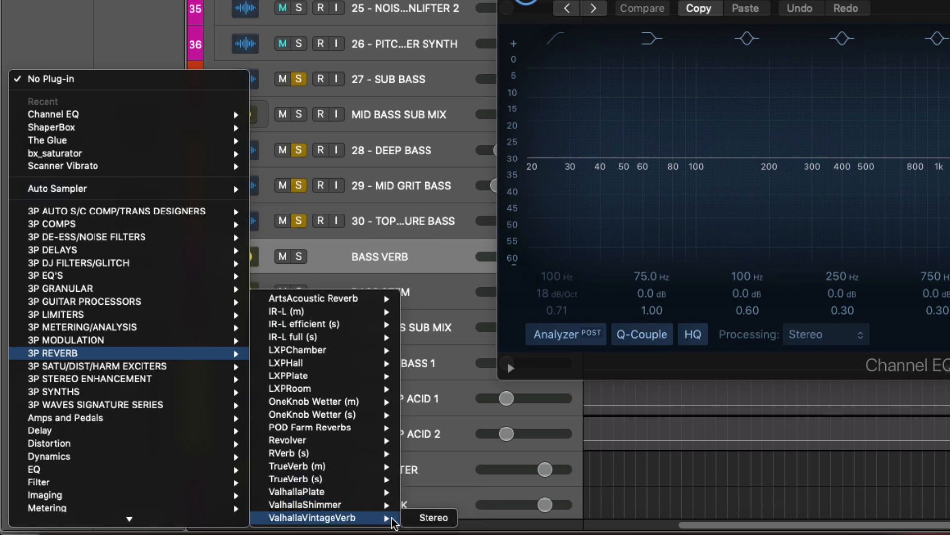
left_click(317, 533)
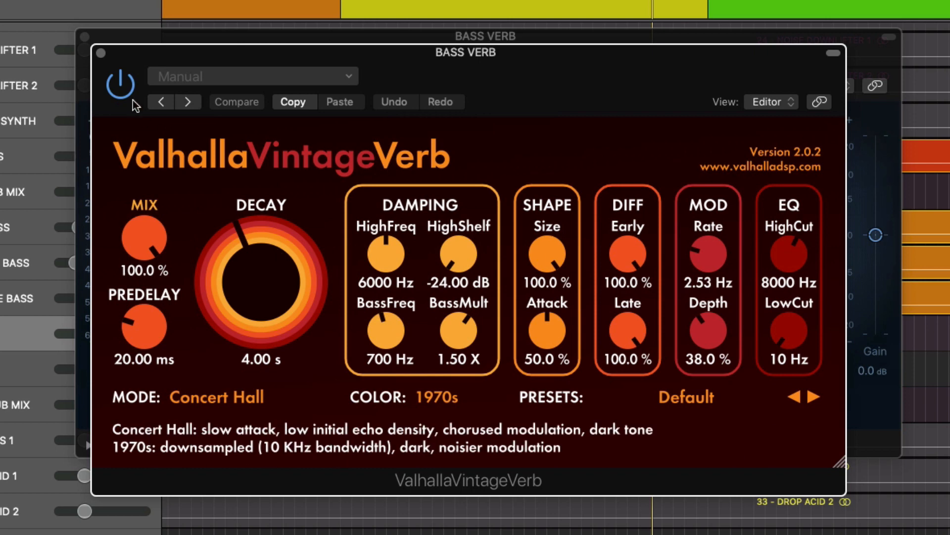
- Set the decay of the BASS VERB channel's ValhallaVintageVerb to 2.00 s
mouse_move(268, 297)
left_mouse_down()
mouse_move(263, 364)
mouse_move(260, 281)
left_mouse_up()
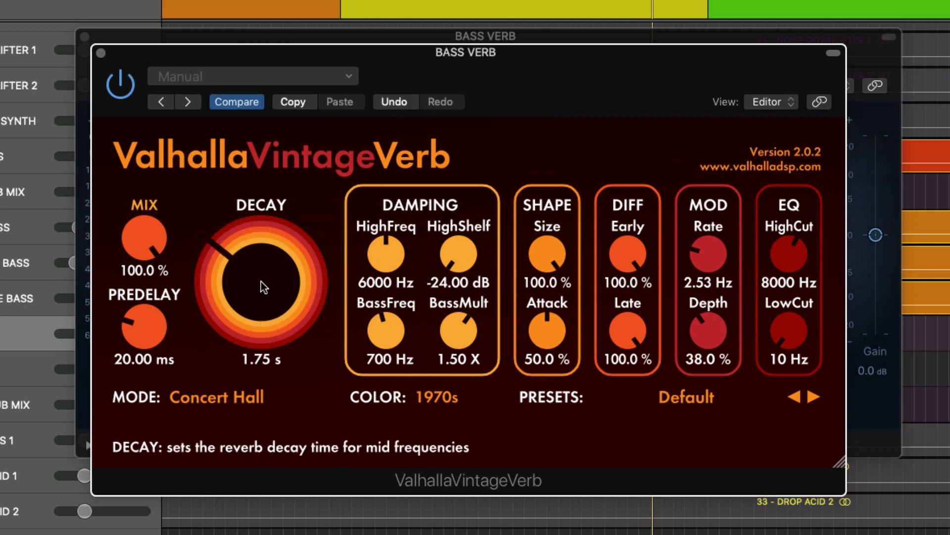
left_click_drag(220, 308, 218, 299)
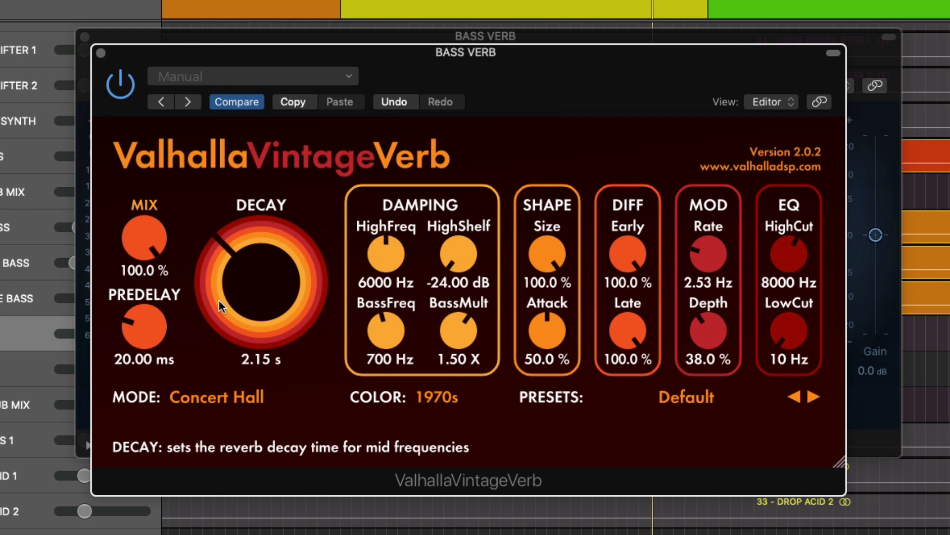
left_click(252, 364)
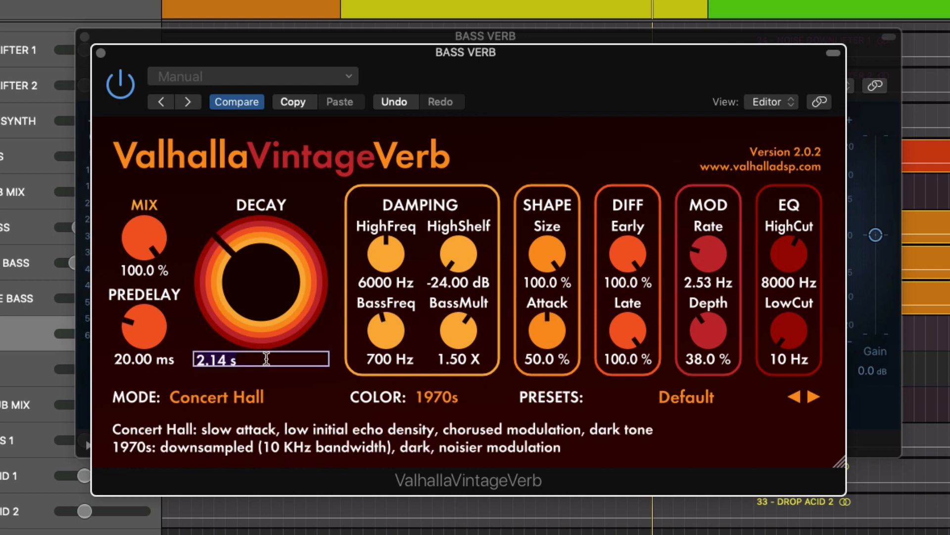
type("2")
key("Return")
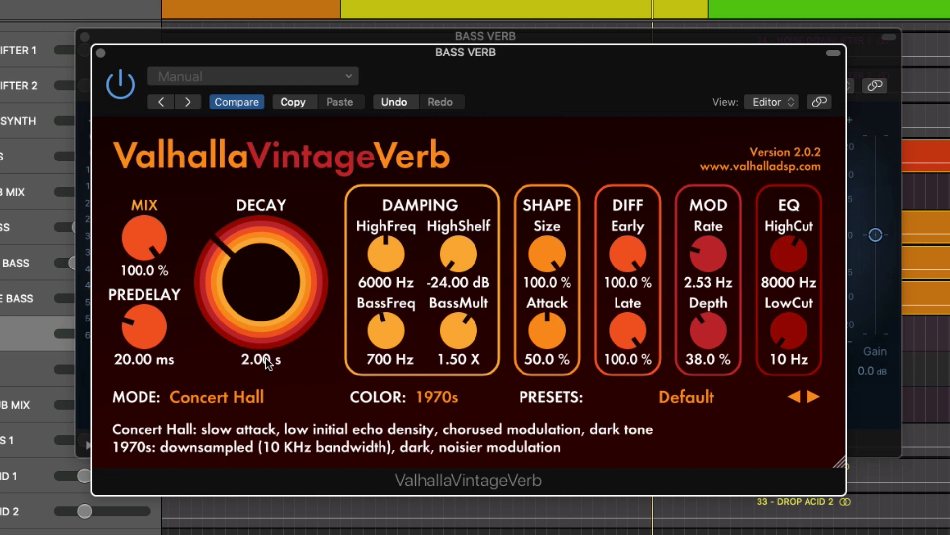
- Close the open plug-in windows and set a low cut of 1070 Hz at 24 dB/Oct in BASS VERB's Channel EQ
left_click(102, 54)
left_click(85, 36)
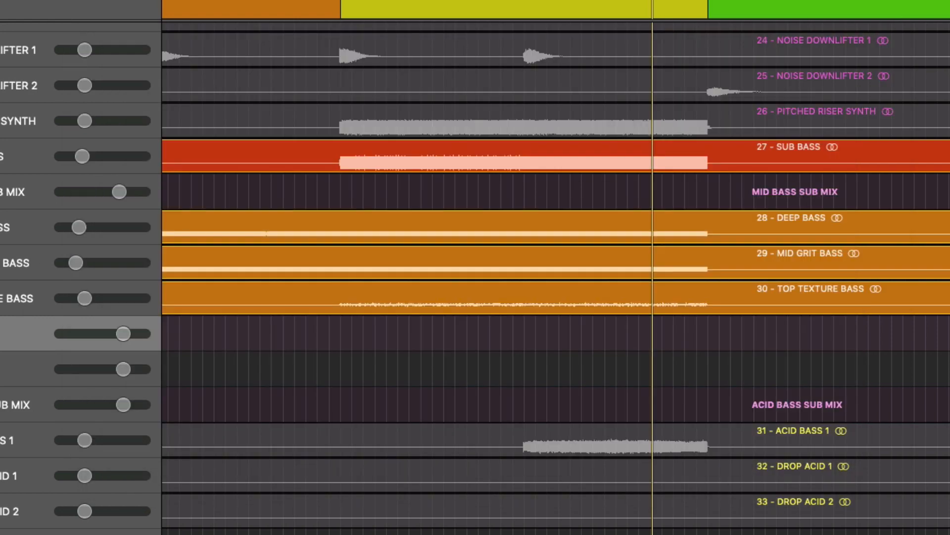
left_click(55, 272)
left_click_drag(246, 273, 266, 279)
key("super+Down")
left_click(411, 257)
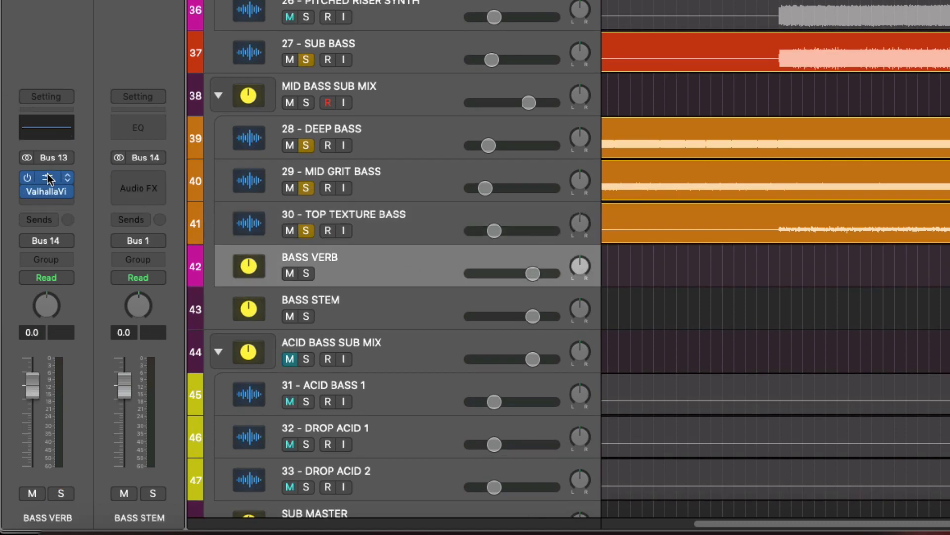
left_click(46, 127)
left_click(563, 43)
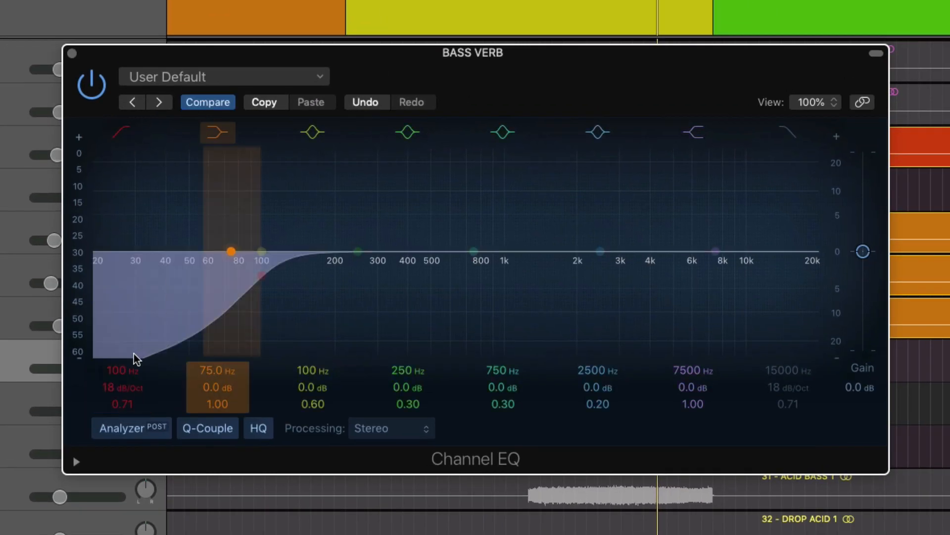
left_click_drag(135, 357, 368, 356)
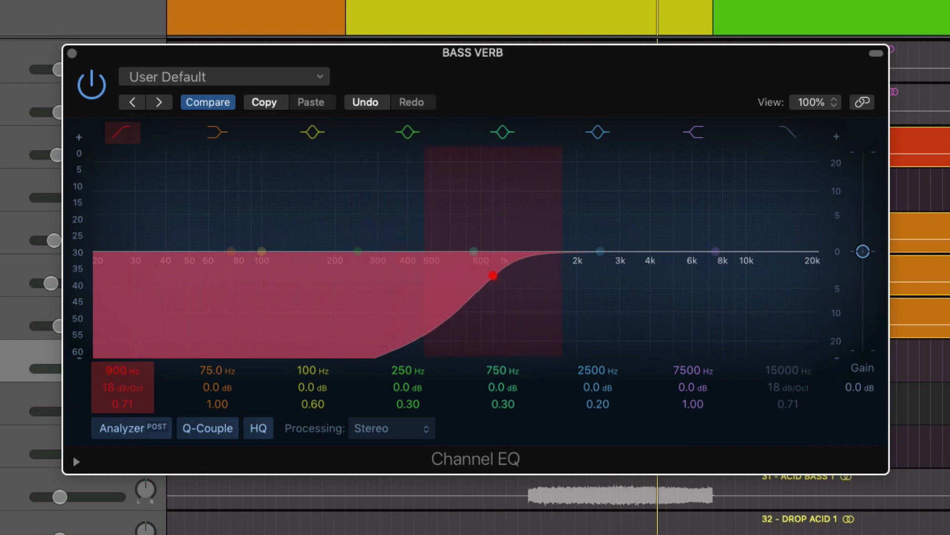
left_click_drag(493, 276, 509, 275)
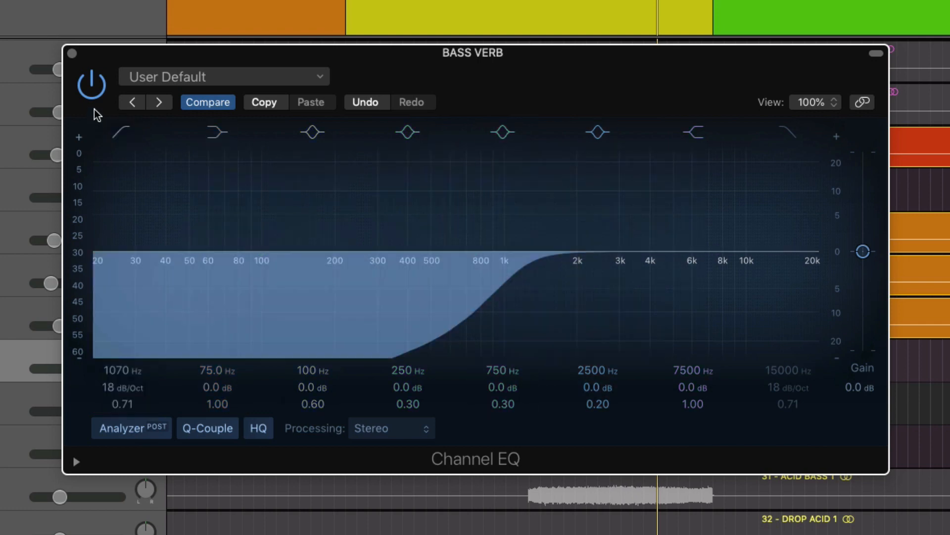
left_click_drag(123, 388, 123, 382)
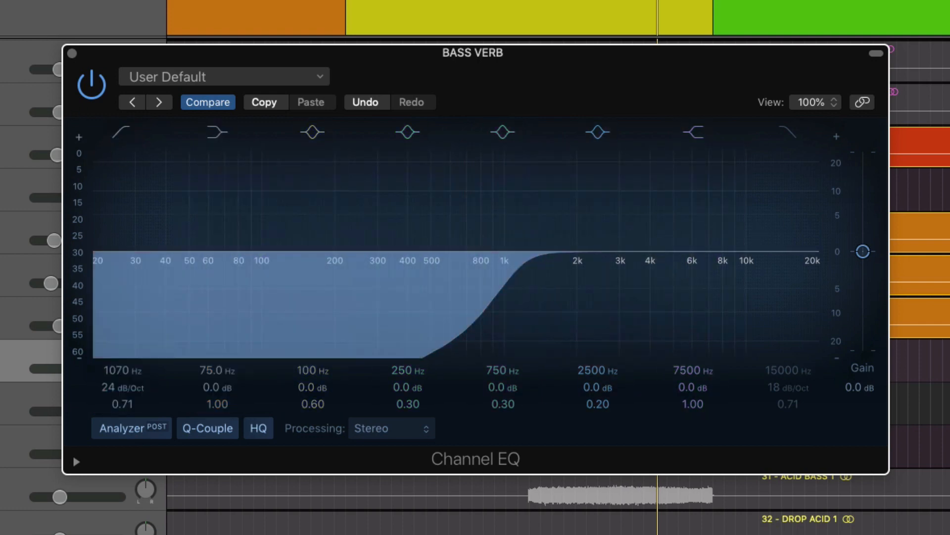
left_click(72, 53)
- Take SUB BASS, DEEP BASS and MID GRIT BASS out of solo, solo BASS STEM, and start playback
left_click(9, 335)
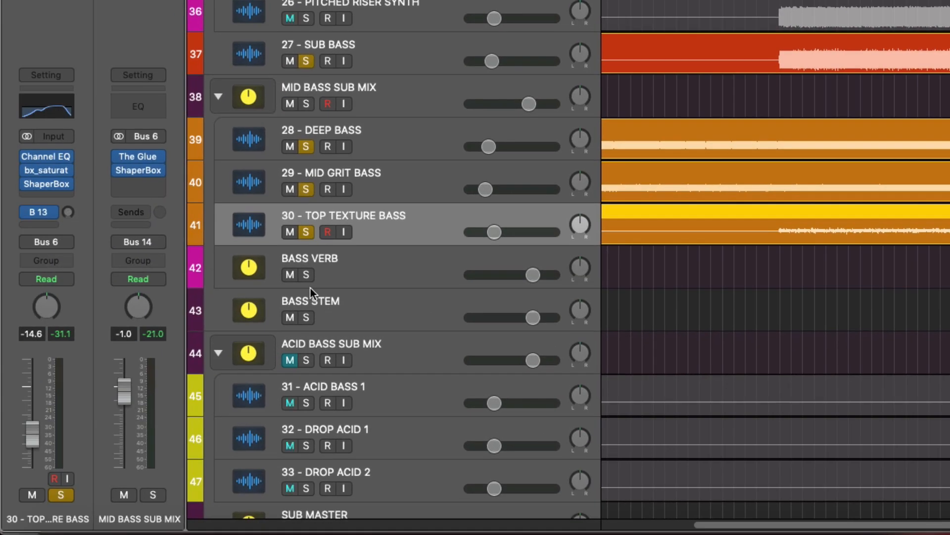
left_click(307, 60)
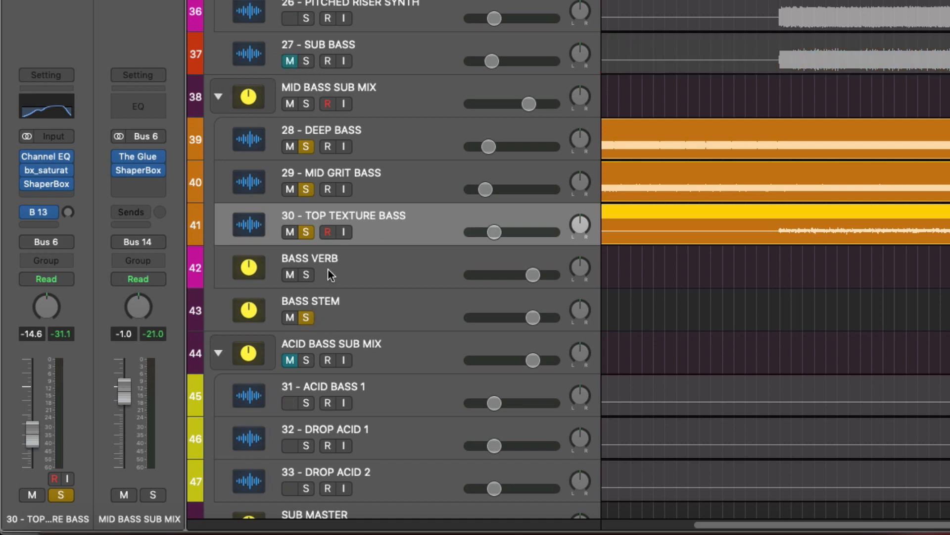
left_click(359, 277)
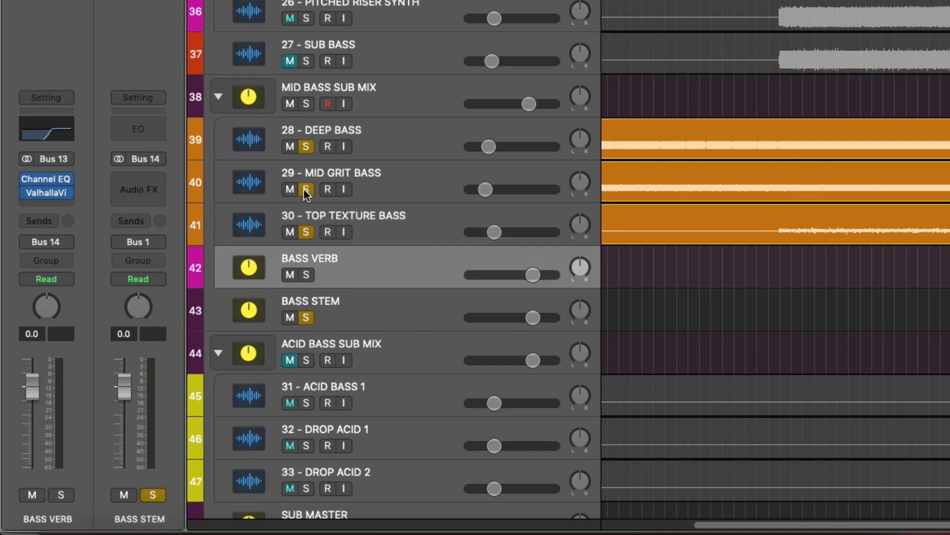
left_click_drag(305, 191, 305, 145)
left_click(414, 213)
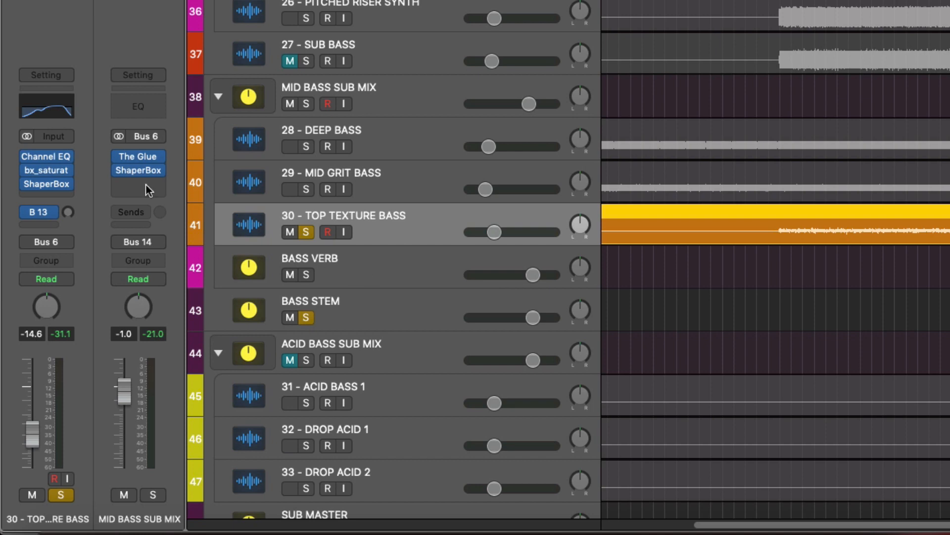
key("space")
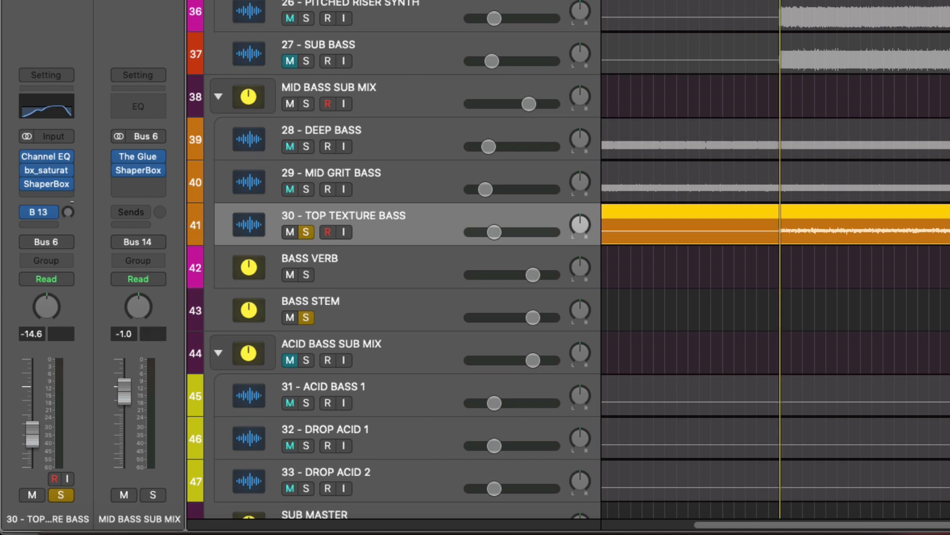
- Unsolo DRUM SUB MIX and raise the Bus 13 send on TOP TEXTURE BASS to -2.8 dB
left_click_drag(69, 216, 70, 202)
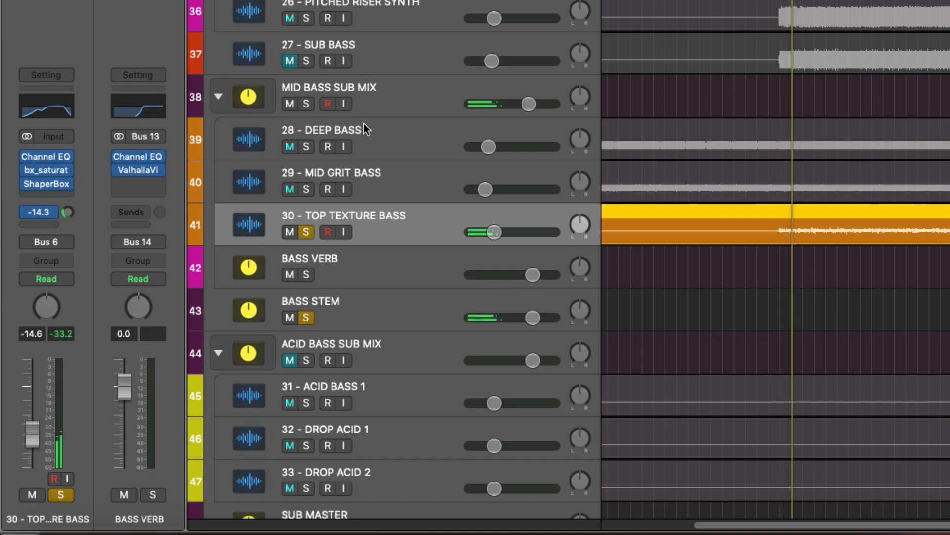
scroll(376, 142, "up", 10)
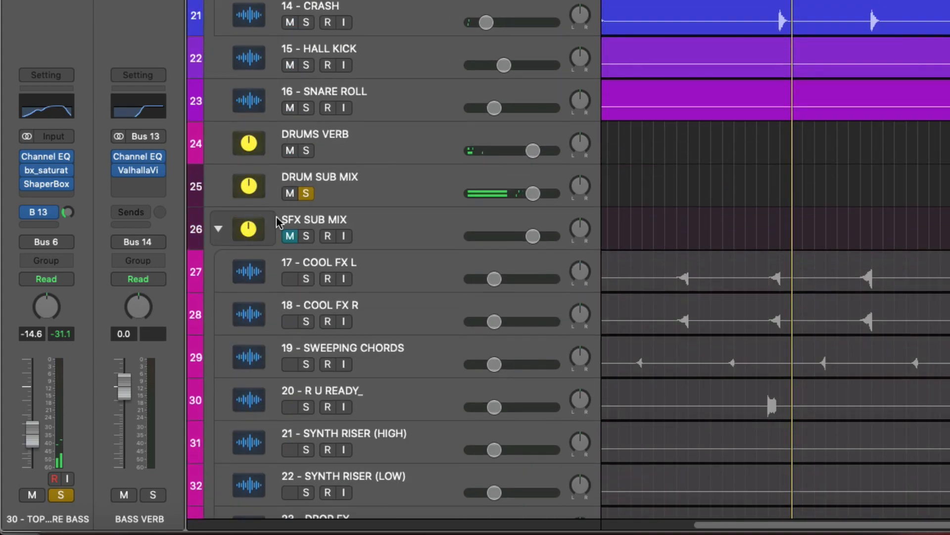
left_click(307, 193)
scroll(435, 226, "down", 10)
scroll(444, 234, "down", 5)
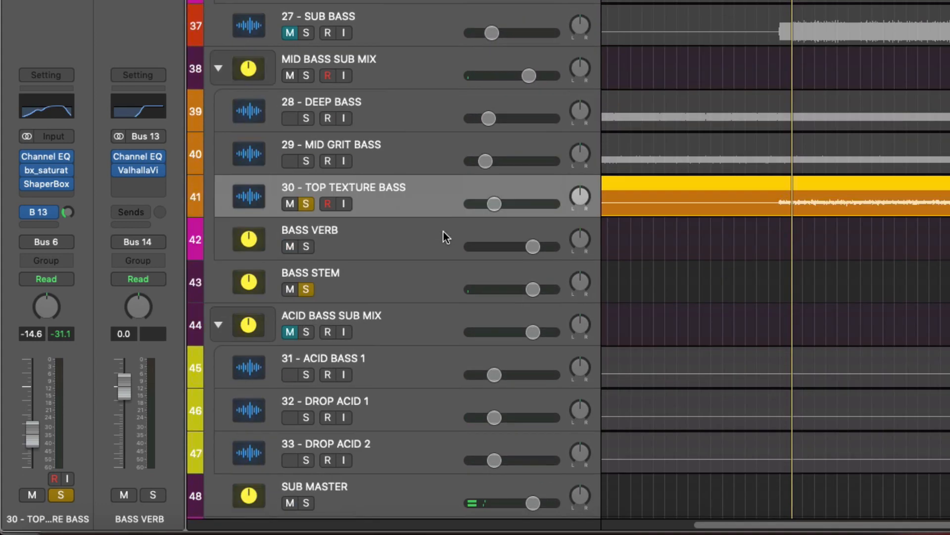
scroll(445, 233, "up", 2)
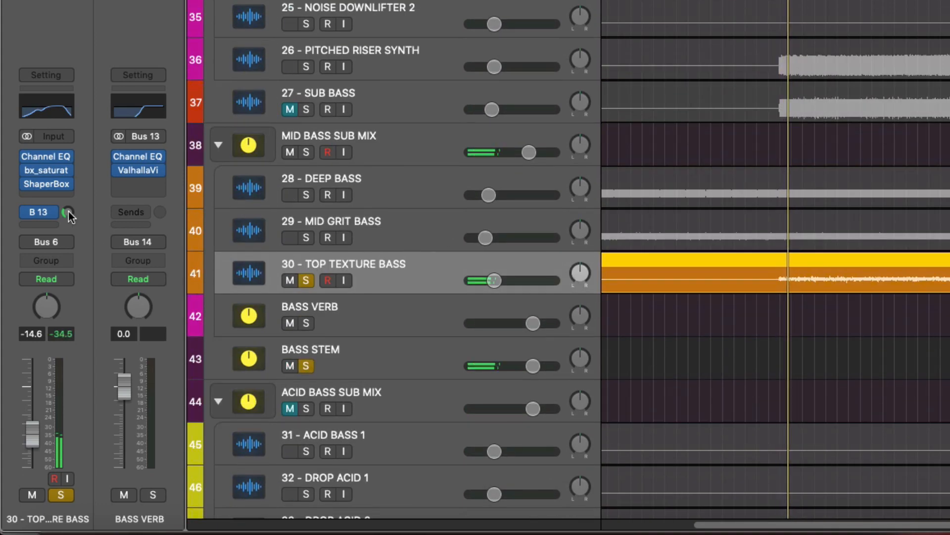
left_click_drag(68, 211, 68, 222)
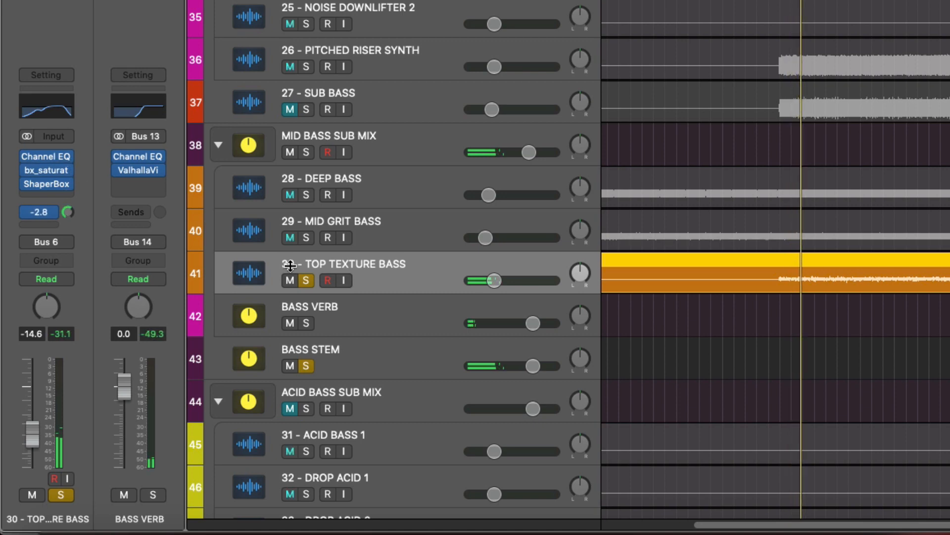
- Solo BASS VERB together with BASS STEM, unmute TOP TEXTURE BASS, and raise its BASS VERB send to +0.2 dB
left_click(306, 323, "alt")
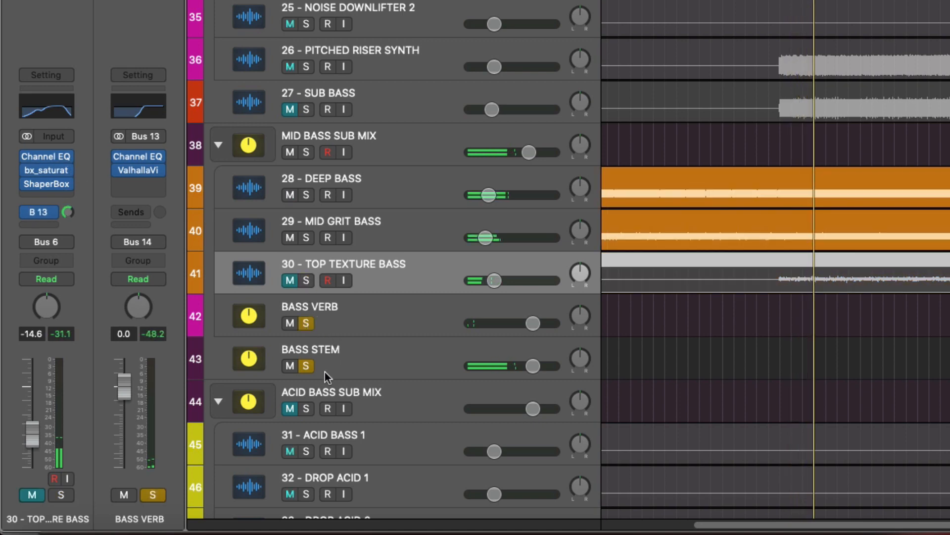
left_click(305, 364)
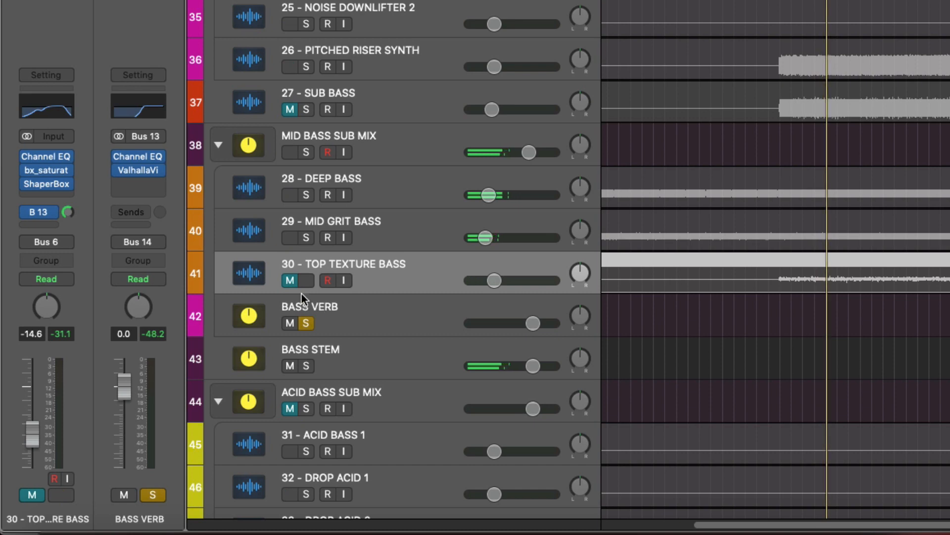
left_click(291, 280)
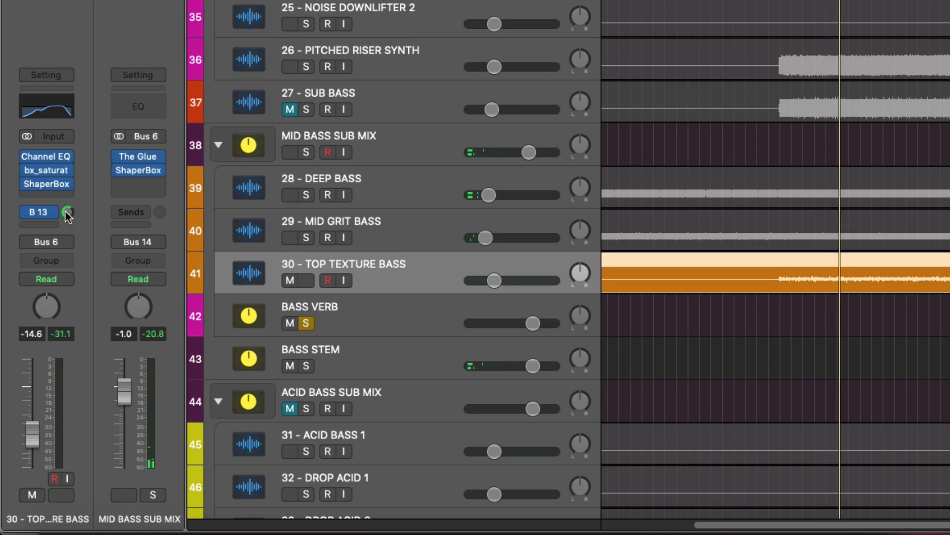
left_click_drag(68, 212, 66, 236)
left_click(306, 281)
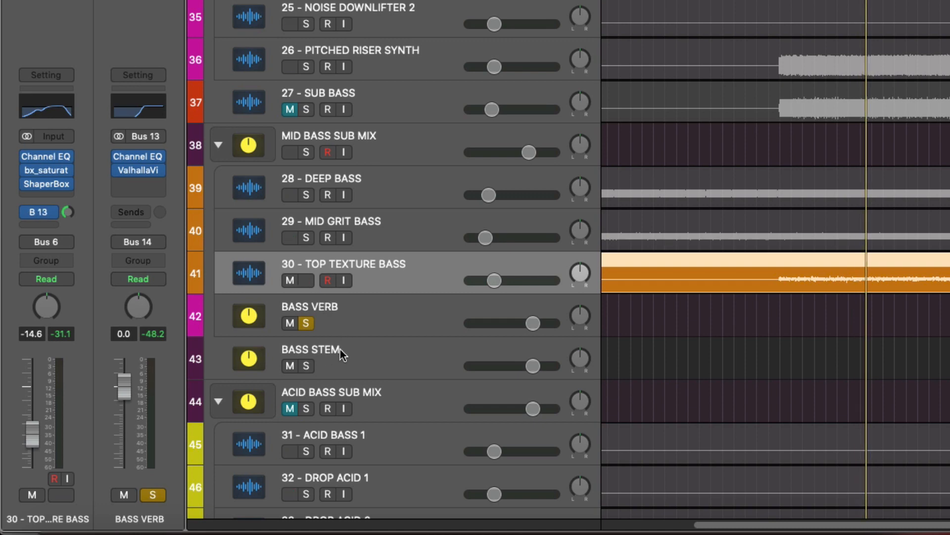
left_click(306, 365)
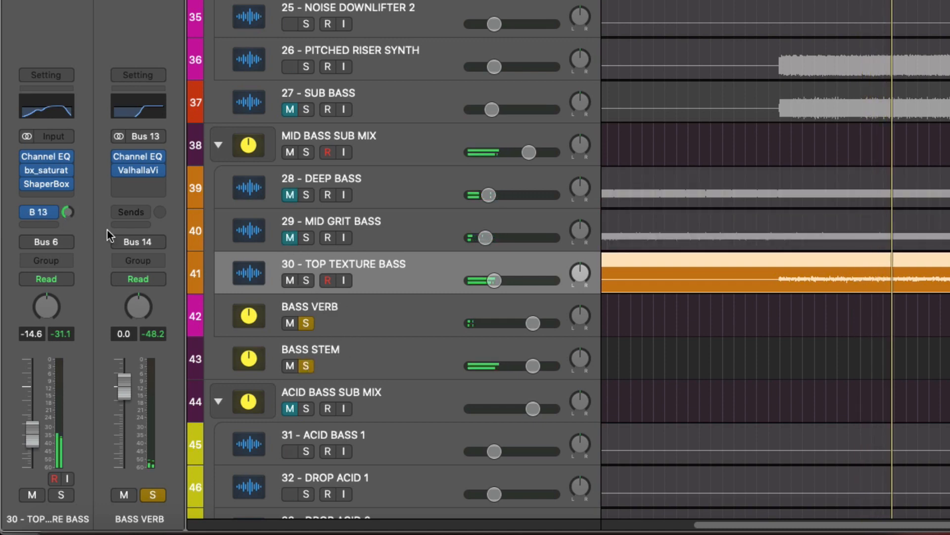
left_click_drag(68, 213, 68, 177)
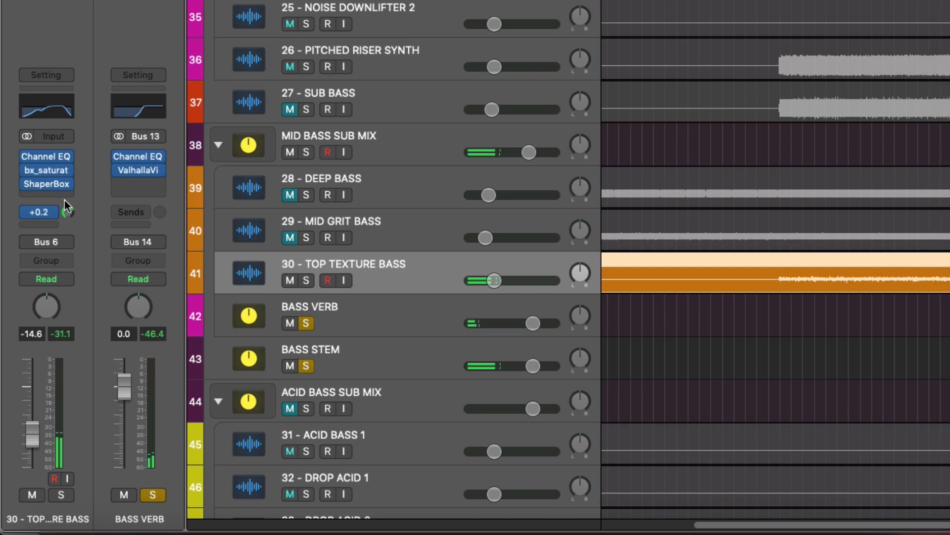
- Solo MID GRIT BASS, mute TOP TEXTURE BASS, and add a Bus 13 (BASS VERB) send at about -9.8 dB to MID GRIT BASS
left_click(433, 234)
left_click(306, 238)
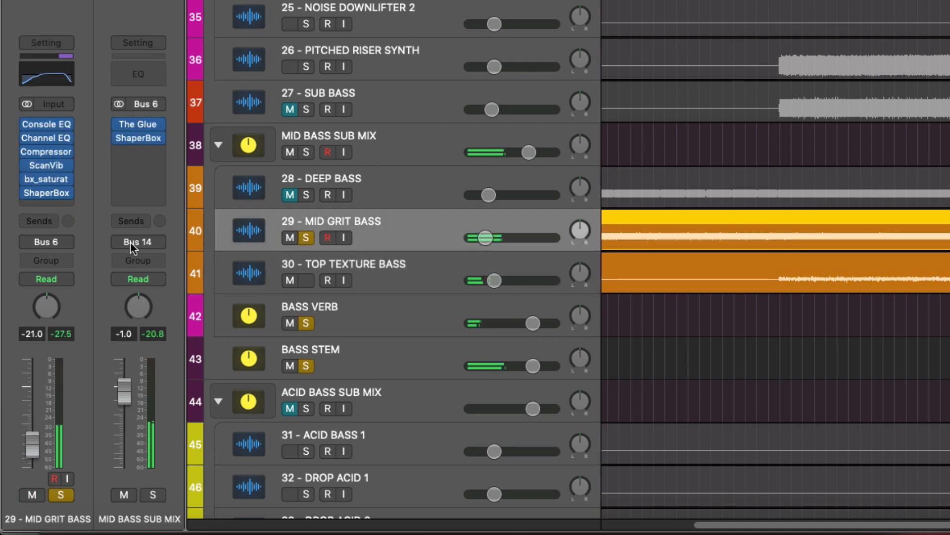
left_click(41, 221)
mouse_move(52, 243)
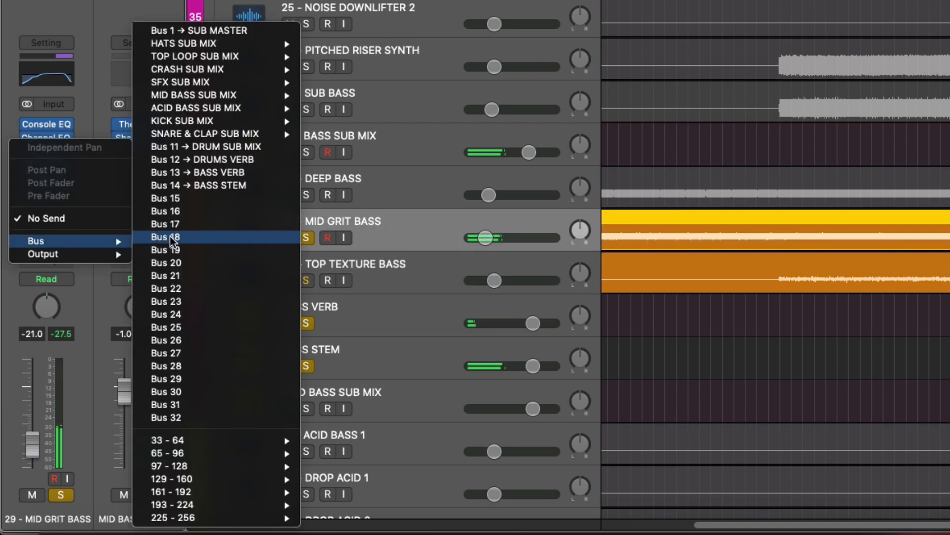
left_click(201, 175)
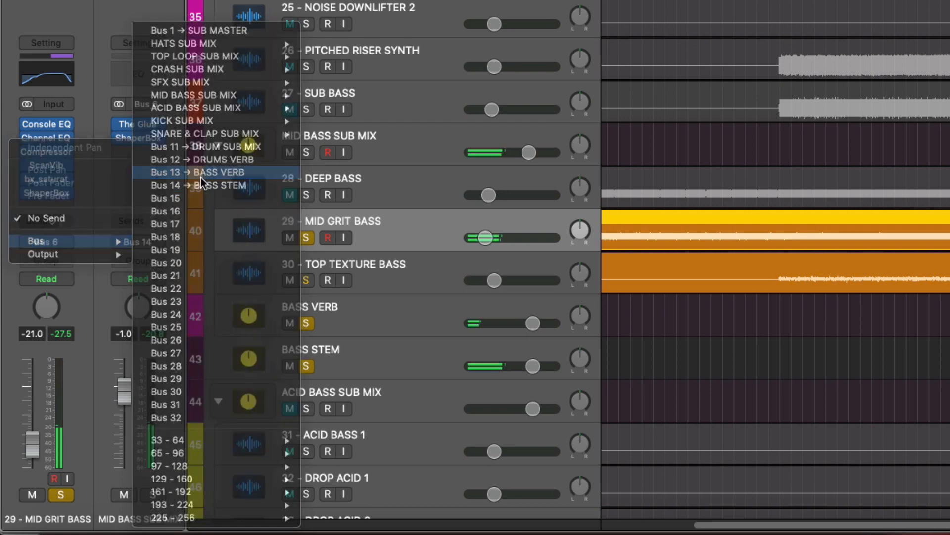
left_click(291, 280)
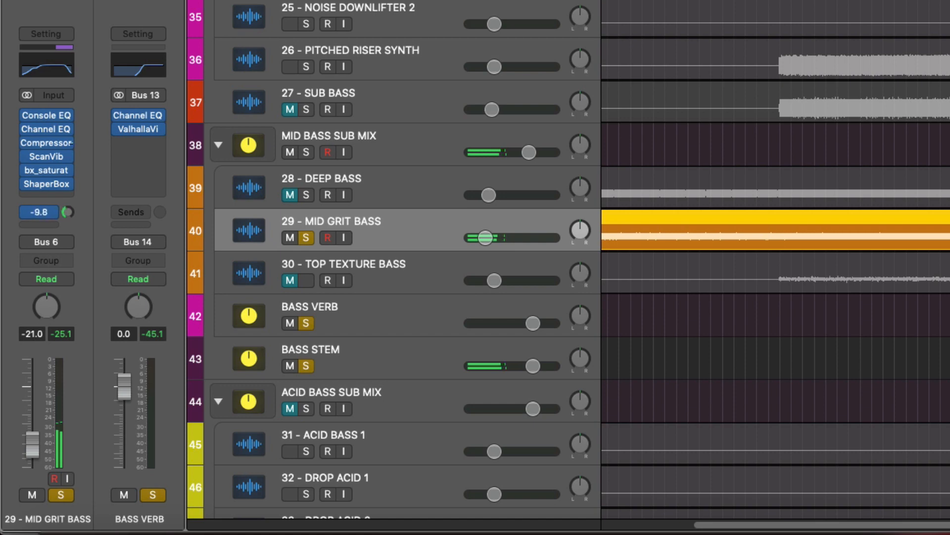
- Set the Bus 13 (BASS VERB) send level on DEEP BASS to -13.7 dB
mouse_move(70, 146)
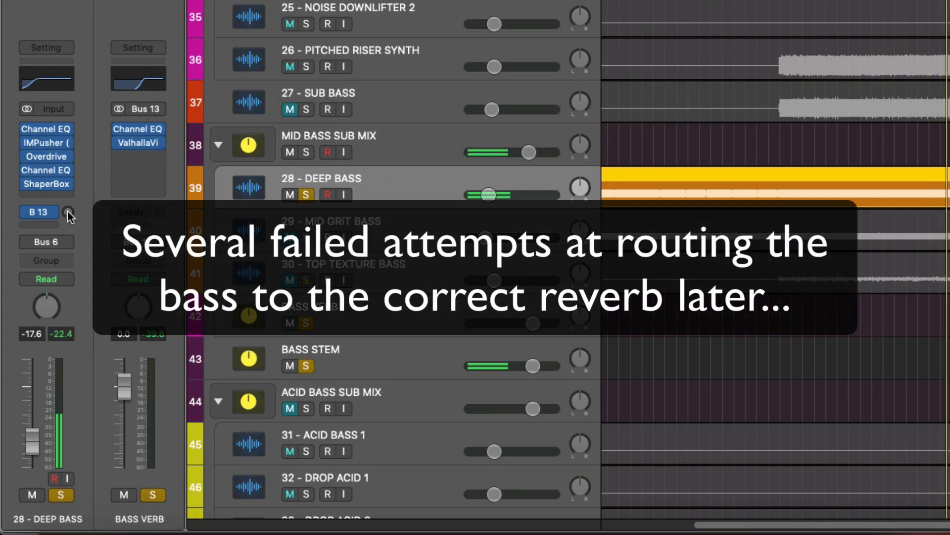
mouse_move(68, 213)
left_mouse_down()
mouse_move(68, 202)
mouse_move(72, 231)
left_mouse_up()
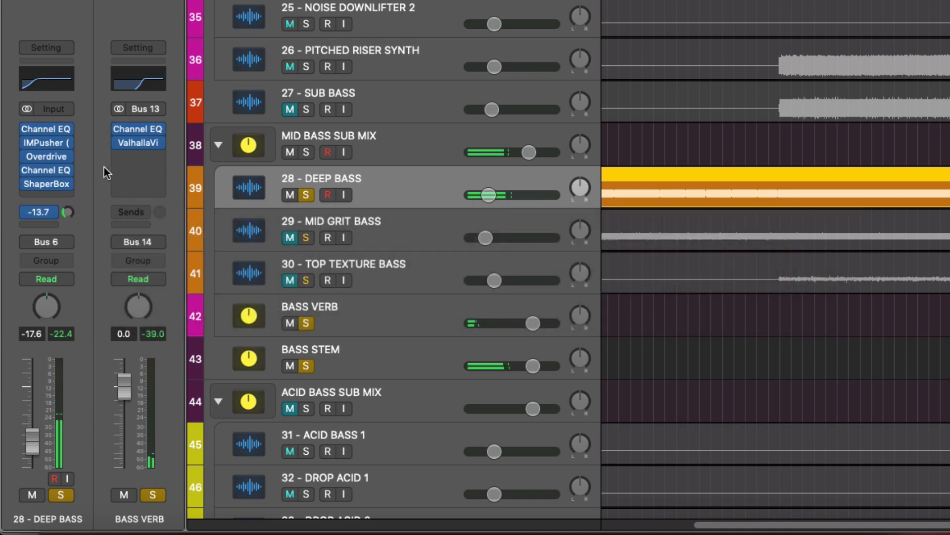
- Insert a Compressor after the reverb on the BASS VERB channel and show its side-chain settings
left_click(128, 157)
mouse_move(170, 227)
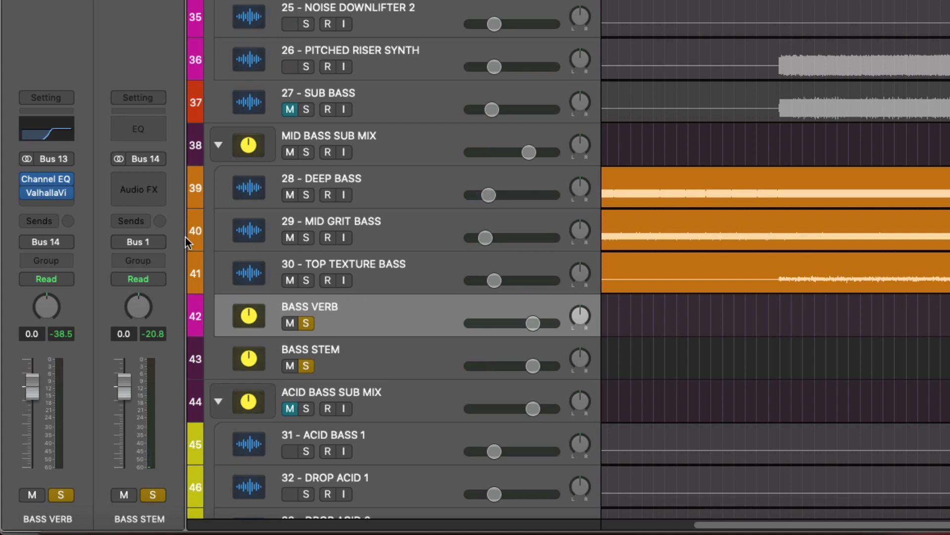
left_click(47, 202)
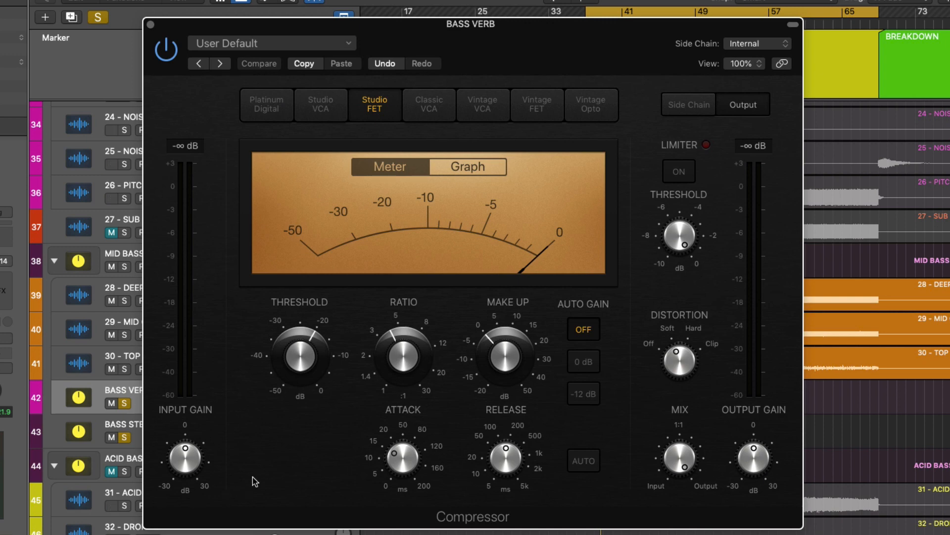
mouse_move(391, 353)
left_click(700, 103)
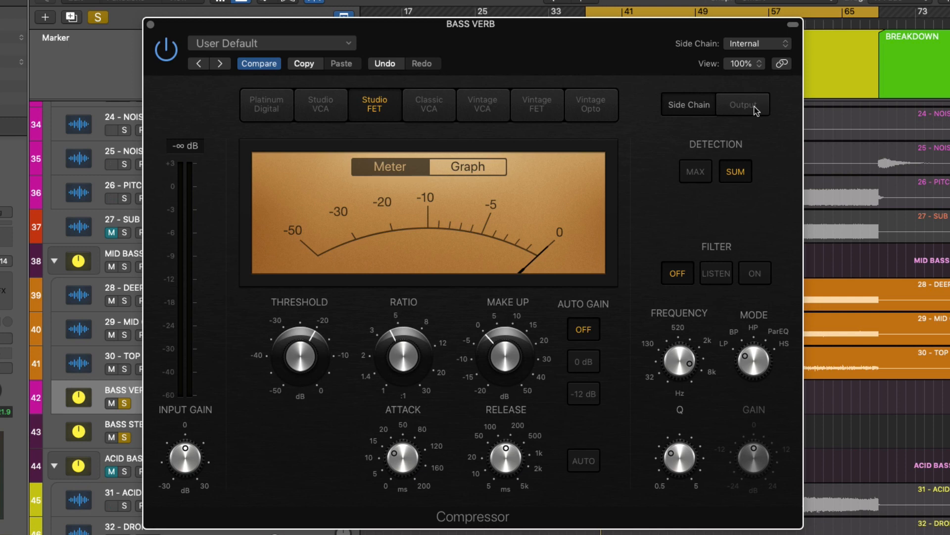
- Raise the input gain of the BASS VERB compressor and lower its threshold to just below -40 dB
left_click_drag(293, 344, 293, 337)
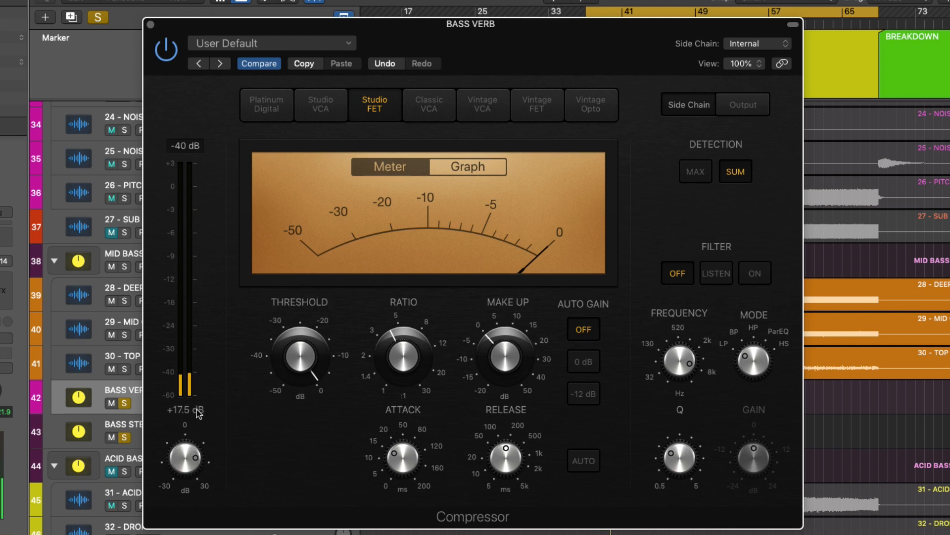
left_click_drag(197, 406, 197, 426)
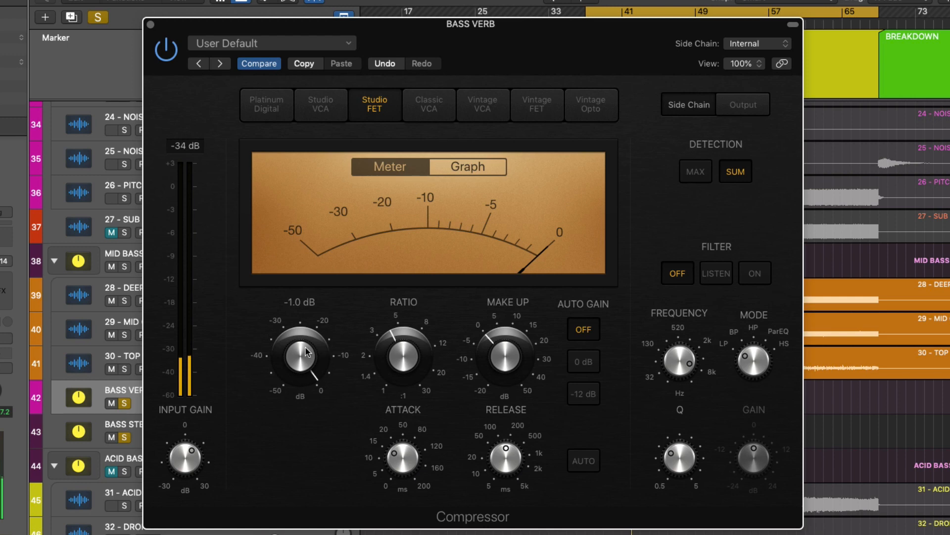
left_click_drag(306, 352, 305, 413)
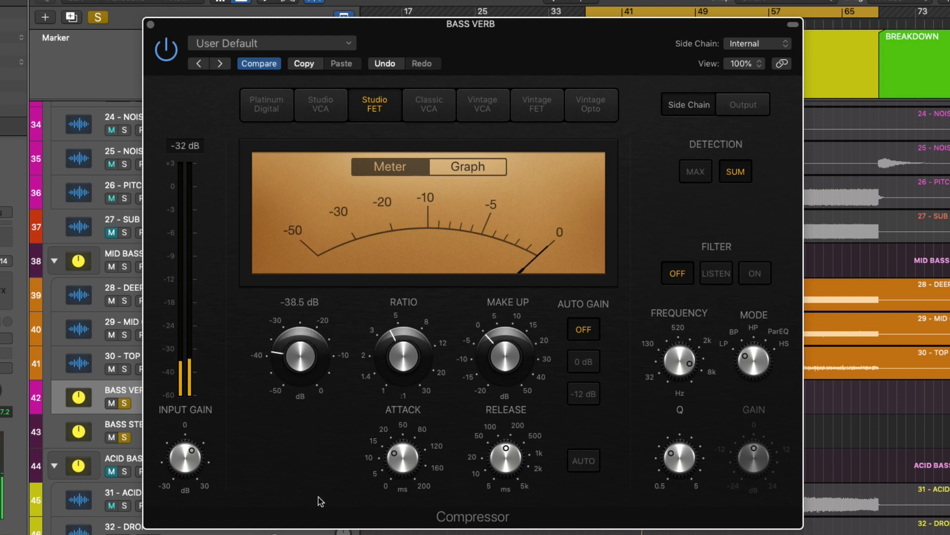
left_click_drag(319, 497, 320, 512)
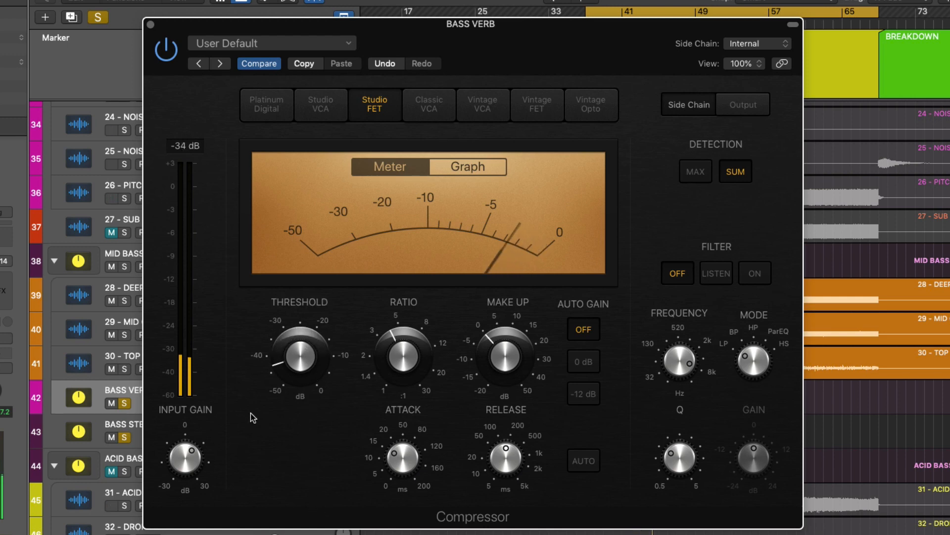
- Lower the BASS VERB compressor's threshold to about -45 dB and show its output settings
left_click_drag(289, 363, 293, 379)
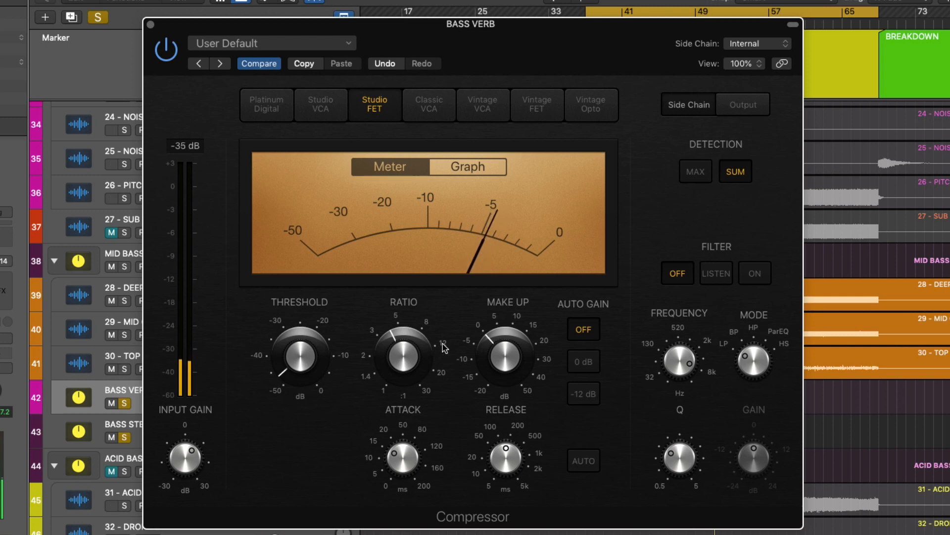
left_click(738, 108)
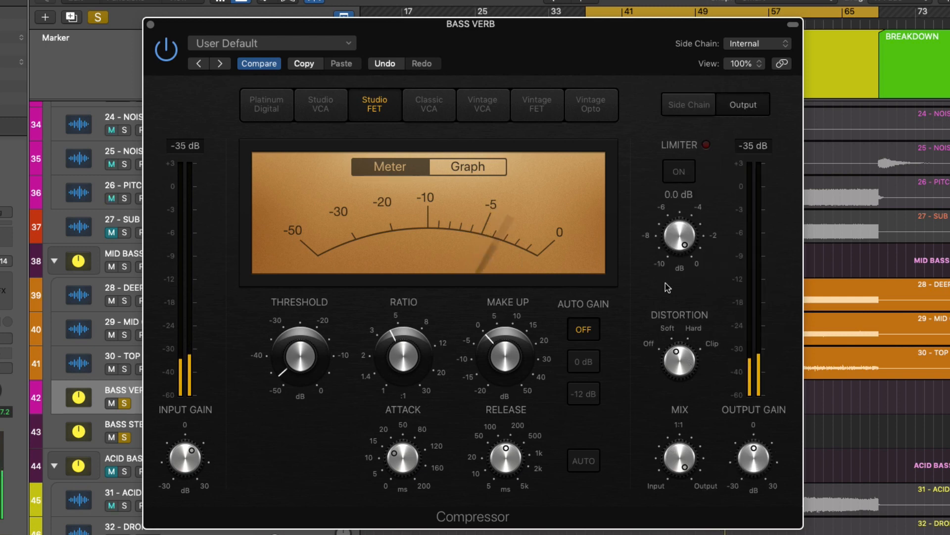
left_click(150, 24)
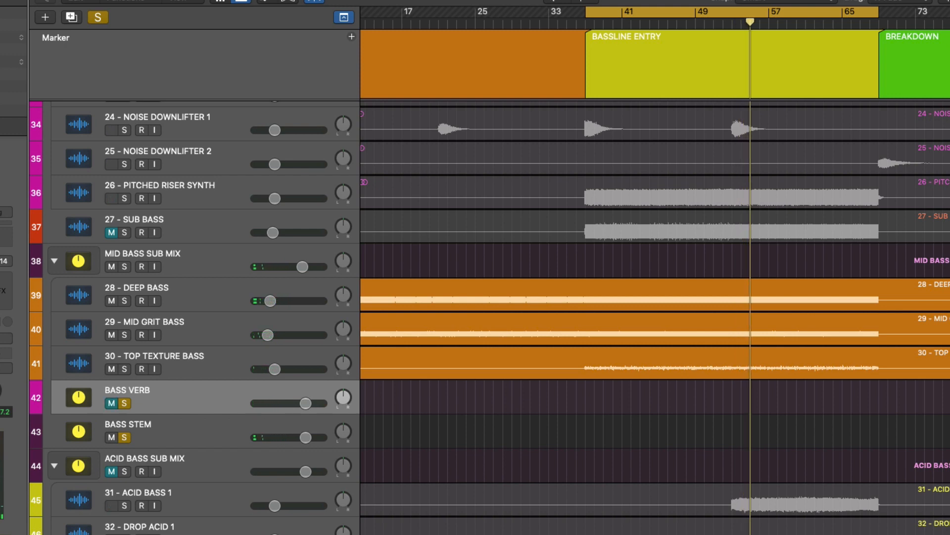
left_click(1, 291)
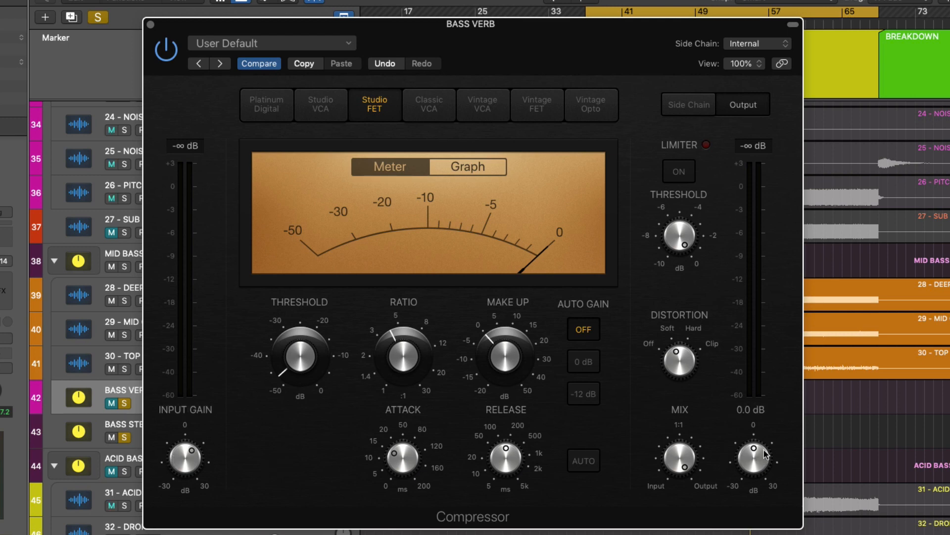
- Unmute BASS VERB, play the track, and reset the BASS VERB compressor's output gain to 0 dB
scroll(747, 473, "up", 1)
scroll(744, 468, "down", 1)
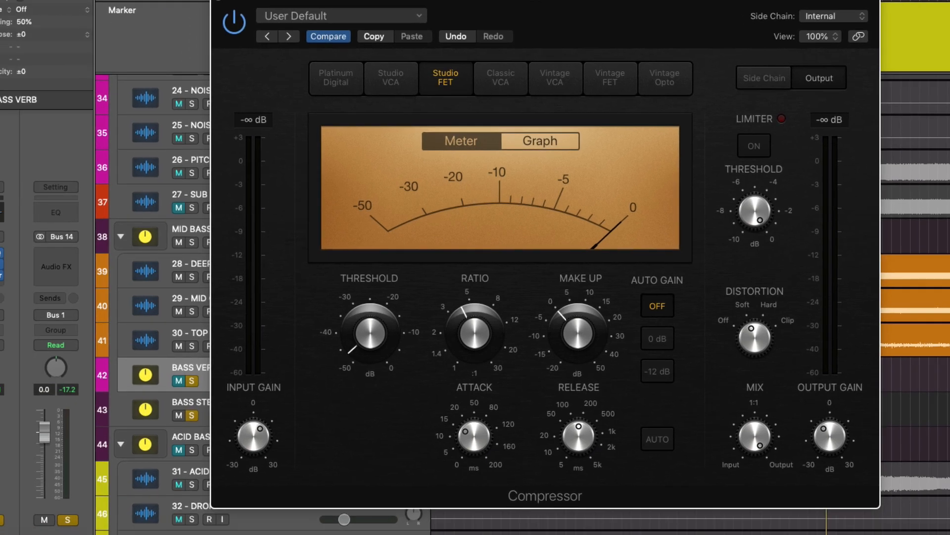
left_click(29, 502)
key("v")
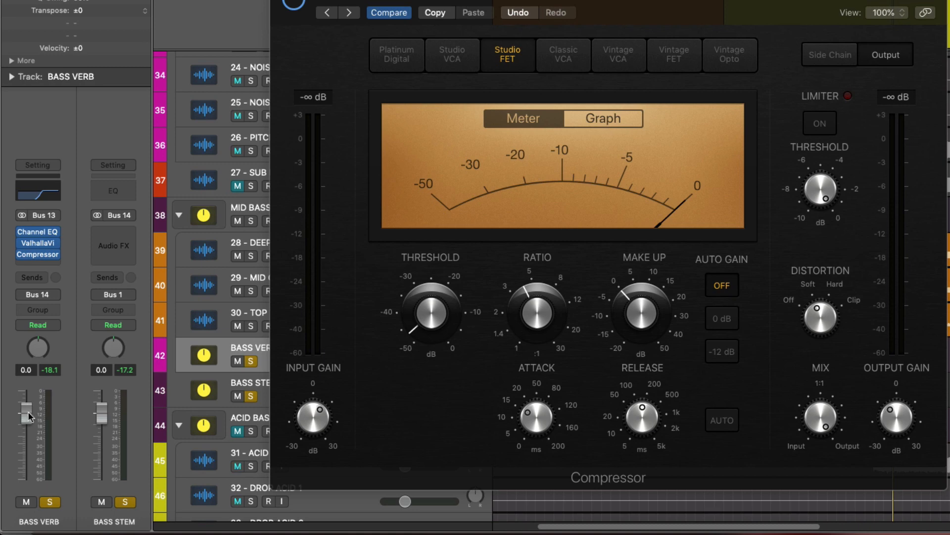
key("space")
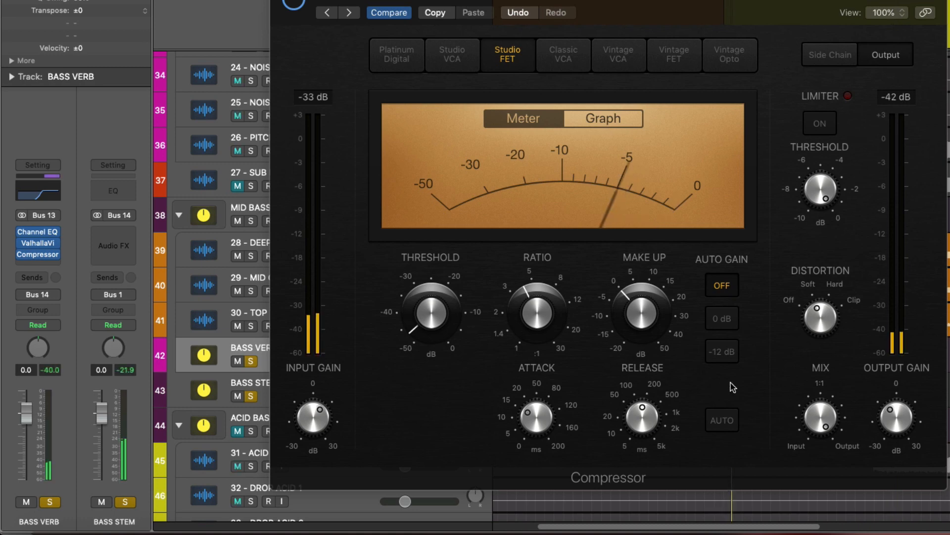
mouse_move(918, 408)
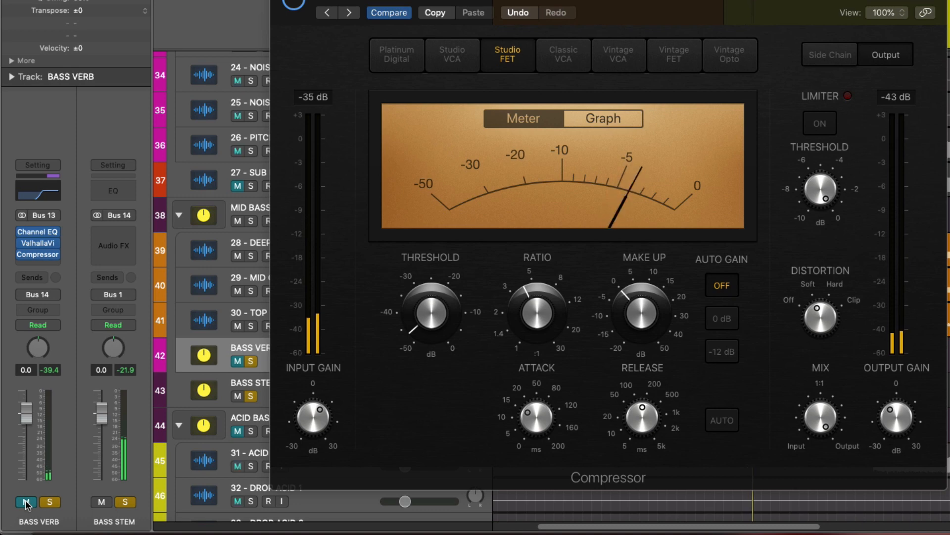
left_click(897, 416, "alt")
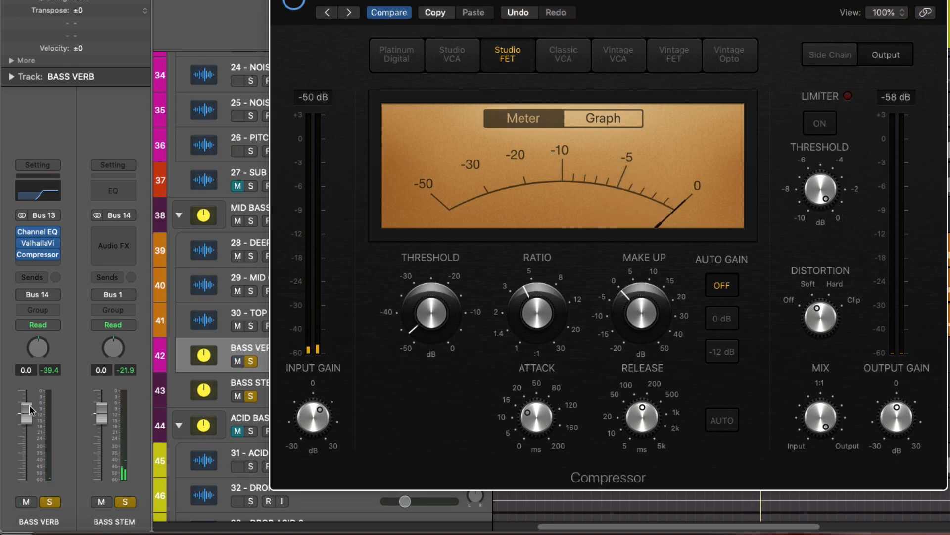
- Reset the BASS VERB fader to 0.0 dB and insert a stereo ShaperBox after the Compressor, showing its mid-band volume curve
left_click_drag(30, 406, 29, 426)
left_click(30, 428, "alt")
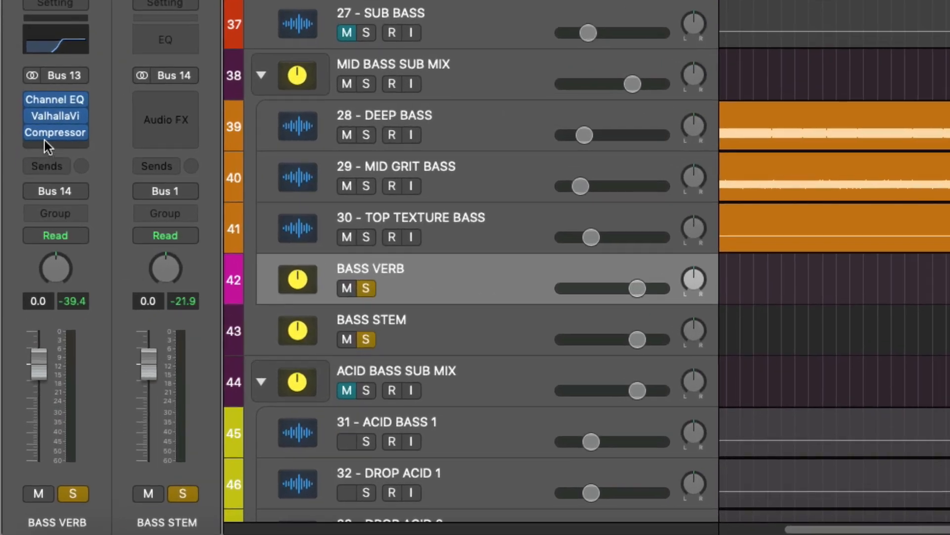
left_click(33, 262)
mouse_move(94, 300)
mouse_move(135, 228)
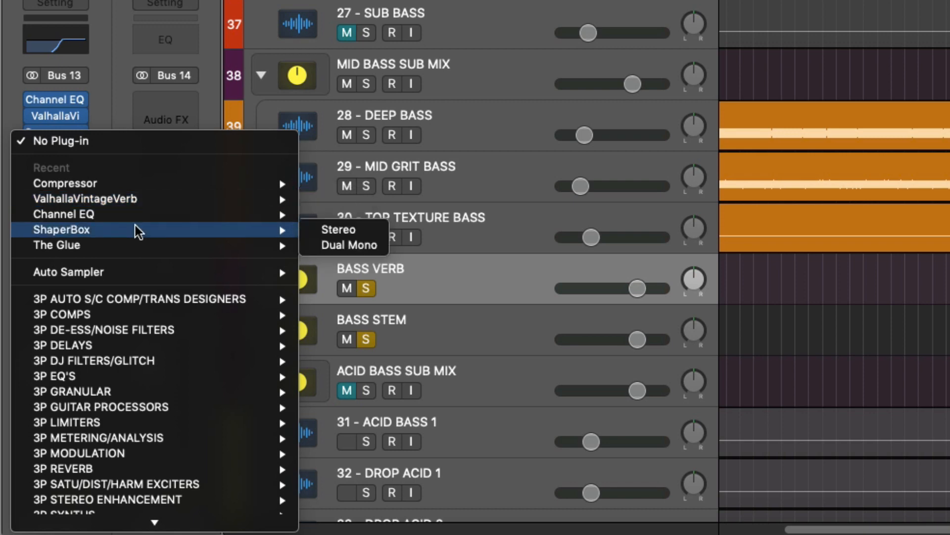
left_click(338, 232)
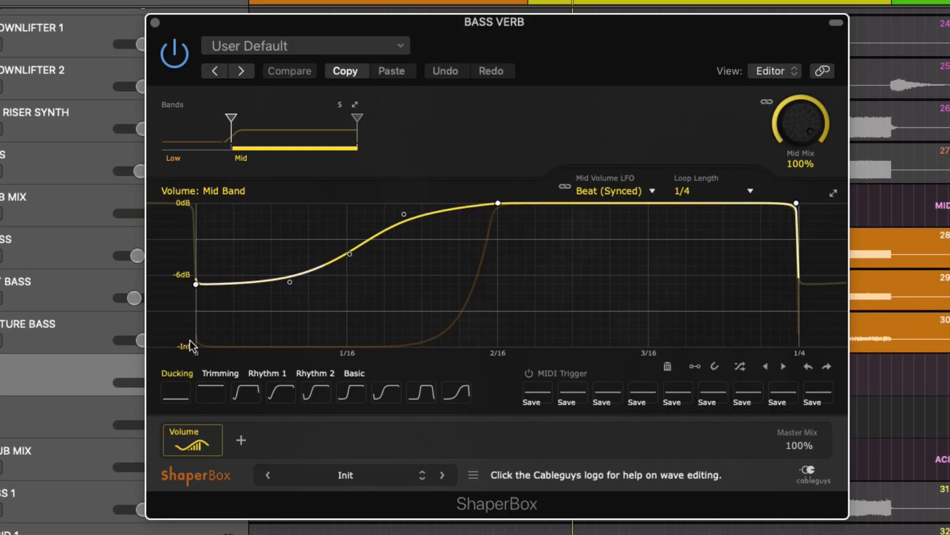
left_click(166, 128)
left_click(275, 145)
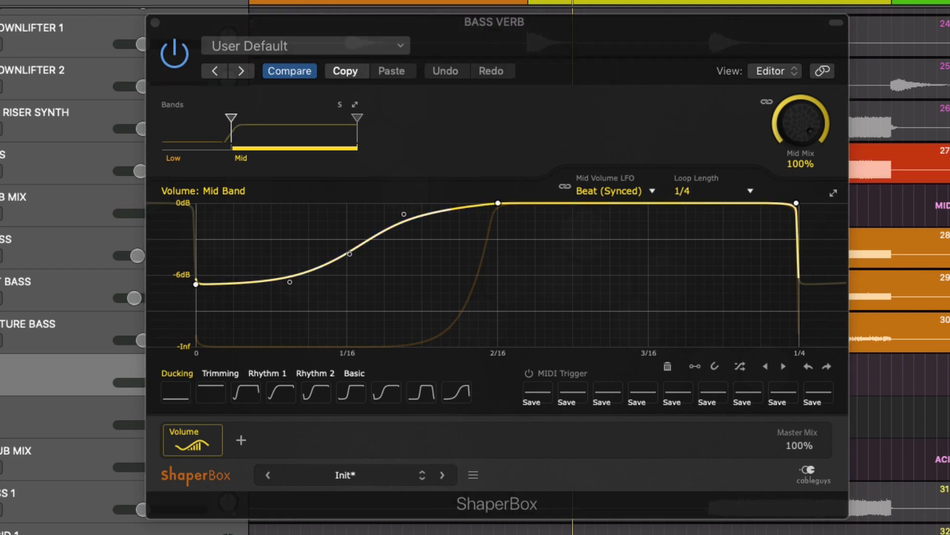
- During playback, unmute BASS VERB with only BASS STEM soloed and lower the BASS VERB fader to -5.0 dB
left_click(28, 409)
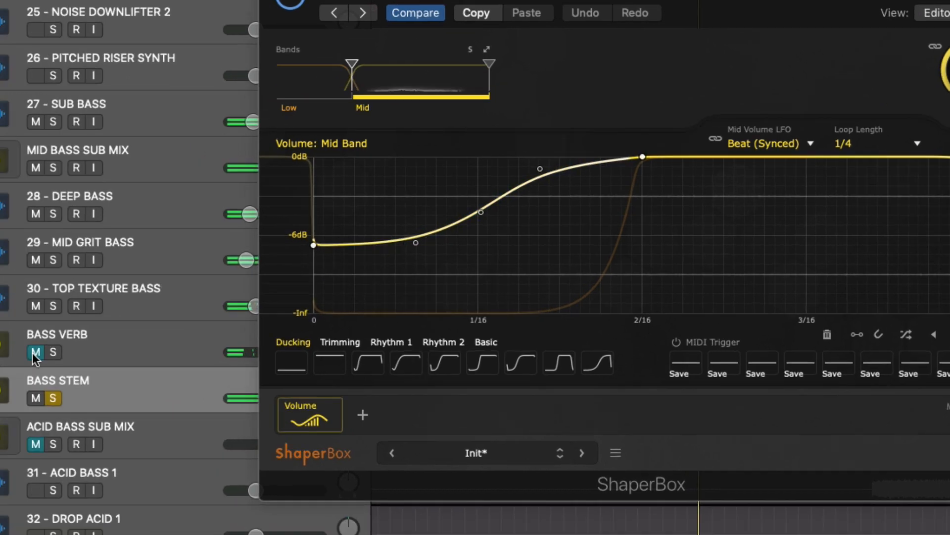
left_click(35, 353)
left_click(528, 208)
left_click_drag(47, 321, 46, 354)
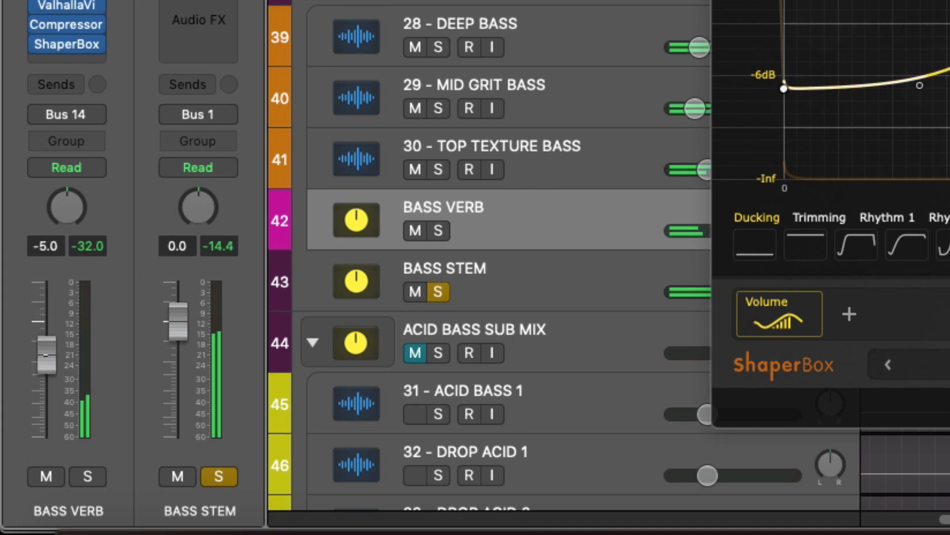
- Compare the bass with BASS VERB muted and unmuted, fine-tune its fader to -5.1 dB, and close the ShaperBox window
left_click(46, 472)
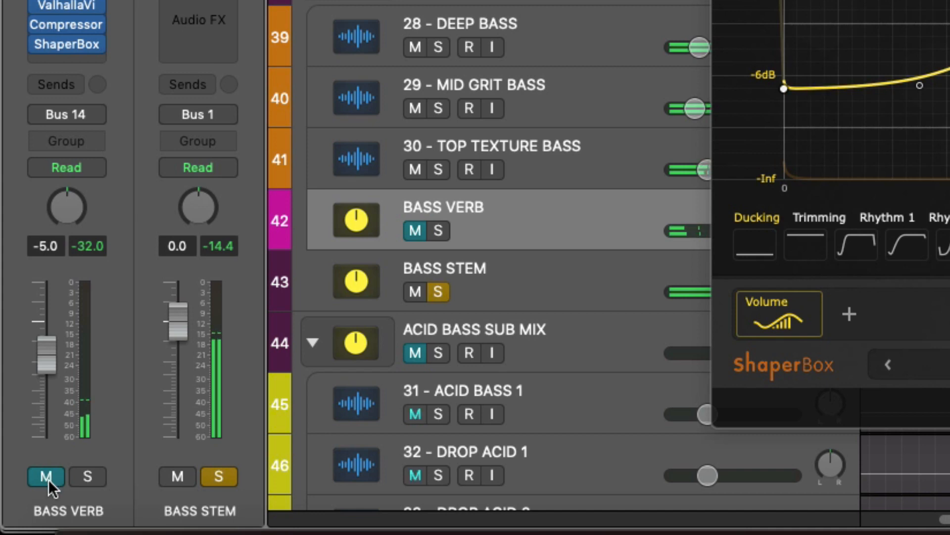
left_click(49, 478)
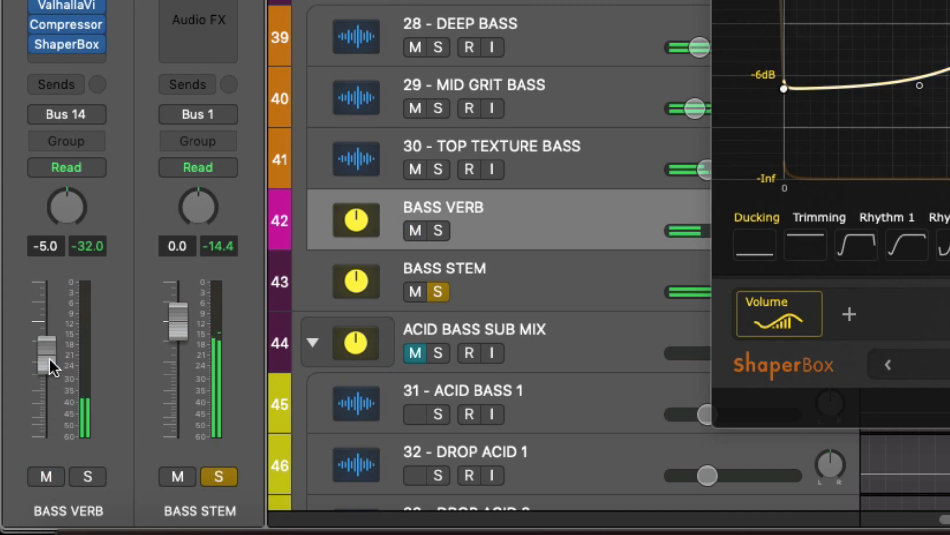
left_click(48, 479)
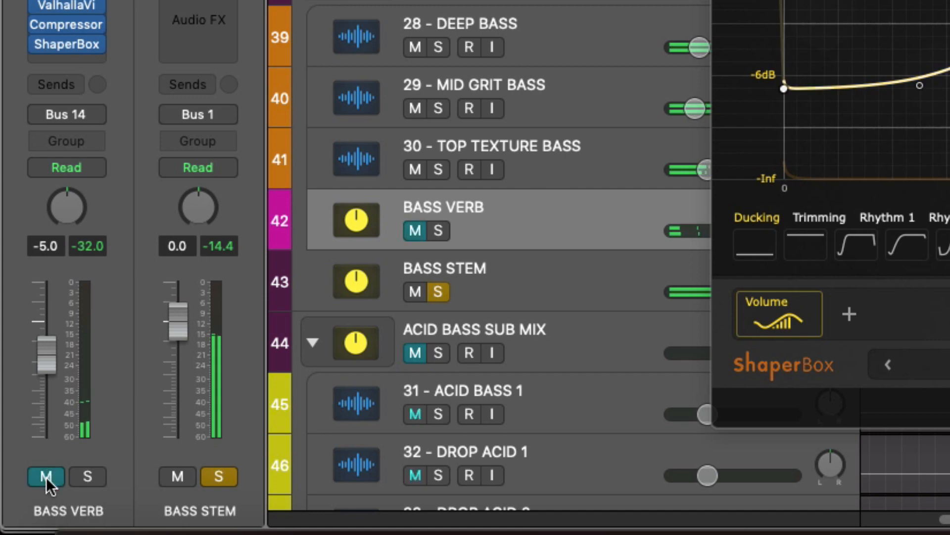
left_click(47, 477)
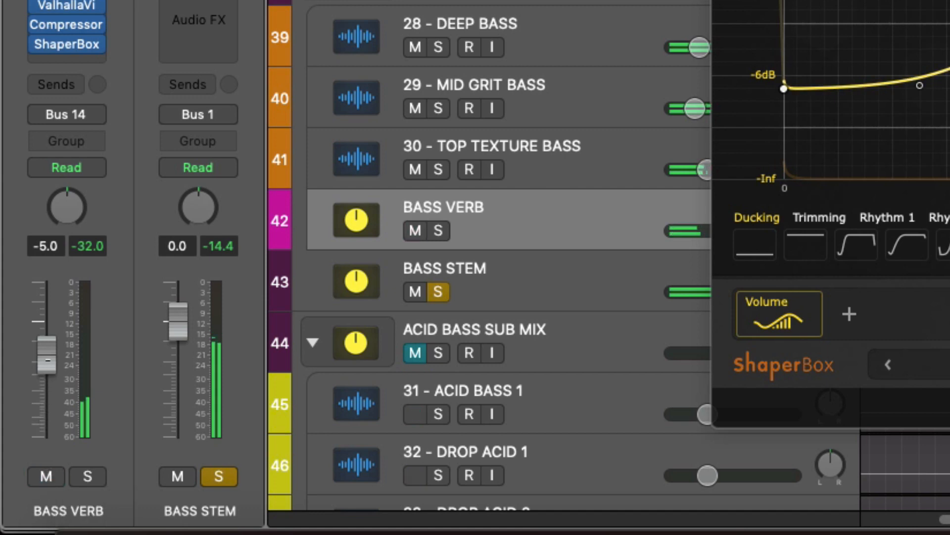
left_click_drag(47, 357, 47, 362)
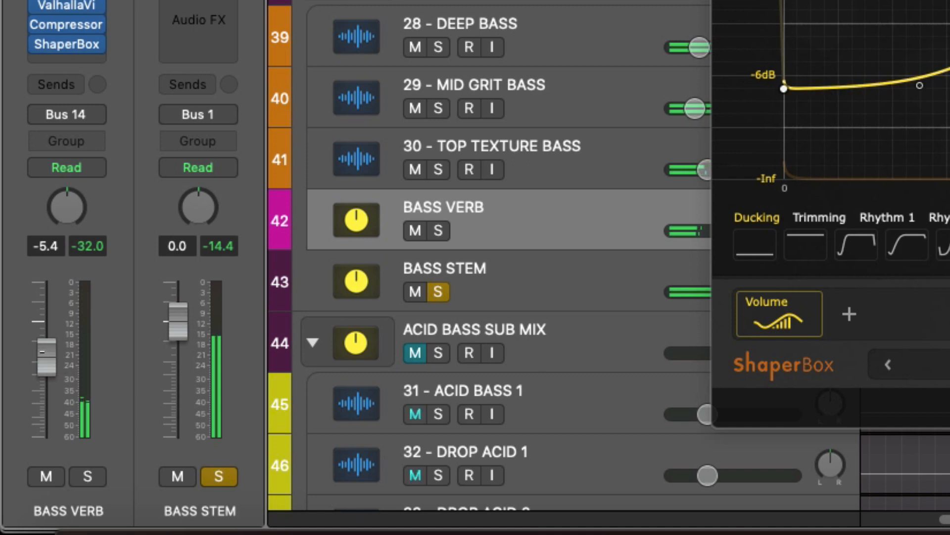
left_click_drag(43, 349, 43, 348)
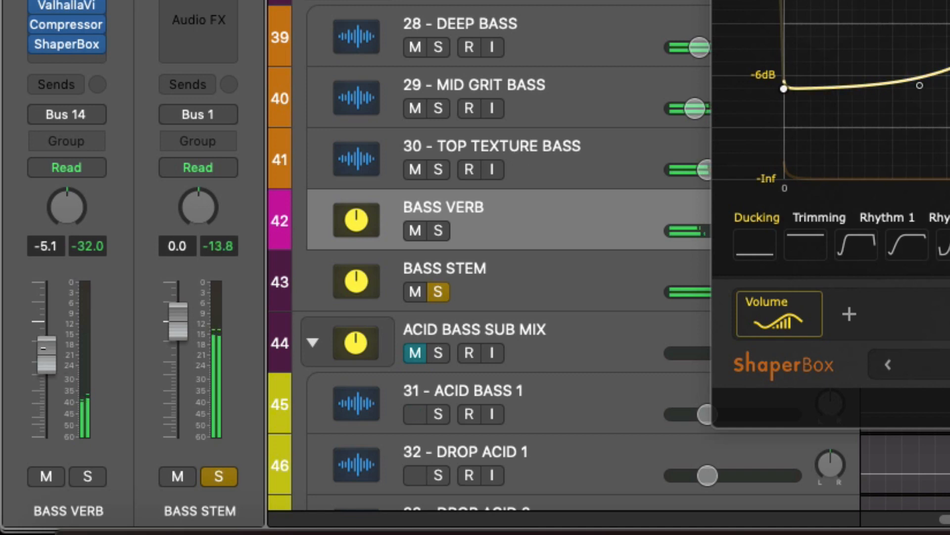
key("space")
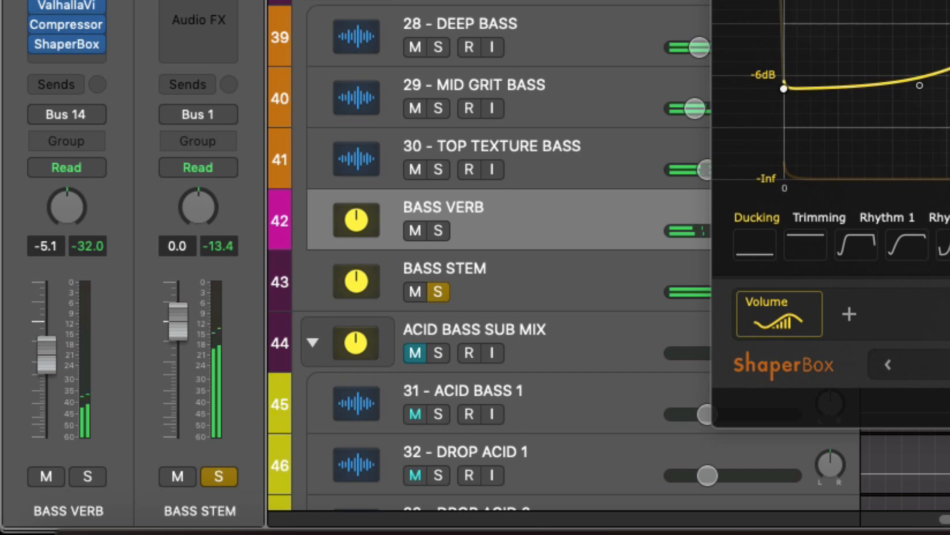
key("super+w")
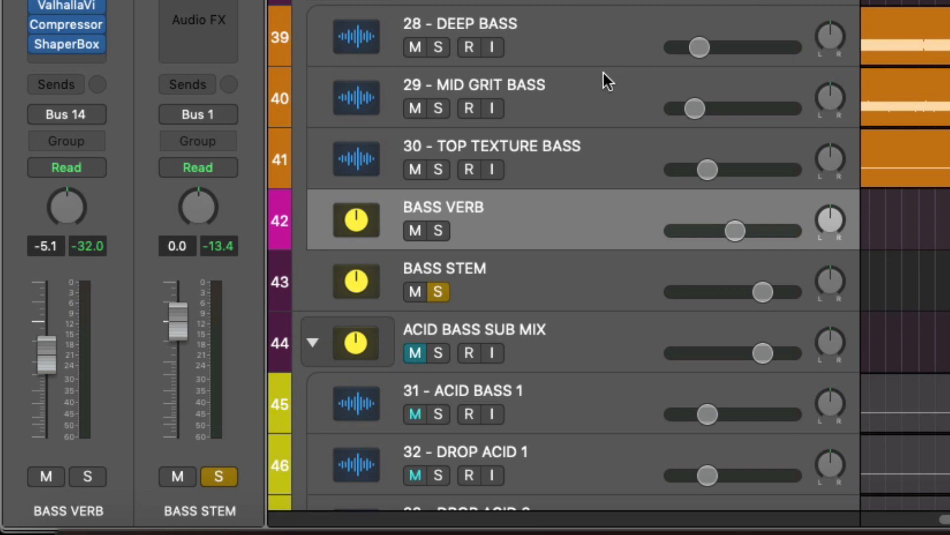
- Insert the bx_saturator stereo enhancement plug-in between The Glue and ShaperBox on the MID BASS SUB MIX channel
key("super+Up")
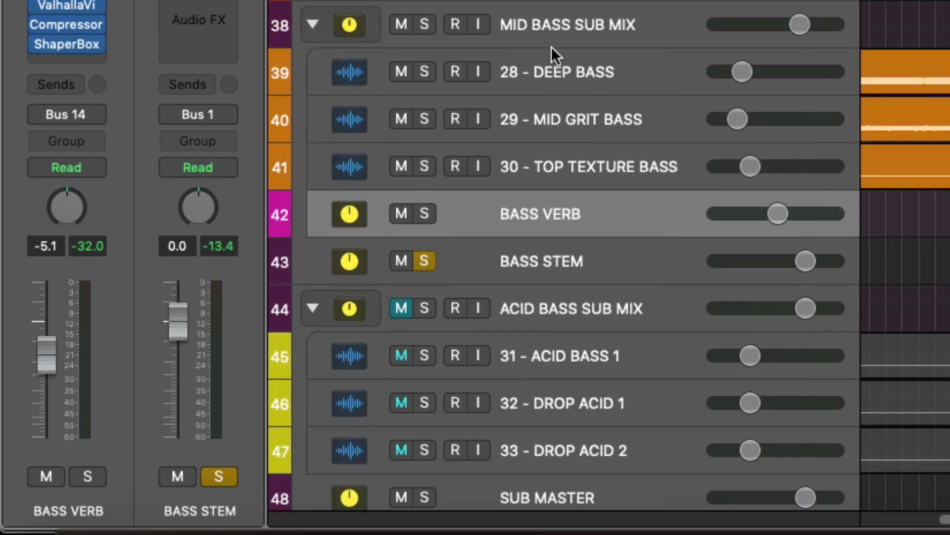
left_click(564, 30)
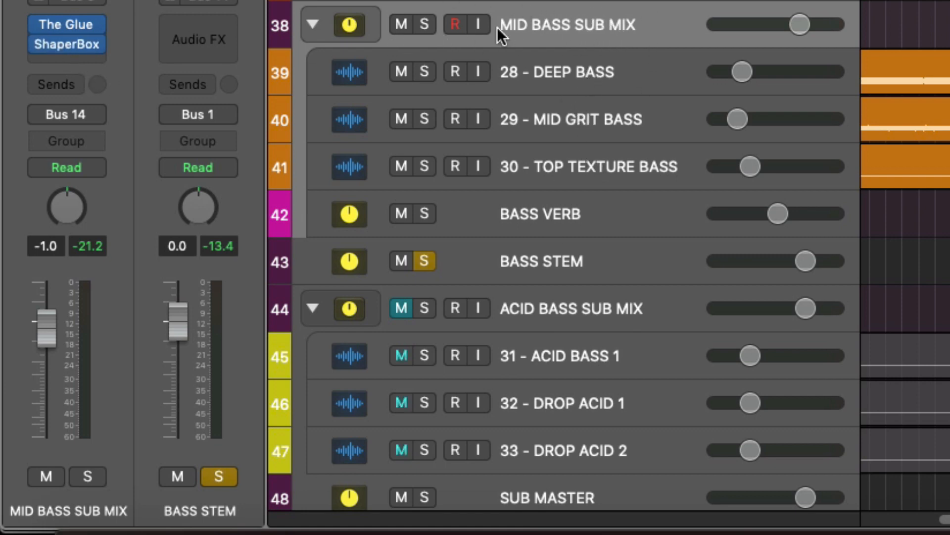
left_click(67, 33)
mouse_move(200, 122)
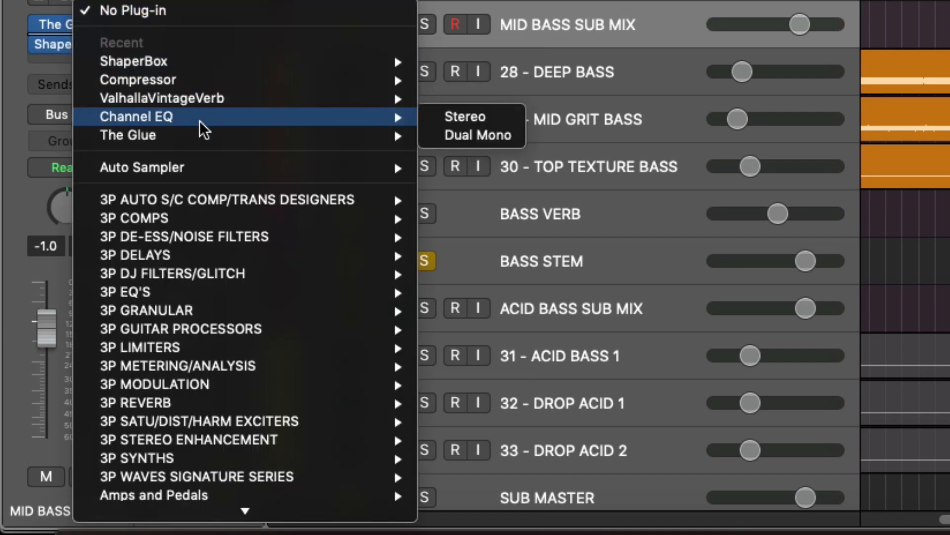
scroll(222, 187, "down", 5)
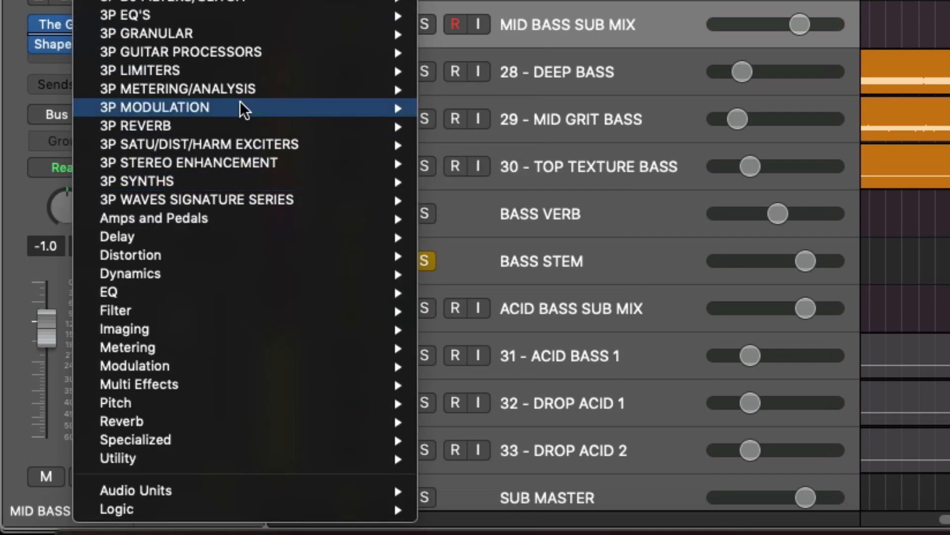
mouse_move(236, 123)
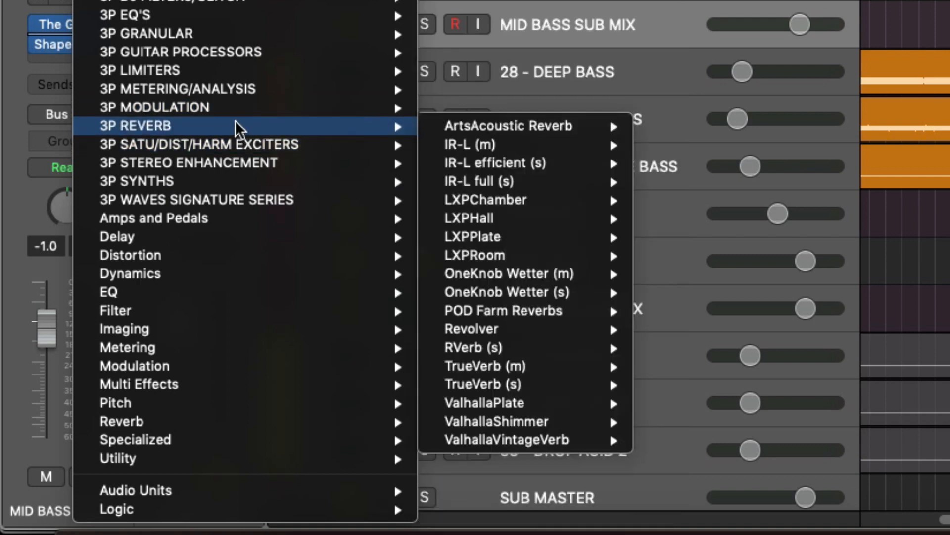
mouse_move(229, 166)
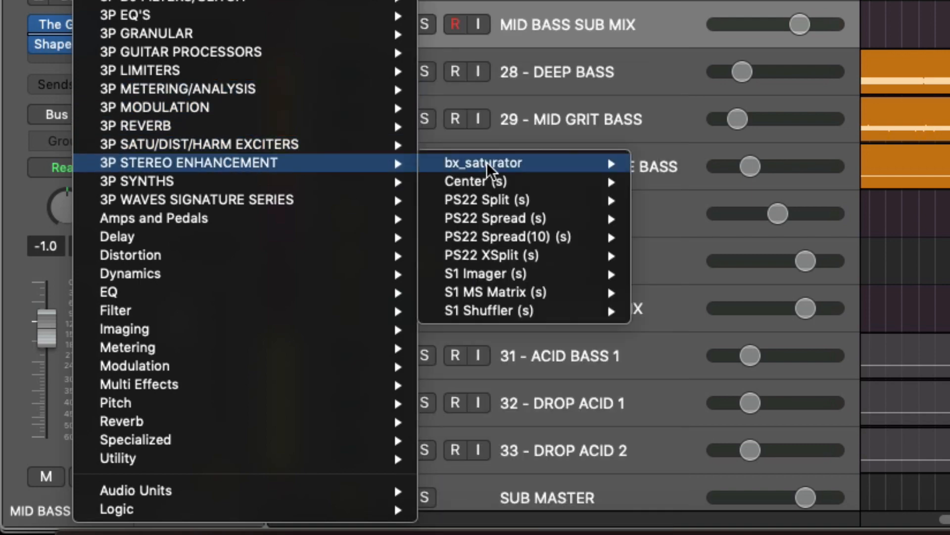
mouse_move(488, 166)
left_click(664, 161)
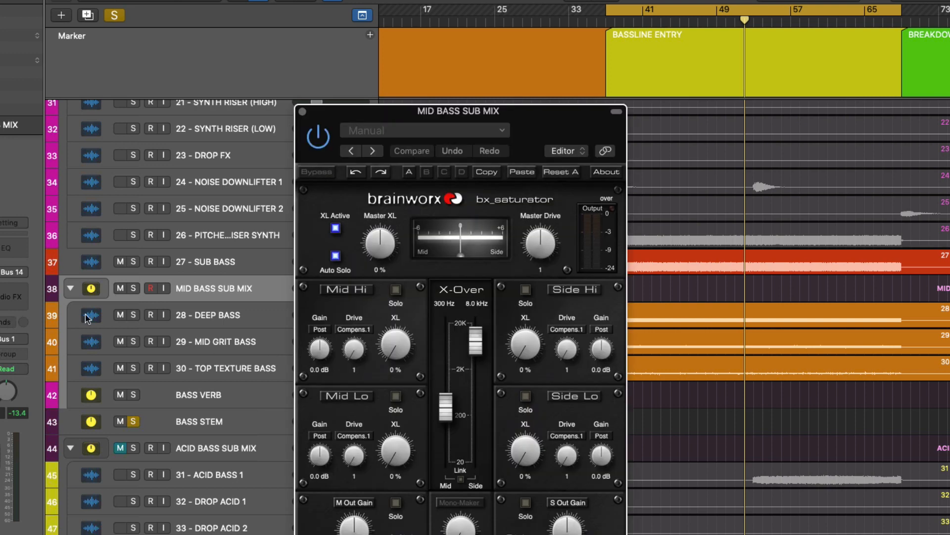
left_click_drag(489, 114, 492, 31)
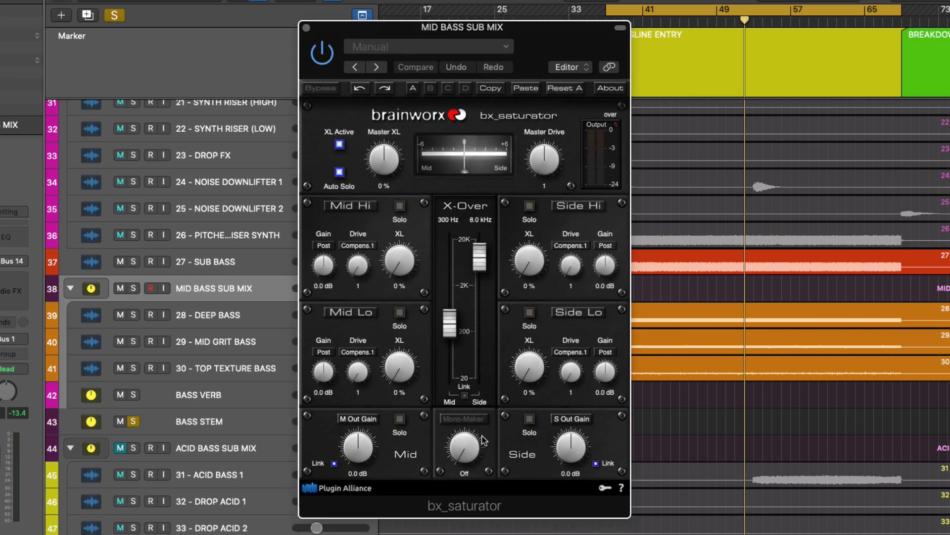
double_click(464, 473)
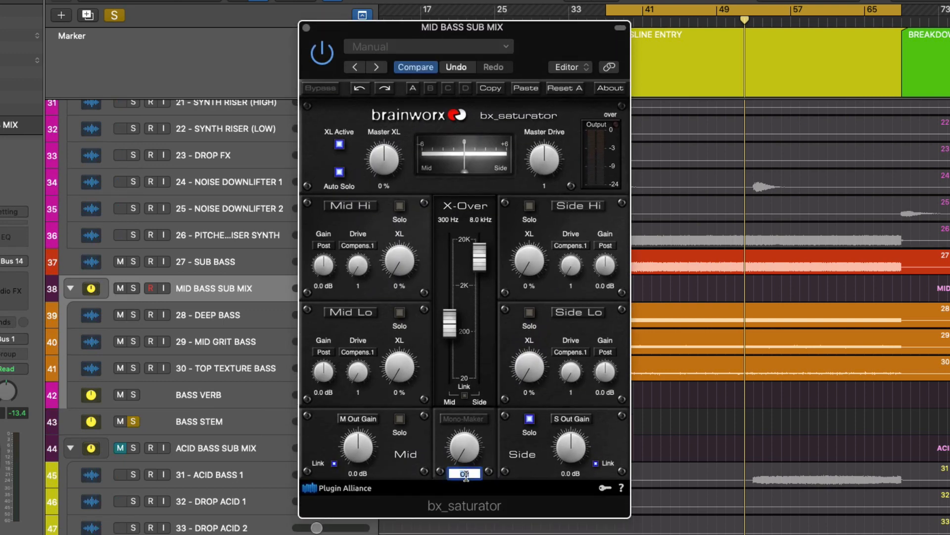
type("48")
key("Return")
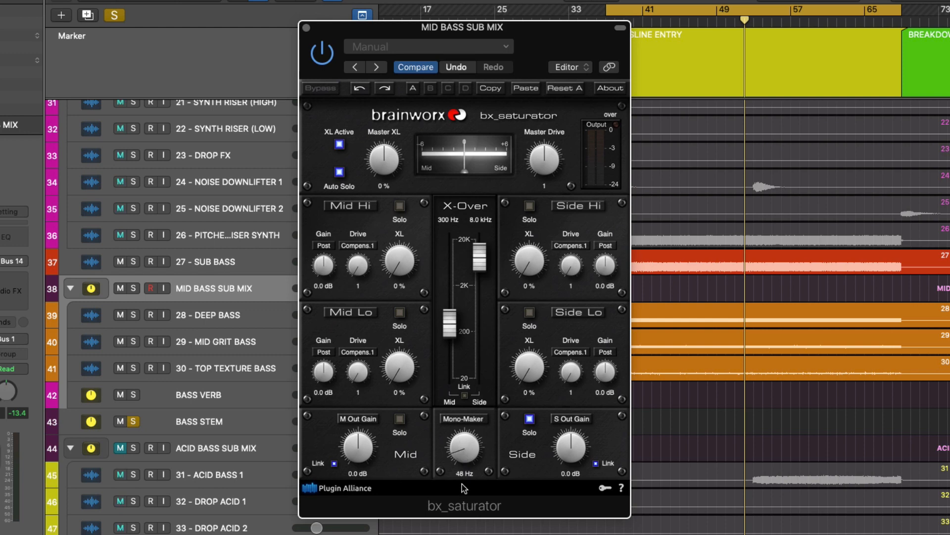
- Set the Mono-Maker frequency in bx_saturator on MID BASS SUB MIX to 350 Hz
double_click(462, 483)
type("3")
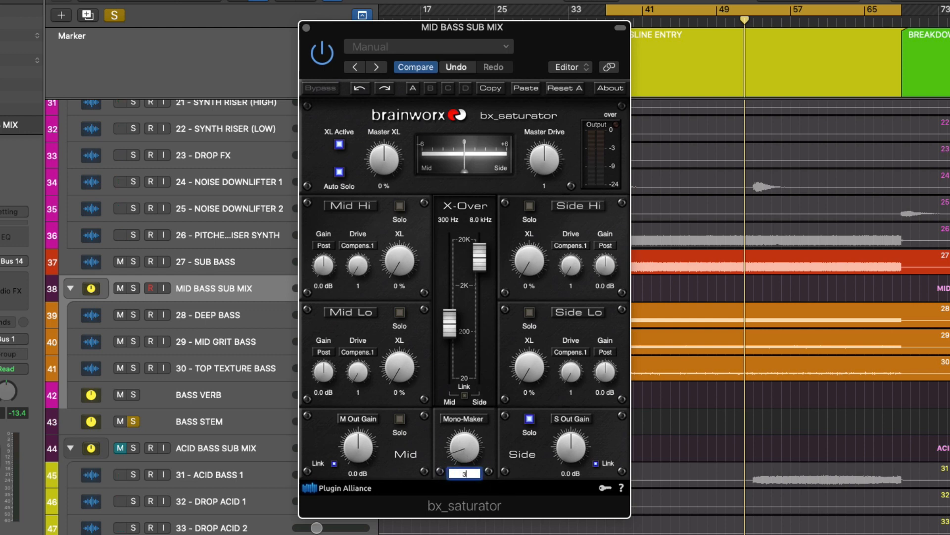
type("50")
key("Return")
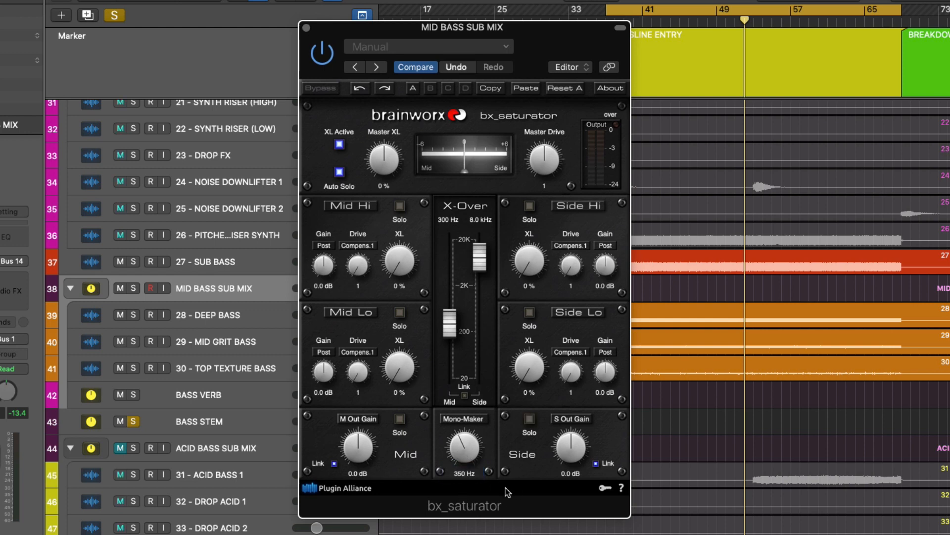
- Start playback with the bx_saturator window closed and insert a Channel EQ on the BASS STEM channel
key("space")
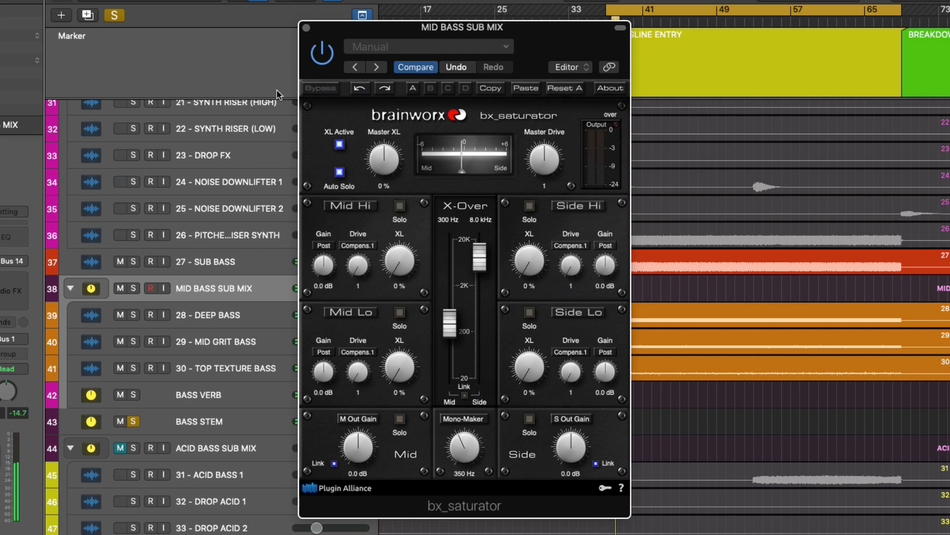
left_click(307, 27)
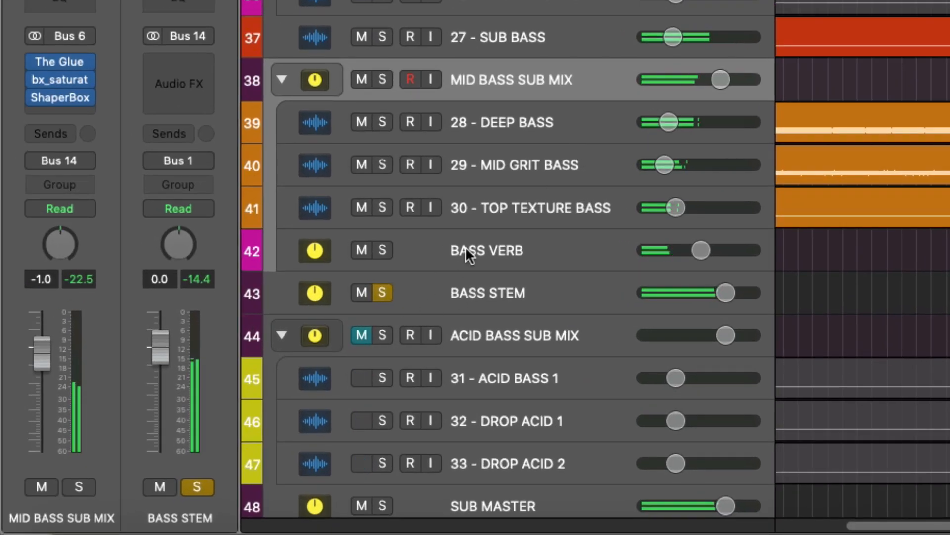
left_click(185, 394)
left_click(474, 279)
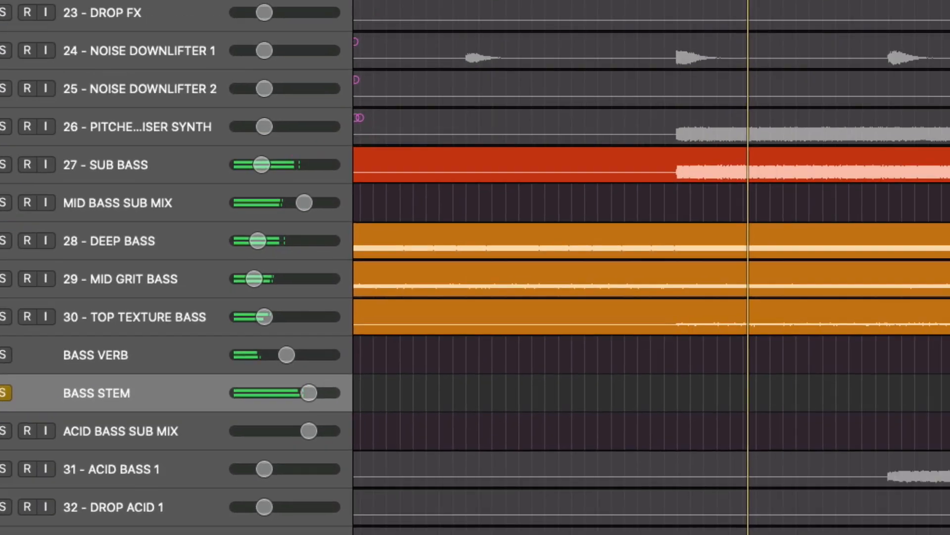
left_click(3, 163)
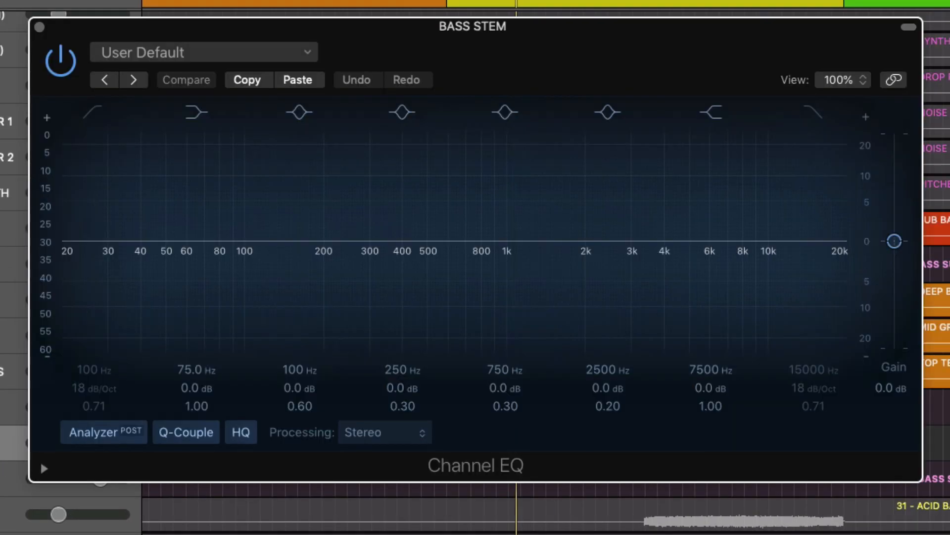
- Shift the BASS STEM Channel EQ's analyzer scale to the 20–80 range and set Analyzer Decay to 0 dB/s
left_click_drag(45, 221, 46, 121)
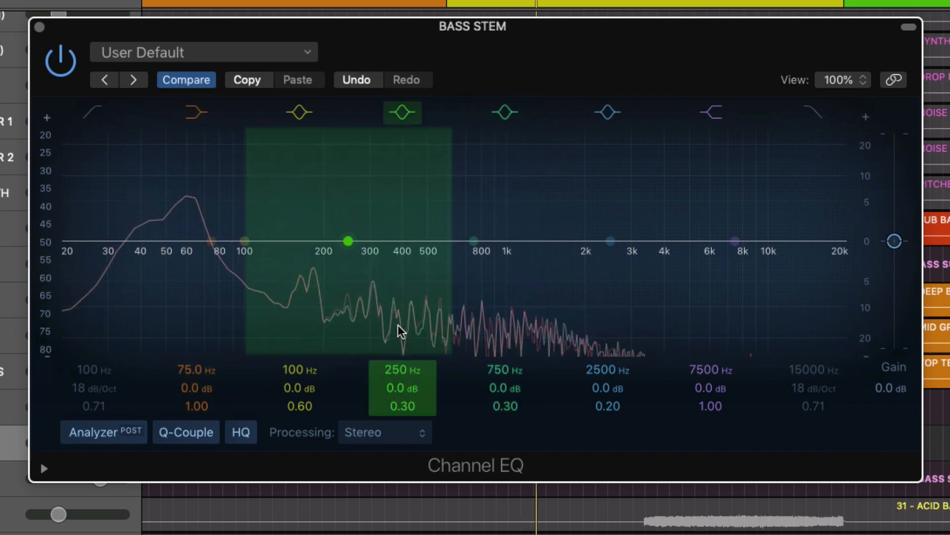
left_click(47, 469)
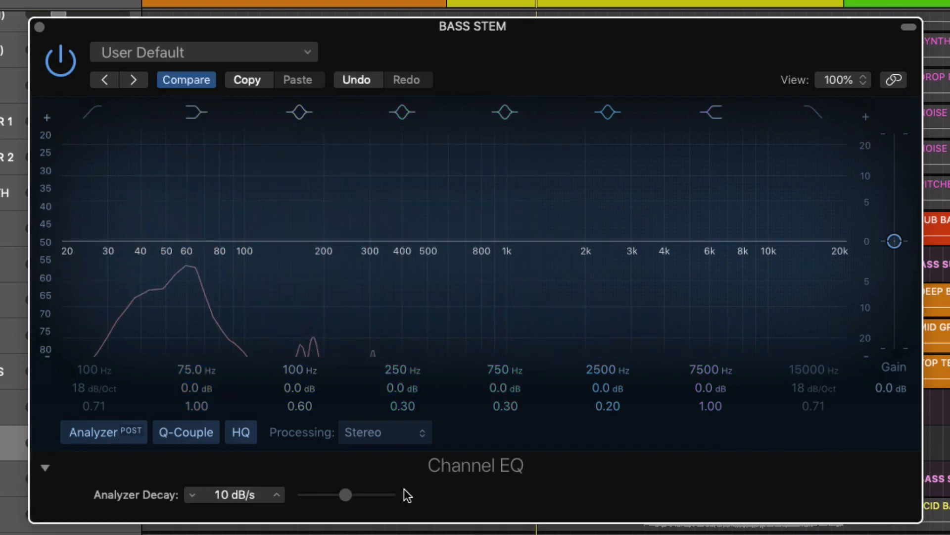
left_click_drag(339, 495, 244, 505)
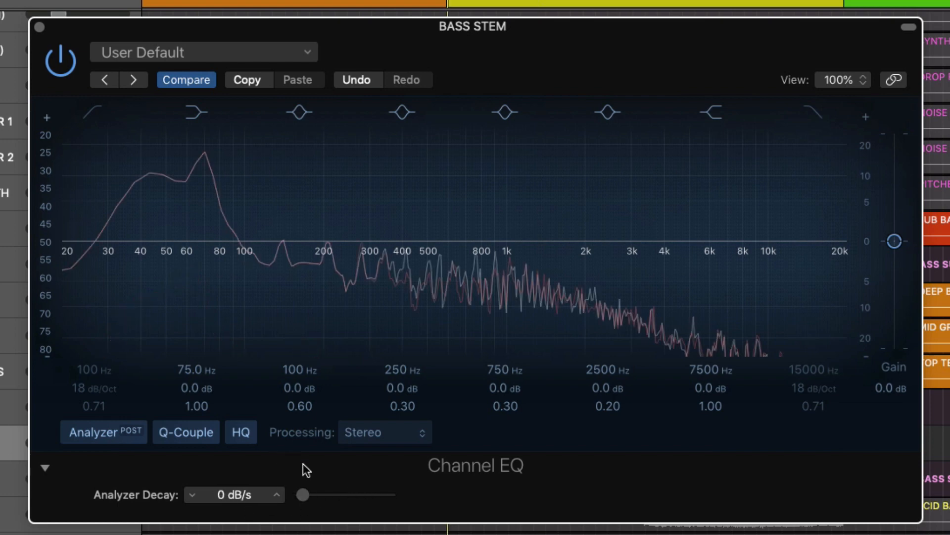
left_click_drag(307, 495, 275, 496)
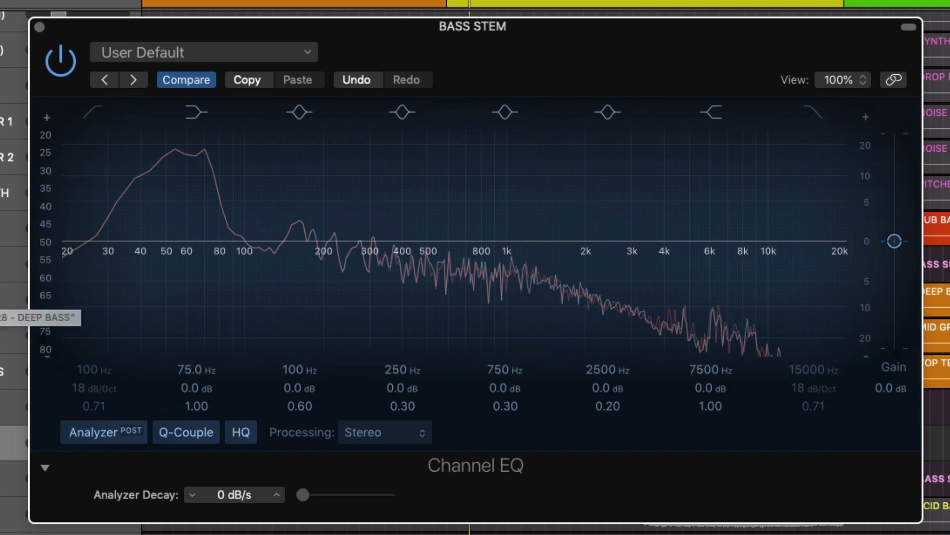
- Solo KICK SUB MIX alongside BASS STEM and close the Channel EQ window
scroll(10, 307, "up", 12)
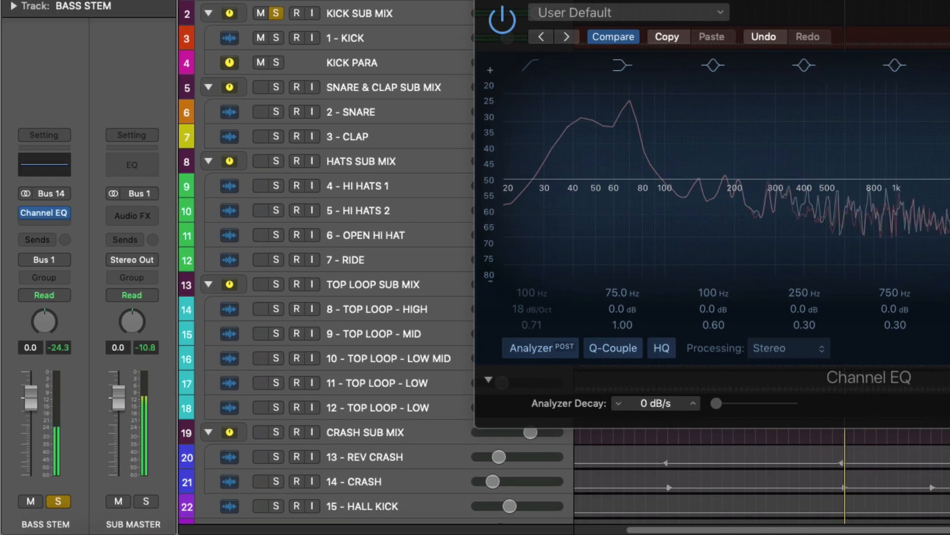
key("super+w")
- Lower the BASS VERB fader to -6.0 dB while comparing the kick and bass with the reverb muted and unmuted
scroll(600, 297, "down", 12)
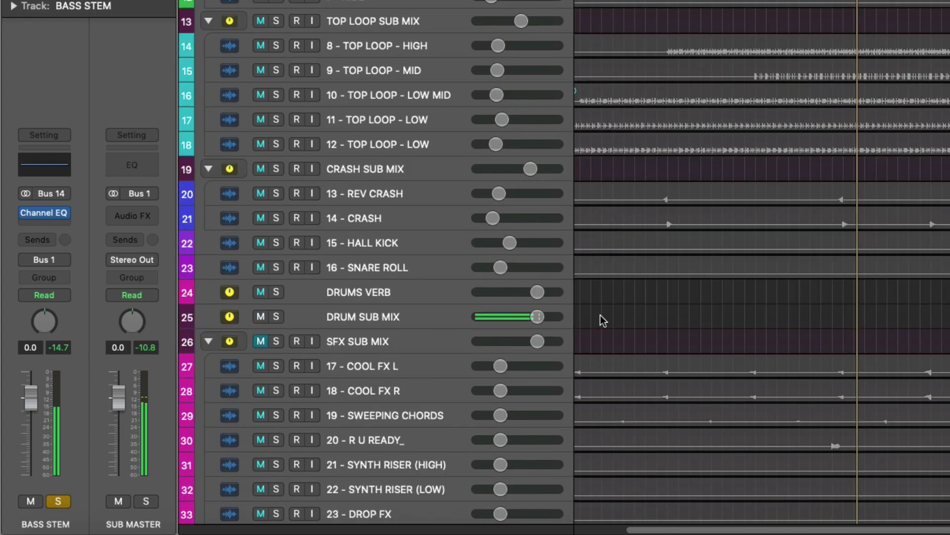
scroll(482, 295, "down", 3)
left_click(351, 317)
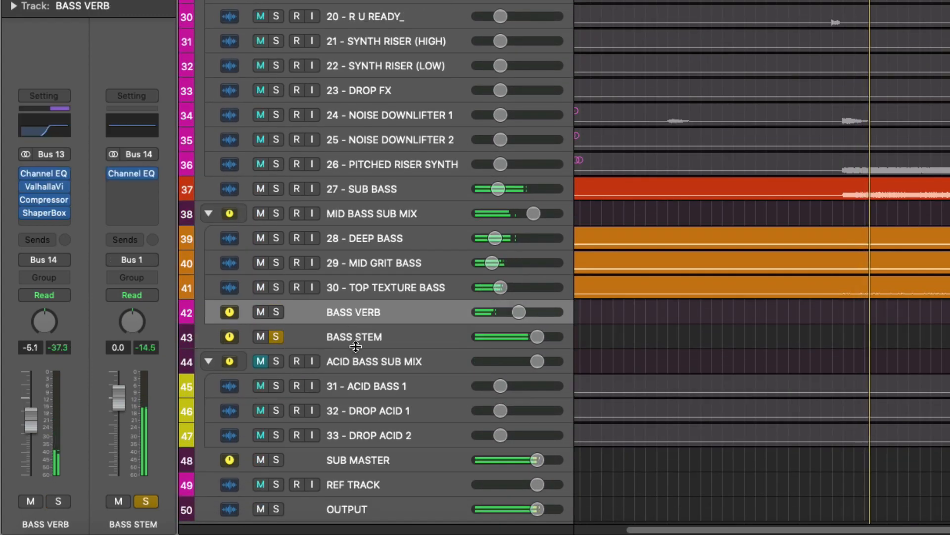
left_click(30, 500)
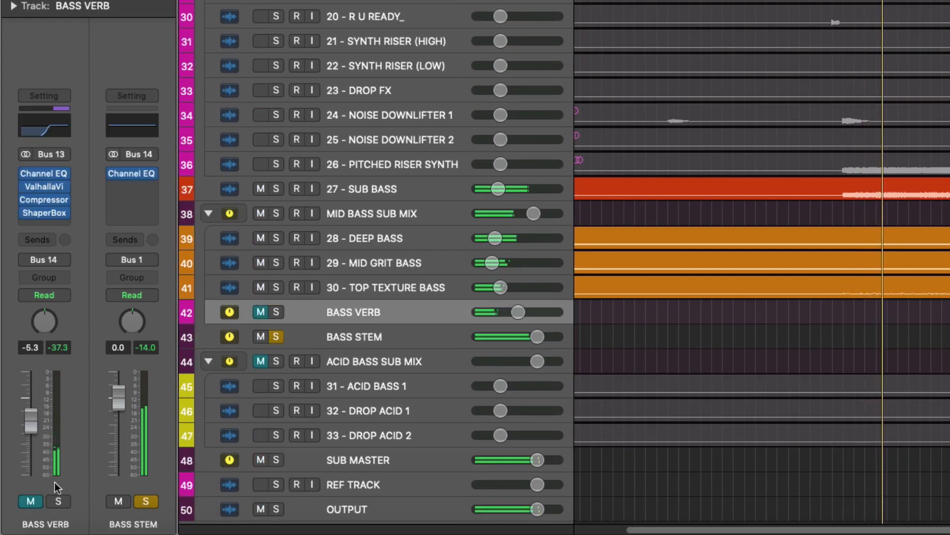
left_click_drag(31, 426, 31, 429)
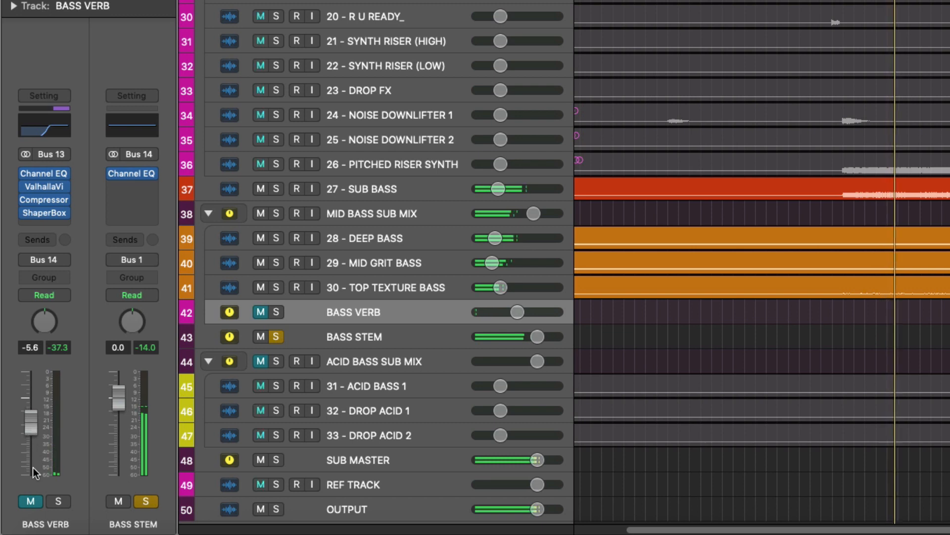
left_click(31, 501)
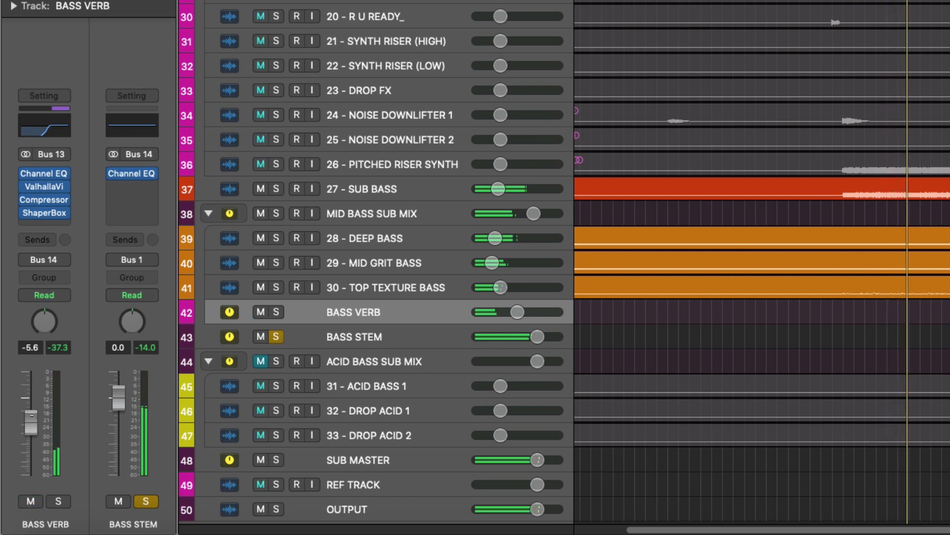
scroll(352, 181, "up", 8)
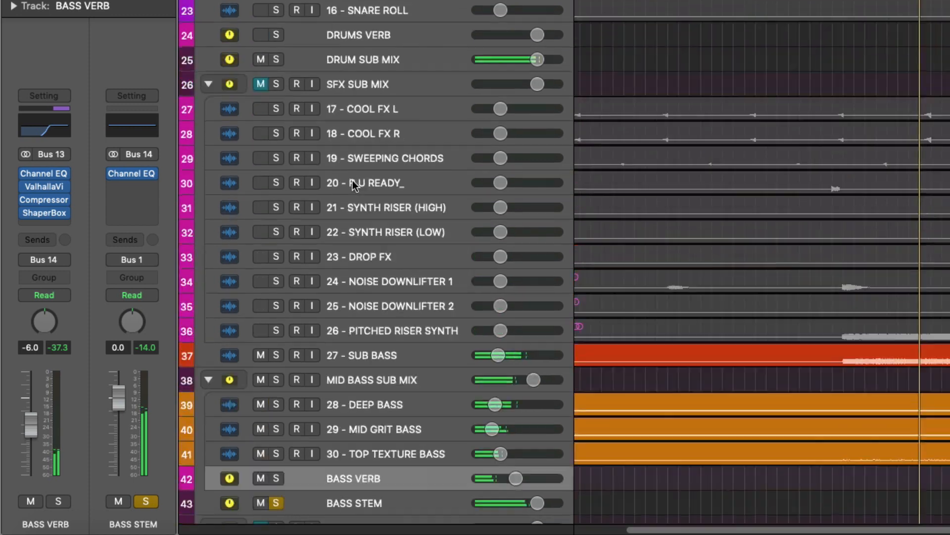
- Enlarge the track rows around the bass tracks and compare the playback with BASS VERB muted and unmuted
scroll(515, 254, "down", 8)
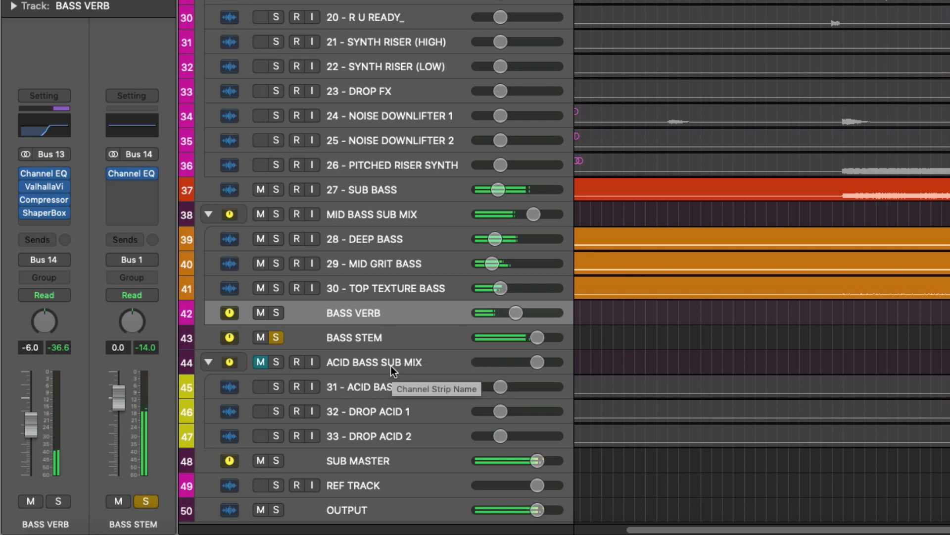
scroll(596, 367, "up", 5)
scroll(629, 355, "down", 10)
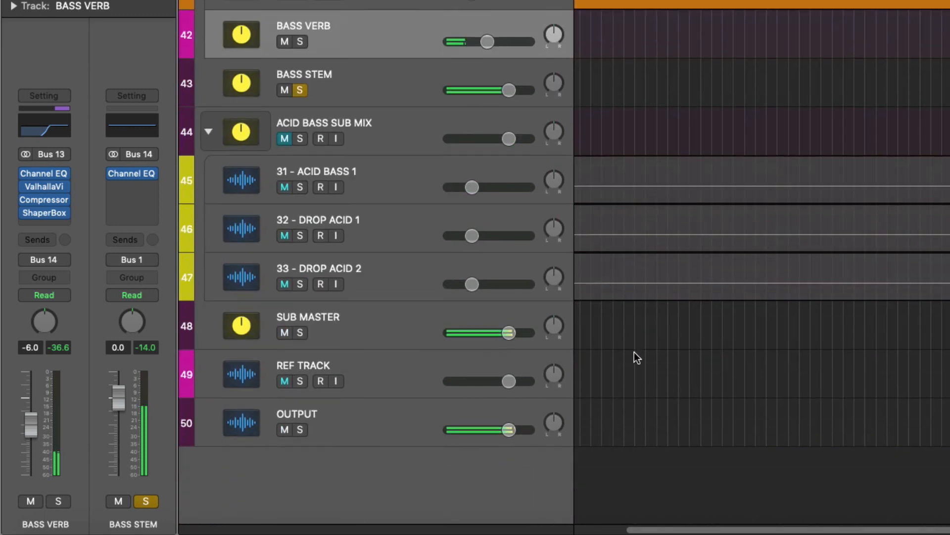
scroll(637, 349, "up", 3)
key("super+Up")
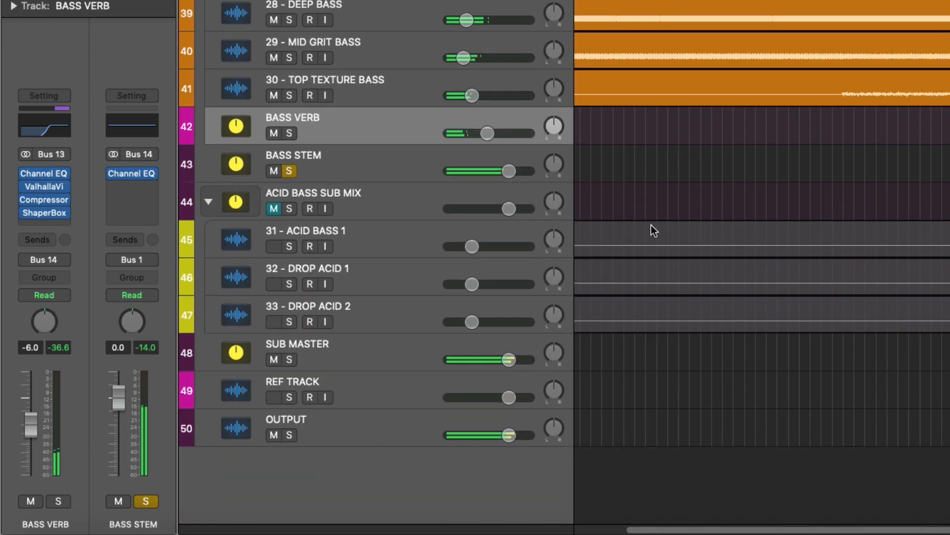
scroll(669, 190, "up", 3)
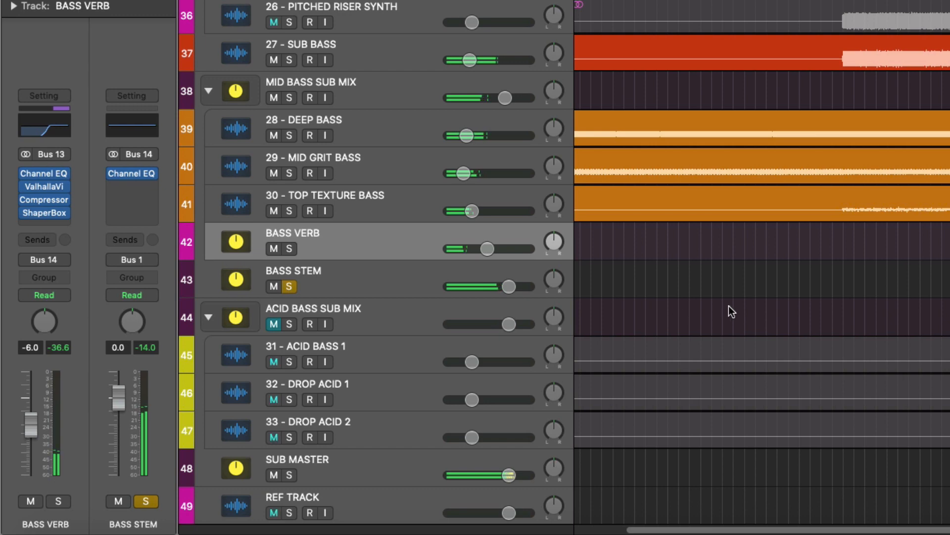
left_click(273, 249)
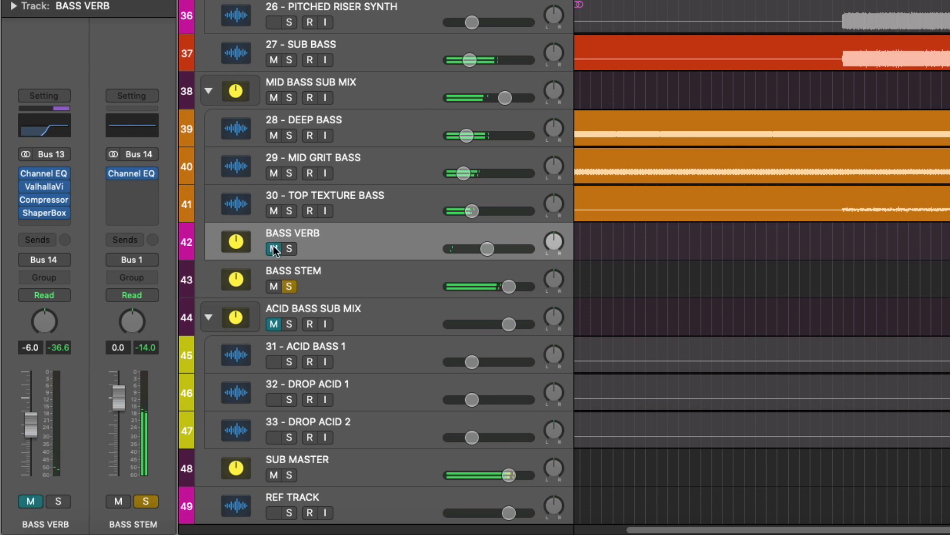
left_click(273, 249)
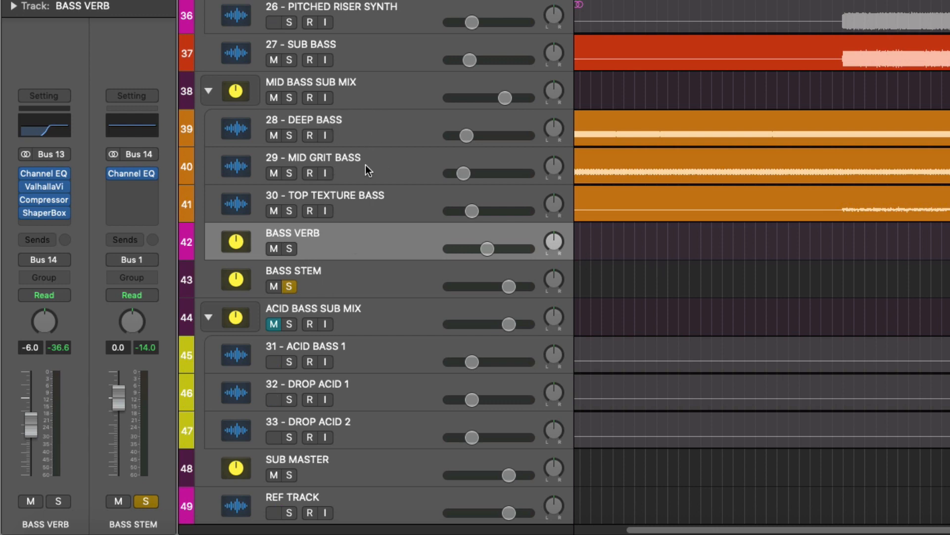
- Review the channel strips and output routing of MID BASS SUB MIX, BASS STEM and ACID BASS SUB MIX
left_click(375, 94)
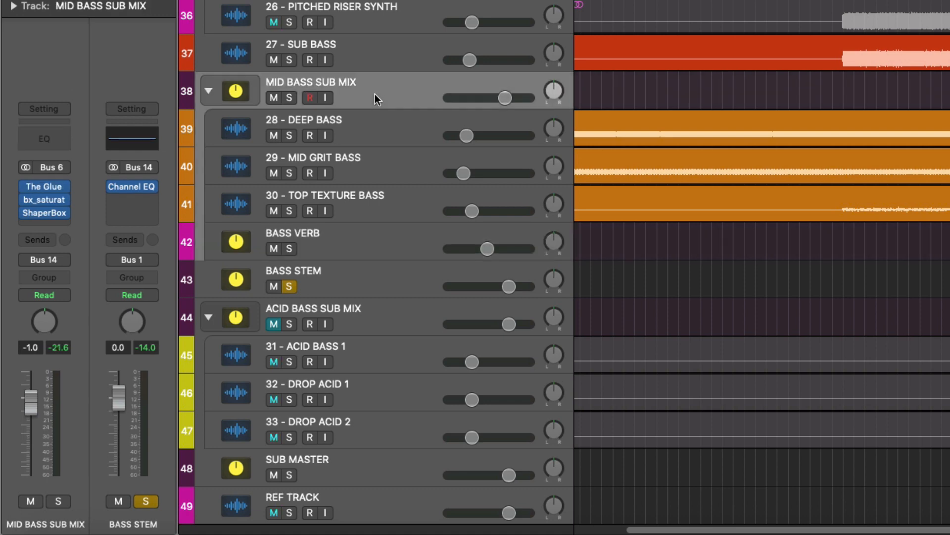
left_click(341, 270)
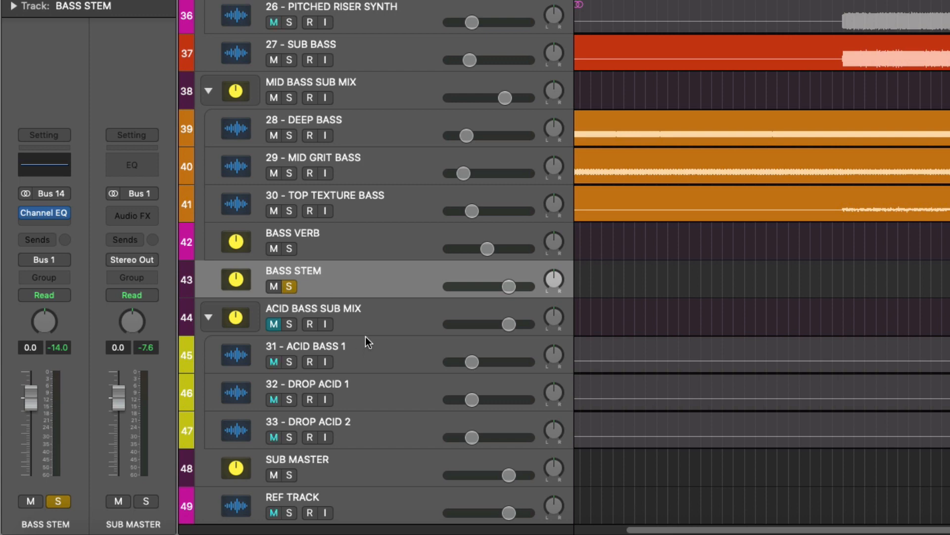
left_click(387, 323)
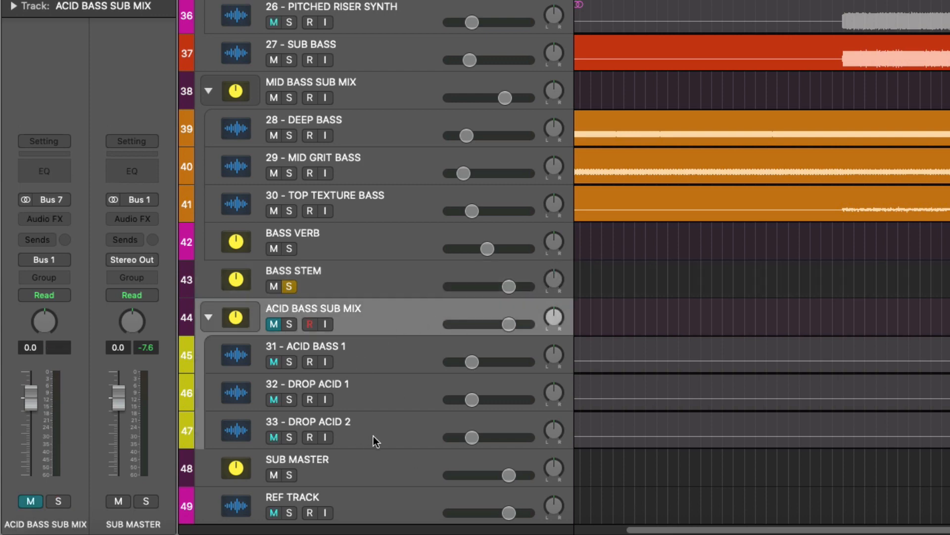
left_click(357, 283)
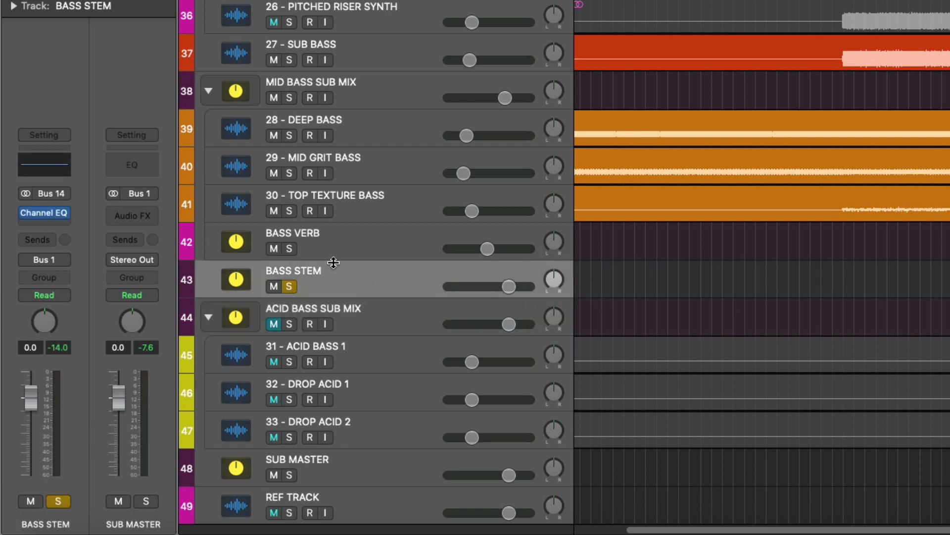
left_click(367, 322)
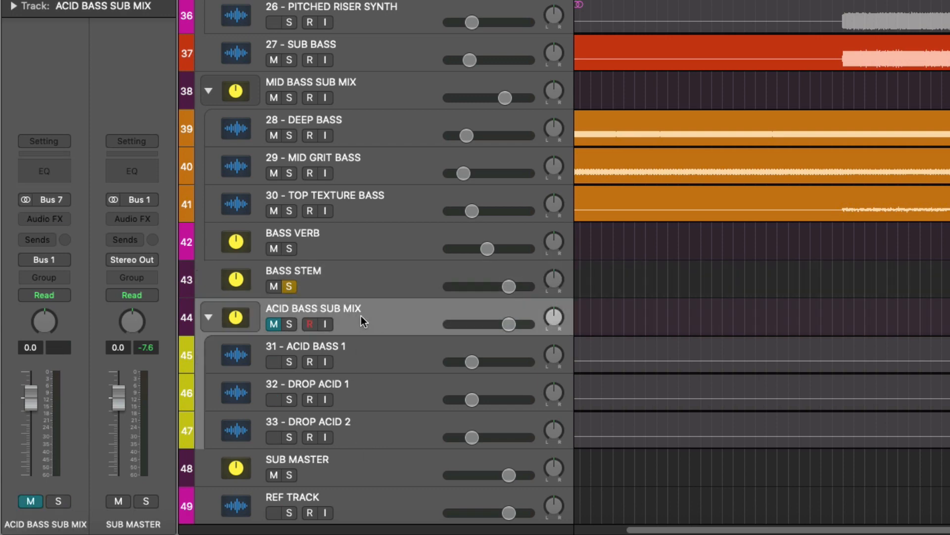
left_click(330, 286)
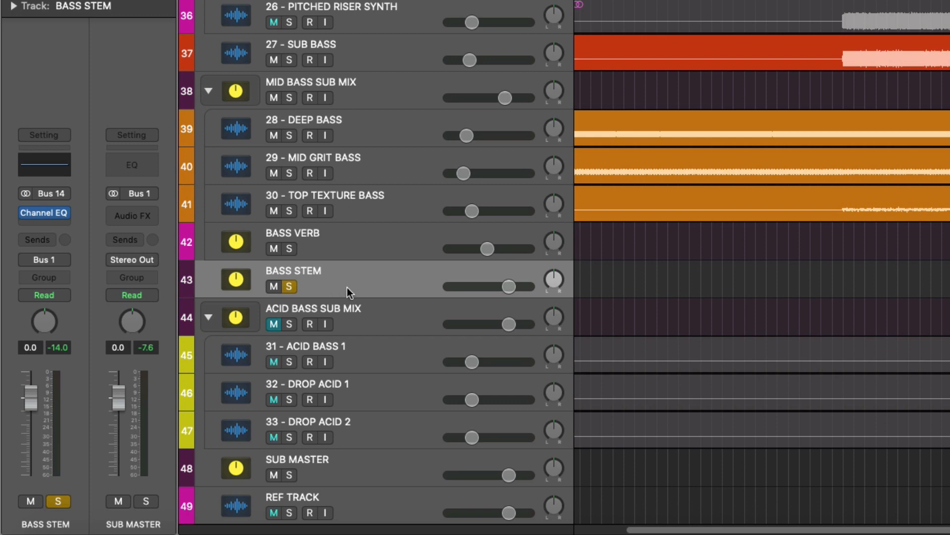